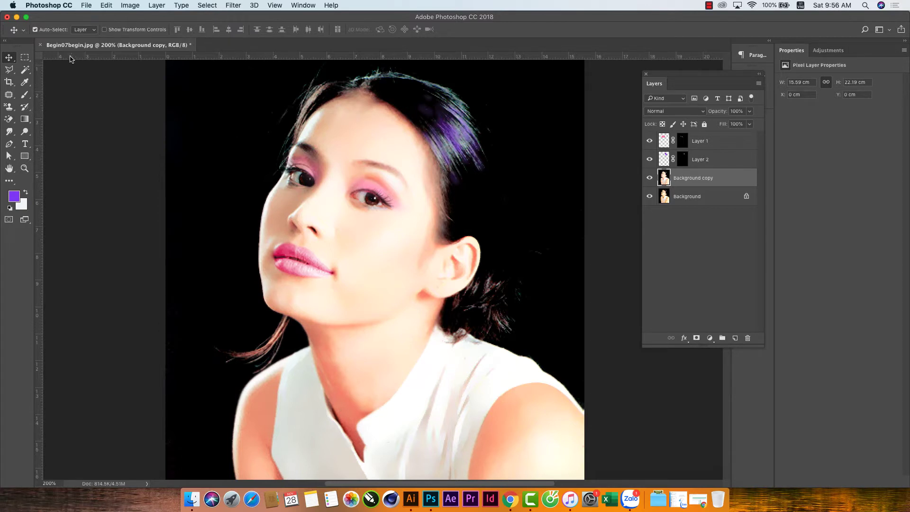
Step: Close the portrait without saving, then close the Quick Look preview and Downloads windows
{"action": "left_click", "coordinate": [42, 45]}
{"action": "left_click", "coordinate": [408, 171]}
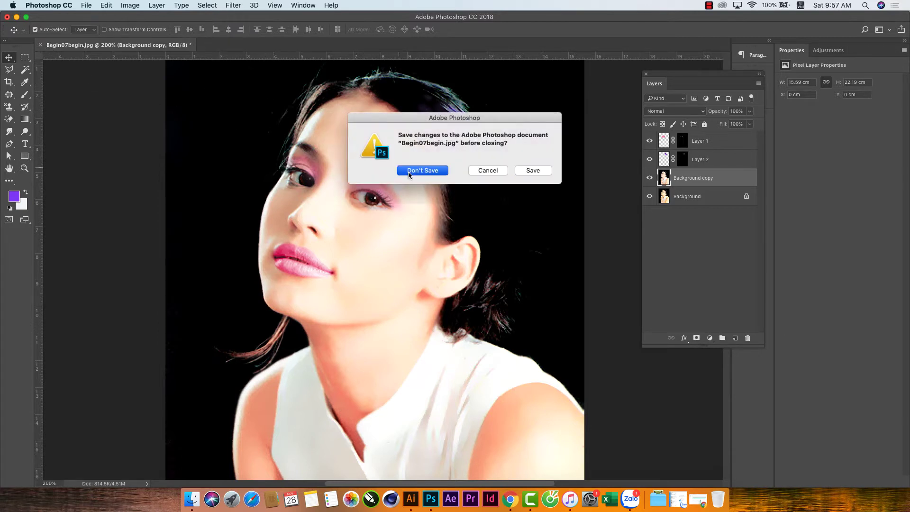
{"action": "left_click", "coordinate": [192, 499]}
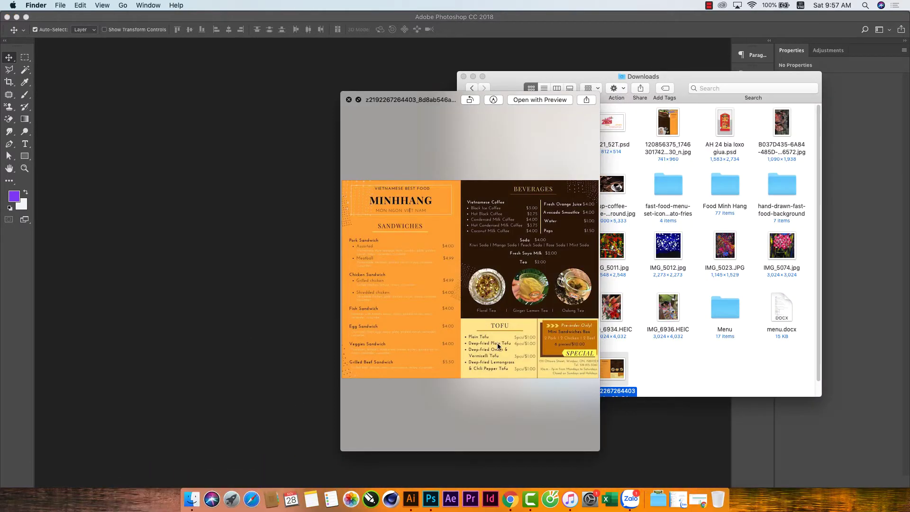
{"action": "left_click", "coordinate": [349, 100]}
{"action": "left_click", "coordinate": [463, 76]}
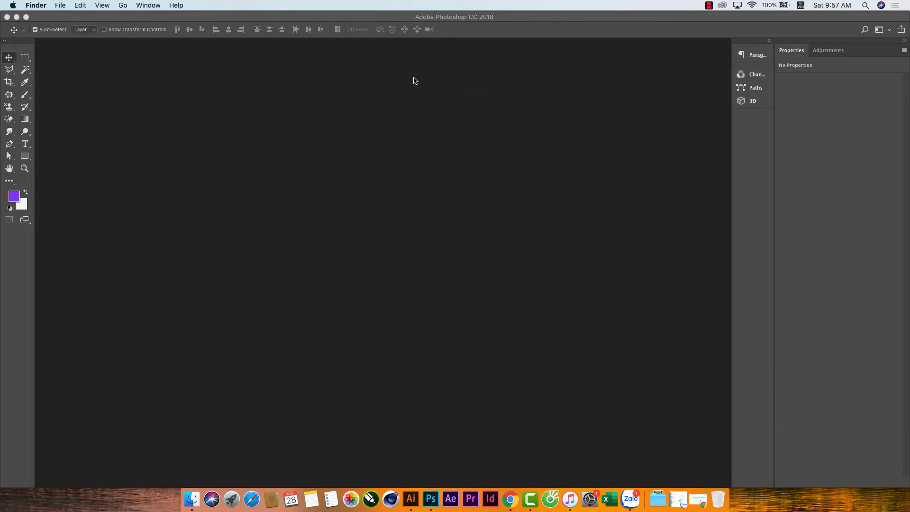
Step: Minimize Photoshop and Illustrator so the bare desktop shows
{"action": "left_click", "coordinate": [16, 16]}
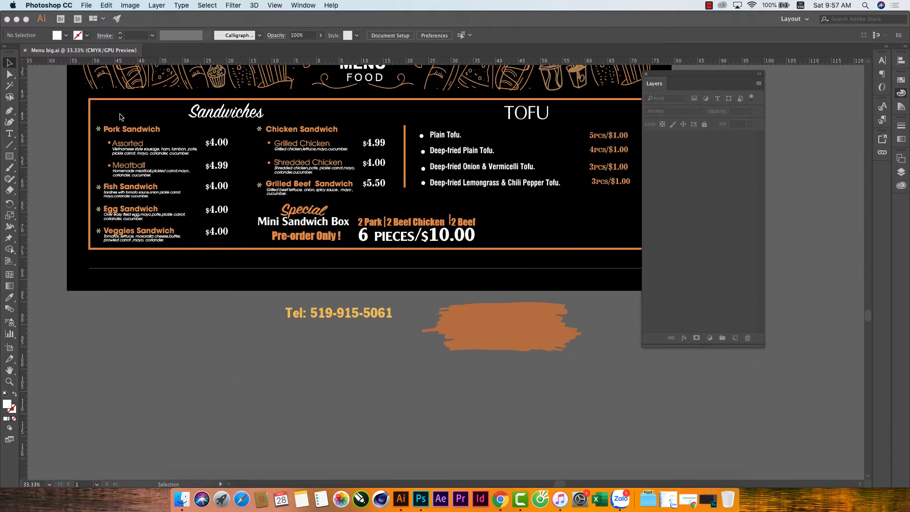
{"action": "left_click", "coordinate": [22, 24]}
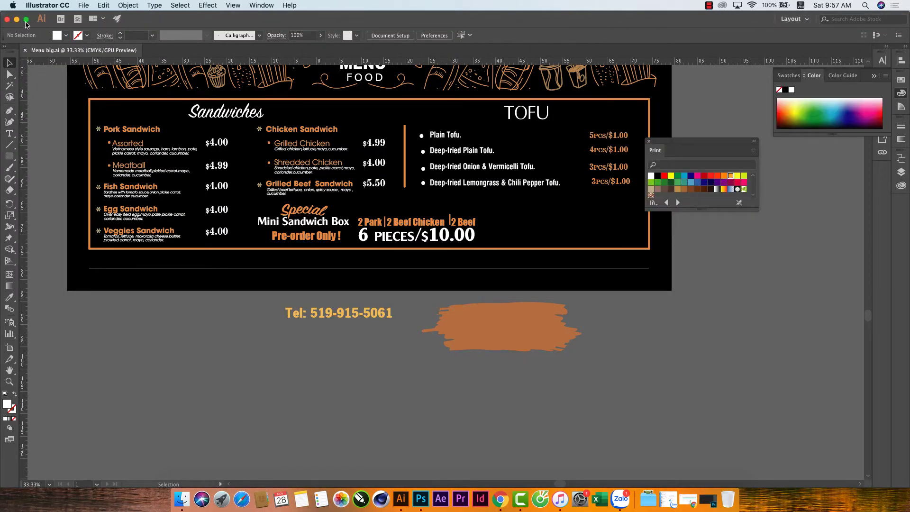
{"action": "left_click", "coordinate": [16, 19]}
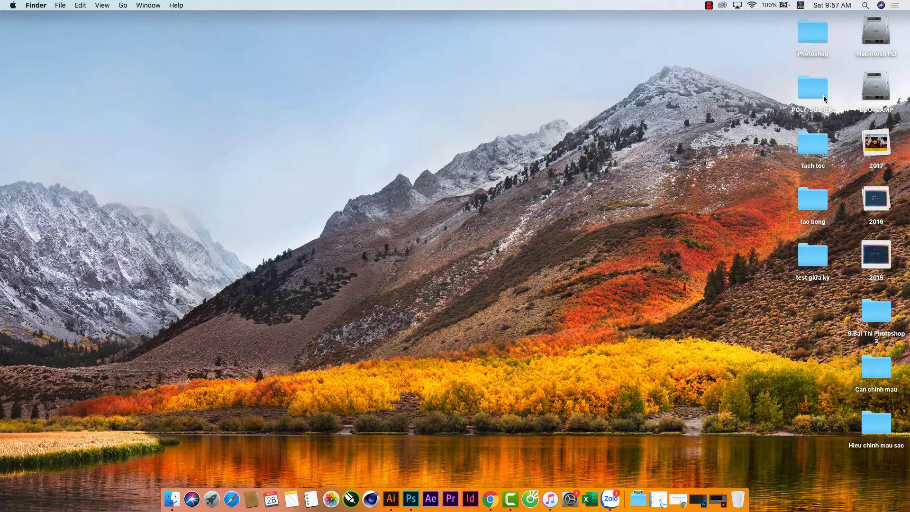
Step: Move the Hieu chinh mau sac folder aside and open Can chinh mau > Phuc che va can chinh mau
{"action": "left_click", "coordinate": [875, 421]}
{"action": "left_click_drag", "start_coordinate": [875, 421], "coordinate": [818, 277]}
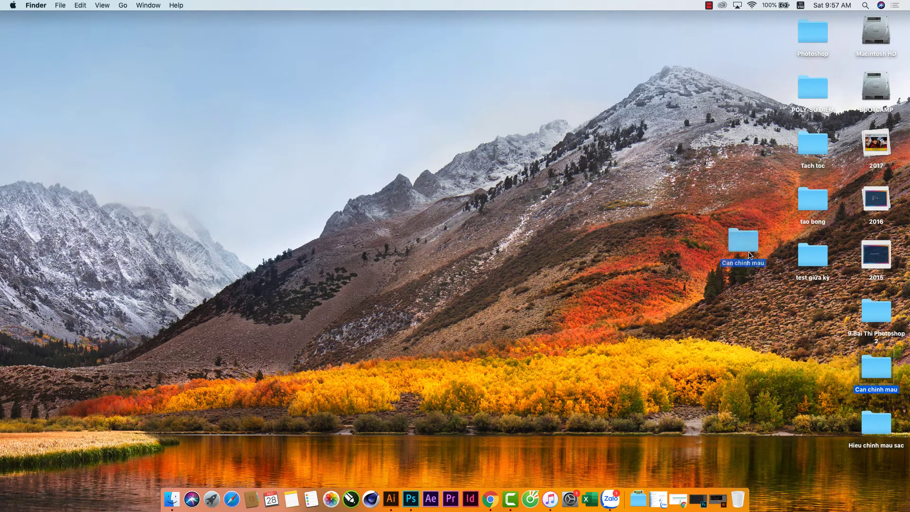
{"action": "double_click", "coordinate": [879, 374]}
{"action": "double_click", "coordinate": [567, 70]}
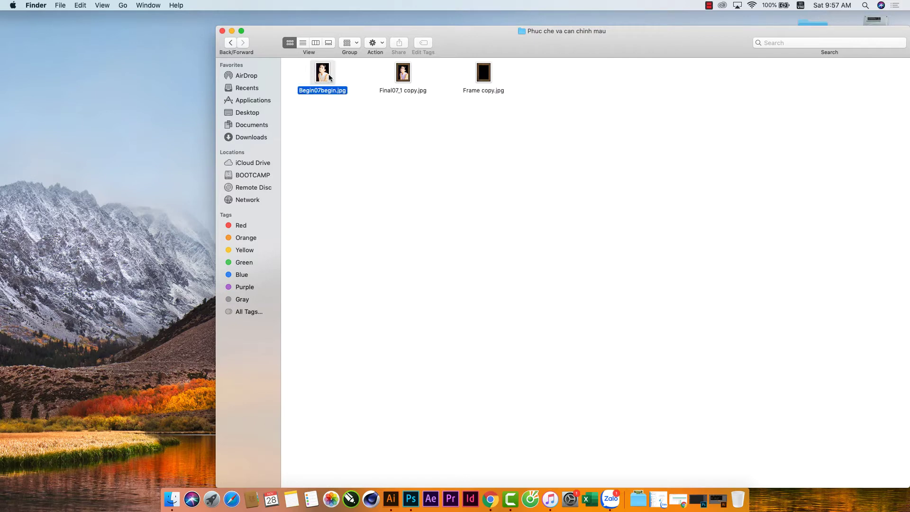
Step: Drag Begin07begin.jpg onto Photoshop to open it as a document
{"action": "left_click", "coordinate": [398, 169]}
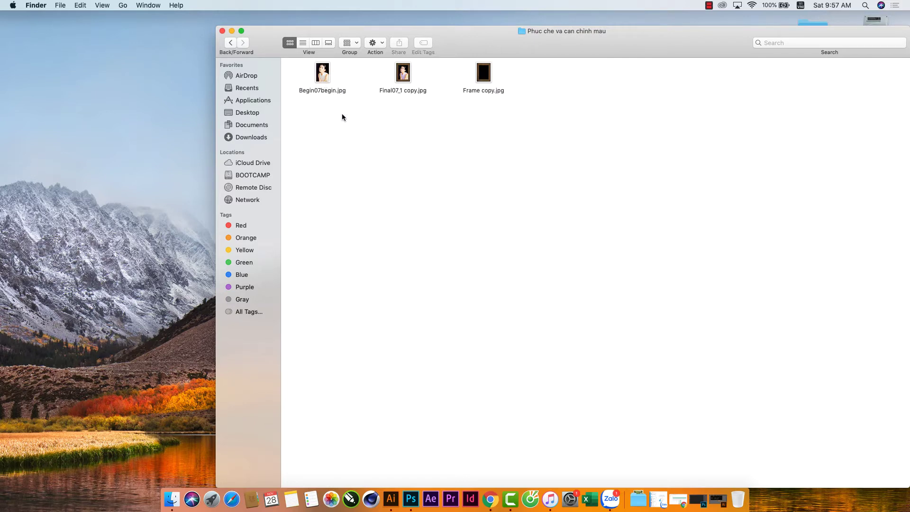
{"action": "left_click", "coordinate": [330, 84]}
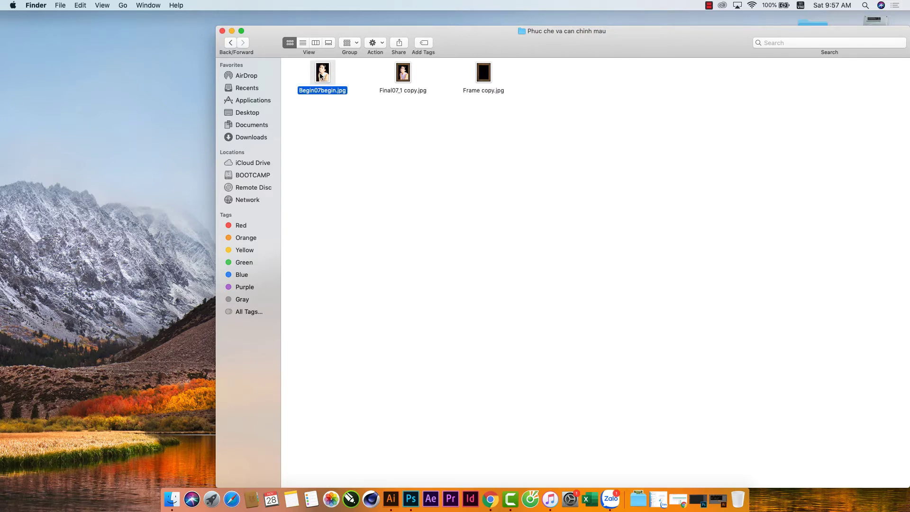
{"action": "left_click_drag", "start_coordinate": [321, 76], "coordinate": [405, 496]}
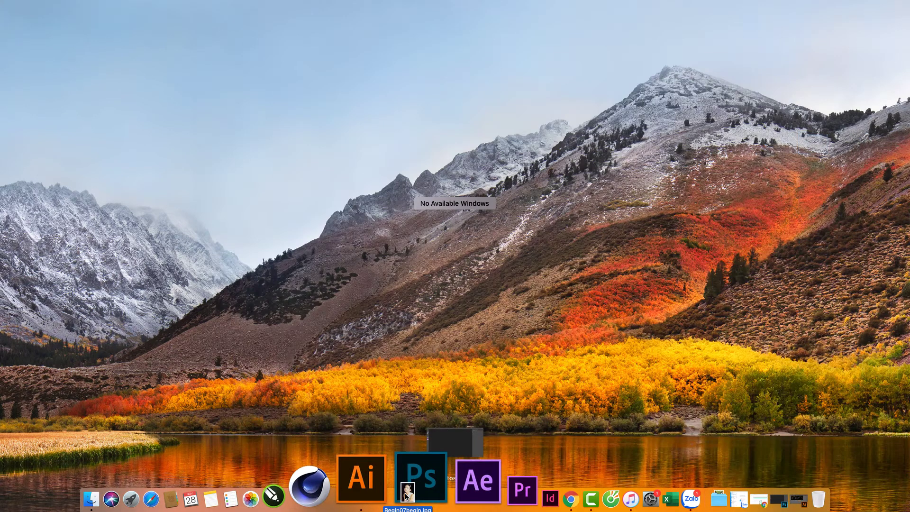
{"action": "mouse_move", "coordinate": [406, 496]}
{"action": "left_mouse_down"}
{"action": "mouse_move", "coordinate": [450, 443]}
{"action": "mouse_move", "coordinate": [318, 229]}
{"action": "left_mouse_up"}
Step: Zoom the portrait to 200% around the face, select the Move tool, and show Image > Mode
{"action": "left_click", "coordinate": [24, 168]}
{"action": "left_click", "coordinate": [360, 216]}
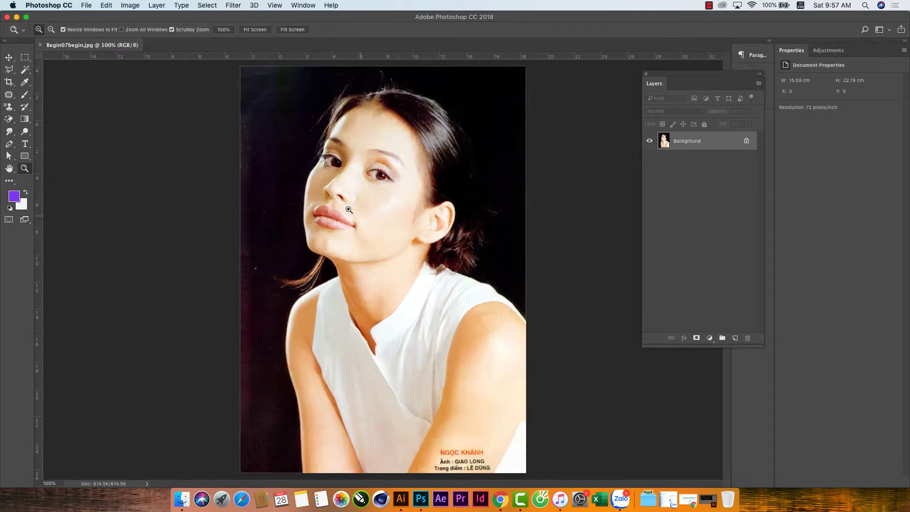
{"action": "left_click", "coordinate": [11, 59]}
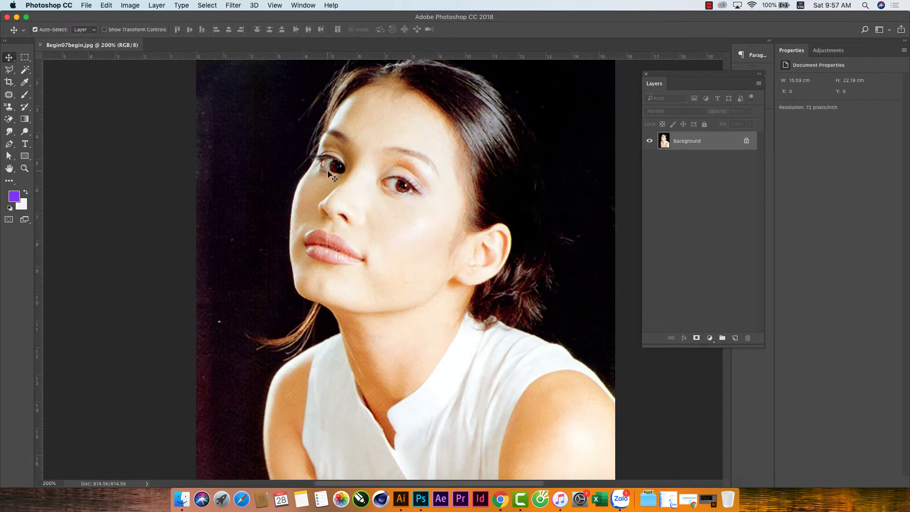
{"action": "scroll", "coordinate": [332, 176], "scroll_direction": "up", "scroll_amount": 3}
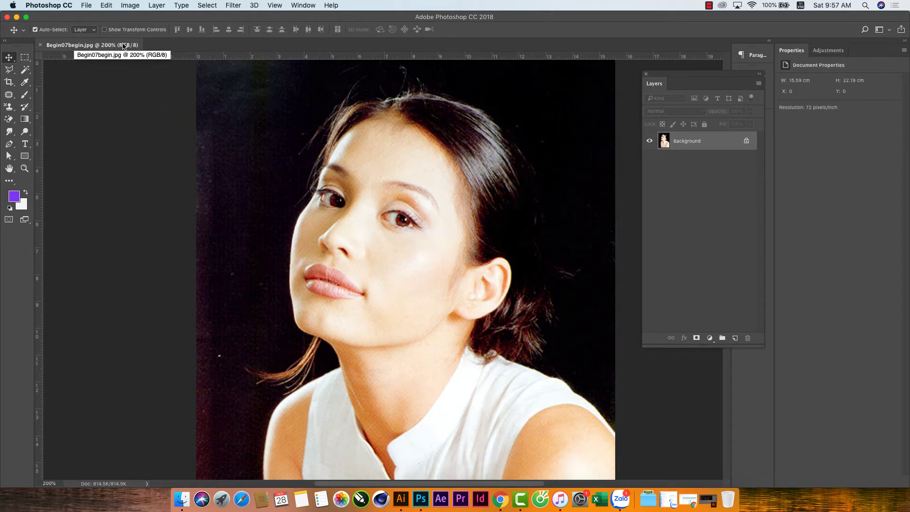
{"action": "left_click", "coordinate": [130, 5]}
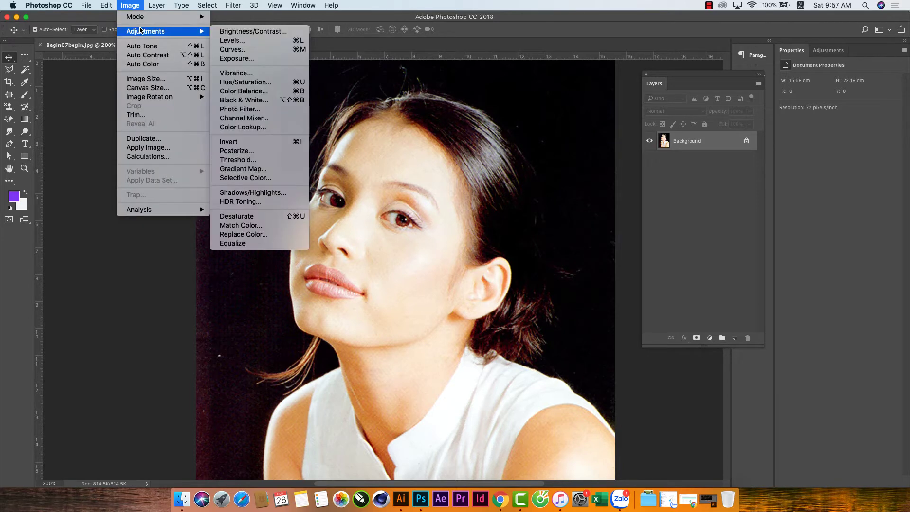
{"action": "mouse_move", "coordinate": [163, 16]}
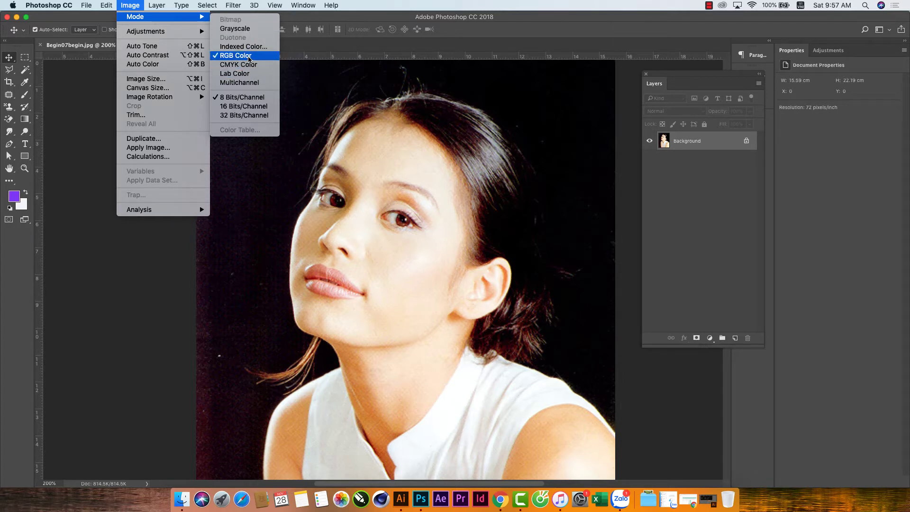
Step: Leave the portrait in RGB, scroll across the whole photo, then bring up the File menu
{"action": "left_click", "coordinate": [355, 109]}
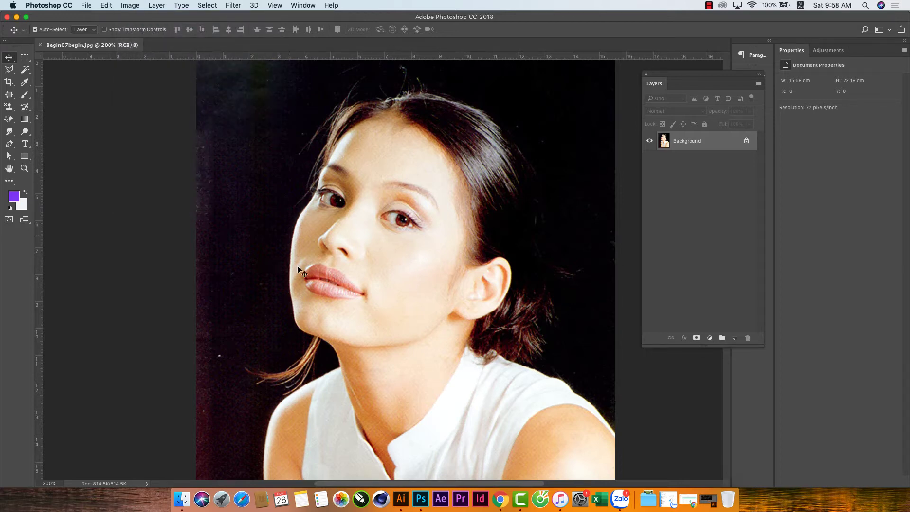
{"action": "scroll", "coordinate": [423, 298], "scroll_direction": "down", "scroll_amount": 10}
{"action": "scroll", "coordinate": [422, 297], "scroll_direction": "up", "scroll_amount": 3}
{"action": "scroll", "coordinate": [422, 298], "scroll_direction": "up", "scroll_amount": 7}
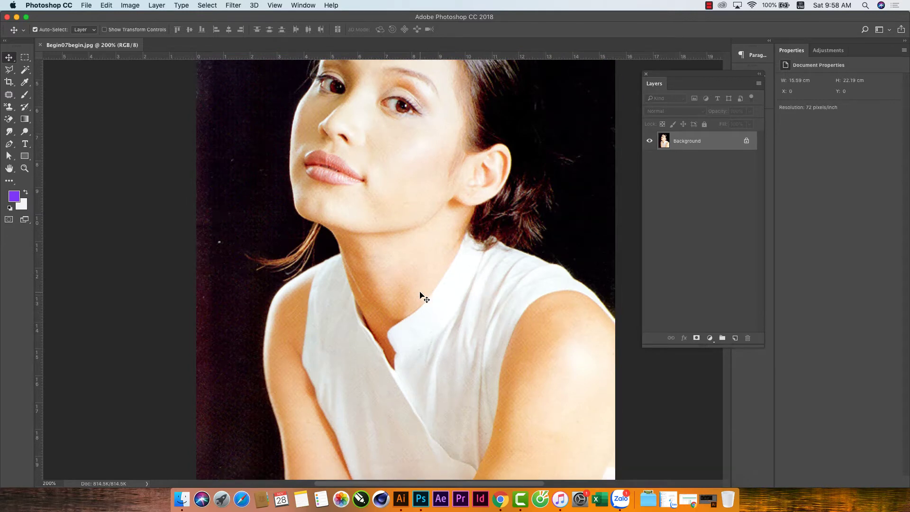
{"action": "scroll", "coordinate": [422, 297], "scroll_direction": "up", "scroll_amount": 1}
{"action": "scroll", "coordinate": [422, 297], "scroll_direction": "up", "scroll_amount": 1}
{"action": "scroll", "coordinate": [423, 297], "scroll_direction": "up", "scroll_amount": 1}
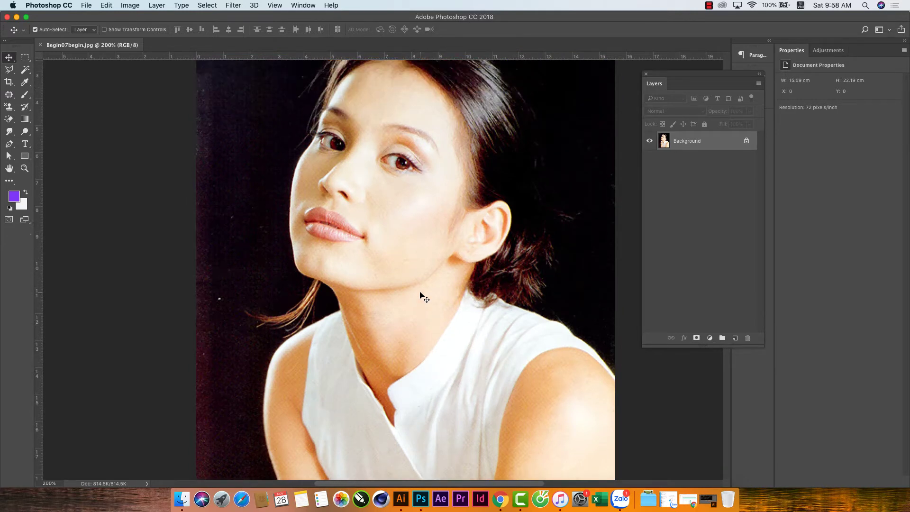
{"action": "scroll", "coordinate": [423, 298], "scroll_direction": "up", "scroll_amount": 1}
{"action": "scroll", "coordinate": [422, 297], "scroll_direction": "up", "scroll_amount": 2}
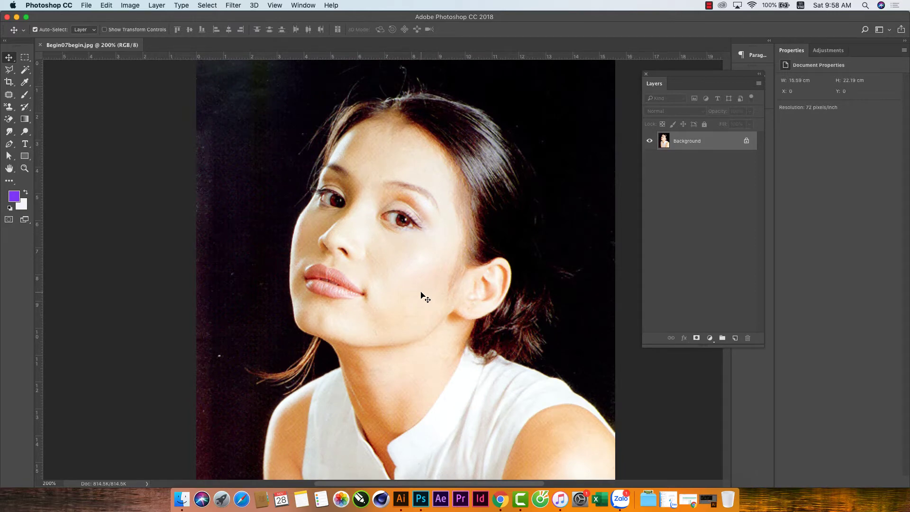
{"action": "scroll", "coordinate": [425, 297], "scroll_direction": "down", "scroll_amount": 2}
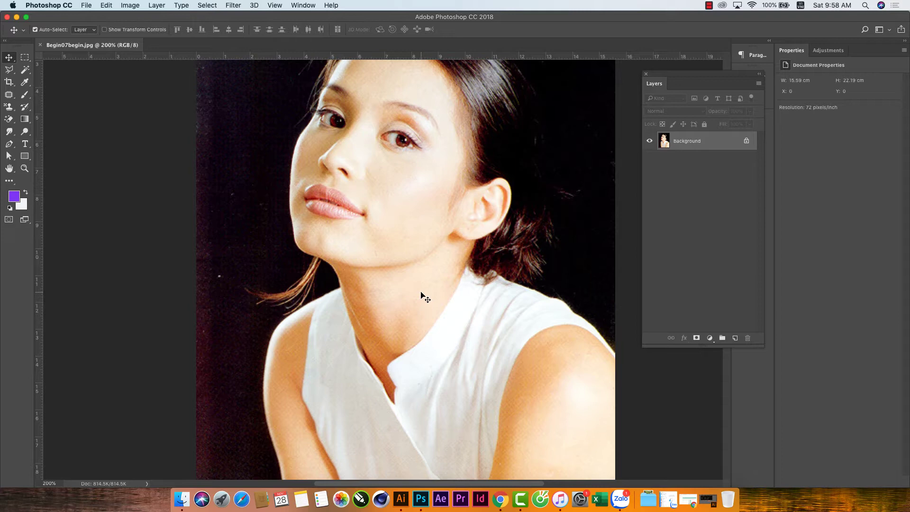
{"action": "scroll", "coordinate": [417, 254], "scroll_direction": "up", "scroll_amount": 1}
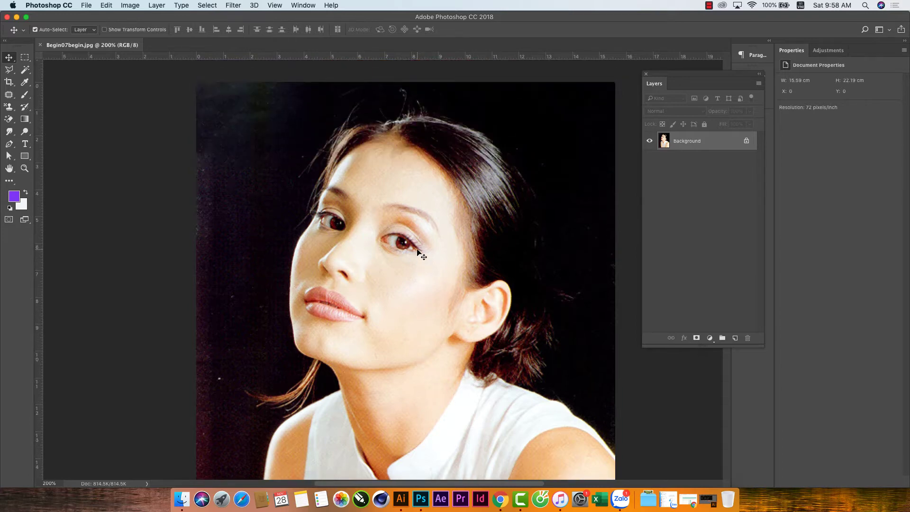
{"action": "scroll", "coordinate": [418, 254], "scroll_direction": "up", "scroll_amount": 1}
{"action": "scroll", "coordinate": [417, 255], "scroll_direction": "down", "scroll_amount": 5}
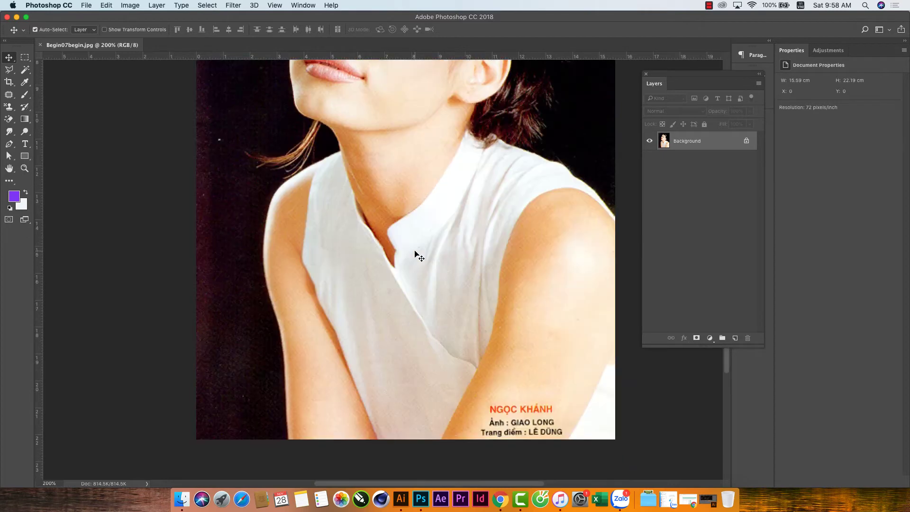
{"action": "scroll", "coordinate": [417, 255], "scroll_direction": "up", "scroll_amount": 1}
{"action": "scroll", "coordinate": [417, 254], "scroll_direction": "up", "scroll_amount": 1}
{"action": "scroll", "coordinate": [418, 255], "scroll_direction": "up", "scroll_amount": 1}
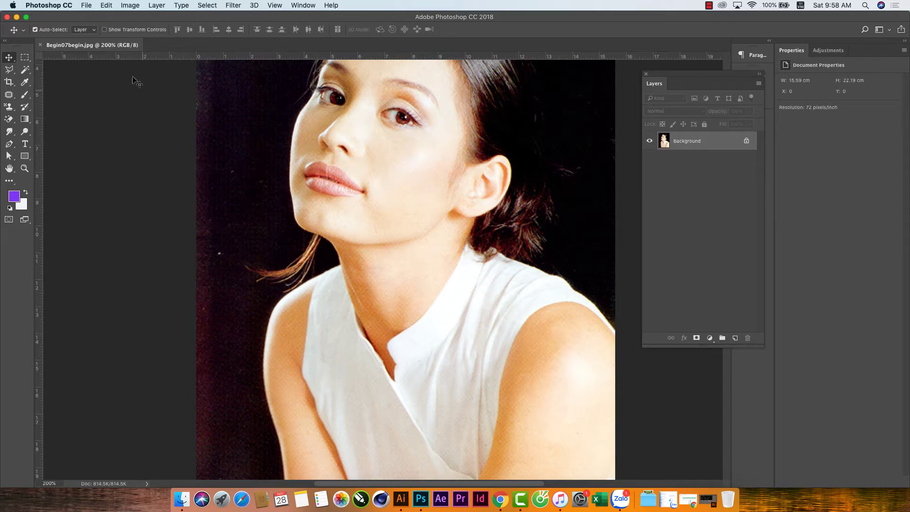
{"action": "left_click", "coordinate": [86, 6]}
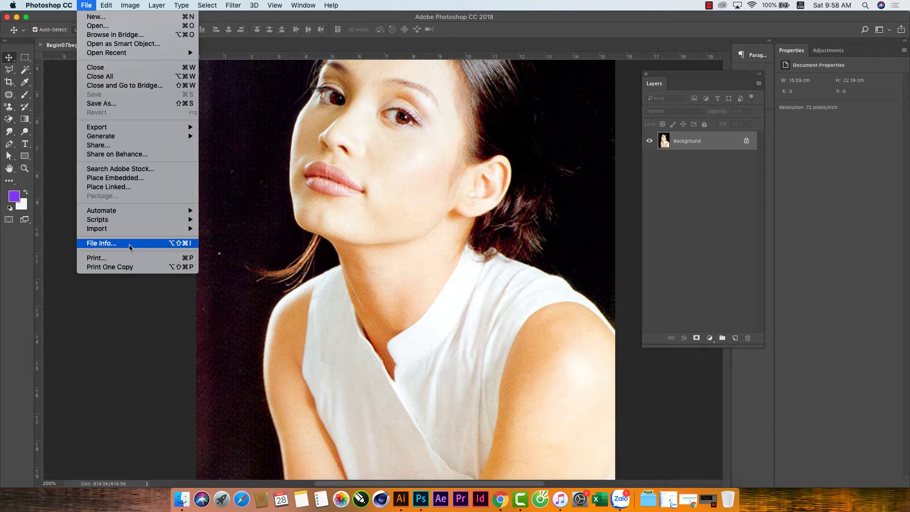
Step: Check the portrait's File Info (442 × 629 px, 72 ppi), cancel, and float the document window
{"action": "left_click", "coordinate": [130, 247]}
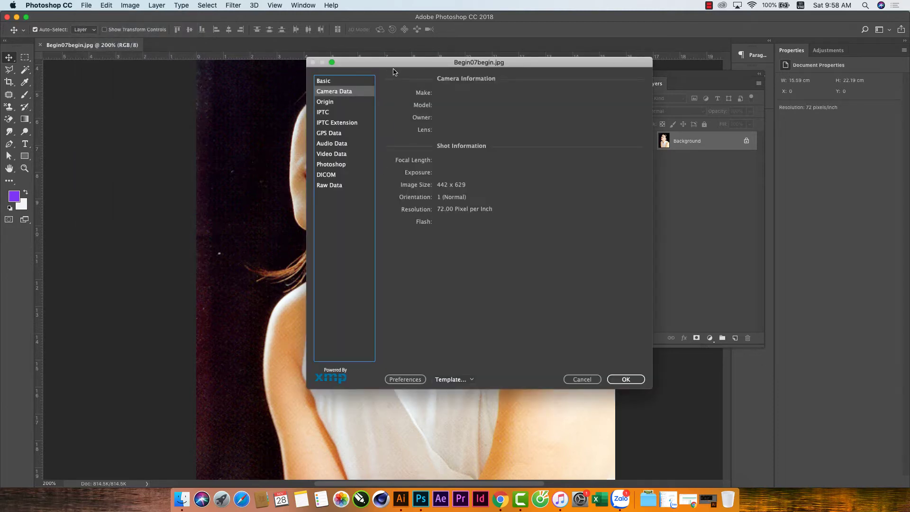
{"action": "left_click_drag", "start_coordinate": [338, 79], "coordinate": [279, 119]}
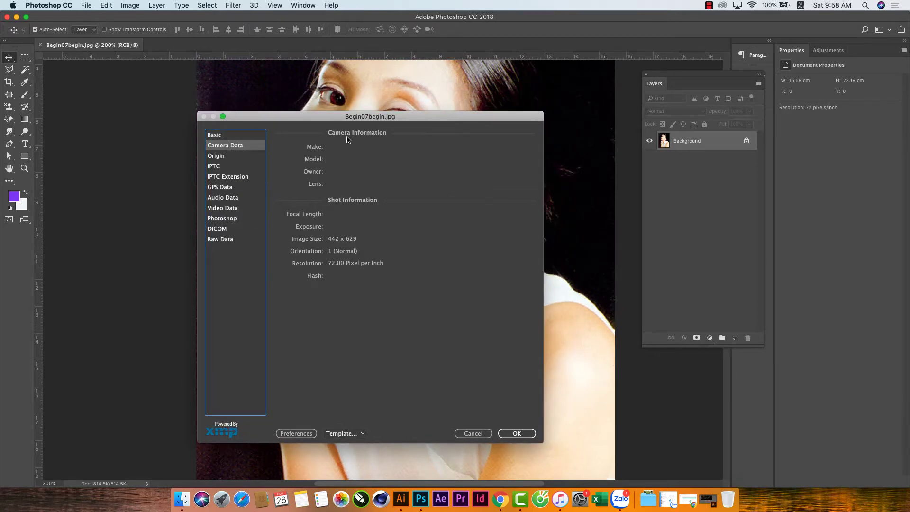
{"action": "left_click_drag", "start_coordinate": [339, 120], "coordinate": [270, 93]}
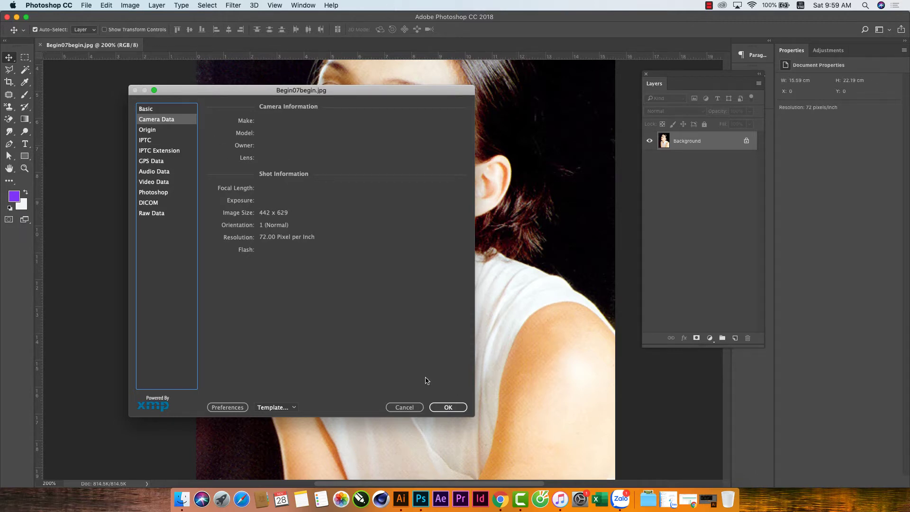
{"action": "left_click", "coordinate": [405, 408]}
{"action": "left_click_drag", "start_coordinate": [128, 44], "coordinate": [114, 30]}
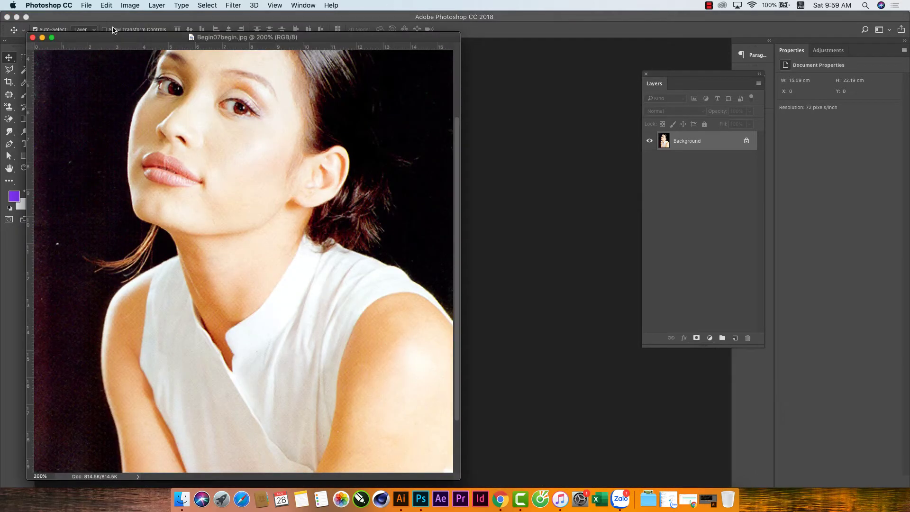
Step: Open Hung ve dem.jpg as a second document in its own floating window beside the portrait
{"action": "left_click", "coordinate": [87, 5]}
{"action": "left_click", "coordinate": [302, 129]}
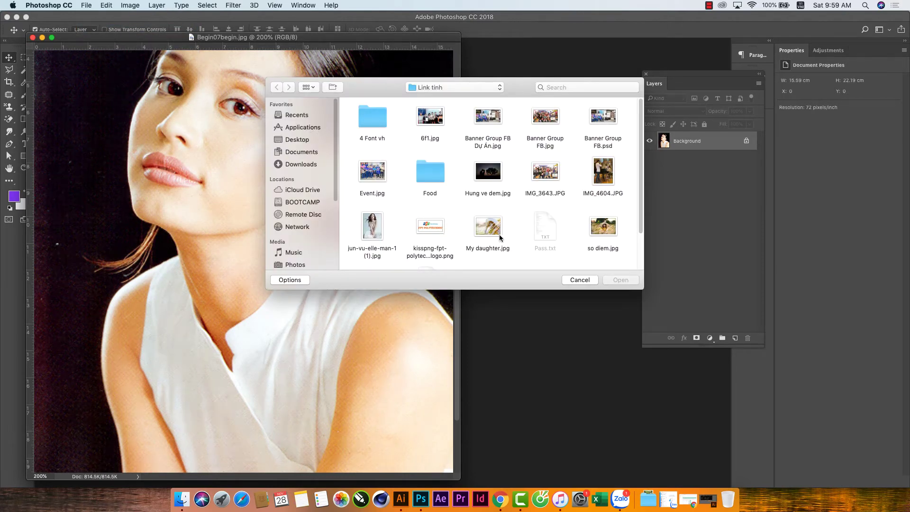
{"action": "left_click", "coordinate": [500, 172]}
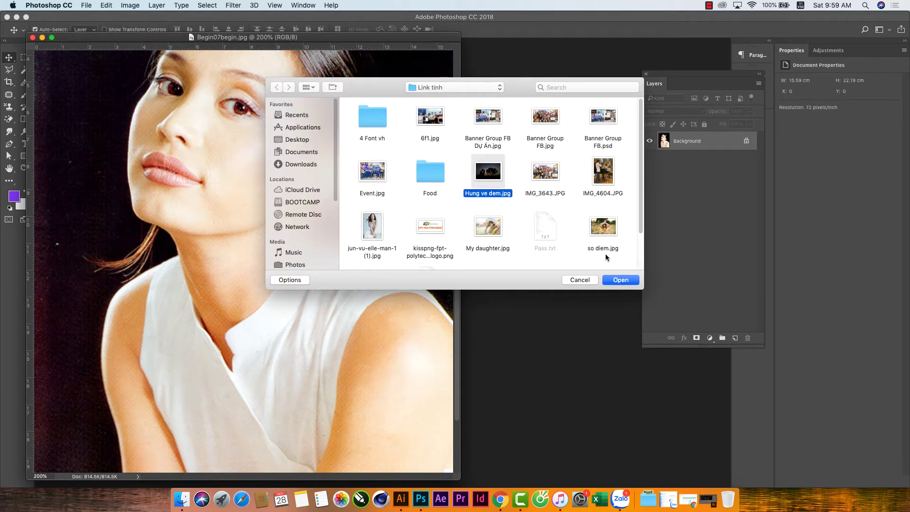
{"action": "left_click", "coordinate": [619, 279]}
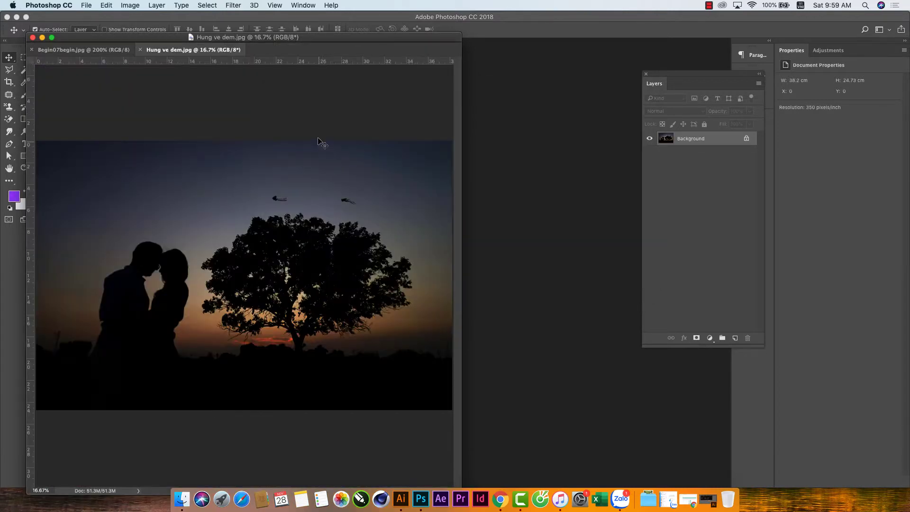
{"action": "mouse_move", "coordinate": [212, 50]}
{"action": "left_mouse_down"}
{"action": "mouse_move", "coordinate": [280, 61]}
{"action": "mouse_move", "coordinate": [279, 79]}
{"action": "left_mouse_up"}
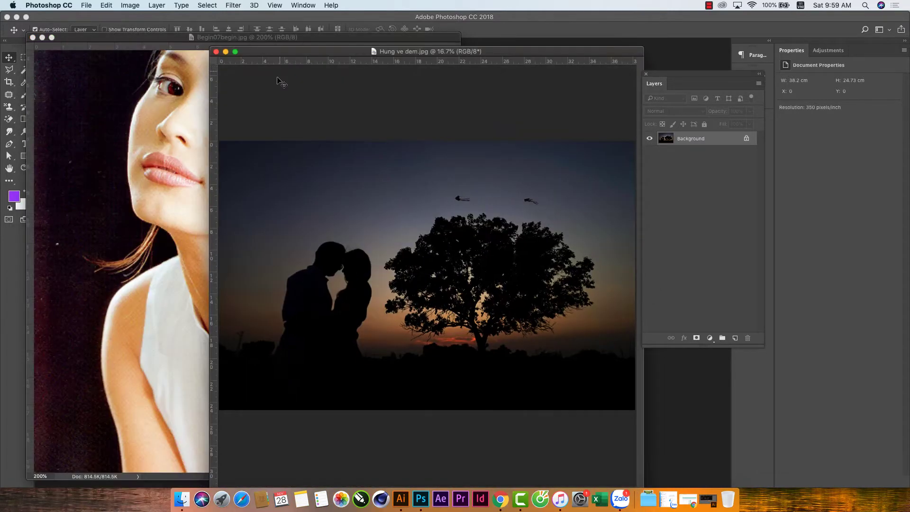
{"action": "left_click_drag", "start_coordinate": [383, 53], "coordinate": [218, 50]}
{"action": "left_click", "coordinate": [87, 6]}
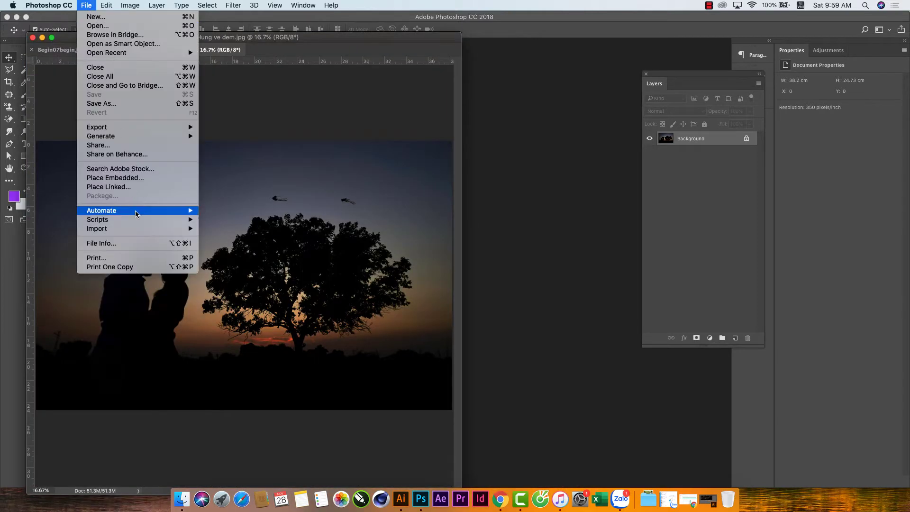
Step: Browse Hung ve dem.jpg's File Info: Camera Data (Sony ILCE-7M2, 5264 × 3408, 350 ppi), Origin, GPS, Audio
{"action": "left_click", "coordinate": [144, 244]}
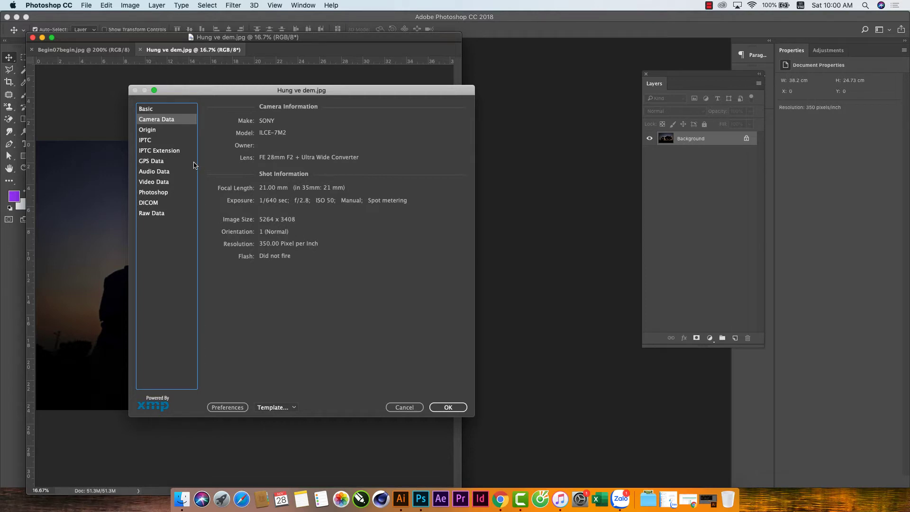
{"action": "left_click", "coordinate": [154, 130]}
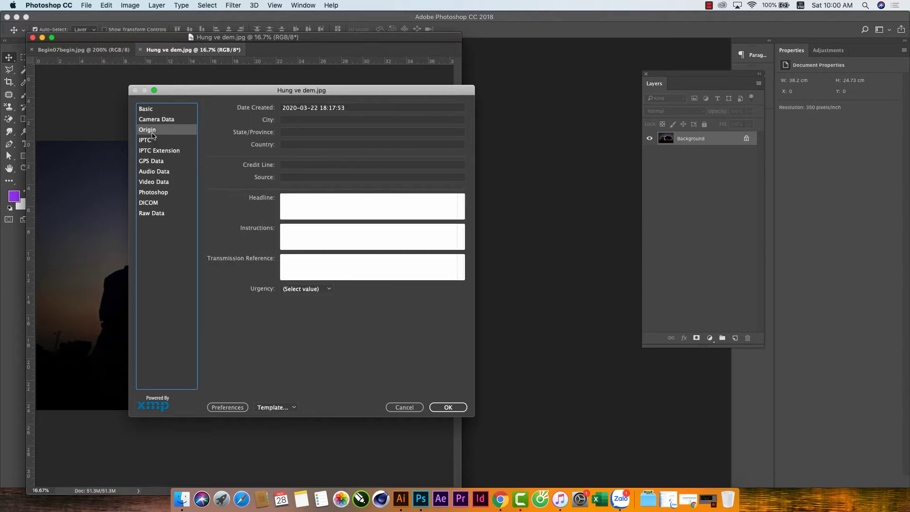
{"action": "left_click_drag", "start_coordinate": [345, 110], "coordinate": [298, 114]}
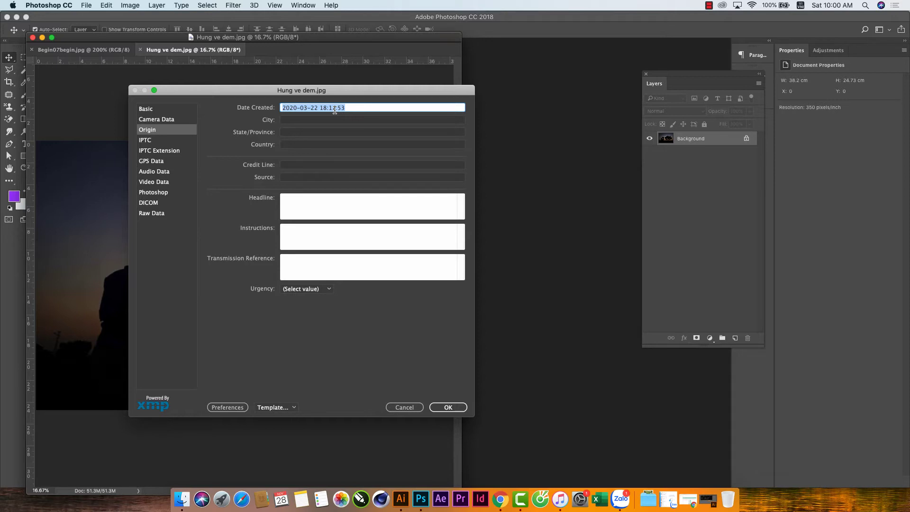
{"action": "left_click", "coordinate": [162, 161]}
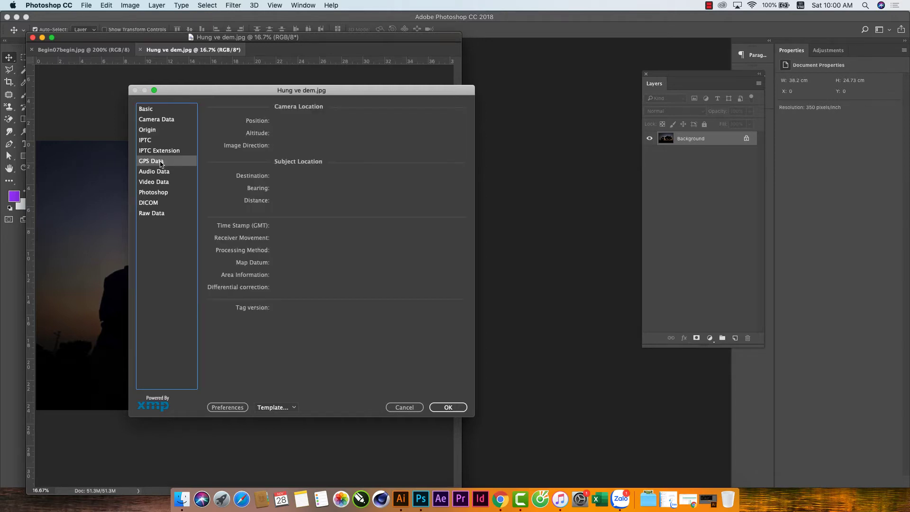
{"action": "left_click", "coordinate": [160, 172]}
{"action": "left_click", "coordinate": [159, 182]}
{"action": "left_click", "coordinate": [155, 151]}
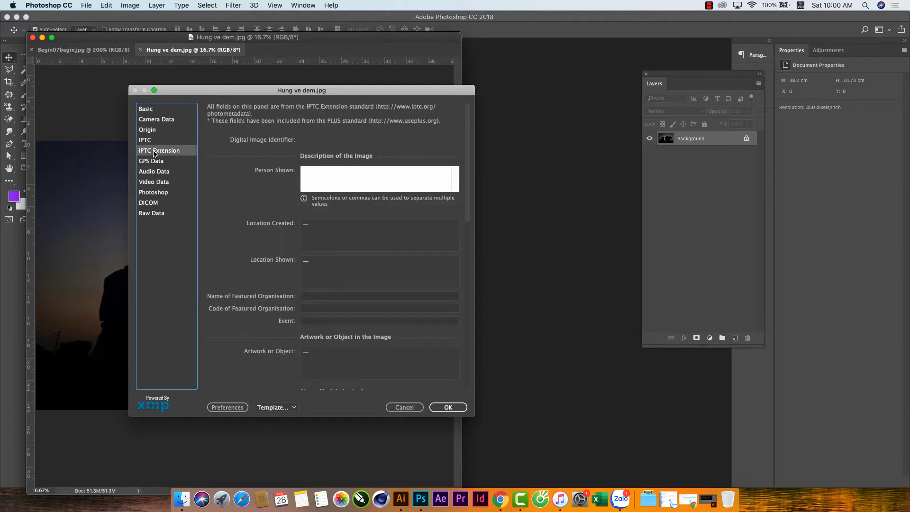
{"action": "left_click", "coordinate": [153, 131]}
{"action": "left_click", "coordinate": [158, 119]}
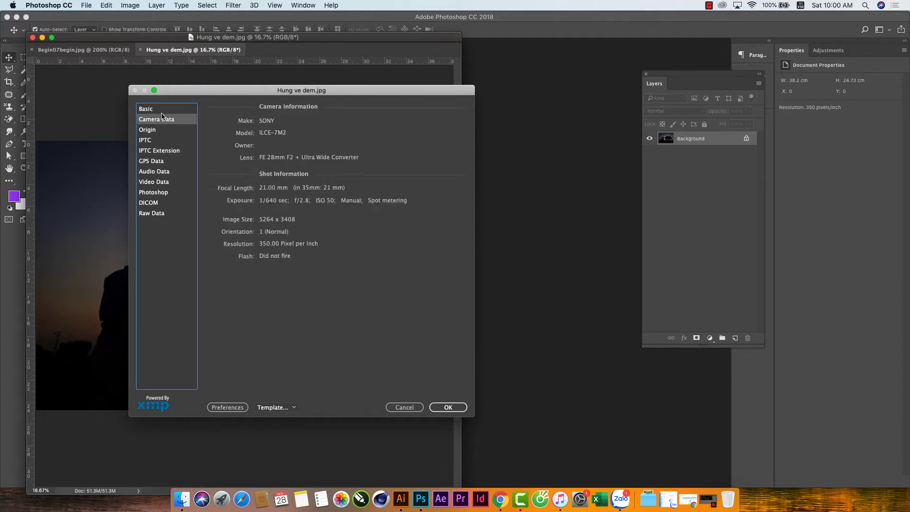
{"action": "left_click", "coordinate": [153, 111]}
Step: Close the File Info and Hung ve dem.jpg, and dock the portrait back as a tab
{"action": "left_click", "coordinate": [405, 408]}
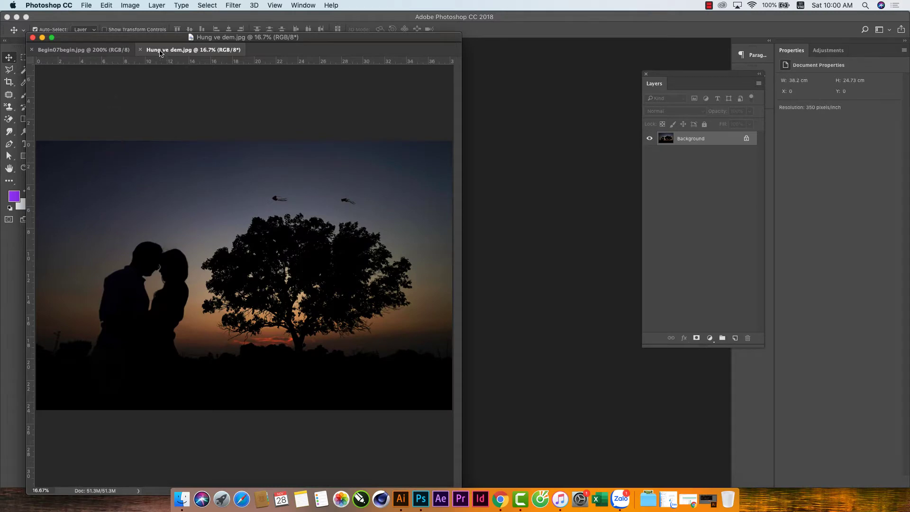
{"action": "left_click", "coordinate": [141, 50]}
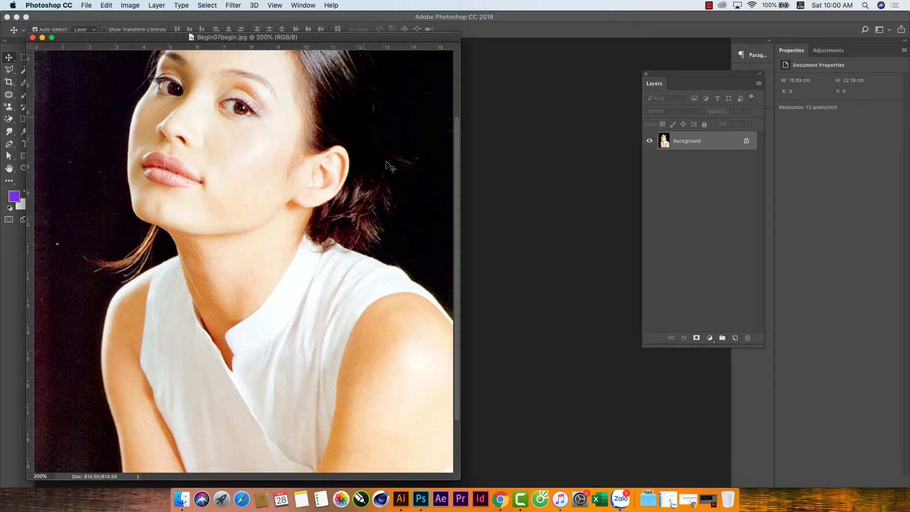
{"action": "left_click_drag", "start_coordinate": [209, 38], "coordinate": [211, 32]}
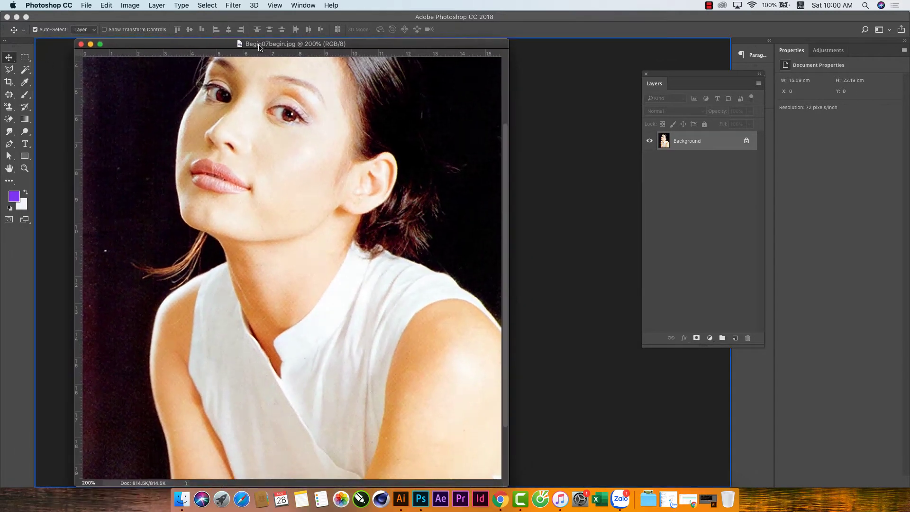
Step: Scroll the portrait to the red and black credit lines printed on the woman's arm
{"action": "scroll", "coordinate": [345, 187], "scroll_direction": "down", "scroll_amount": 10}
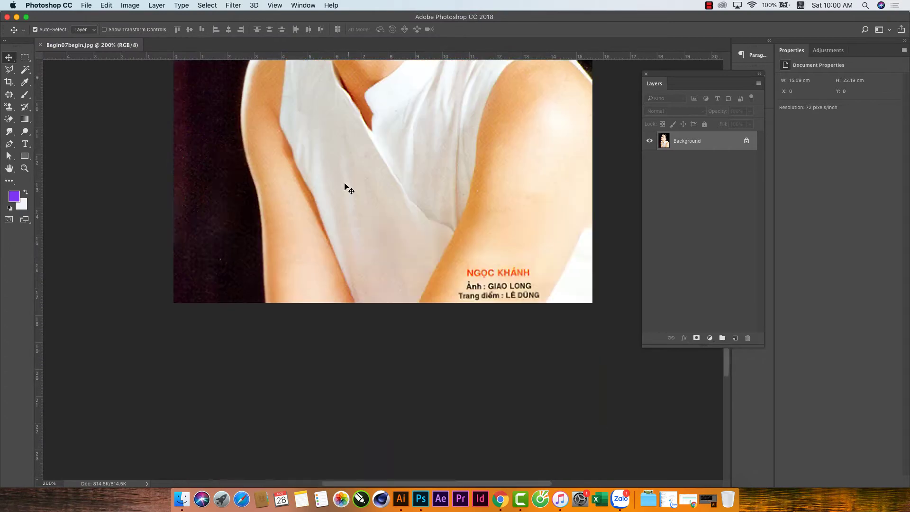
{"action": "scroll", "coordinate": [284, 142], "scroll_direction": "down", "scroll_amount": 5}
{"action": "scroll", "coordinate": [352, 130], "scroll_direction": "up", "scroll_amount": 5}
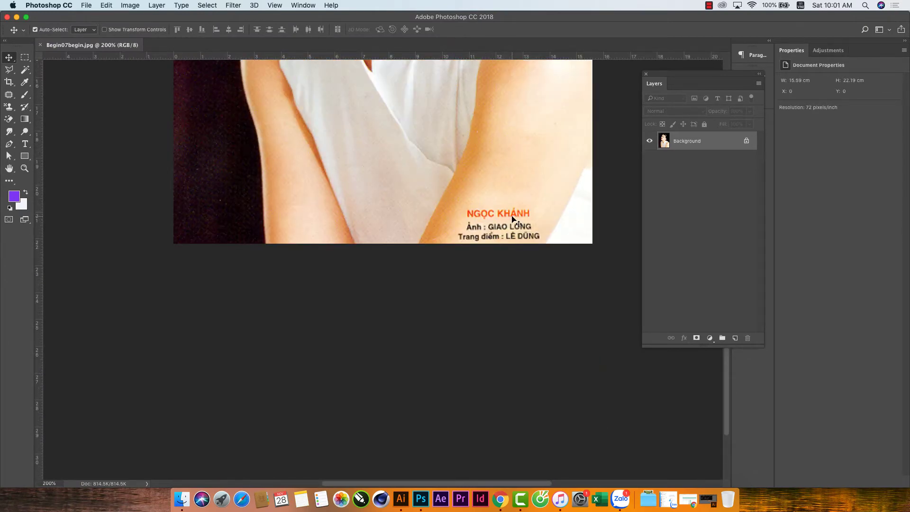
{"action": "scroll", "coordinate": [223, 71], "scroll_direction": "up", "scroll_amount": 5}
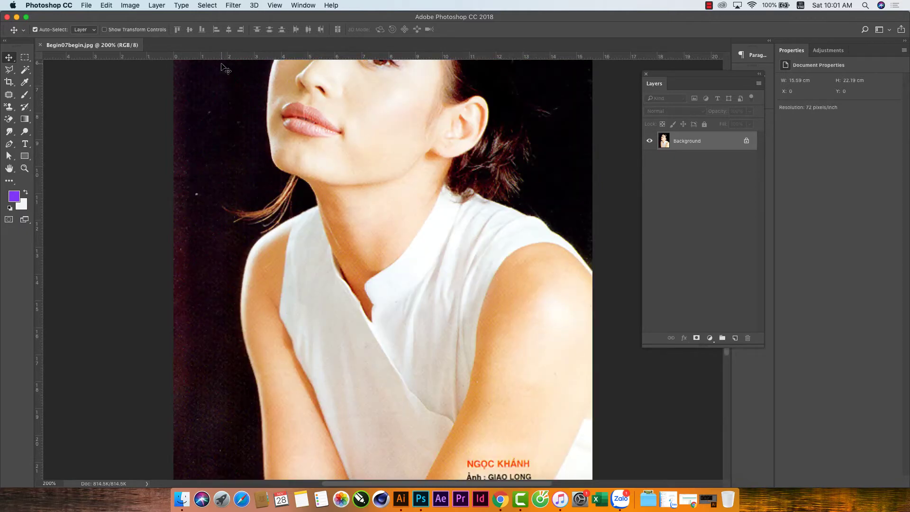
{"action": "scroll", "coordinate": [207, 81], "scroll_direction": "down", "scroll_amount": 5}
{"action": "scroll", "coordinate": [207, 81], "scroll_direction": "up", "scroll_amount": 10}
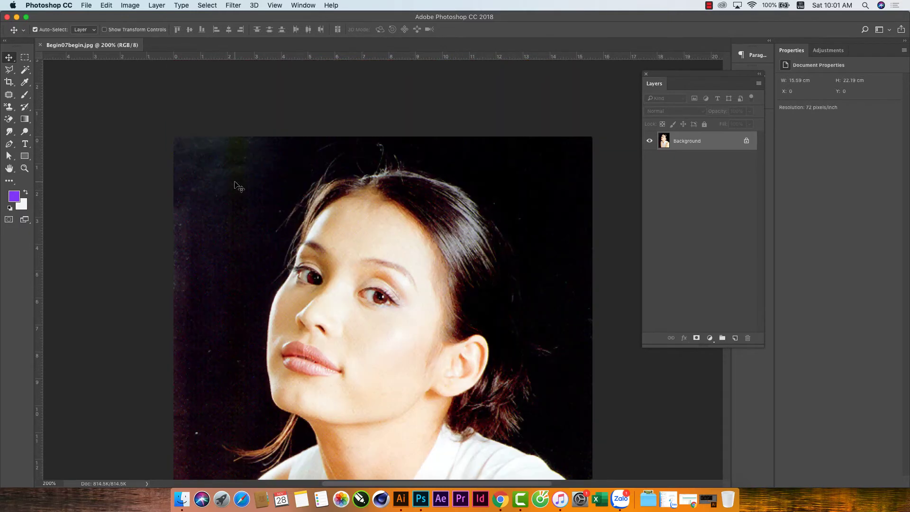
{"action": "scroll", "coordinate": [234, 181], "scroll_direction": "down", "scroll_amount": 10}
{"action": "scroll", "coordinate": [199, 180], "scroll_direction": "right", "scroll_amount": 5}
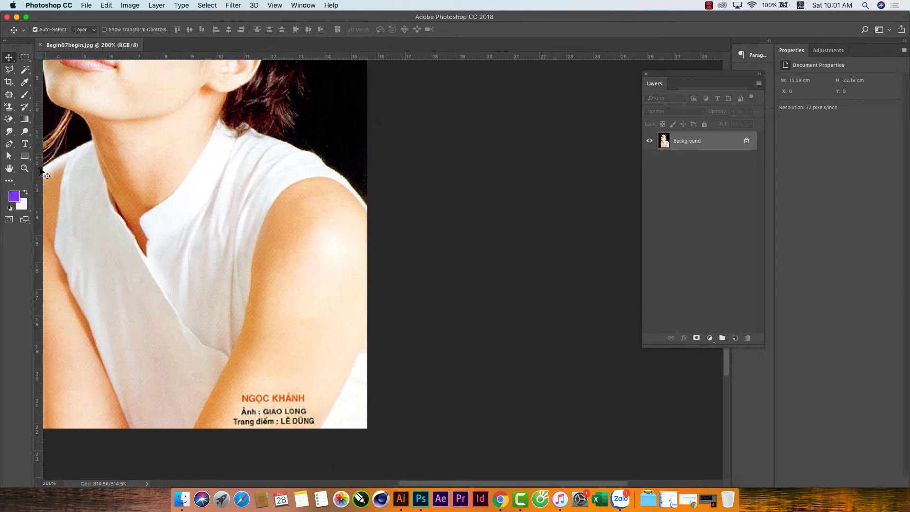
{"action": "scroll", "coordinate": [45, 174], "scroll_direction": "down", "scroll_amount": 3}
{"action": "scroll", "coordinate": [111, 203], "scroll_direction": "left", "scroll_amount": 5}
Step: Zoom the credits to 400% and select the Patch Tool
{"action": "key", "text": "z"}
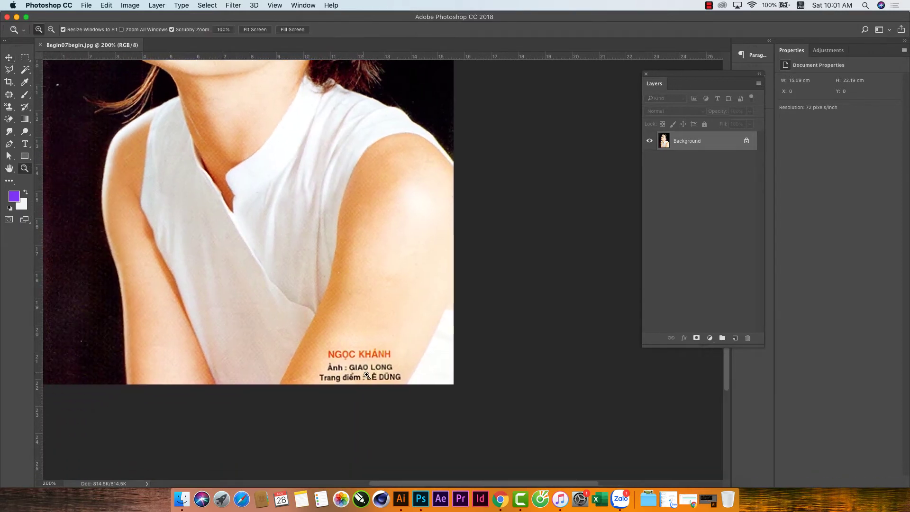
{"action": "left_click", "coordinate": [366, 375]}
{"action": "left_click", "coordinate": [9, 95]}
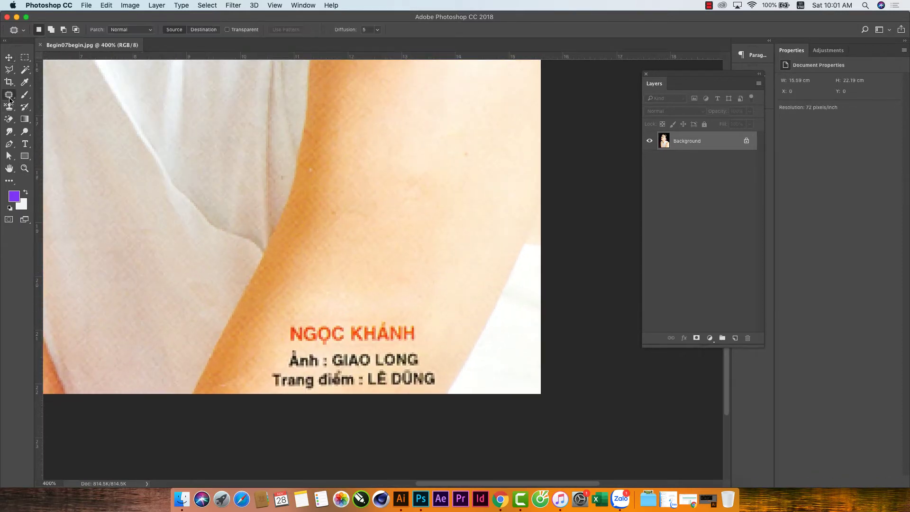
{"action": "right_click", "coordinate": [9, 96]}
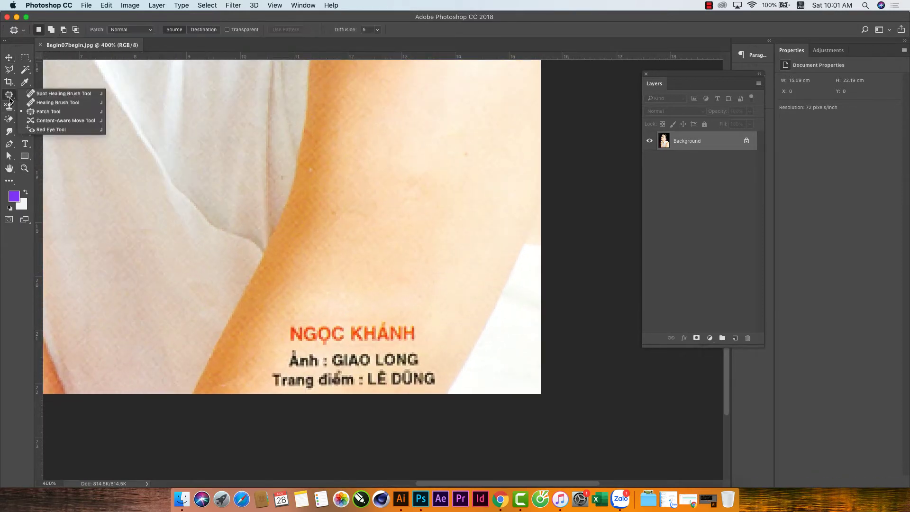
{"action": "left_click", "coordinate": [58, 114]}
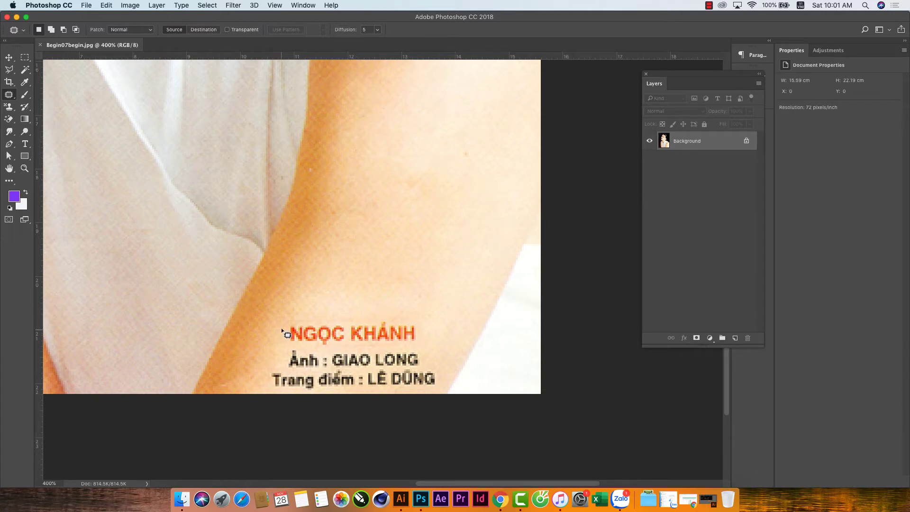
Step: Patch away NGỌC and Ảnh with nearby skin, undoing one failed patch
{"action": "left_click_drag", "start_coordinate": [284, 338], "coordinate": [299, 348]}
{"action": "mouse_move", "coordinate": [300, 330]}
{"action": "left_mouse_down"}
{"action": "mouse_move", "coordinate": [290, 327]}
{"action": "mouse_move", "coordinate": [319, 299]}
{"action": "mouse_move", "coordinate": [357, 350]}
{"action": "mouse_move", "coordinate": [361, 320]}
{"action": "mouse_move", "coordinate": [390, 293]}
{"action": "left_mouse_up"}
{"action": "key", "text": "ctrl+d"}
{"action": "key", "text": "ctrl+d"}
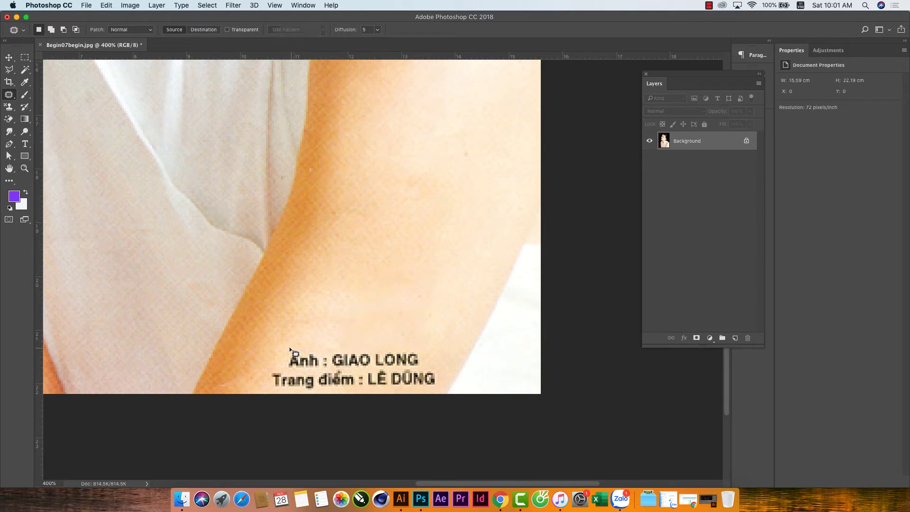
{"action": "mouse_move", "coordinate": [284, 356]}
{"action": "left_mouse_down"}
{"action": "mouse_move", "coordinate": [362, 345]}
{"action": "mouse_move", "coordinate": [286, 350]}
{"action": "mouse_move", "coordinate": [332, 319]}
{"action": "left_mouse_up"}
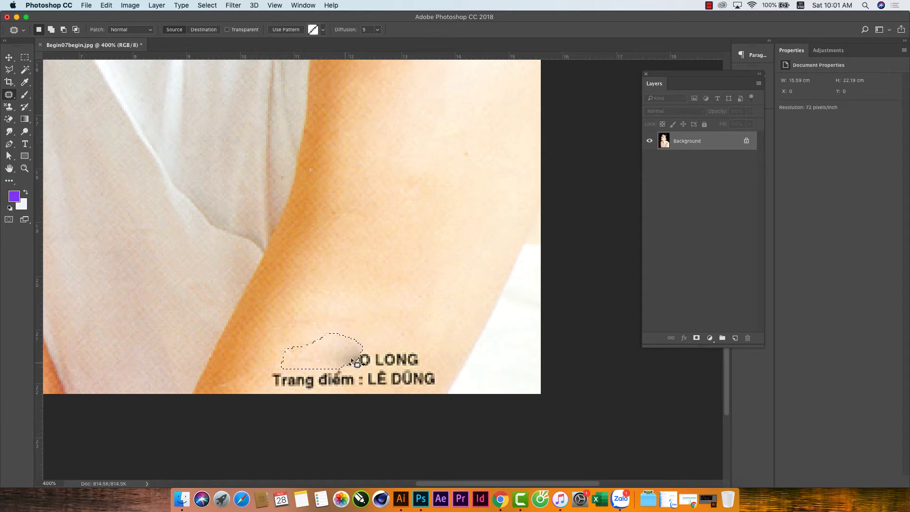
{"action": "key", "text": "super+z"}
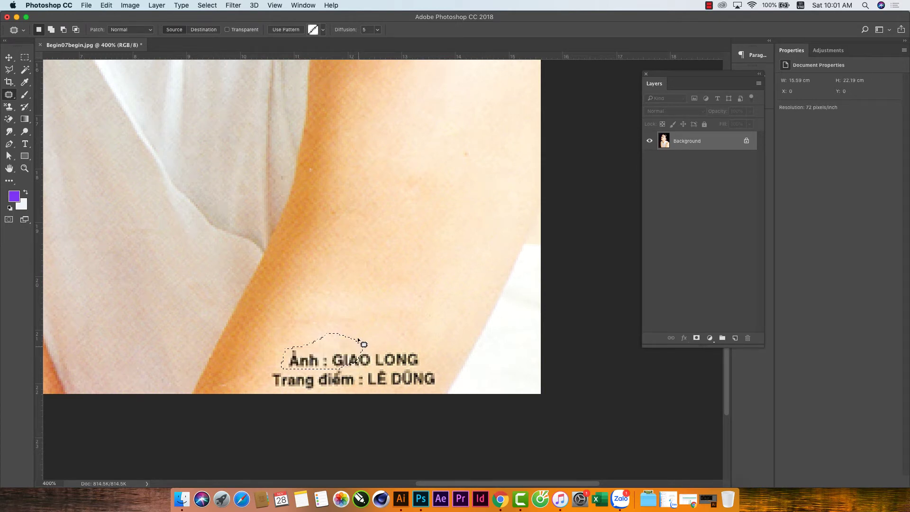
{"action": "key", "text": "super+d"}
{"action": "mouse_move", "coordinate": [325, 367]}
{"action": "left_mouse_down"}
{"action": "mouse_move", "coordinate": [298, 358]}
{"action": "mouse_move", "coordinate": [328, 319]}
{"action": "mouse_move", "coordinate": [328, 365]}
{"action": "mouse_move", "coordinate": [366, 369]}
{"action": "mouse_move", "coordinate": [370, 350]}
{"action": "mouse_move", "coordinate": [353, 332]}
{"action": "mouse_move", "coordinate": [381, 369]}
{"action": "mouse_move", "coordinate": [427, 361]}
{"action": "left_mouse_up"}
{"action": "key", "text": "super+d"}
Step: Patch out LONG, GIAO, the Trang điểm line and LÊ DŨNG with clean skin
{"action": "key", "text": "super+d"}
{"action": "mouse_move", "coordinate": [376, 341]}
{"action": "left_mouse_down"}
{"action": "mouse_move", "coordinate": [370, 352]}
{"action": "mouse_move", "coordinate": [399, 314]}
{"action": "left_mouse_up"}
{"action": "key", "text": "super+d"}
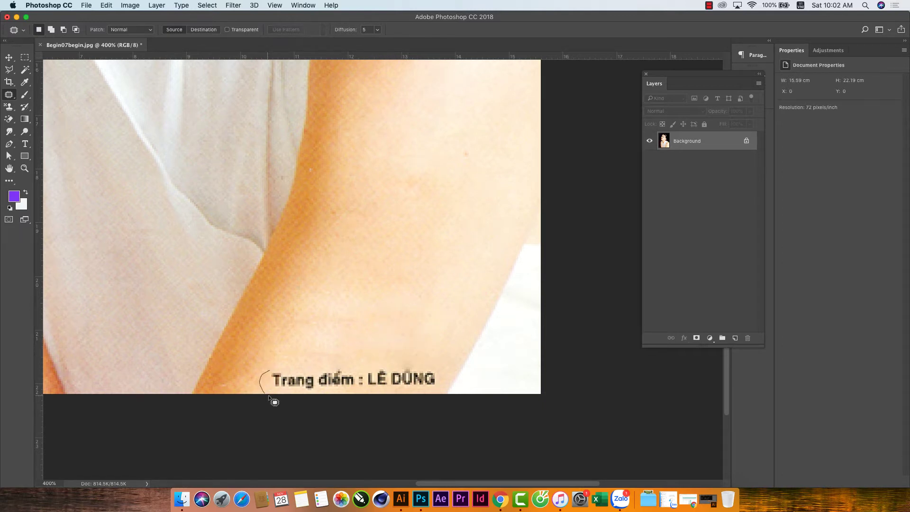
{"action": "mouse_move", "coordinate": [302, 394]}
{"action": "left_mouse_down"}
{"action": "mouse_move", "coordinate": [385, 392]}
{"action": "mouse_move", "coordinate": [308, 367]}
{"action": "mouse_move", "coordinate": [264, 372]}
{"action": "mouse_move", "coordinate": [265, 382]}
{"action": "mouse_move", "coordinate": [317, 349]}
{"action": "left_mouse_up"}
{"action": "key", "text": "super+d"}
{"action": "mouse_move", "coordinate": [369, 362]}
{"action": "left_mouse_down"}
{"action": "mouse_move", "coordinate": [366, 376]}
{"action": "mouse_move", "coordinate": [413, 399]}
{"action": "mouse_move", "coordinate": [439, 392]}
{"action": "left_mouse_up"}
{"action": "mouse_move", "coordinate": [426, 359]}
{"action": "left_mouse_down"}
{"action": "mouse_move", "coordinate": [370, 362]}
{"action": "mouse_move", "coordinate": [408, 327]}
{"action": "left_mouse_up"}
Step: Patch the remaining blotches and blemishes on the arm
{"action": "key", "text": "super+d"}
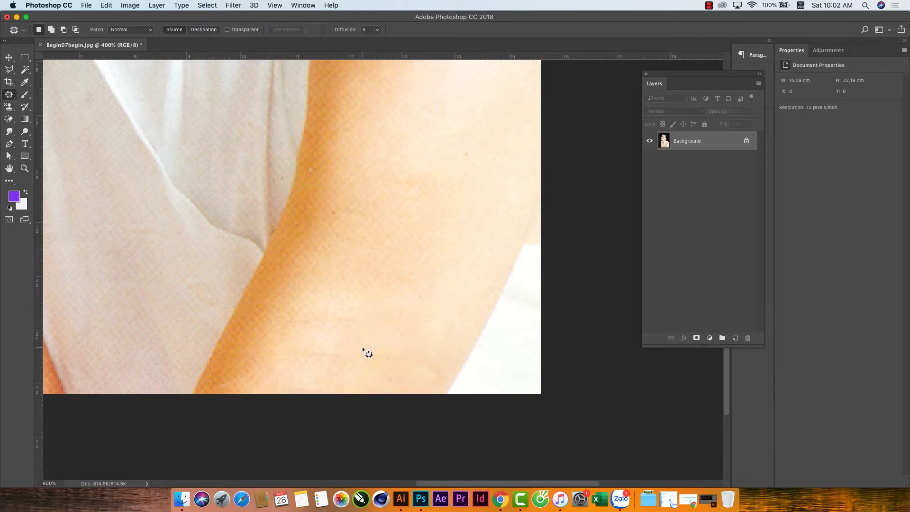
{"action": "mouse_move", "coordinate": [365, 351]}
{"action": "left_mouse_down"}
{"action": "mouse_move", "coordinate": [382, 341]}
{"action": "mouse_move", "coordinate": [372, 311]}
{"action": "left_mouse_up"}
{"action": "key", "text": "super+d"}
{"action": "mouse_move", "coordinate": [300, 337]}
{"action": "left_mouse_down"}
{"action": "mouse_move", "coordinate": [315, 372]}
{"action": "mouse_move", "coordinate": [335, 362]}
{"action": "mouse_move", "coordinate": [302, 341]}
{"action": "mouse_move", "coordinate": [331, 355]}
{"action": "mouse_move", "coordinate": [291, 378]}
{"action": "left_mouse_up"}
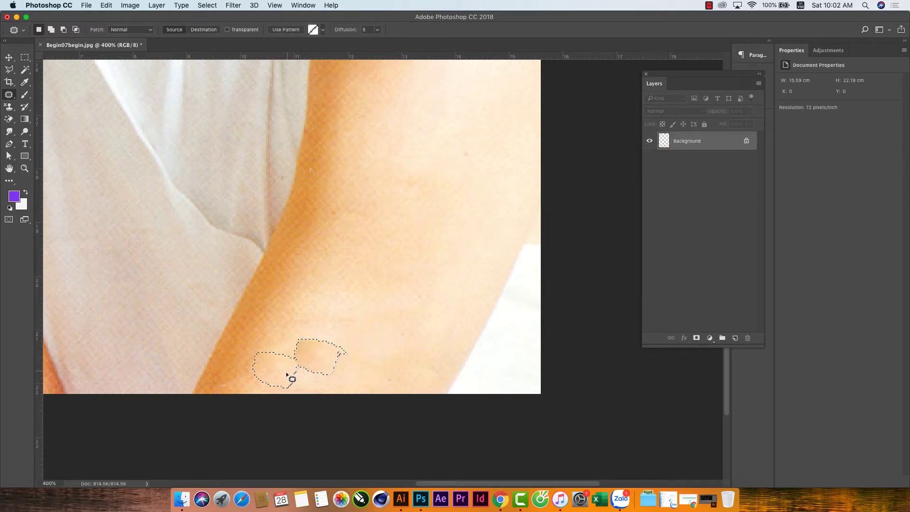
{"action": "key", "text": "super+d"}
{"action": "mouse_move", "coordinate": [338, 320]}
{"action": "left_mouse_down"}
{"action": "mouse_move", "coordinate": [358, 321]}
{"action": "mouse_move", "coordinate": [356, 287]}
{"action": "left_mouse_up"}
Step: Clear the last patch selection and scroll the view down toward the woman's chin
{"action": "key", "text": "super+d"}
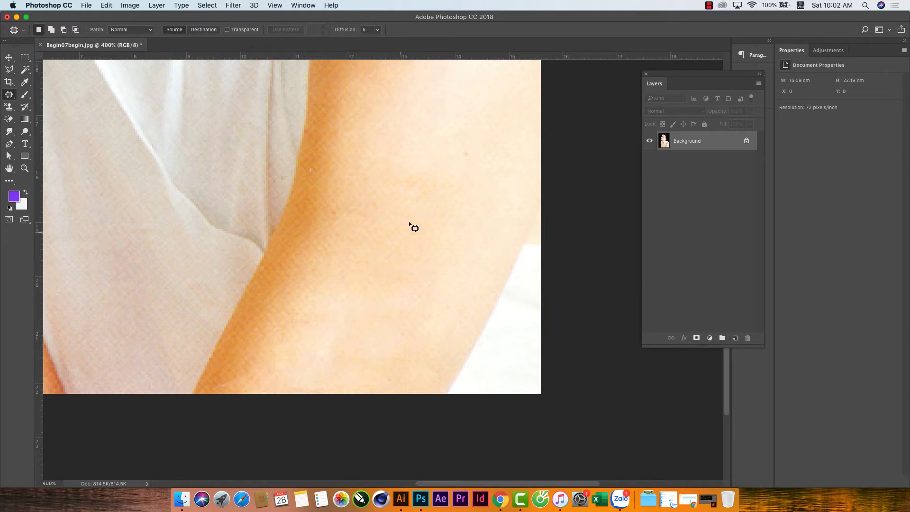
{"action": "scroll", "coordinate": [411, 223], "scroll_direction": "up", "scroll_amount": 5}
{"action": "scroll", "coordinate": [427, 252], "scroll_direction": "up", "scroll_amount": 10}
{"action": "scroll", "coordinate": [412, 290], "scroll_direction": "up", "scroll_amount": 10}
{"action": "scroll", "coordinate": [384, 297], "scroll_direction": "down", "scroll_amount": 8}
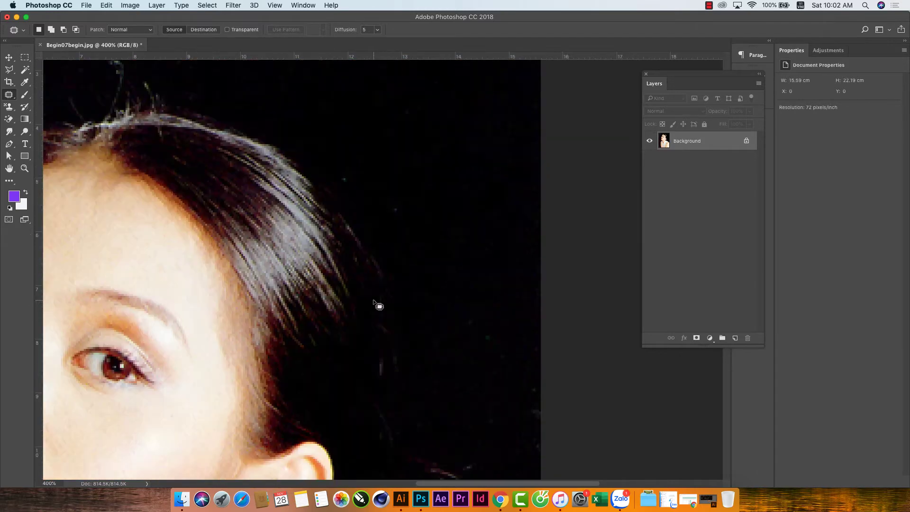
{"action": "scroll", "coordinate": [379, 299], "scroll_direction": "up", "scroll_amount": 8}
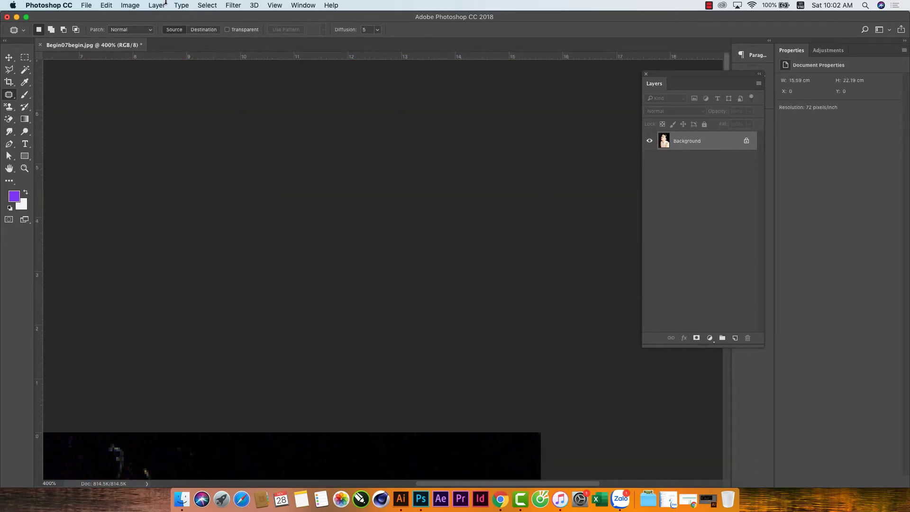
{"action": "scroll", "coordinate": [179, 292], "scroll_direction": "down", "scroll_amount": 4}
{"action": "scroll", "coordinate": [179, 293], "scroll_direction": "left", "scroll_amount": 3}
{"action": "scroll", "coordinate": [191, 291], "scroll_direction": "down", "scroll_amount": 8}
{"action": "scroll", "coordinate": [191, 290], "scroll_direction": "left", "scroll_amount": 2}
{"action": "scroll", "coordinate": [195, 291], "scroll_direction": "down", "scroll_amount": 5}
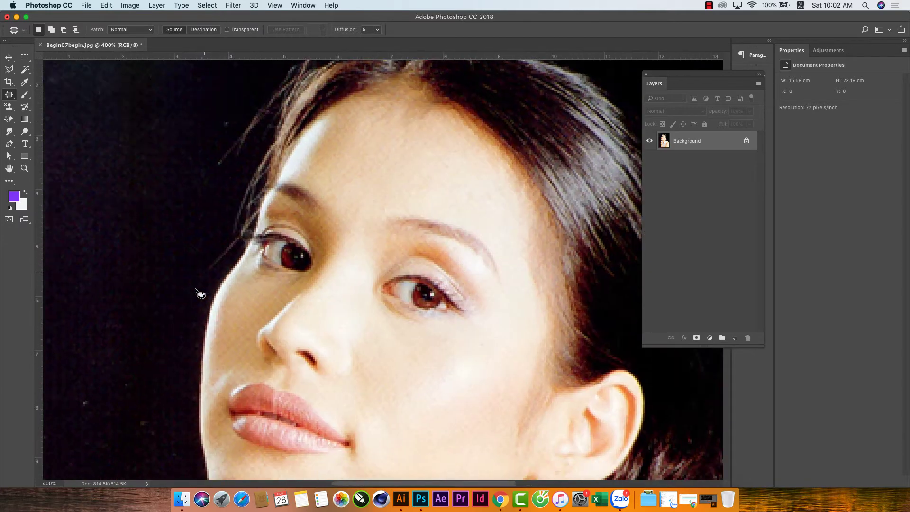
{"action": "scroll", "coordinate": [195, 291], "scroll_direction": "down", "scroll_amount": 6}
{"action": "scroll", "coordinate": [197, 292], "scroll_direction": "down", "scroll_amount": 6}
{"action": "scroll", "coordinate": [196, 291], "scroll_direction": "left", "scroll_amount": 8}
{"action": "scroll", "coordinate": [198, 292], "scroll_direction": "down", "scroll_amount": 3}
{"action": "scroll", "coordinate": [195, 290], "scroll_direction": "down", "scroll_amount": 2}
{"action": "right_click", "coordinate": [194, 289]}
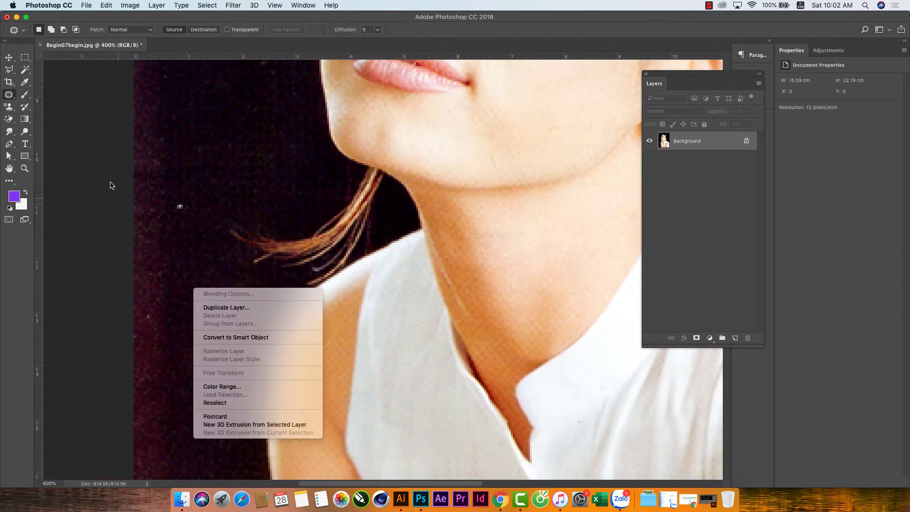
{"action": "left_click", "coordinate": [181, 196]}
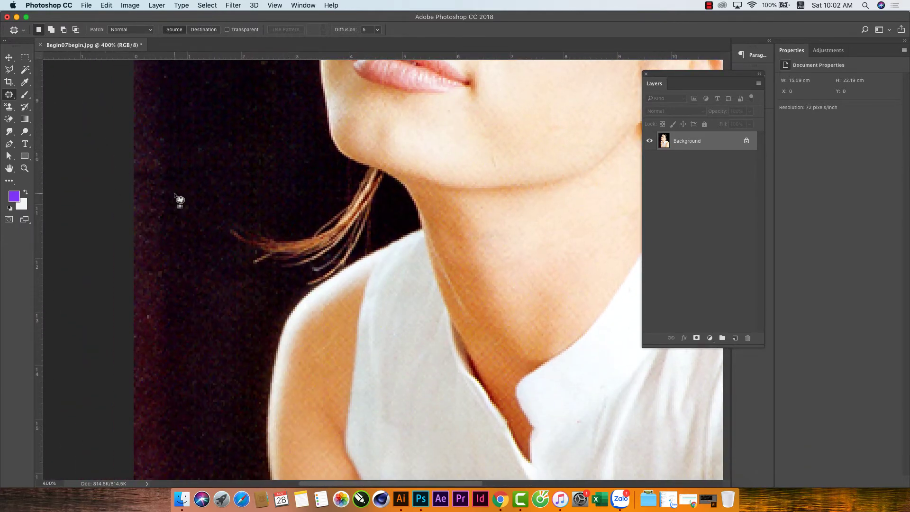
Step: Outline the chin blemish with the Patch tool, drag it onto clean skin above, and deselect
{"action": "scroll", "coordinate": [262, 170], "scroll_direction": "up", "scroll_amount": 2}
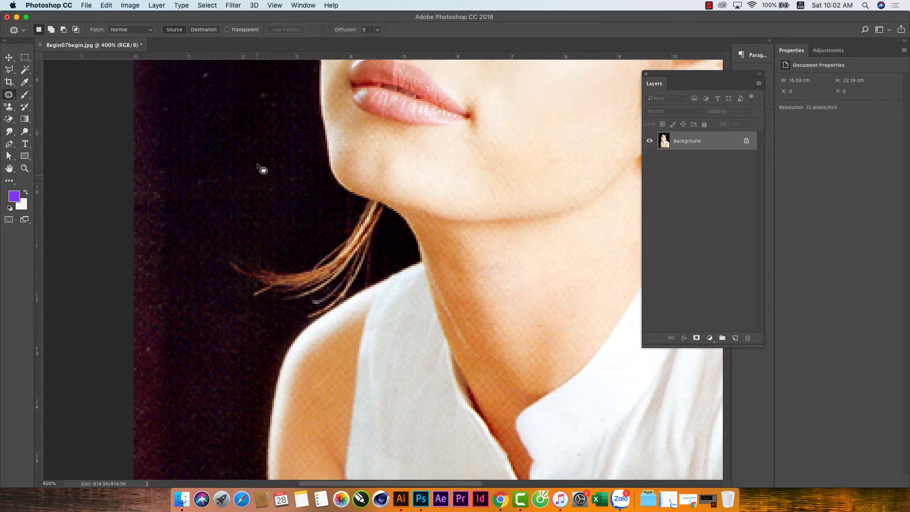
{"action": "scroll", "coordinate": [308, 189], "scroll_direction": "up", "scroll_amount": 8}
{"action": "scroll", "coordinate": [356, 204], "scroll_direction": "up", "scroll_amount": 6}
{"action": "scroll", "coordinate": [356, 205], "scroll_direction": "right", "scroll_amount": 3}
{"action": "scroll", "coordinate": [356, 205], "scroll_direction": "up", "scroll_amount": 5}
{"action": "scroll", "coordinate": [356, 209], "scroll_direction": "up", "scroll_amount": 3}
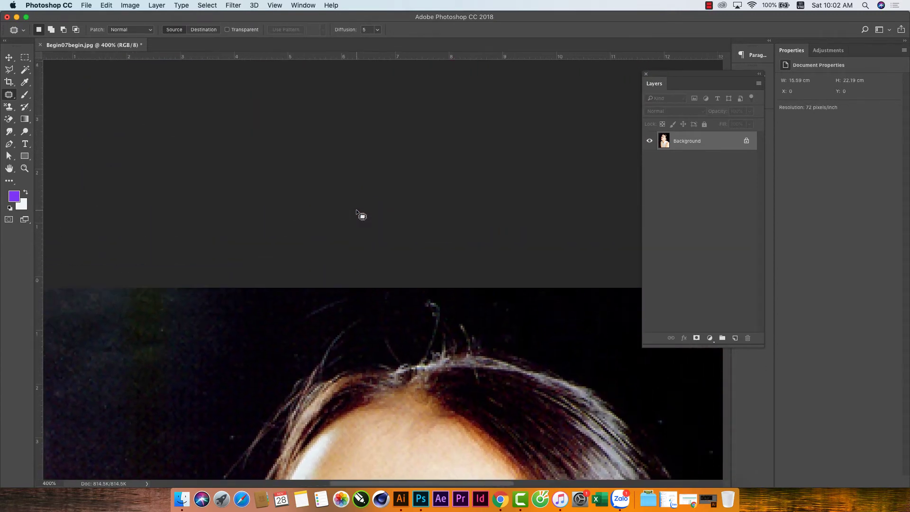
{"action": "scroll", "coordinate": [355, 211], "scroll_direction": "down", "scroll_amount": 15}
{"action": "scroll", "coordinate": [356, 211], "scroll_direction": "right", "scroll_amount": 3}
{"action": "scroll", "coordinate": [145, 71], "scroll_direction": "down", "scroll_amount": 5}
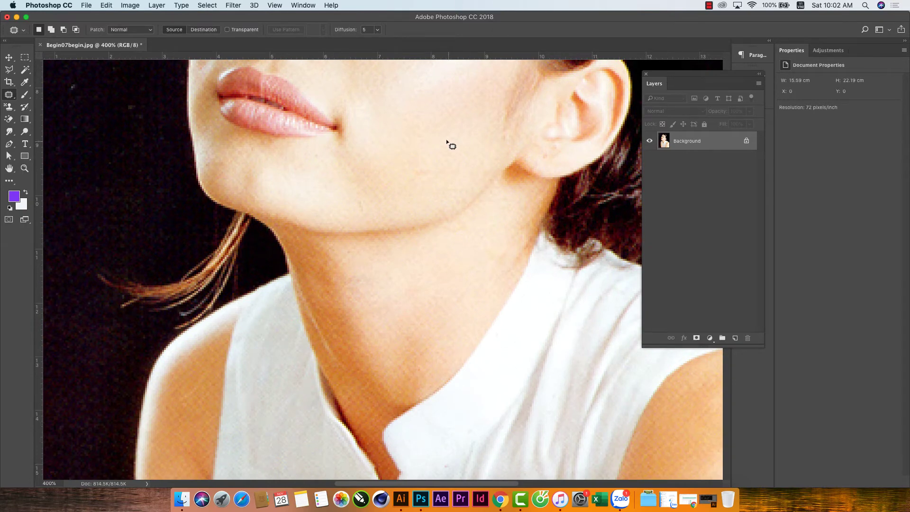
{"action": "scroll", "coordinate": [430, 138], "scroll_direction": "up", "scroll_amount": 3}
{"action": "scroll", "coordinate": [429, 139], "scroll_direction": "up", "scroll_amount": 3}
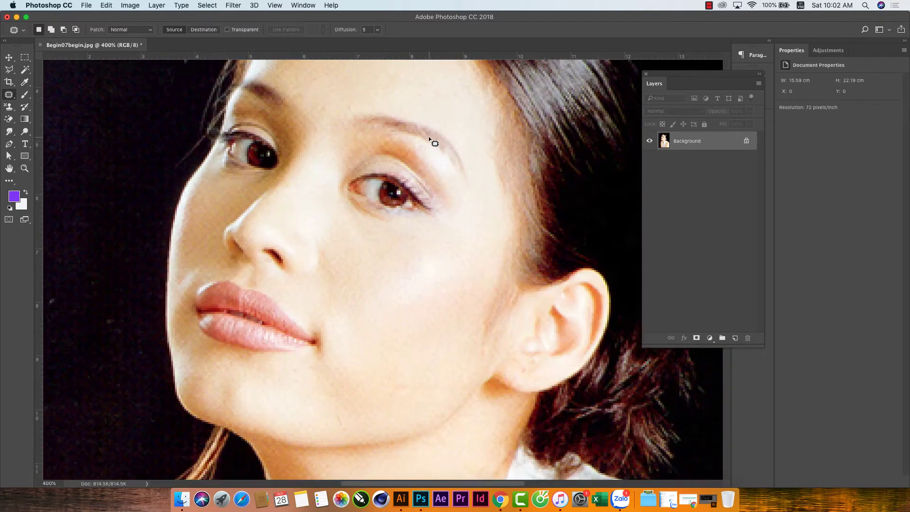
{"action": "scroll", "coordinate": [430, 140], "scroll_direction": "up", "scroll_amount": 3}
{"action": "scroll", "coordinate": [430, 138], "scroll_direction": "up", "scroll_amount": 2}
{"action": "scroll", "coordinate": [430, 137], "scroll_direction": "up", "scroll_amount": 3}
{"action": "scroll", "coordinate": [430, 130], "scroll_direction": "up", "scroll_amount": 1}
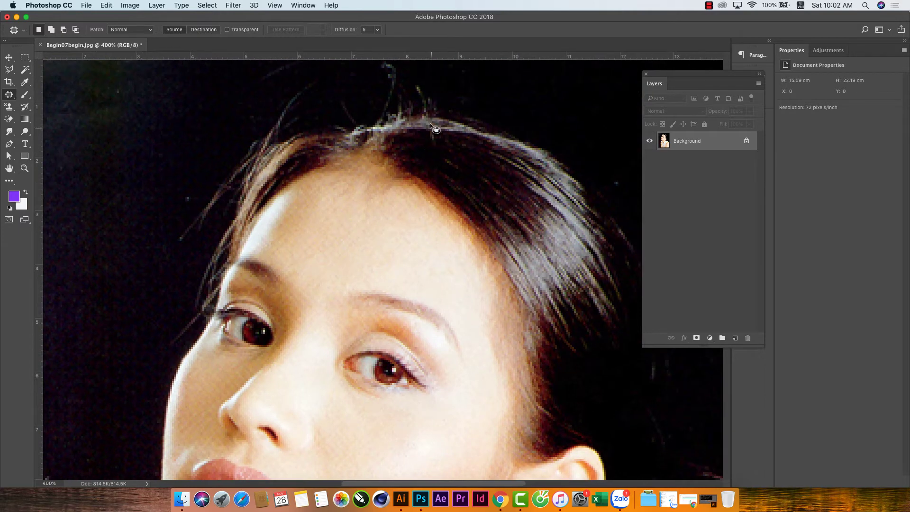
{"action": "scroll", "coordinate": [429, 124], "scroll_direction": "up", "scroll_amount": 2}
{"action": "scroll", "coordinate": [533, 169], "scroll_direction": "down", "scroll_amount": 5}
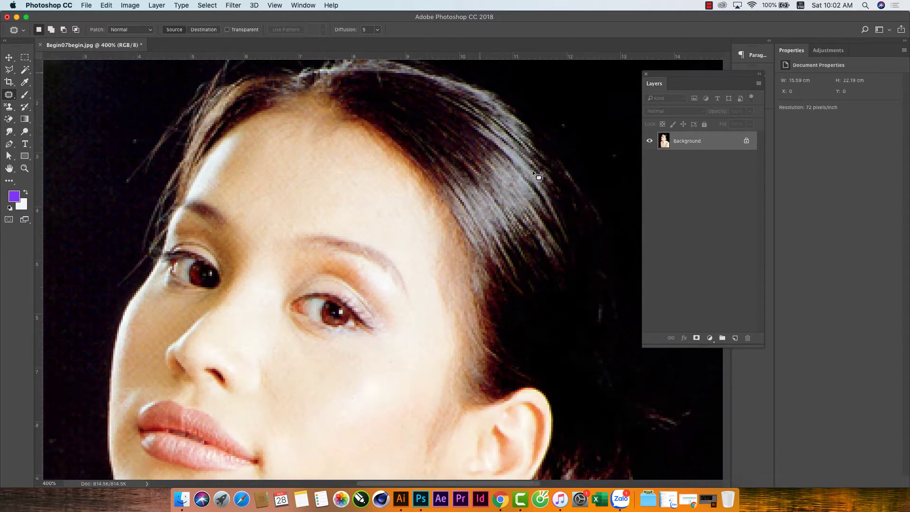
{"action": "scroll", "coordinate": [533, 172], "scroll_direction": "down", "scroll_amount": 1}
{"action": "scroll", "coordinate": [533, 169], "scroll_direction": "down", "scroll_amount": 2}
{"action": "scroll", "coordinate": [533, 170], "scroll_direction": "left", "scroll_amount": 3}
{"action": "scroll", "coordinate": [533, 170], "scroll_direction": "left", "scroll_amount": 1}
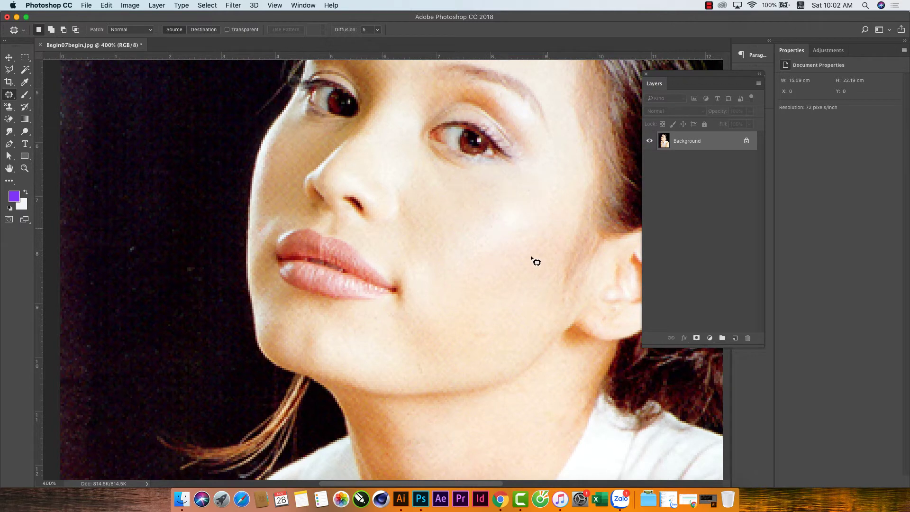
{"action": "mouse_move", "coordinate": [414, 368]}
{"action": "left_mouse_down"}
{"action": "mouse_move", "coordinate": [431, 372]}
{"action": "mouse_move", "coordinate": [417, 375]}
{"action": "left_mouse_up"}
{"action": "left_click", "coordinate": [459, 360]}
{"action": "mouse_move", "coordinate": [492, 344]}
{"action": "left_mouse_down"}
{"action": "mouse_move", "coordinate": [479, 332]}
{"action": "mouse_move", "coordinate": [479, 305]}
{"action": "left_mouse_up"}
{"action": "left_click", "coordinate": [320, 272]}
Step: Switch to the Move tool and scroll up toward the face
{"action": "left_click", "coordinate": [9, 57]}
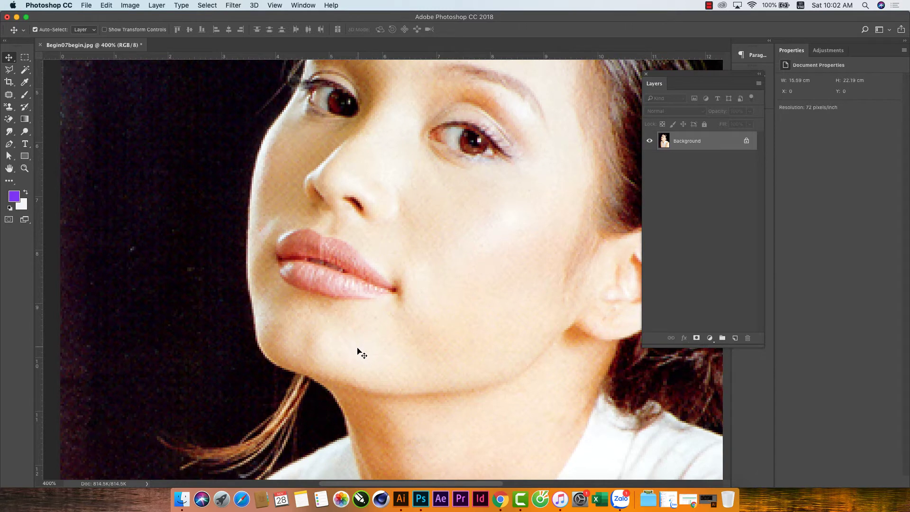
{"action": "scroll", "coordinate": [358, 350], "scroll_direction": "down", "scroll_amount": 5}
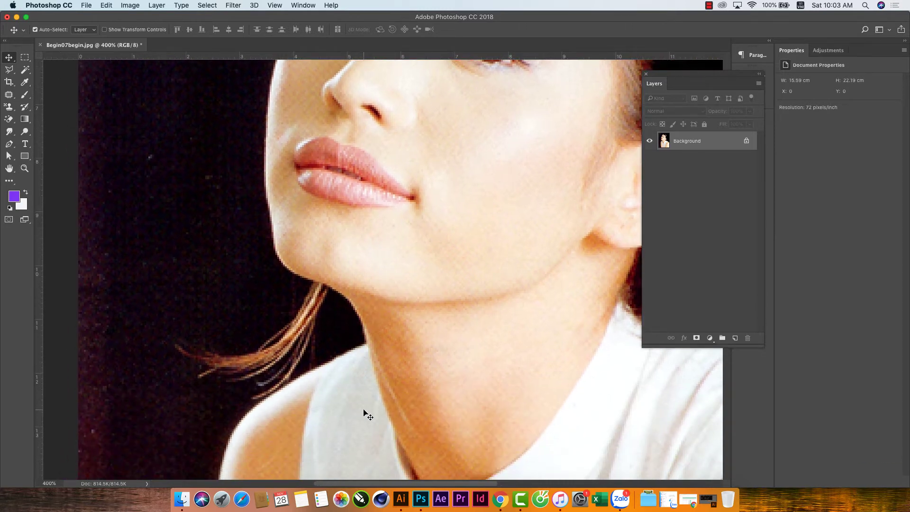
{"action": "scroll", "coordinate": [386, 361], "scroll_direction": "up", "scroll_amount": 6}
{"action": "scroll", "coordinate": [393, 332], "scroll_direction": "up", "scroll_amount": 6}
{"action": "scroll", "coordinate": [395, 332], "scroll_direction": "up", "scroll_amount": 5}
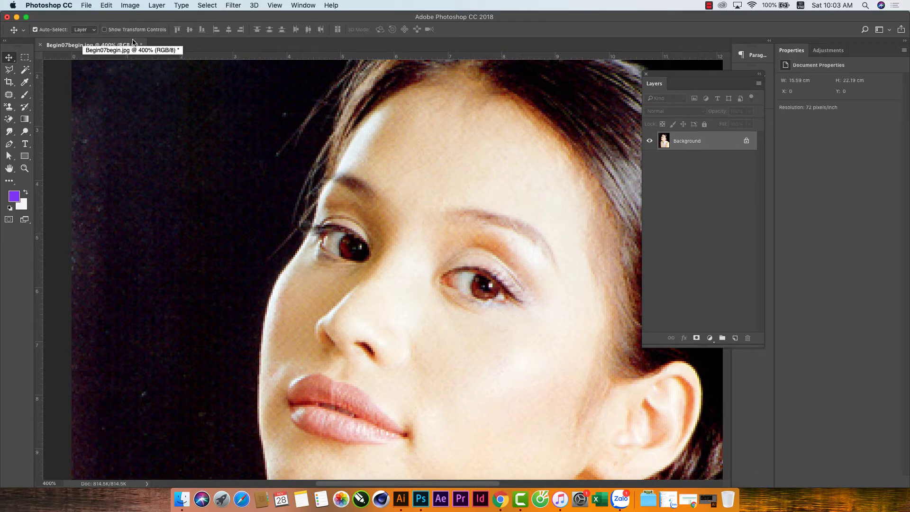
Step: Open the Curves dialog from Image > Adjustments
{"action": "left_click", "coordinate": [126, 7]}
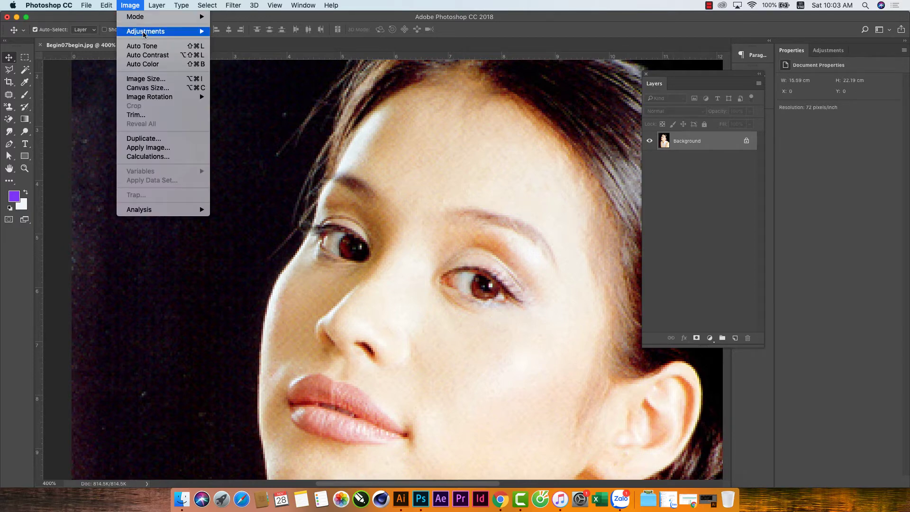
{"action": "mouse_move", "coordinate": [146, 31]}
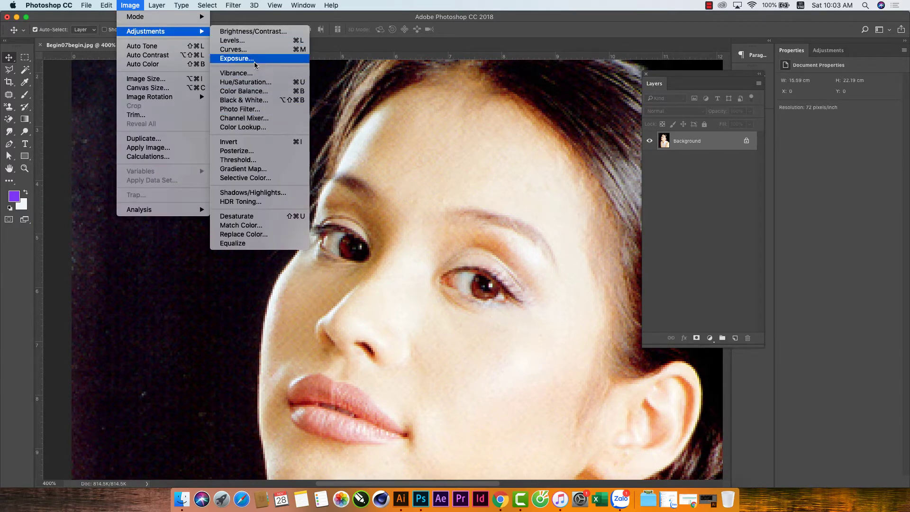
{"action": "left_click", "coordinate": [270, 51]}
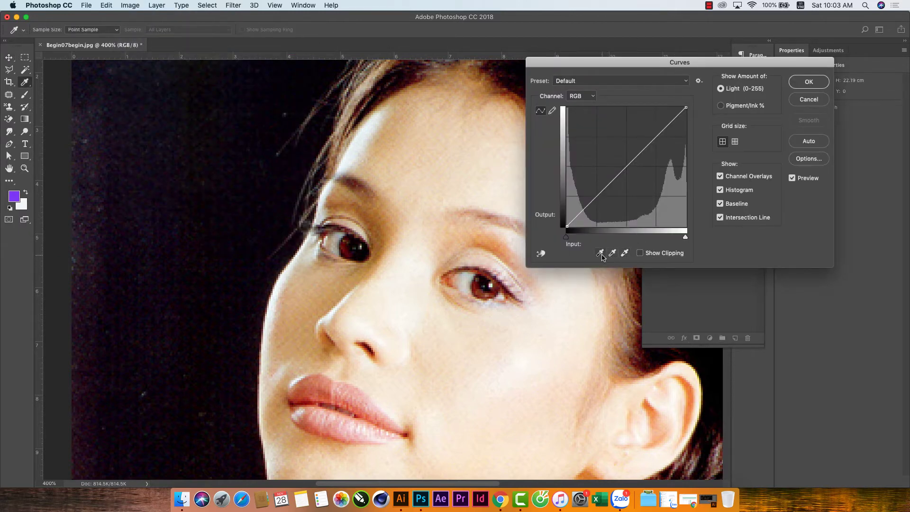
Step: Set the Curves black point by sampling the dark background until it reads neutral black
{"action": "left_click", "coordinate": [601, 254]}
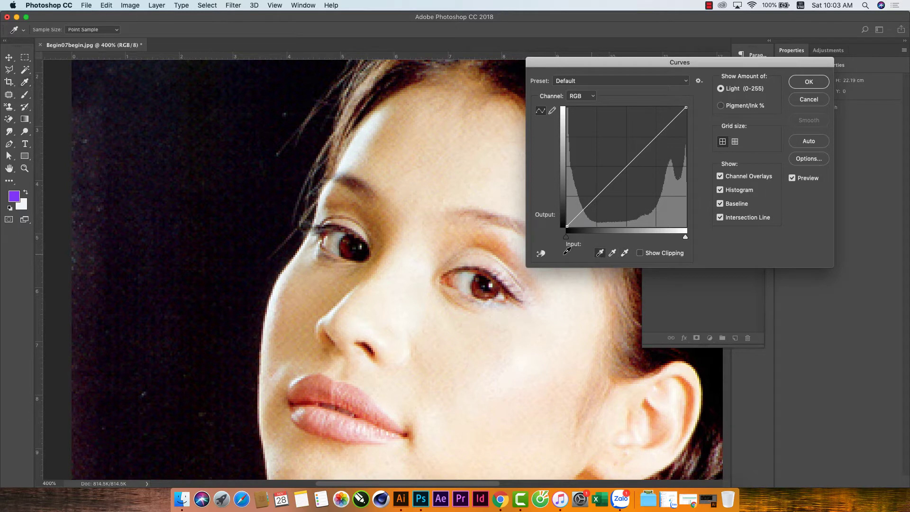
{"action": "left_click", "coordinate": [190, 338]}
{"action": "left_click", "coordinate": [221, 175]}
{"action": "left_click", "coordinate": [119, 326]}
{"action": "left_click", "coordinate": [793, 179]}
{"action": "scroll", "coordinate": [276, 260], "scroll_direction": "down", "scroll_amount": 2}
{"action": "scroll", "coordinate": [276, 260], "scroll_direction": "down", "scroll_amount": 3}
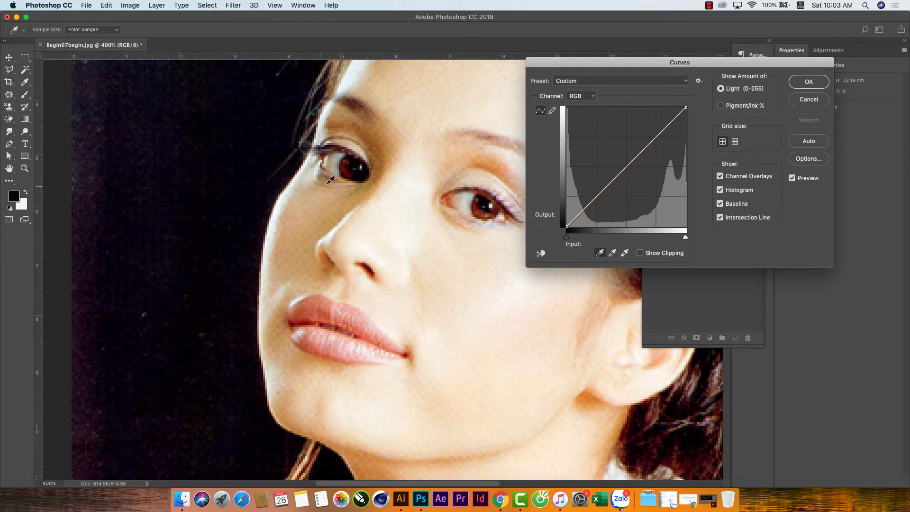
{"action": "left_click", "coordinate": [359, 169]}
{"action": "left_click", "coordinate": [157, 195]}
{"action": "left_click", "coordinate": [104, 313]}
{"action": "left_click", "coordinate": [103, 375]}
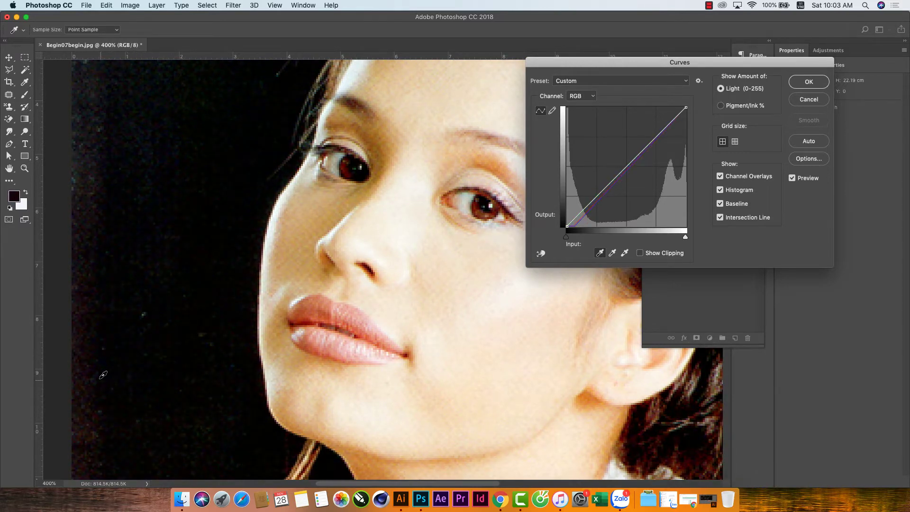
{"action": "left_click", "coordinate": [99, 295]}
{"action": "left_click", "coordinate": [97, 271]}
{"action": "left_click", "coordinate": [93, 238]}
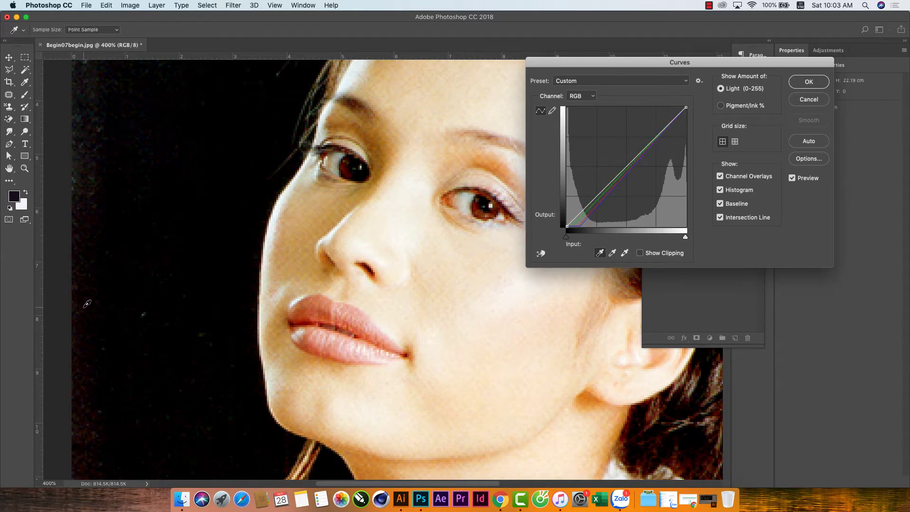
{"action": "left_click", "coordinate": [87, 305]}
{"action": "left_click", "coordinate": [94, 176]}
{"action": "left_click", "coordinate": [93, 179]}
{"action": "left_click", "coordinate": [106, 296]}
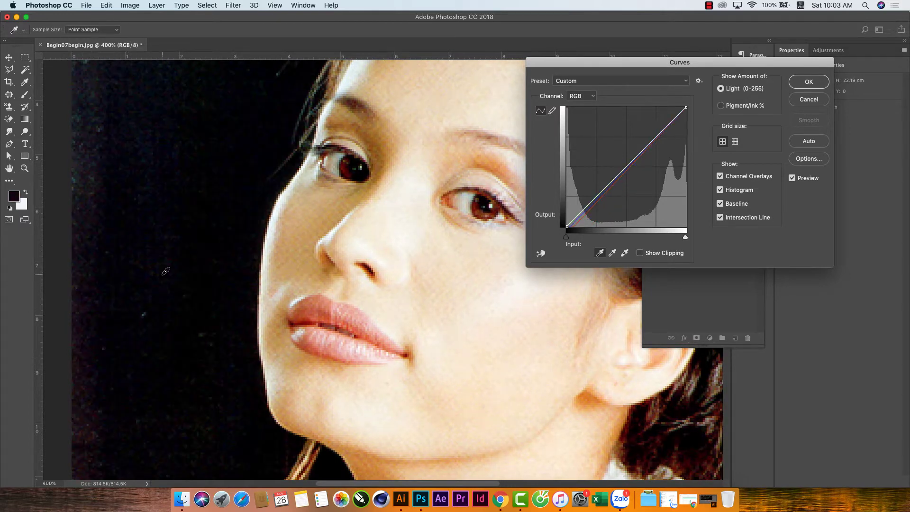
{"action": "left_click", "coordinate": [117, 363]}
{"action": "left_click", "coordinate": [108, 416]}
Step: Set the gray point by sampling the white shirt
{"action": "scroll", "coordinate": [495, 260], "scroll_direction": "down", "scroll_amount": 3}
{"action": "scroll", "coordinate": [495, 260], "scroll_direction": "down", "scroll_amount": 3}
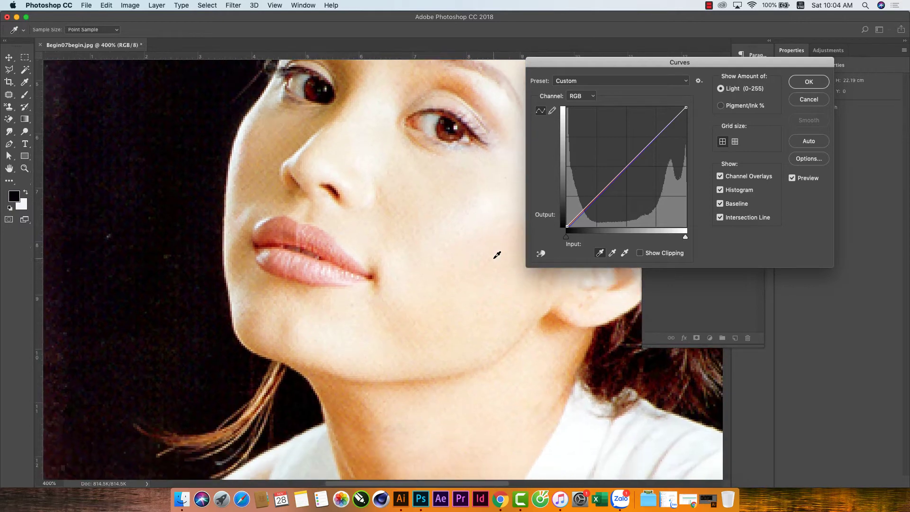
{"action": "scroll", "coordinate": [495, 260], "scroll_direction": "down", "scroll_amount": 3}
{"action": "scroll", "coordinate": [522, 246], "scroll_direction": "down", "scroll_amount": 3}
{"action": "scroll", "coordinate": [474, 242], "scroll_direction": "down", "scroll_amount": 3}
{"action": "scroll", "coordinate": [463, 244], "scroll_direction": "down", "scroll_amount": 3}
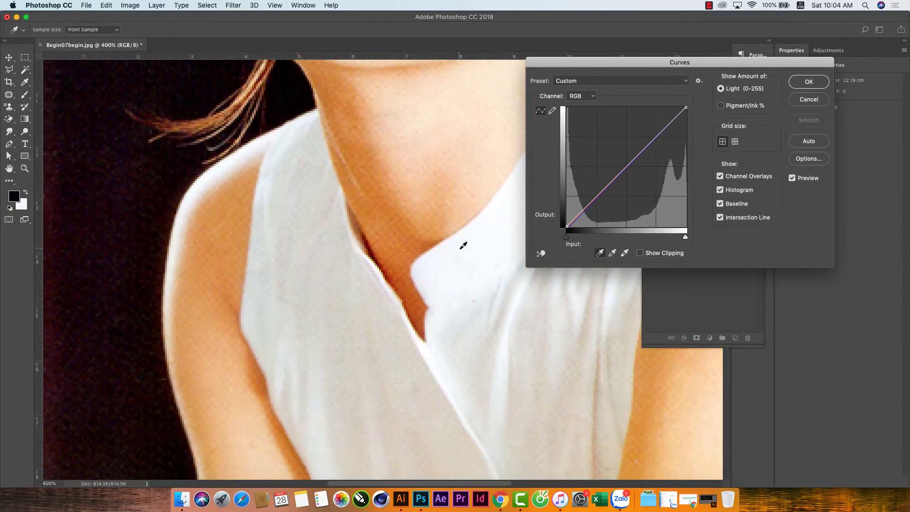
{"action": "scroll", "coordinate": [463, 244], "scroll_direction": "down", "scroll_amount": 2}
{"action": "scroll", "coordinate": [521, 251], "scroll_direction": "down", "scroll_amount": 2}
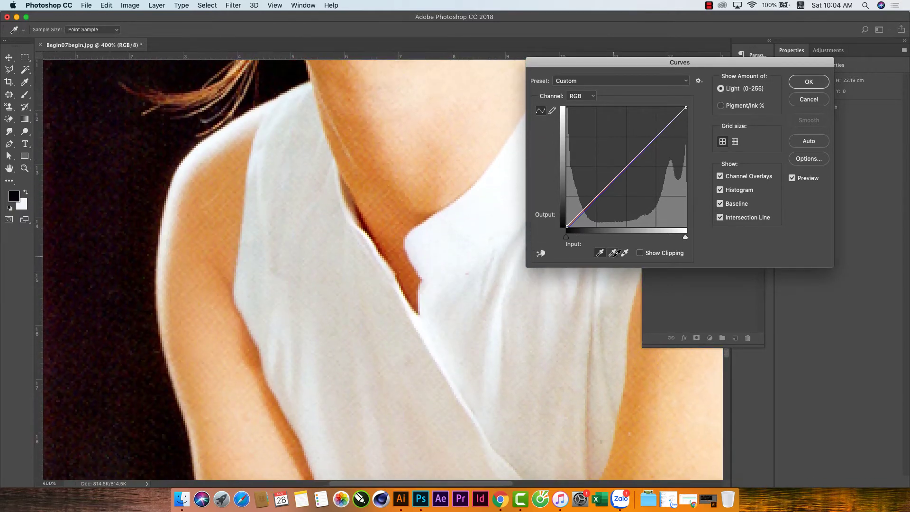
{"action": "left_click", "coordinate": [612, 254]}
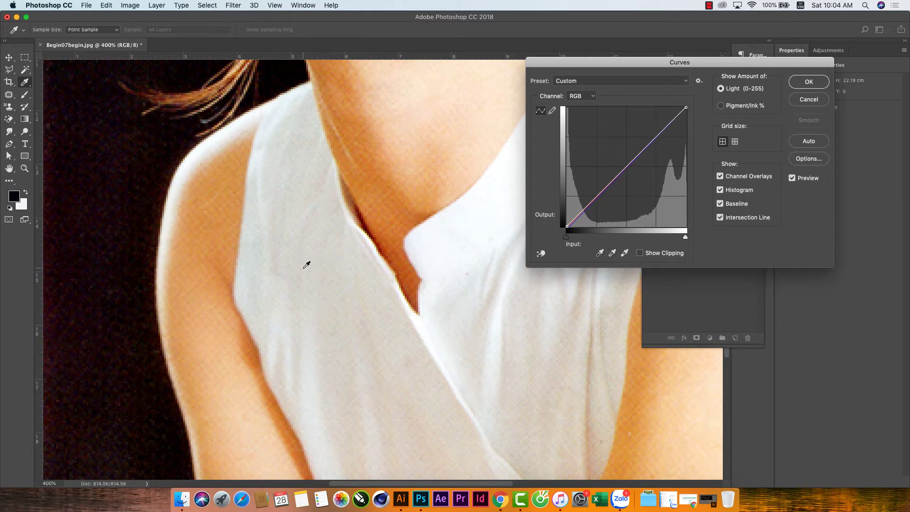
{"action": "left_click", "coordinate": [282, 125]}
{"action": "left_click", "coordinate": [615, 254]}
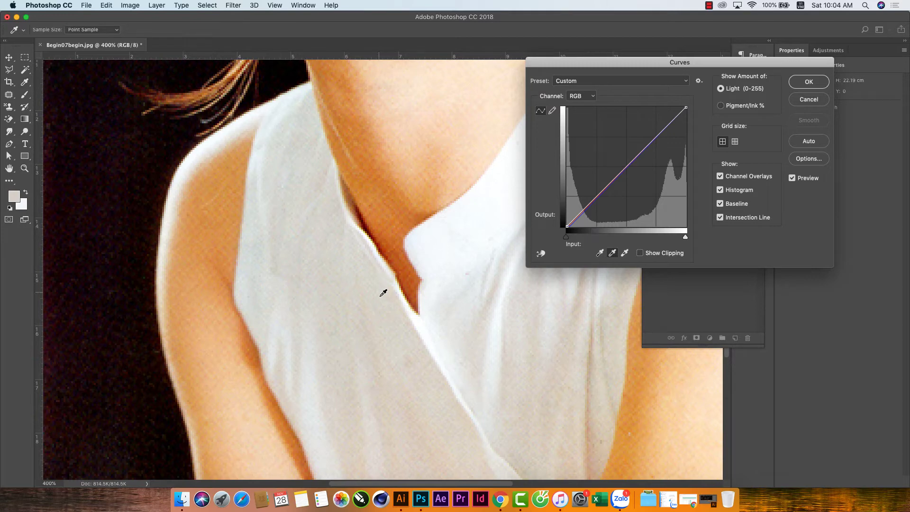
{"action": "left_click", "coordinate": [493, 275]}
{"action": "left_click", "coordinate": [498, 278]}
Step: Set the white point by sampling the shirt at 200% zoom
{"action": "left_click", "coordinate": [626, 253]}
{"action": "key", "text": "super+minus"}
{"action": "key", "text": "super+minus"}
{"action": "key", "text": "super+minus"}
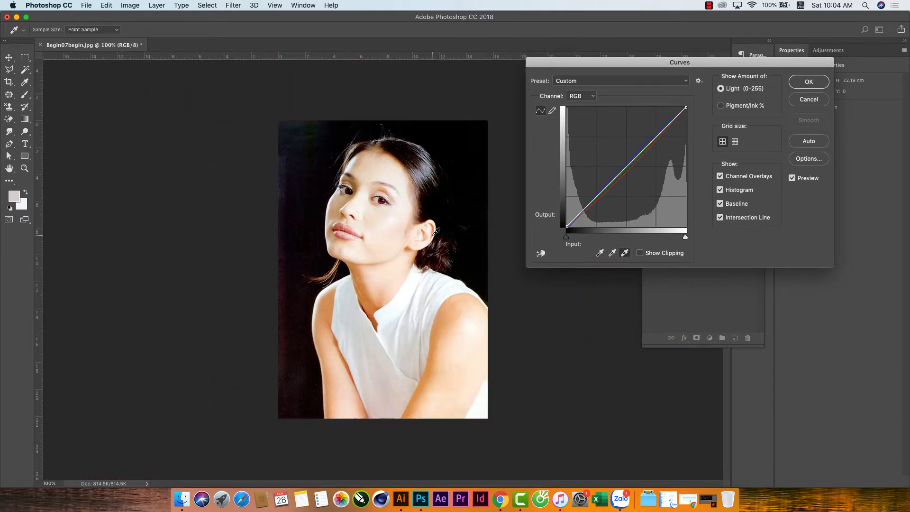
{"action": "key", "text": "super+plus"}
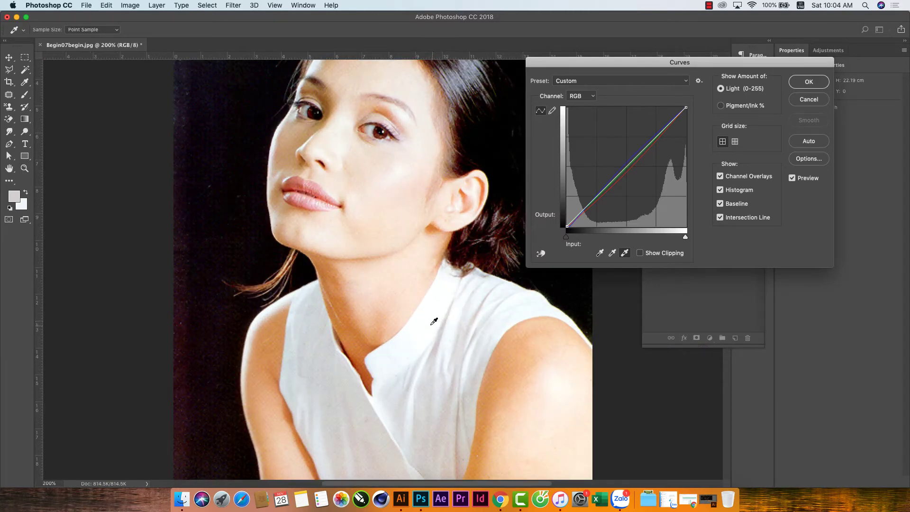
{"action": "left_click", "coordinate": [425, 320]}
{"action": "left_click", "coordinate": [374, 125]}
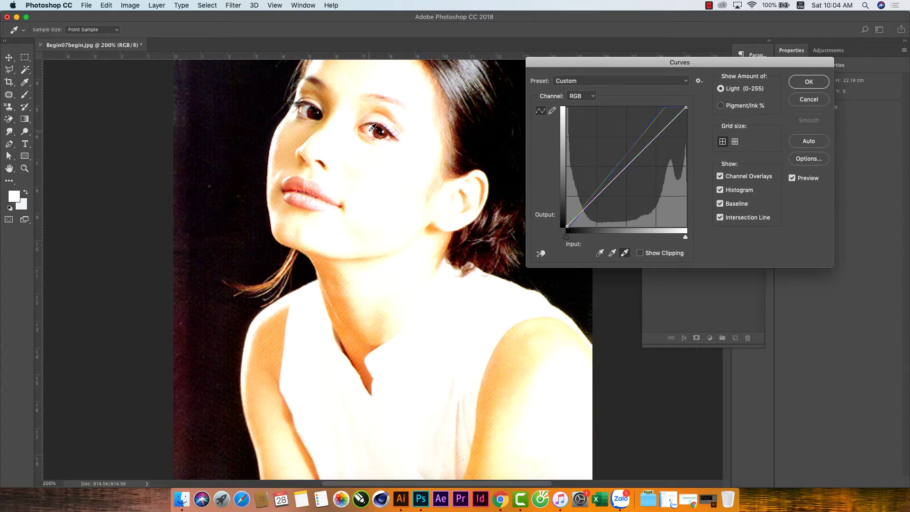
{"action": "left_click", "coordinate": [374, 128]}
{"action": "left_click", "coordinate": [318, 321]}
{"action": "left_click", "coordinate": [376, 357]}
{"action": "left_click", "coordinate": [403, 341]}
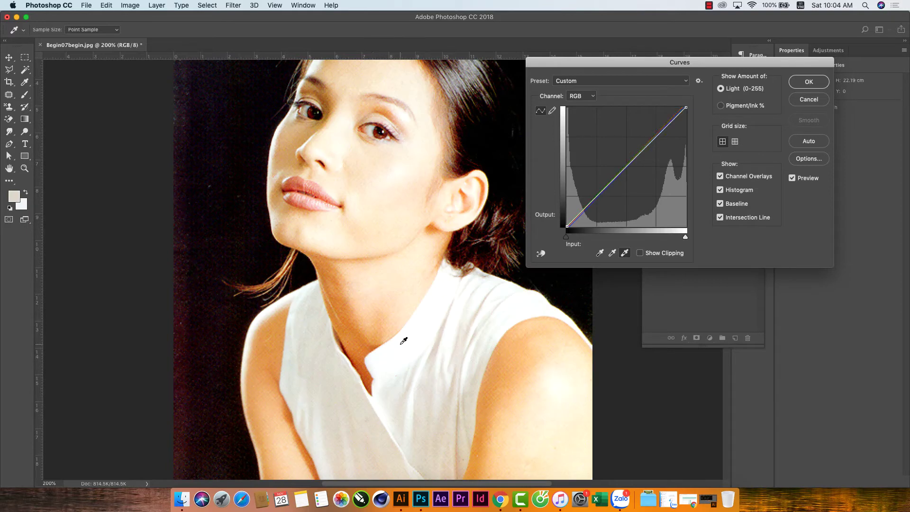
{"action": "left_click", "coordinate": [429, 312]}
Step: Raise the RGB curve midpoint from Input 125 to Output 144 and apply it
{"action": "left_click_drag", "start_coordinate": [623, 157], "coordinate": [625, 161]}
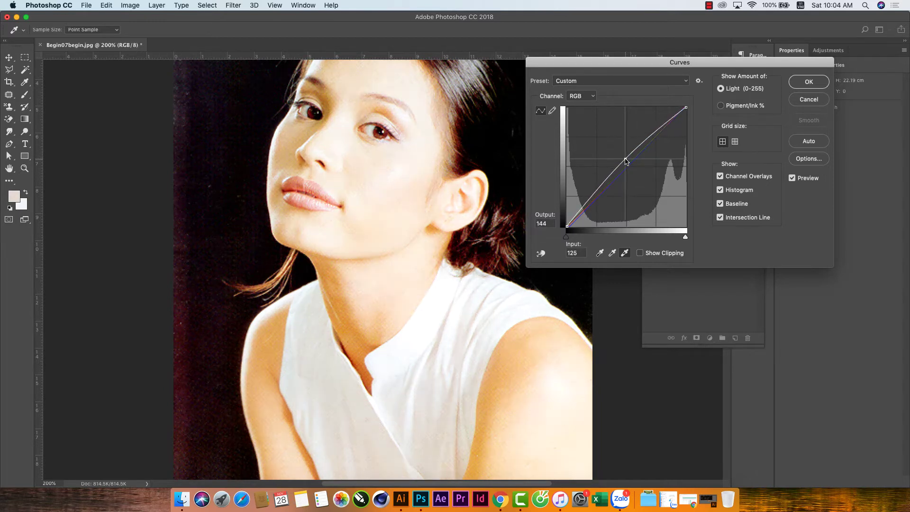
{"action": "left_click", "coordinate": [792, 178]}
{"action": "left_click_drag", "start_coordinate": [644, 68], "coordinate": [592, 111]}
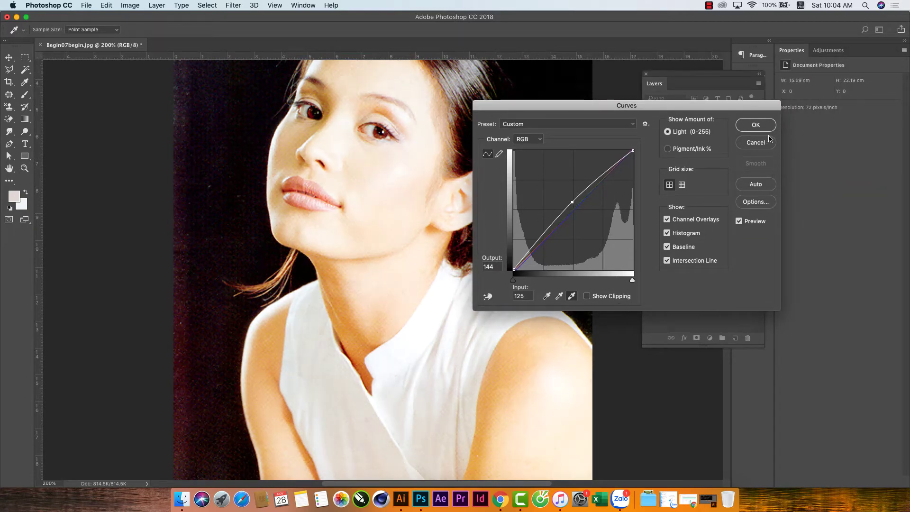
{"action": "left_click", "coordinate": [756, 125]}
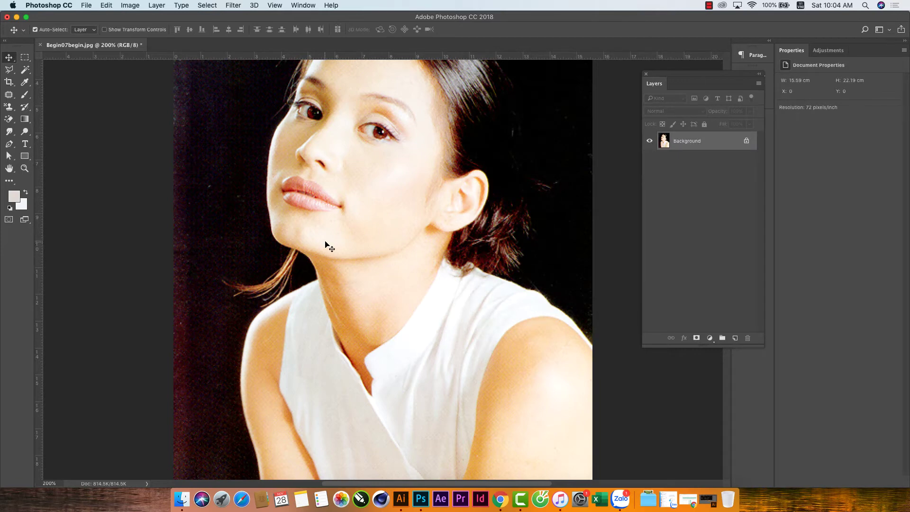
Step: Scroll around the portrait and open a second Curves adjustment
{"action": "scroll", "coordinate": [326, 243], "scroll_direction": "down", "scroll_amount": 5}
{"action": "scroll", "coordinate": [325, 243], "scroll_direction": "left", "scroll_amount": 1}
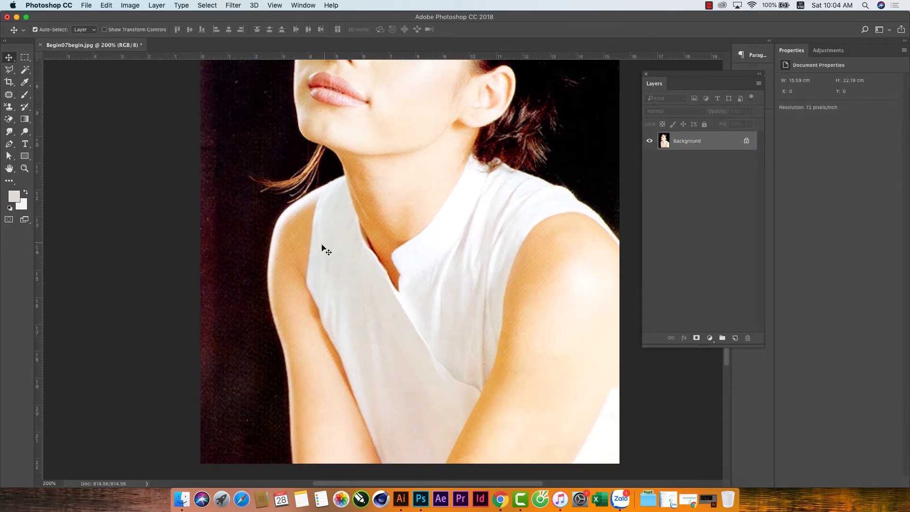
{"action": "scroll", "coordinate": [275, 244], "scroll_direction": "up", "scroll_amount": 5}
{"action": "scroll", "coordinate": [275, 244], "scroll_direction": "up", "scroll_amount": 1}
{"action": "scroll", "coordinate": [275, 244], "scroll_direction": "down", "scroll_amount": 1}
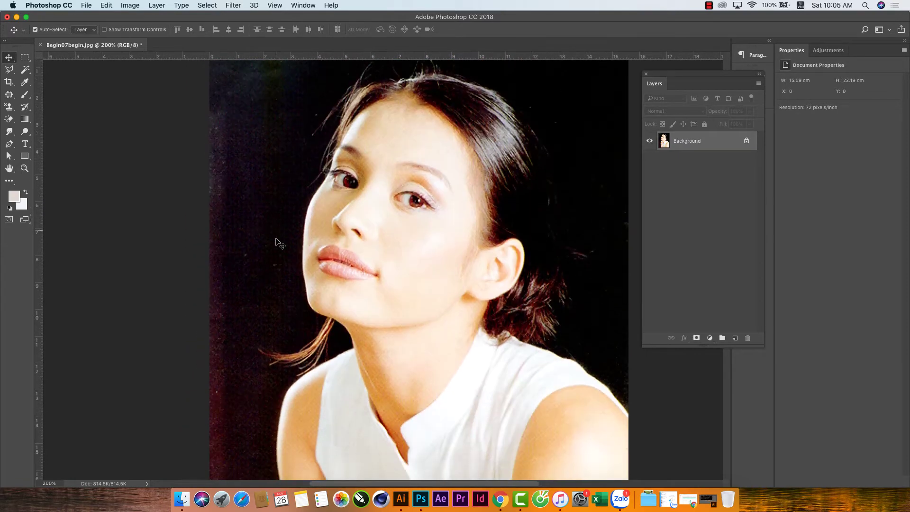
{"action": "scroll", "coordinate": [276, 242], "scroll_direction": "down", "scroll_amount": 1}
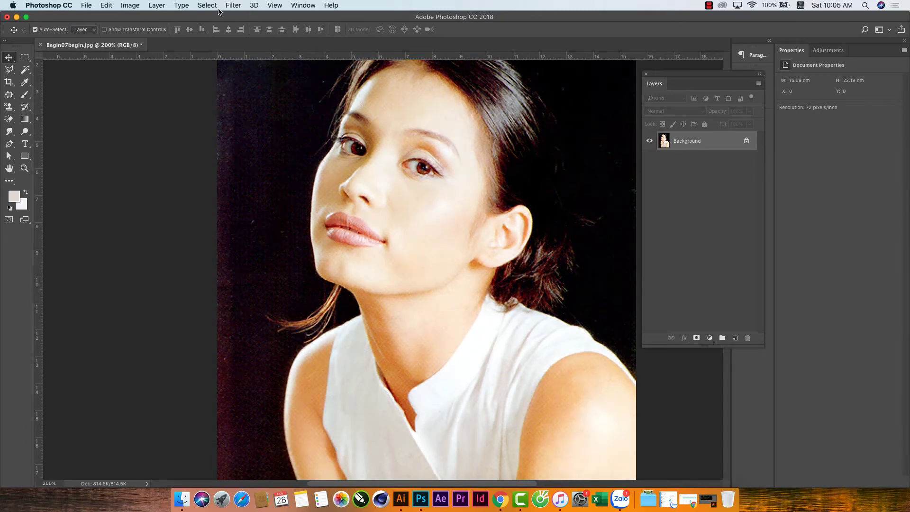
{"action": "left_click", "coordinate": [138, 7]}
{"action": "mouse_move", "coordinate": [135, 16]}
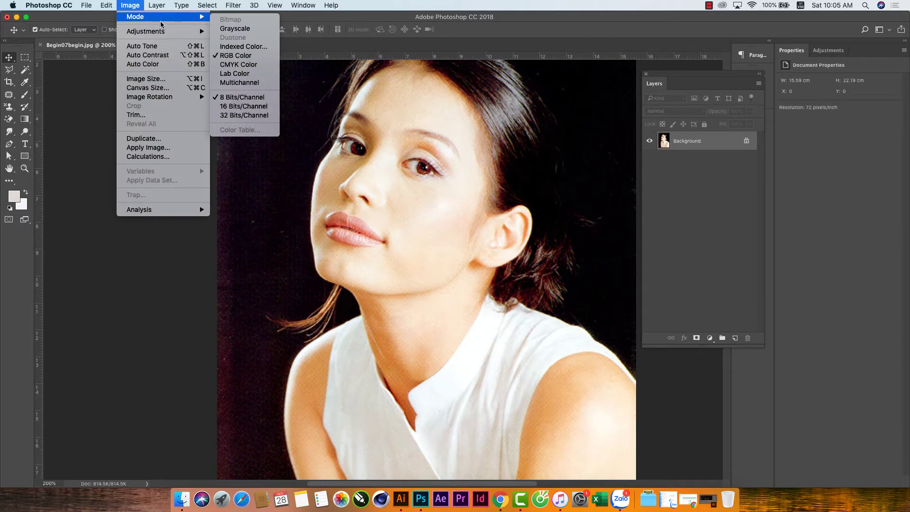
{"action": "left_click", "coordinate": [232, 50]}
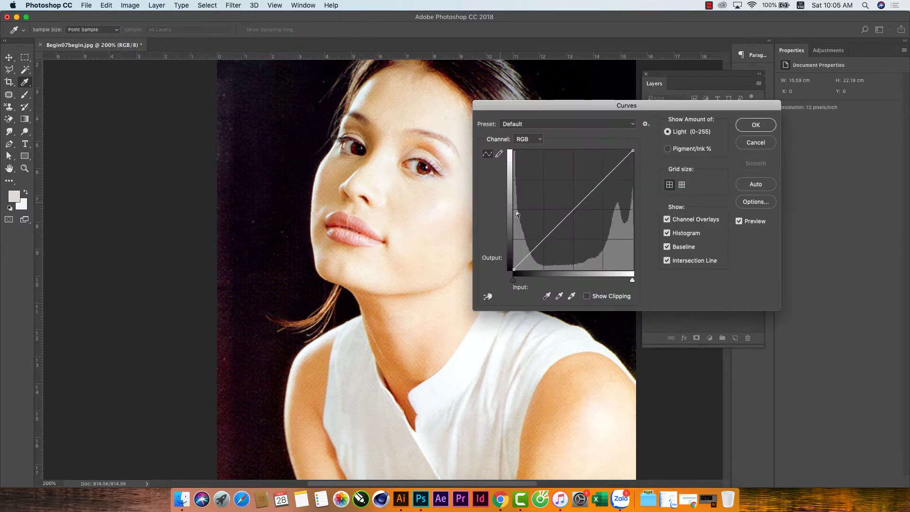
Step: Set the black point by sampling the dark background
{"action": "left_click", "coordinate": [547, 296]}
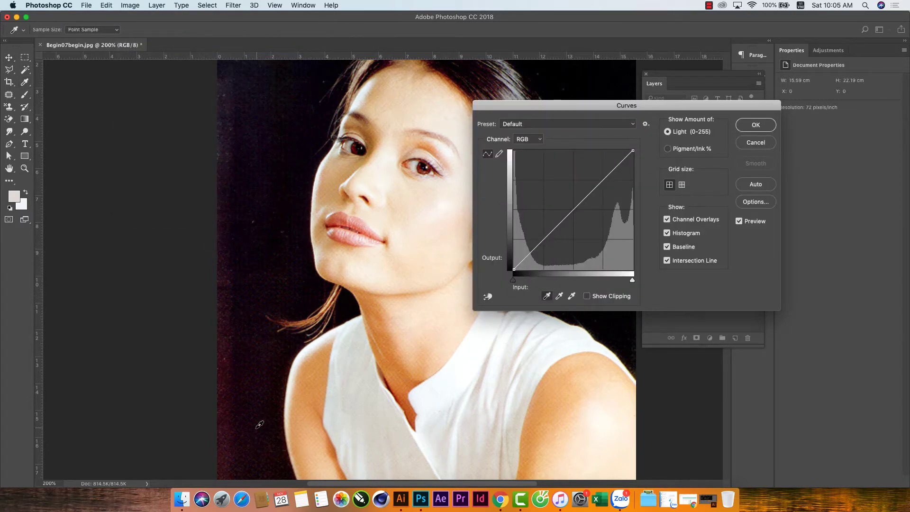
{"action": "left_click", "coordinate": [258, 424]}
{"action": "left_click", "coordinate": [233, 446]}
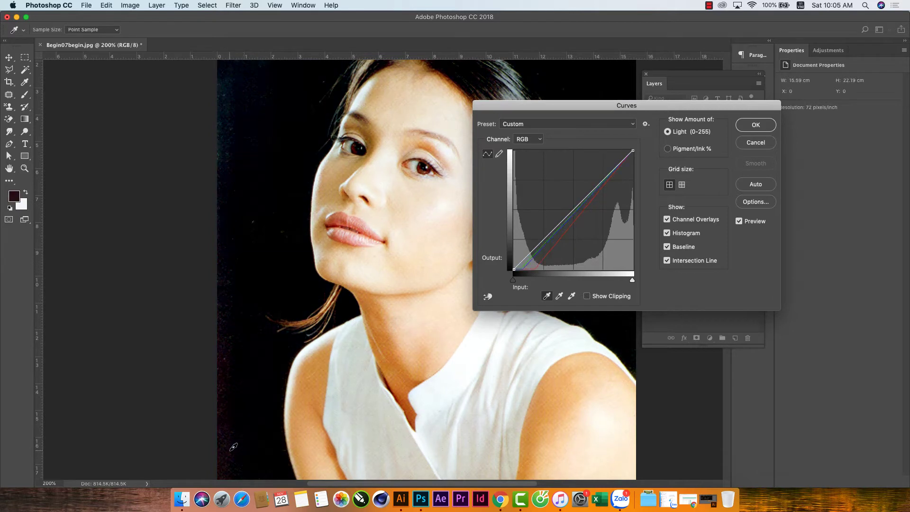
{"action": "left_click", "coordinate": [244, 199]}
{"action": "left_click", "coordinate": [243, 273]}
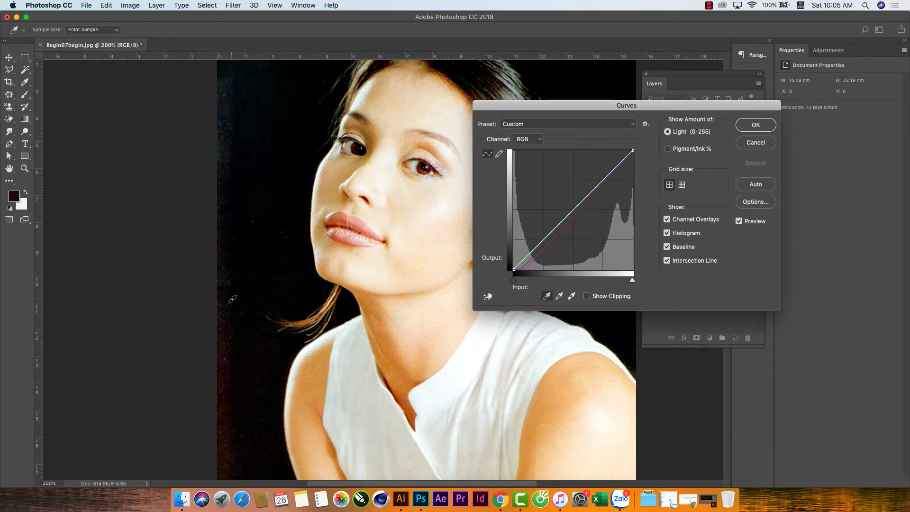
{"action": "left_click", "coordinate": [228, 309]}
Step: Set the gray and white points by sampling the white shirt
{"action": "left_click", "coordinate": [560, 297]}
{"action": "left_click", "coordinate": [473, 397]}
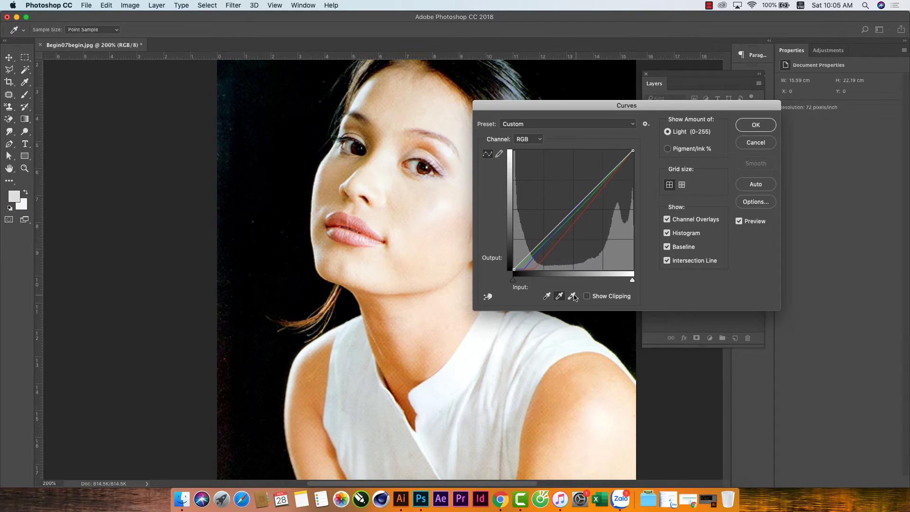
{"action": "left_click", "coordinate": [573, 296]}
{"action": "left_click", "coordinate": [464, 363]}
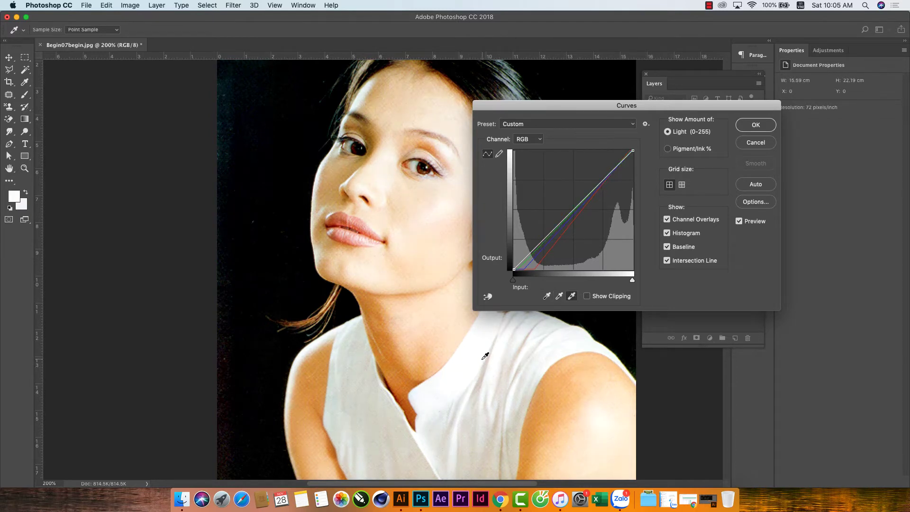
{"action": "left_click", "coordinate": [575, 332]}
Step: Lift the curve midpoint from 127 to 147 and apply the correction
{"action": "left_click_drag", "start_coordinate": [577, 205], "coordinate": [575, 204]}
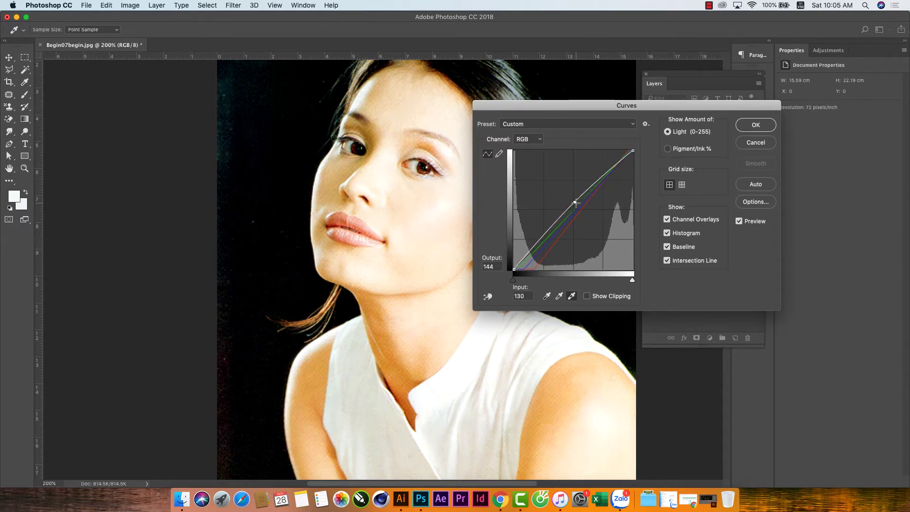
{"action": "left_click_drag", "start_coordinate": [575, 202], "coordinate": [573, 201]}
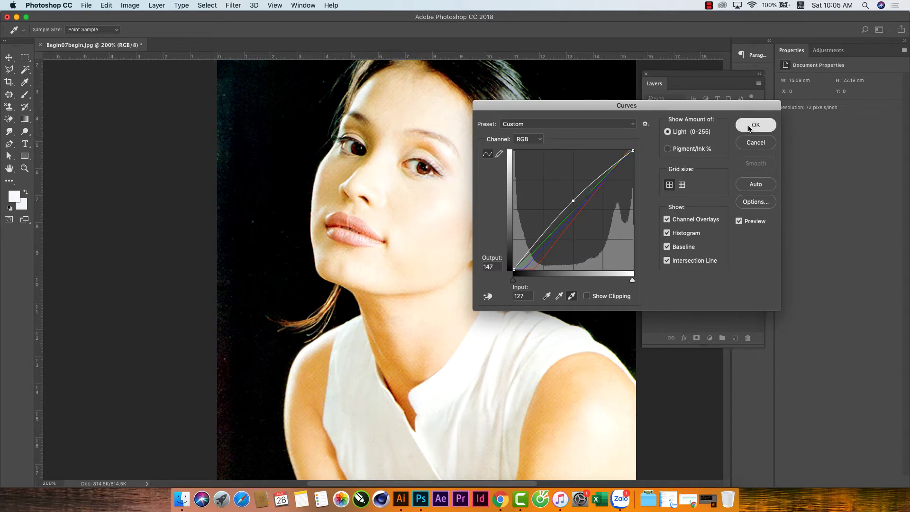
{"action": "left_click", "coordinate": [756, 125]}
Step: Patch a blemished strip of the left background with cleaner background from below
{"action": "scroll", "coordinate": [312, 189], "scroll_direction": "up", "scroll_amount": 4}
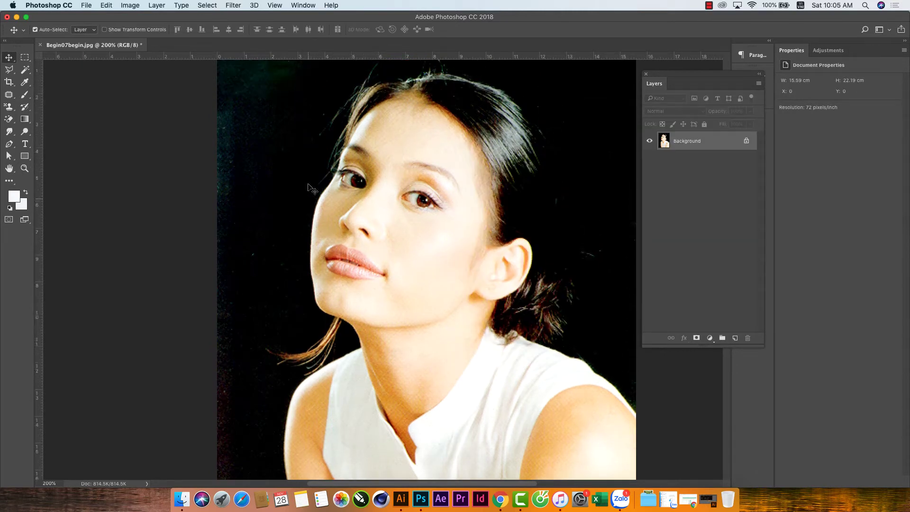
{"action": "scroll", "coordinate": [312, 189], "scroll_direction": "up", "scroll_amount": 3}
{"action": "scroll", "coordinate": [310, 178], "scroll_direction": "up", "scroll_amount": 3}
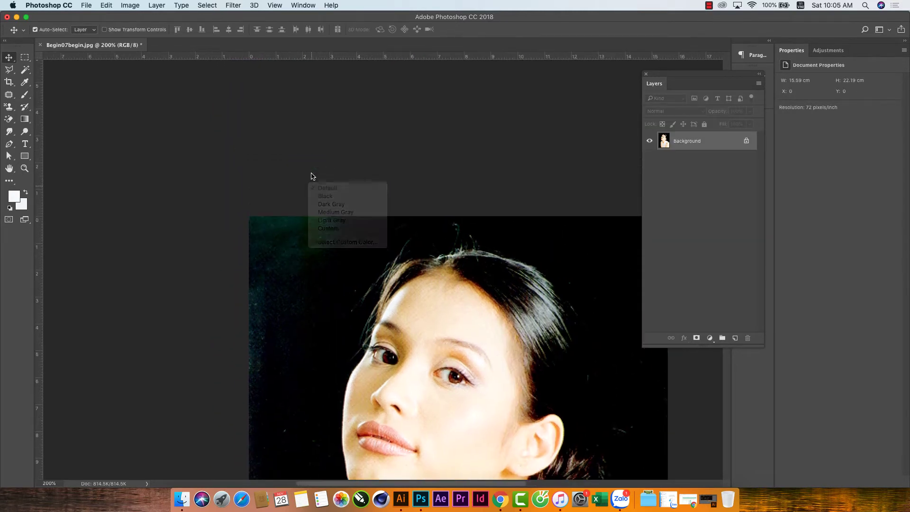
{"action": "left_click", "coordinate": [8, 94]}
{"action": "left_click_drag", "start_coordinate": [248, 299], "coordinate": [280, 282]}
{"action": "left_click_drag", "start_coordinate": [270, 350], "coordinate": [296, 468]}
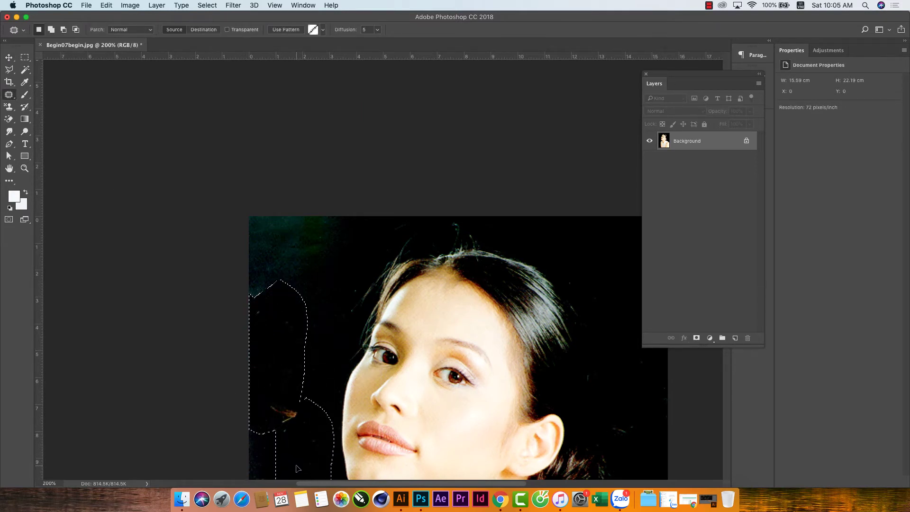
{"action": "key", "text": "ctrl+d"}
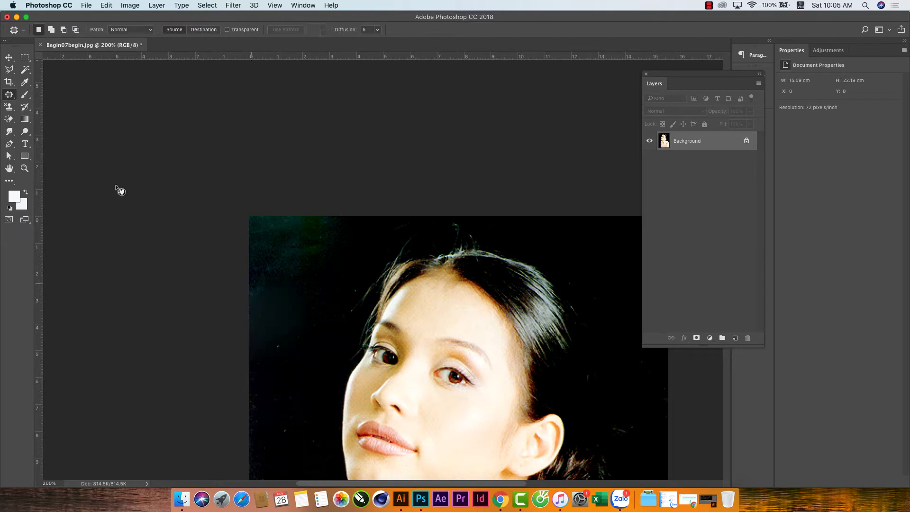
Step: Clone dark background over the teal top-left corner and specks along the left edge
{"action": "left_click", "coordinate": [8, 107]}
{"action": "left_click", "coordinate": [47, 105]}
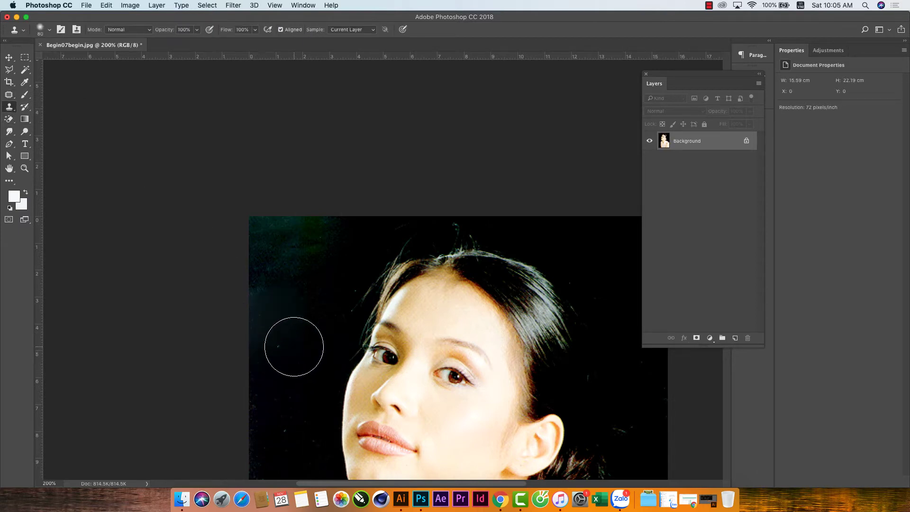
{"action": "left_click", "coordinate": [284, 349], "text": "super"}
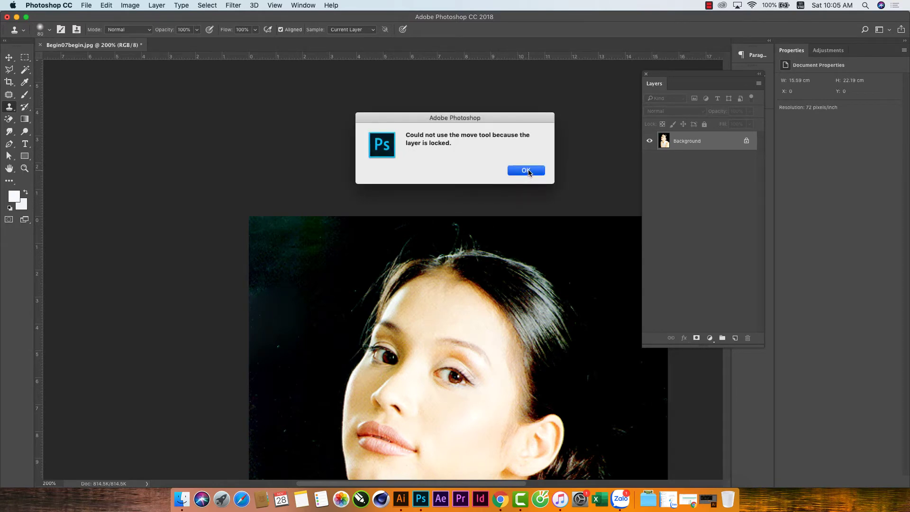
{"action": "left_click", "coordinate": [526, 171]}
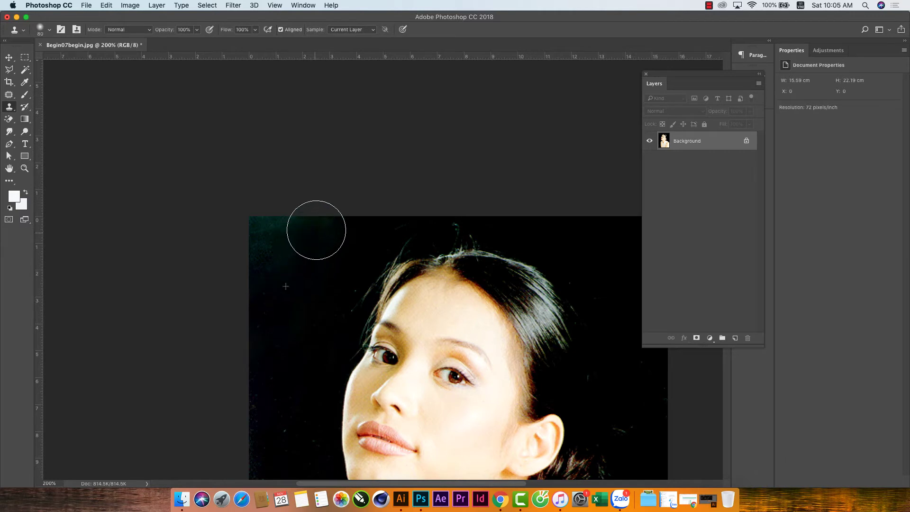
{"action": "left_click", "coordinate": [278, 303], "text": "alt"}
{"action": "left_click_drag", "start_coordinate": [278, 240], "coordinate": [261, 234]}
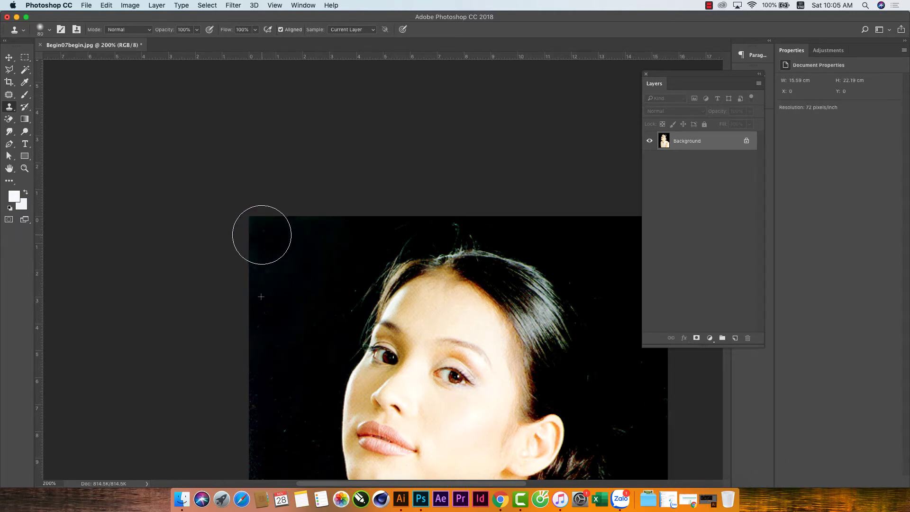
{"action": "left_click", "coordinate": [280, 386], "text": "alt"}
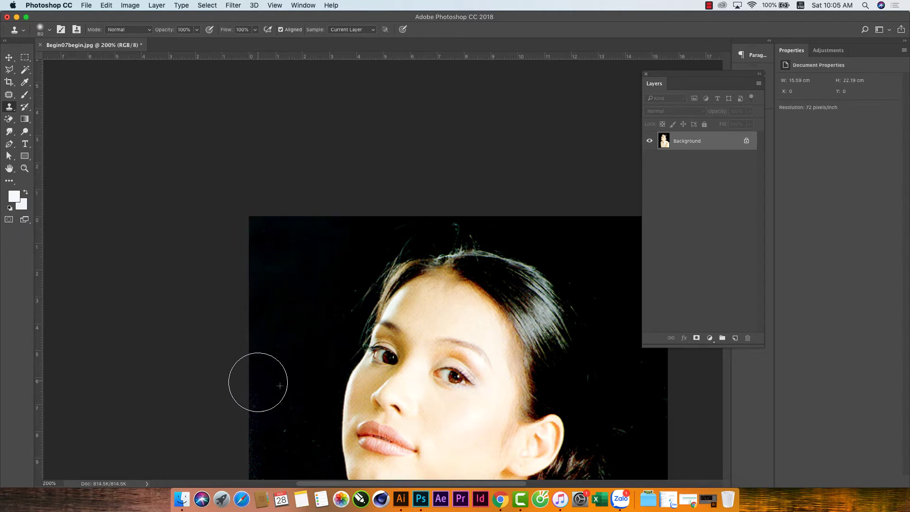
{"action": "left_click_drag", "start_coordinate": [270, 336], "coordinate": [270, 433]}
Step: Clone clean dark background down the left side of the photo
{"action": "scroll", "coordinate": [327, 294], "scroll_direction": "down", "scroll_amount": 2}
{"action": "scroll", "coordinate": [324, 296], "scroll_direction": "down", "scroll_amount": 2}
{"action": "scroll", "coordinate": [322, 280], "scroll_direction": "down", "scroll_amount": 3}
{"action": "scroll", "coordinate": [319, 273], "scroll_direction": "down", "scroll_amount": 3}
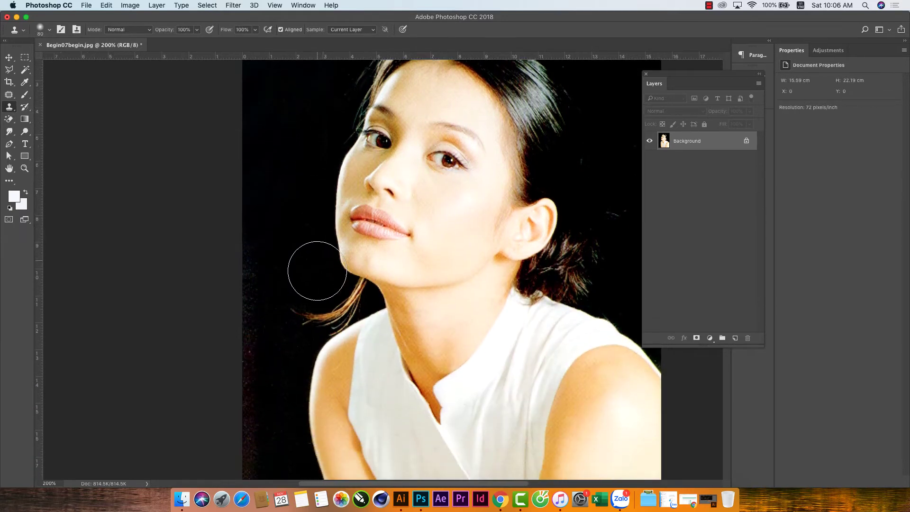
{"action": "scroll", "coordinate": [317, 271], "scroll_direction": "down", "scroll_amount": 4}
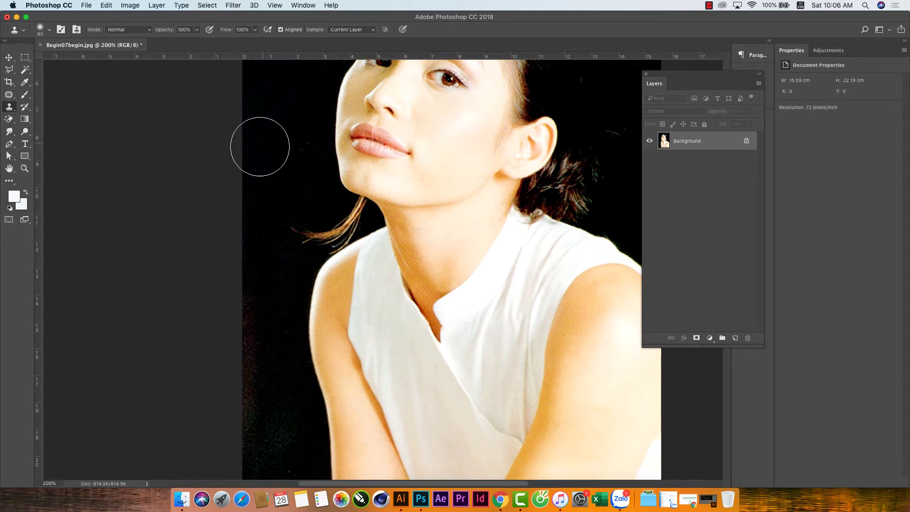
{"action": "left_click", "coordinate": [279, 198], "text": "alt"}
{"action": "left_click", "coordinate": [255, 331]}
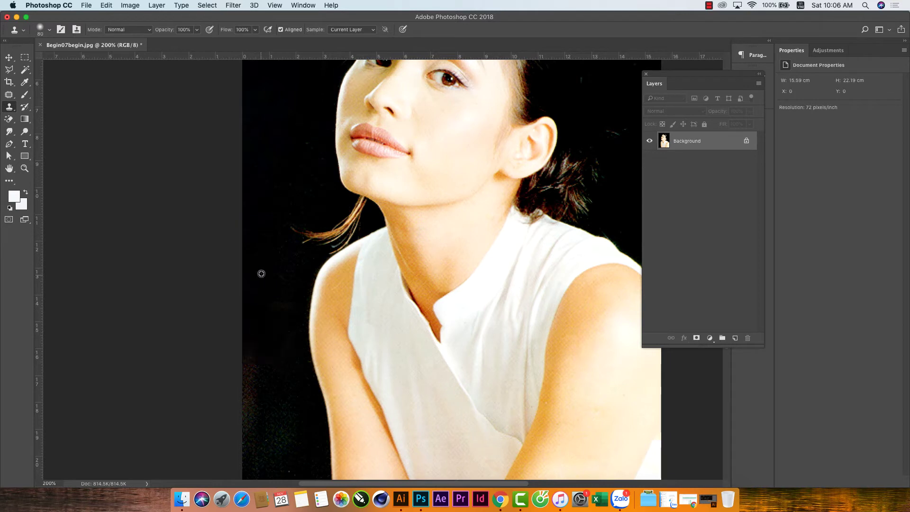
{"action": "left_click", "coordinate": [248, 315], "text": "alt"}
{"action": "left_click_drag", "start_coordinate": [250, 319], "coordinate": [251, 410]}
Step: With a smaller clone brush, cover the speckled noise beside the arm
{"action": "scroll", "coordinate": [254, 308], "scroll_direction": "down", "scroll_amount": 3}
{"action": "scroll", "coordinate": [255, 299], "scroll_direction": "down", "scroll_amount": 2}
{"action": "scroll", "coordinate": [255, 297], "scroll_direction": "down", "scroll_amount": 1}
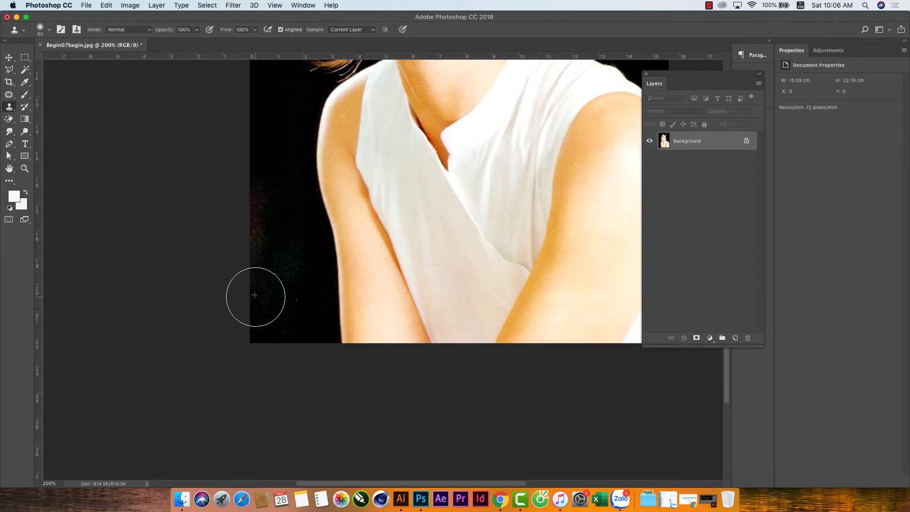
{"action": "key", "text": "bracketleft"}
{"action": "key", "text": "bracketleft"}
{"action": "left_click", "coordinate": [273, 109], "text": "alt"}
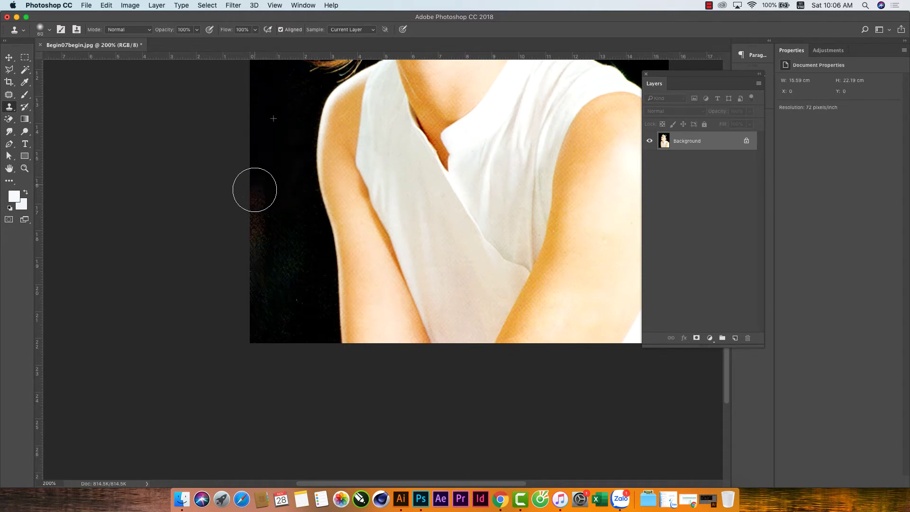
{"action": "left_click_drag", "start_coordinate": [270, 264], "coordinate": [265, 223]}
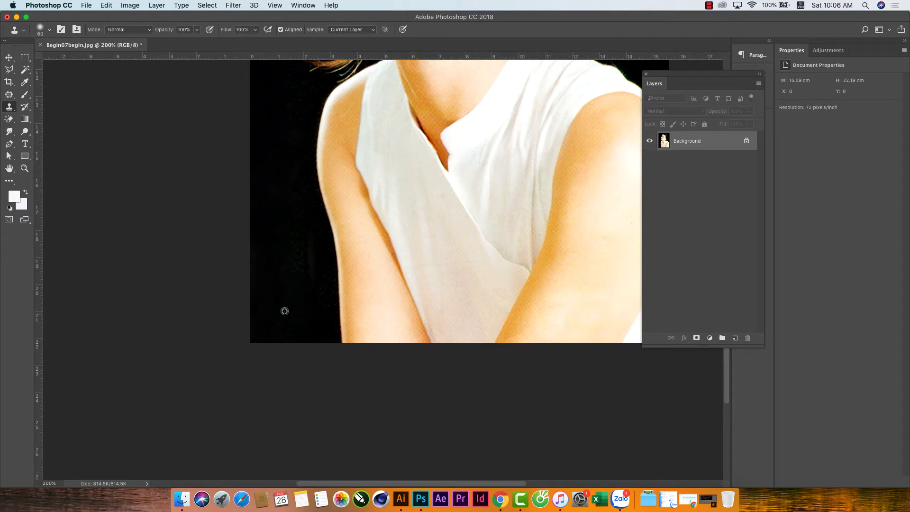
{"action": "left_click", "coordinate": [285, 311], "text": "alt"}
{"action": "mouse_move", "coordinate": [285, 311]}
{"action": "left_mouse_down"}
{"action": "mouse_move", "coordinate": [294, 238]}
{"action": "mouse_move", "coordinate": [258, 324]}
{"action": "left_mouse_up"}
Step: Sample the black background and paint clean black beside the head
{"action": "scroll", "coordinate": [234, 248], "scroll_direction": "up", "scroll_amount": 5}
{"action": "scroll", "coordinate": [233, 247], "scroll_direction": "up", "scroll_amount": 5}
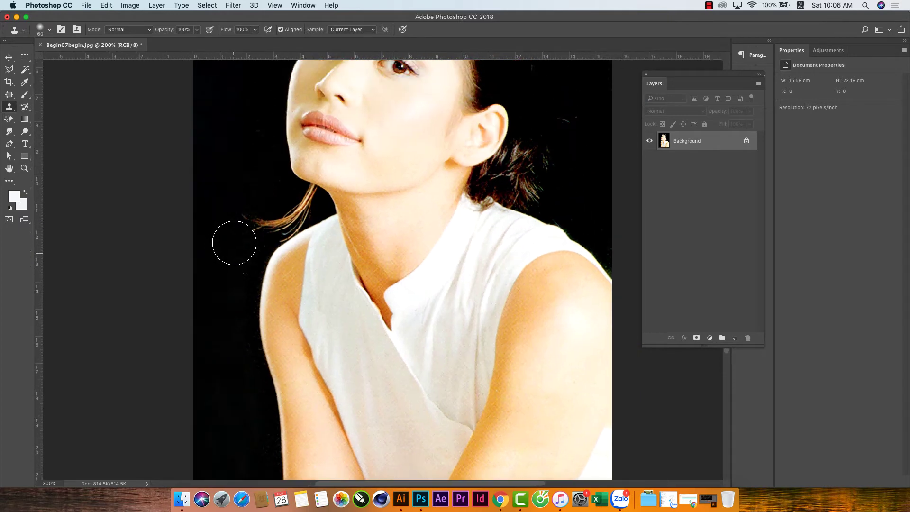
{"action": "scroll", "coordinate": [232, 242], "scroll_direction": "up", "scroll_amount": 5}
{"action": "scroll", "coordinate": [256, 251], "scroll_direction": "up", "scroll_amount": 3}
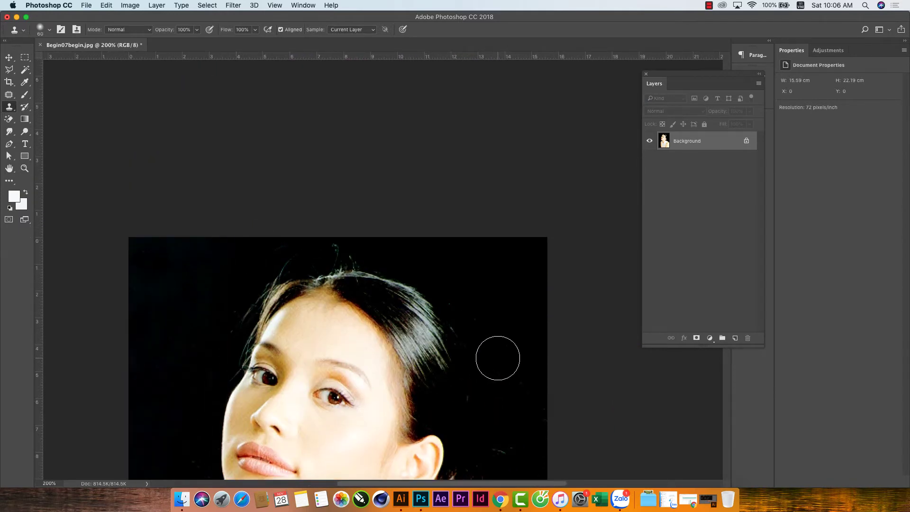
{"action": "left_click", "coordinate": [545, 379], "text": "alt"}
{"action": "left_click_drag", "start_coordinate": [153, 248], "coordinate": [151, 290]}
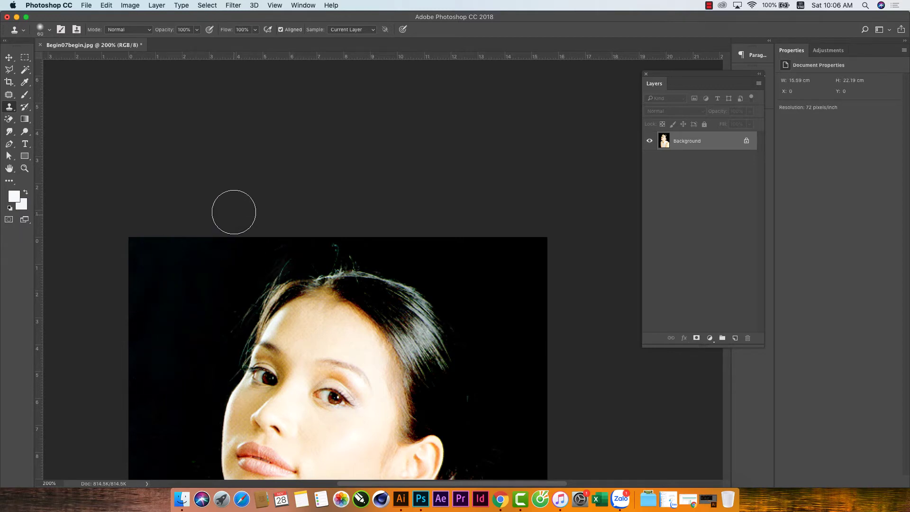
Step: Set the clone brush to 60 px with 0% hardness, then return to the Move tool
{"action": "scroll", "coordinate": [236, 207], "scroll_direction": "up", "scroll_amount": 3}
{"action": "scroll", "coordinate": [236, 208], "scroll_direction": "left", "scroll_amount": 2}
{"action": "scroll", "coordinate": [236, 210], "scroll_direction": "up", "scroll_amount": 2}
{"action": "scroll", "coordinate": [237, 210], "scroll_direction": "left", "scroll_amount": 1}
{"action": "scroll", "coordinate": [237, 210], "scroll_direction": "down", "scroll_amount": 3}
{"action": "scroll", "coordinate": [236, 210], "scroll_direction": "left", "scroll_amount": 1}
{"action": "scroll", "coordinate": [242, 206], "scroll_direction": "down", "scroll_amount": 1}
{"action": "right_click", "coordinate": [242, 209]}
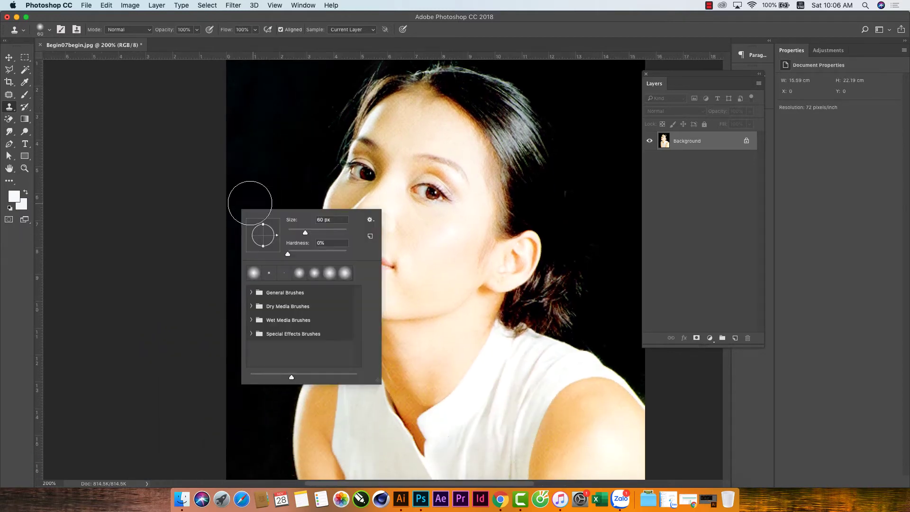
{"action": "left_click", "coordinate": [9, 57]}
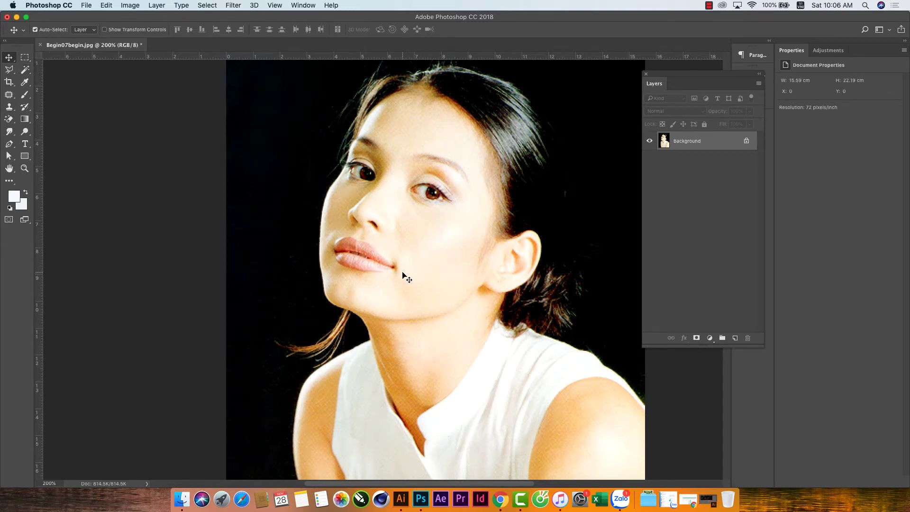
Step: Zoom to 300% on the woman's face, then return to the Move tool
{"action": "key", "text": "z"}
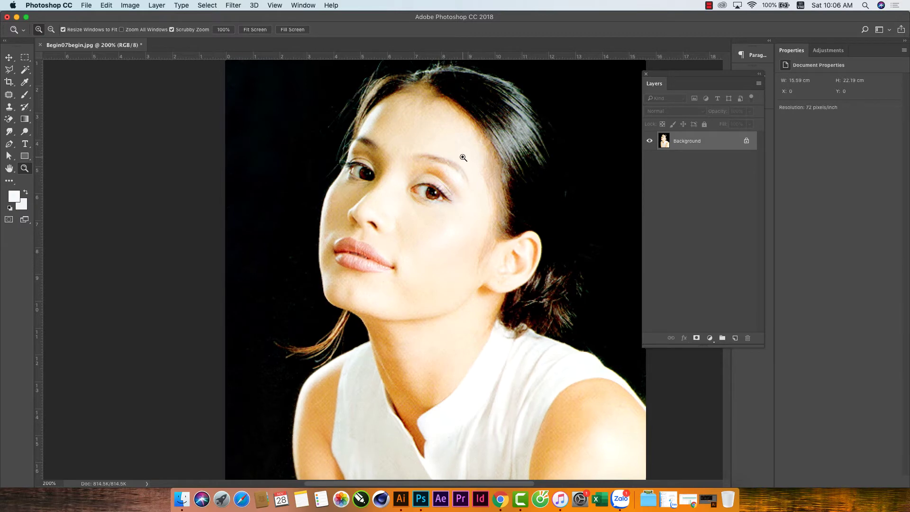
{"action": "left_click", "coordinate": [463, 157]}
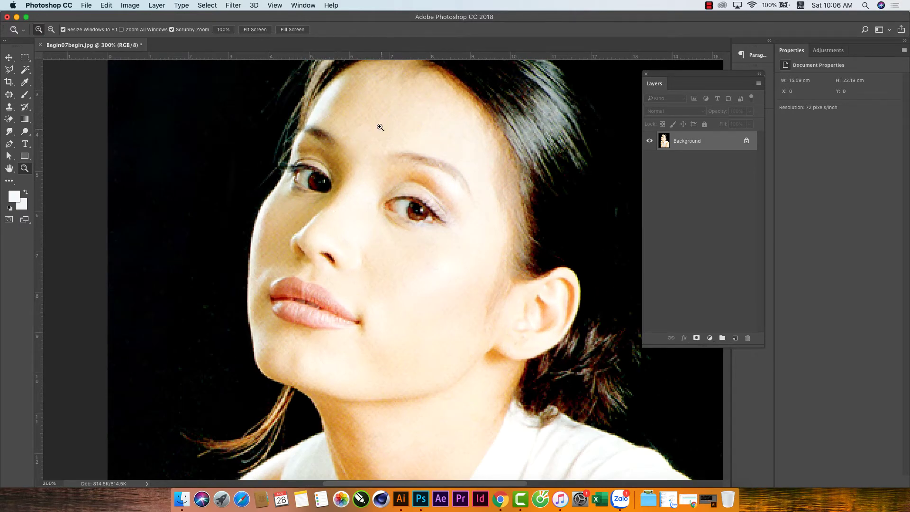
{"action": "left_click", "coordinate": [9, 58]}
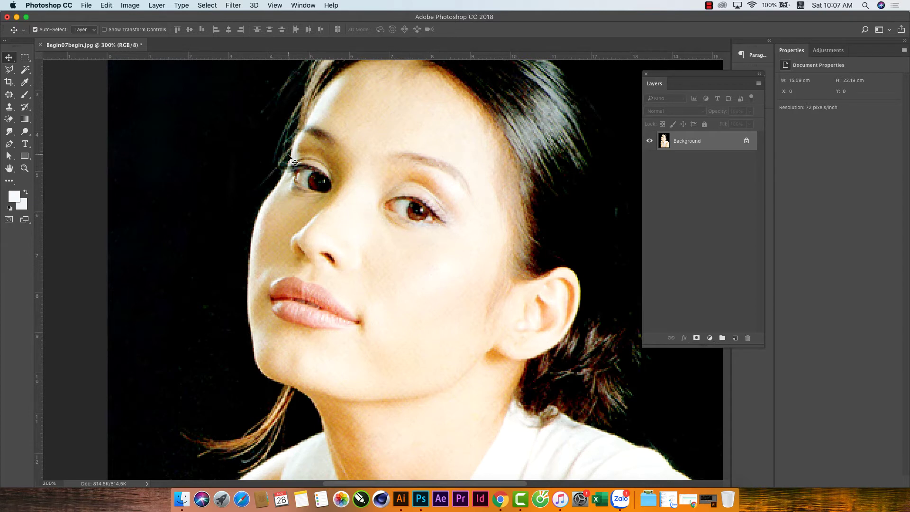
Step: In Selective Color, take Yellow in the Yellows down to -100
{"action": "left_click", "coordinate": [131, 6]}
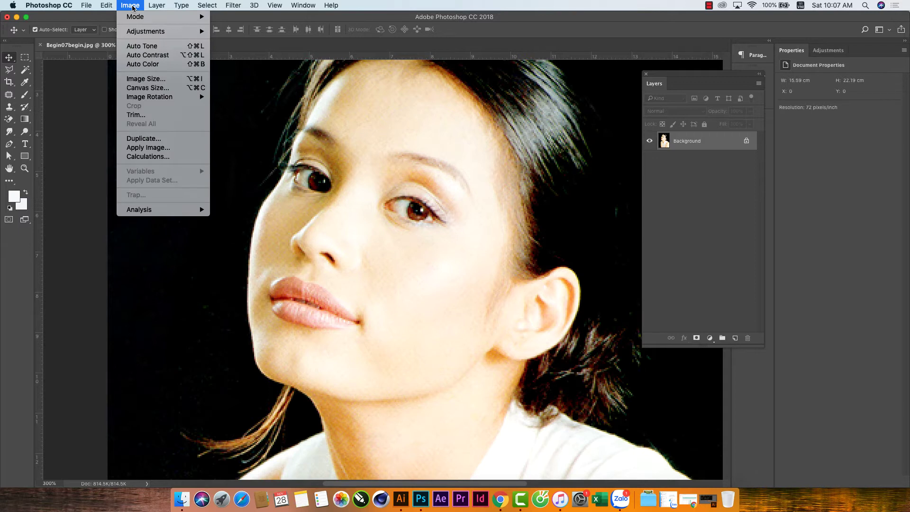
{"action": "mouse_move", "coordinate": [146, 31]}
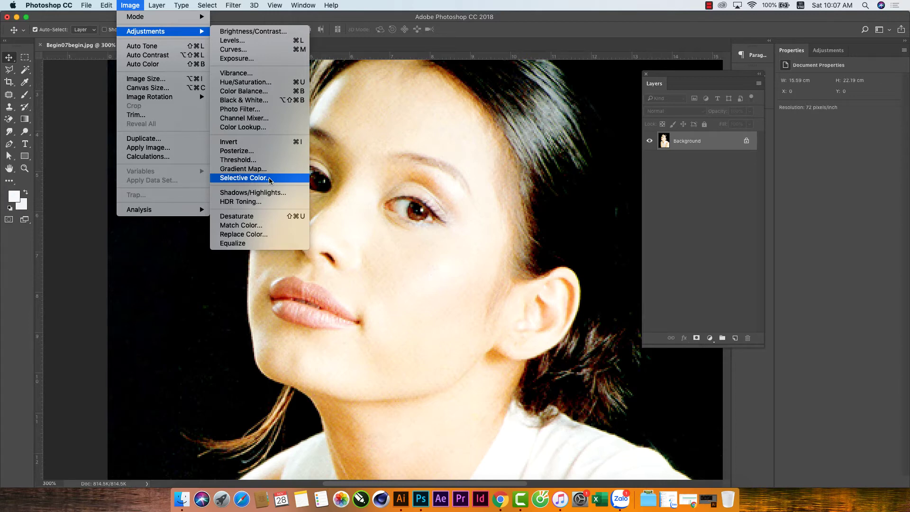
{"action": "left_click", "coordinate": [270, 179]}
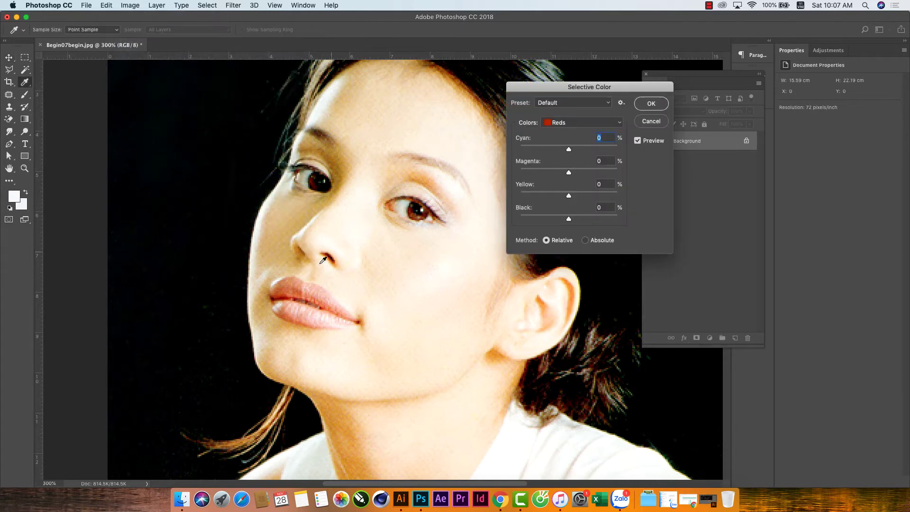
{"action": "left_click", "coordinate": [559, 124]}
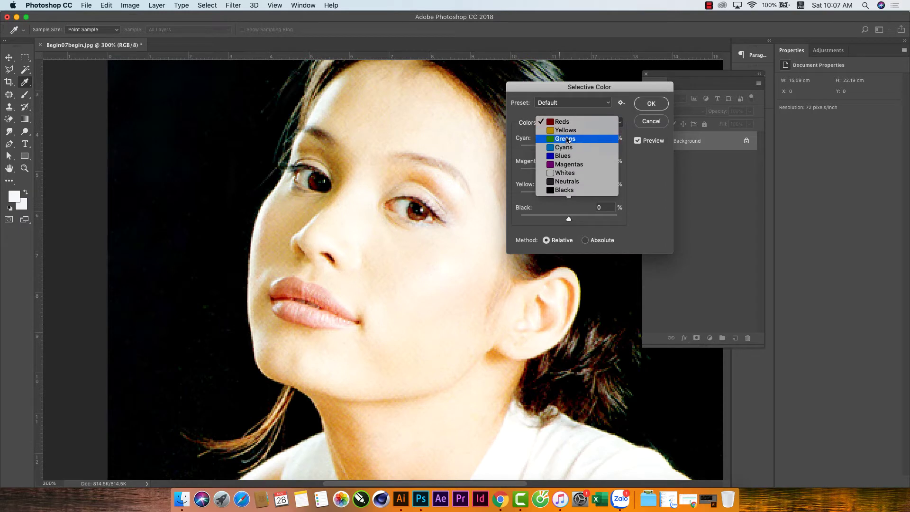
{"action": "left_click", "coordinate": [569, 135]}
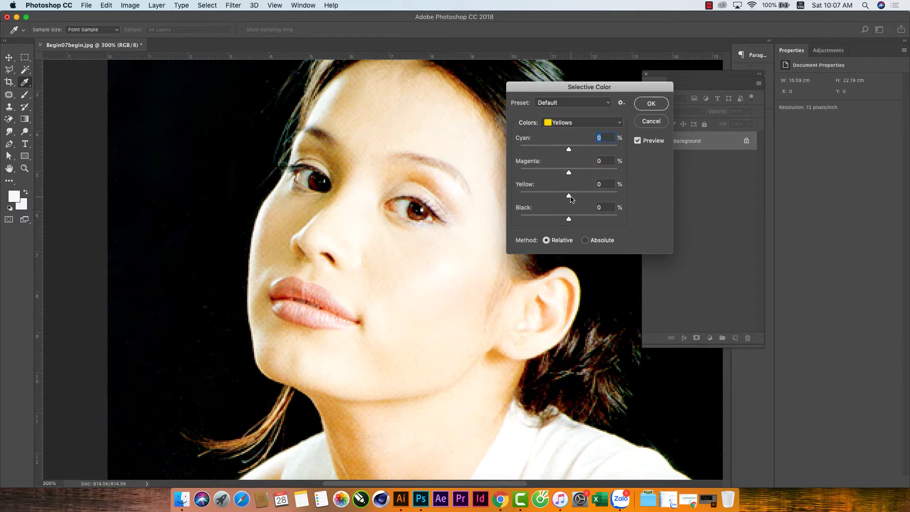
{"action": "mouse_move", "coordinate": [569, 195]}
{"action": "left_mouse_down"}
{"action": "mouse_move", "coordinate": [510, 192]}
{"action": "mouse_move", "coordinate": [618, 195]}
{"action": "left_mouse_up"}
{"action": "left_click_drag", "start_coordinate": [536, 196], "coordinate": [519, 196]}
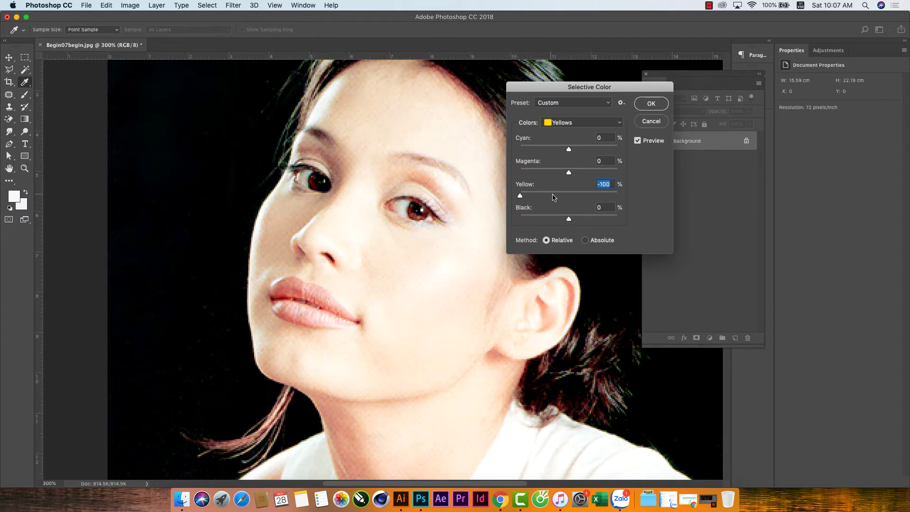
{"action": "left_click", "coordinate": [638, 142]}
{"action": "left_click", "coordinate": [639, 143]}
Step: Reduce Magenta slightly in the Reds range
{"action": "left_click", "coordinate": [588, 122]}
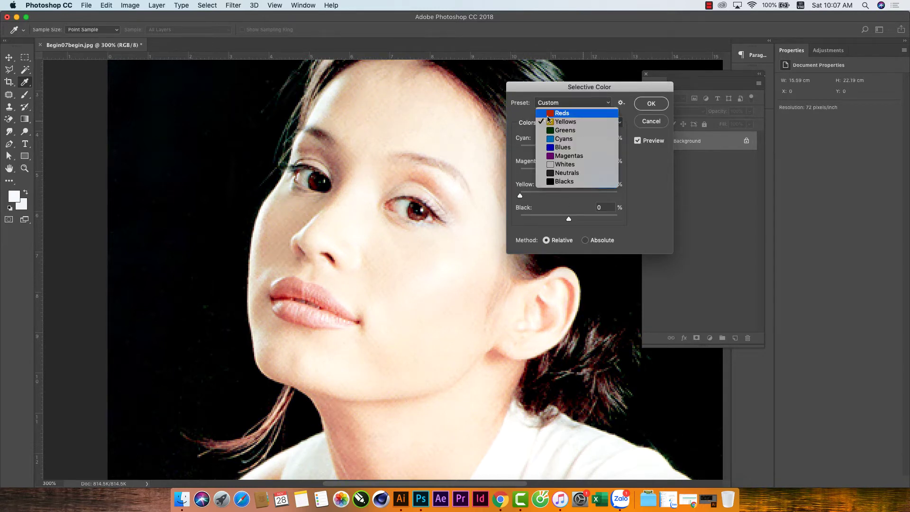
{"action": "left_click", "coordinate": [553, 114]}
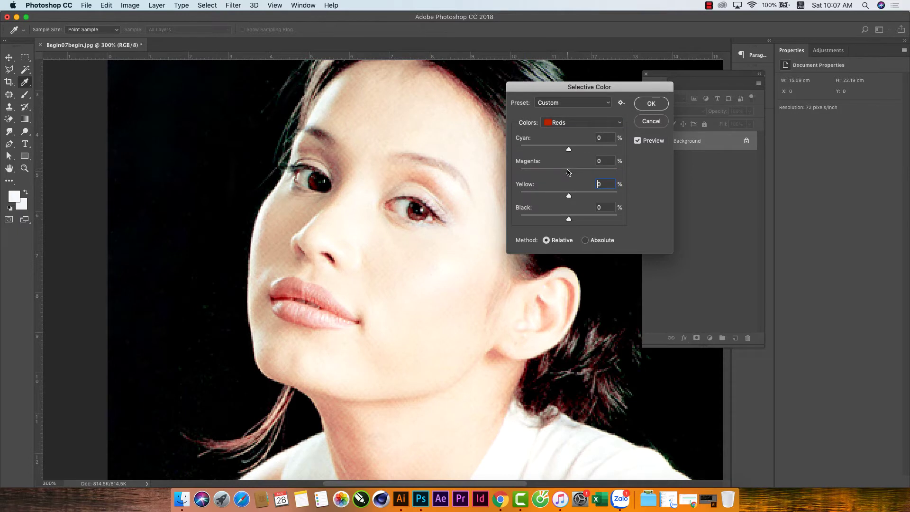
{"action": "mouse_move", "coordinate": [568, 173]}
{"action": "left_mouse_down"}
{"action": "mouse_move", "coordinate": [559, 173]}
{"action": "mouse_move", "coordinate": [589, 173]}
{"action": "mouse_move", "coordinate": [564, 174]}
{"action": "left_mouse_up"}
{"action": "left_click", "coordinate": [638, 141]}
Step: Add +42 Black to the Blacks and apply the Selective Color correction
{"action": "left_click", "coordinate": [584, 122]}
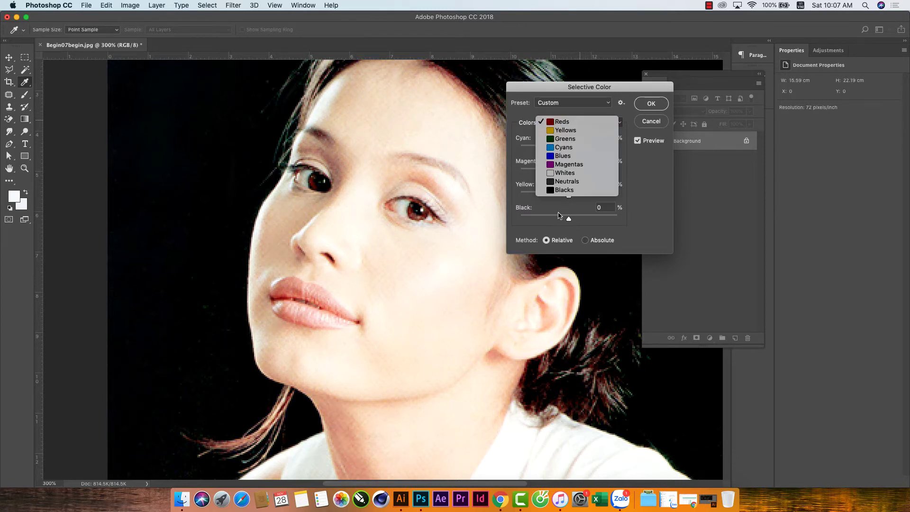
{"action": "left_click", "coordinate": [576, 190]}
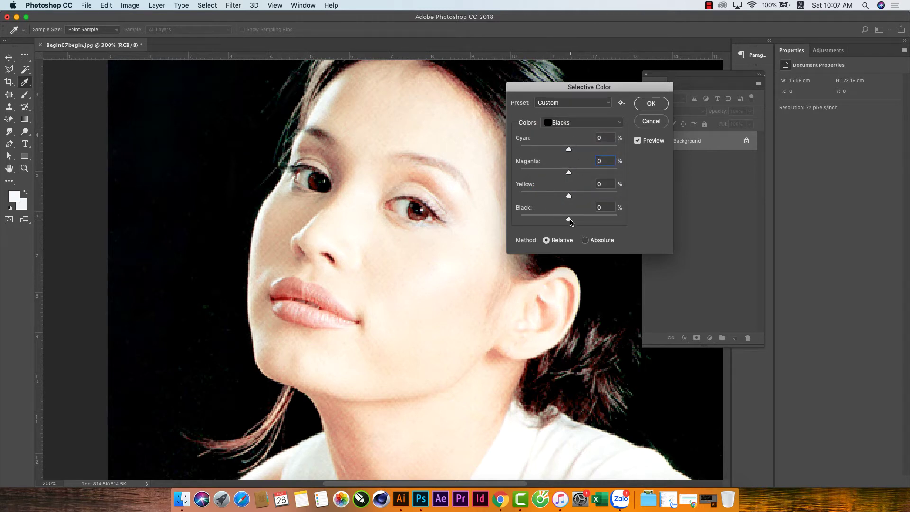
{"action": "left_click_drag", "start_coordinate": [569, 220], "coordinate": [597, 220]}
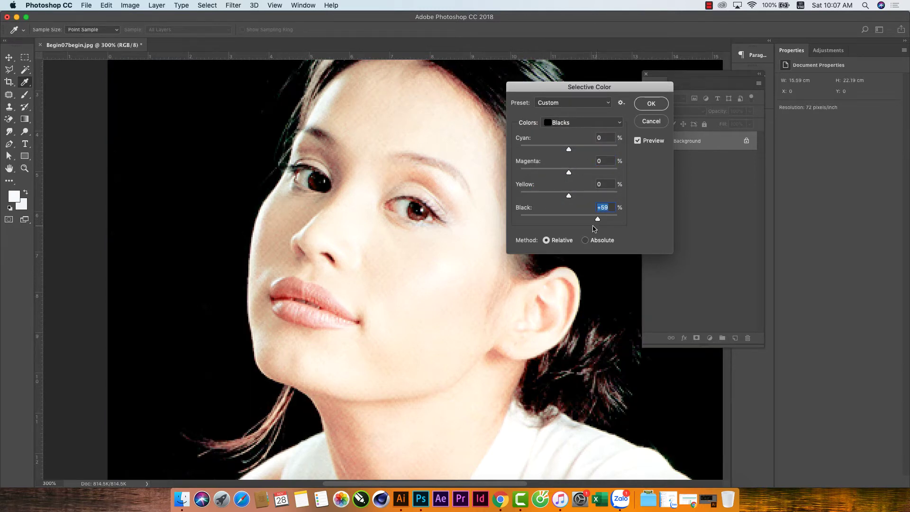
{"action": "left_click", "coordinate": [638, 141]}
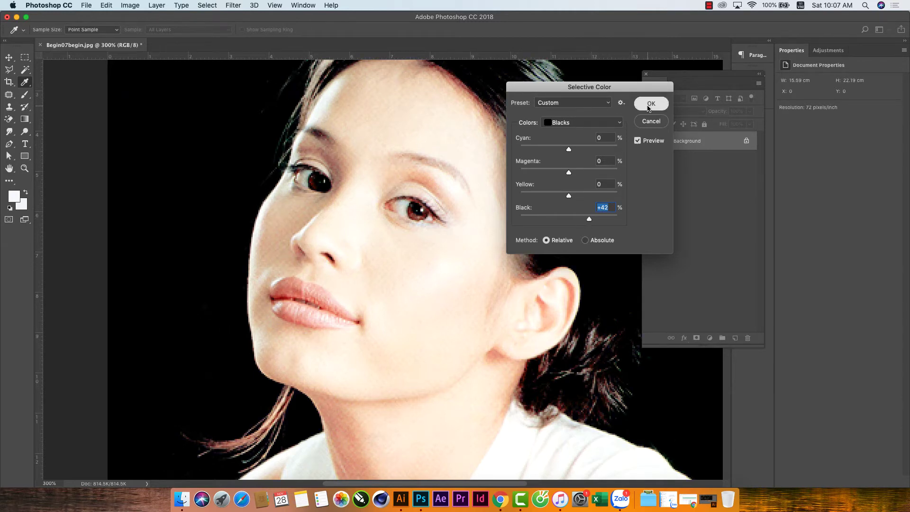
{"action": "left_click", "coordinate": [651, 103]}
{"action": "key", "text": "v"}
{"action": "scroll", "coordinate": [442, 231], "scroll_direction": "up", "scroll_amount": 2}
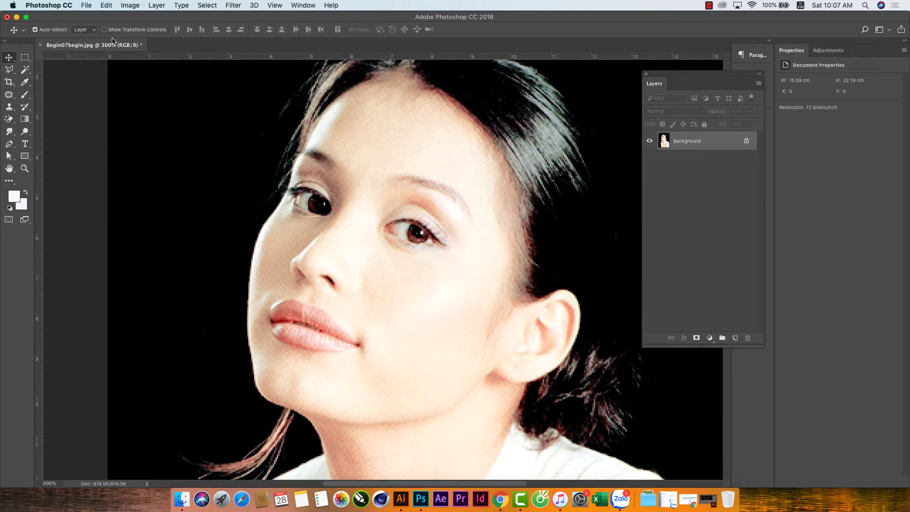
Step: In Color Balance, shift the midtones toward red and compare the preview
{"action": "left_click", "coordinate": [130, 5]}
{"action": "mouse_move", "coordinate": [146, 31]}
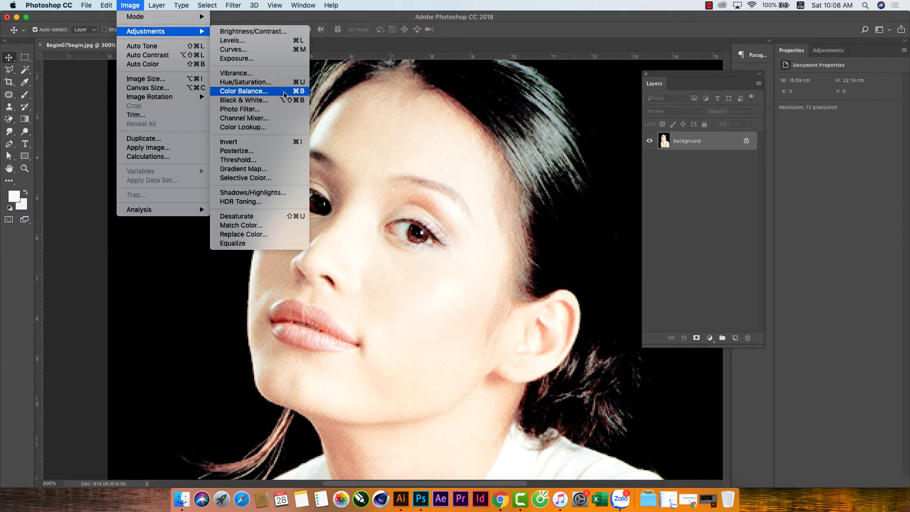
{"action": "left_click", "coordinate": [258, 93]}
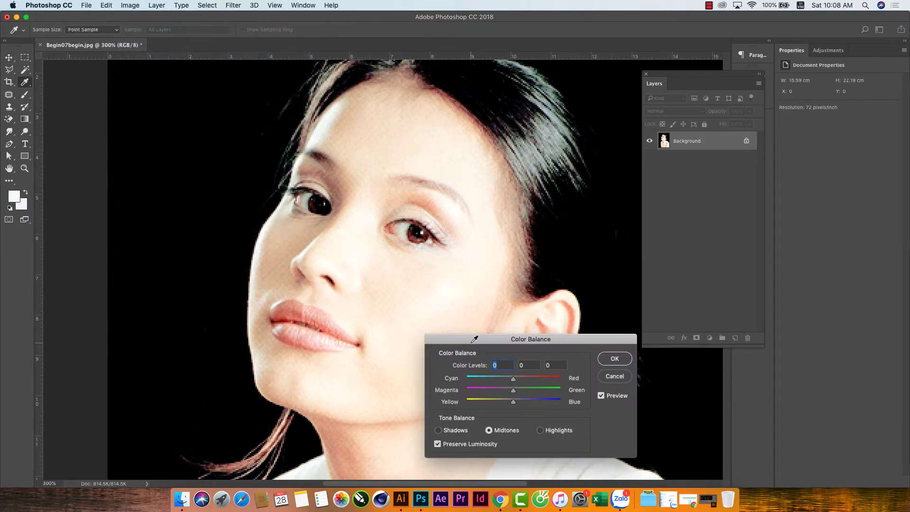
{"action": "left_click_drag", "start_coordinate": [473, 340], "coordinate": [531, 127]}
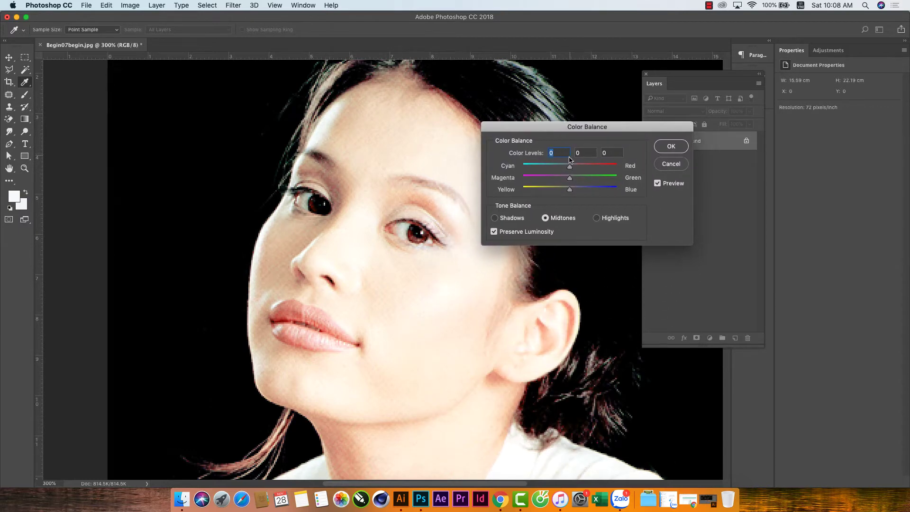
{"action": "mouse_move", "coordinate": [571, 168]}
{"action": "left_mouse_down"}
{"action": "mouse_move", "coordinate": [561, 191]}
{"action": "mouse_move", "coordinate": [582, 170]}
{"action": "mouse_move", "coordinate": [568, 179]}
{"action": "left_mouse_up"}
{"action": "left_click", "coordinate": [658, 183]}
{"action": "left_click", "coordinate": [658, 187]}
{"action": "left_click", "coordinate": [658, 185]}
Step: Push midtones further to +19, -9, -1 and apply the Color Balance
{"action": "left_click_drag", "start_coordinate": [577, 168], "coordinate": [567, 179]}
{"action": "left_click", "coordinate": [658, 184]}
{"action": "left_click", "coordinate": [658, 185]}
{"action": "left_click", "coordinate": [658, 184]}
{"action": "left_click", "coordinate": [666, 148]}
{"action": "key", "text": "v"}
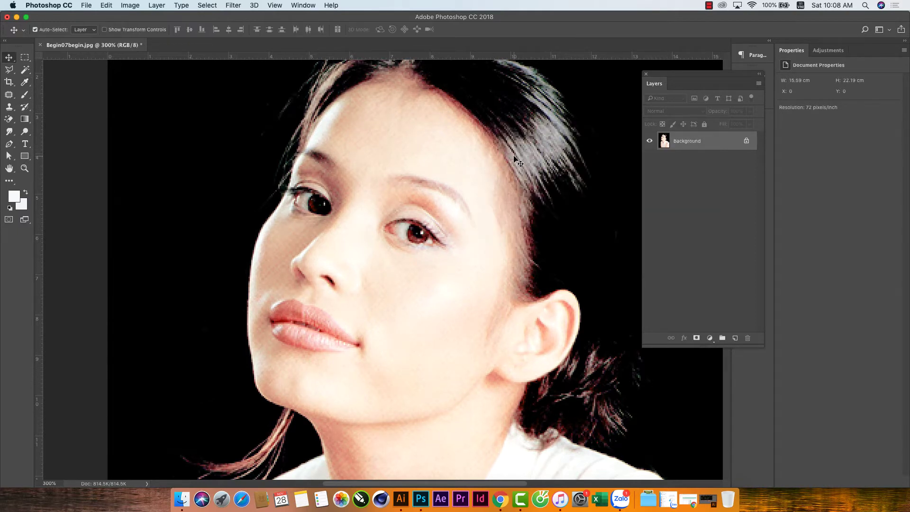
{"action": "left_click", "coordinate": [25, 168]}
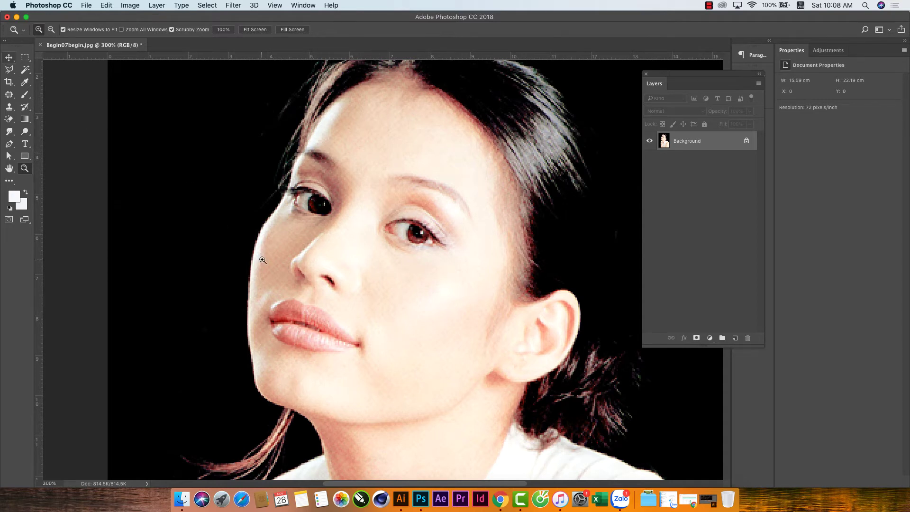
{"action": "left_click", "coordinate": [9, 58]}
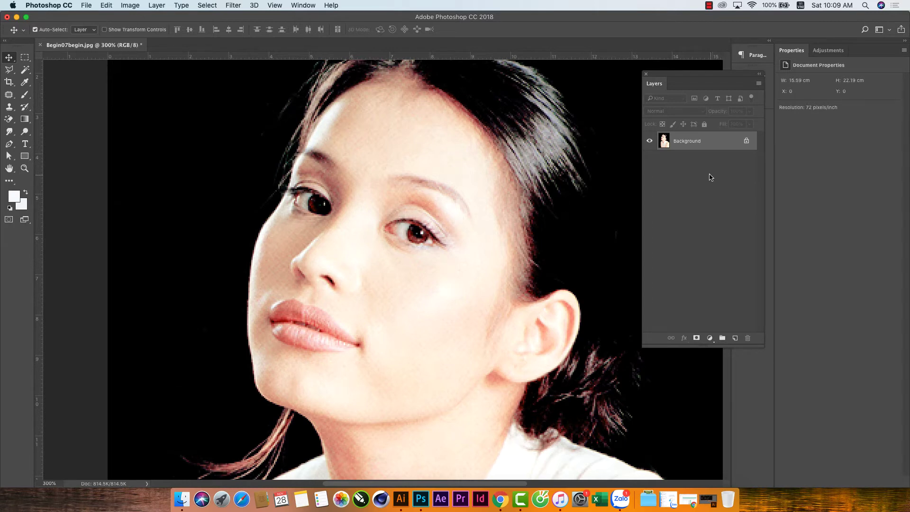
{"action": "left_click", "coordinate": [232, 5]}
Step: Duplicate the Background layer, name the copy DA, and open the Filter menu
{"action": "mouse_move", "coordinate": [698, 147]}
{"action": "left_mouse_down"}
{"action": "mouse_move", "coordinate": [732, 263]}
{"action": "mouse_move", "coordinate": [734, 337]}
{"action": "left_mouse_up"}
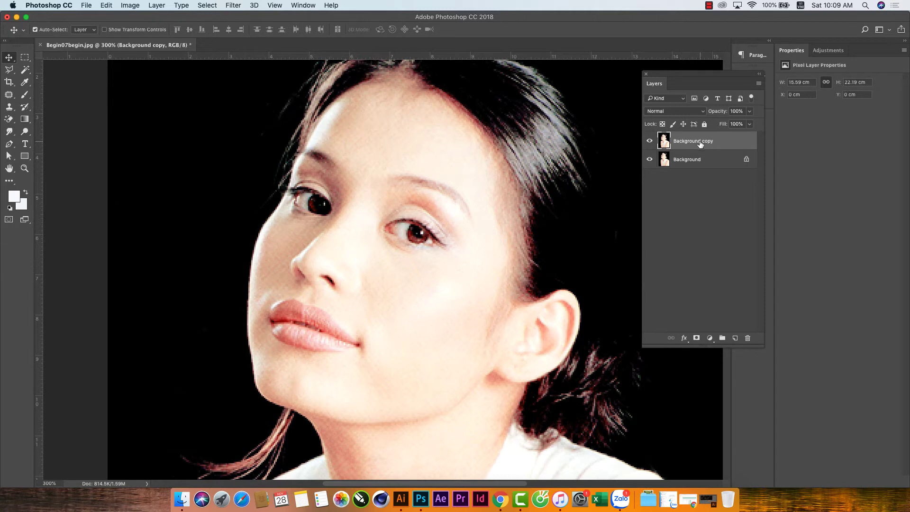
{"action": "double_click", "coordinate": [700, 142]}
{"action": "type", "text": "DA"}
{"action": "key", "text": "Return"}
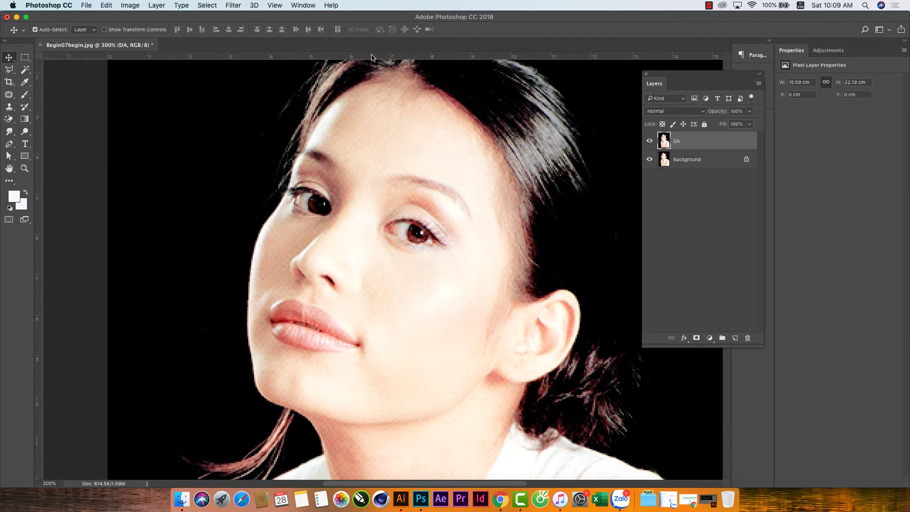
{"action": "left_click", "coordinate": [234, 5]}
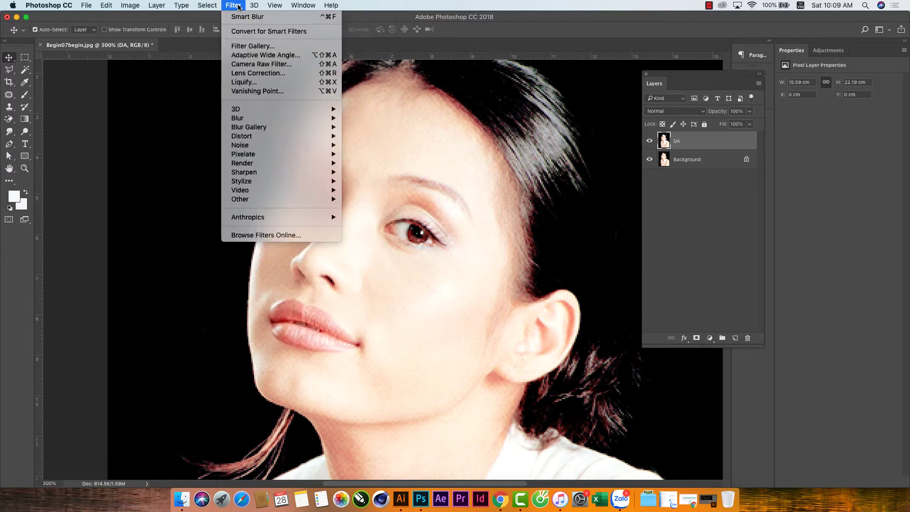
{"action": "mouse_move", "coordinate": [256, 145]}
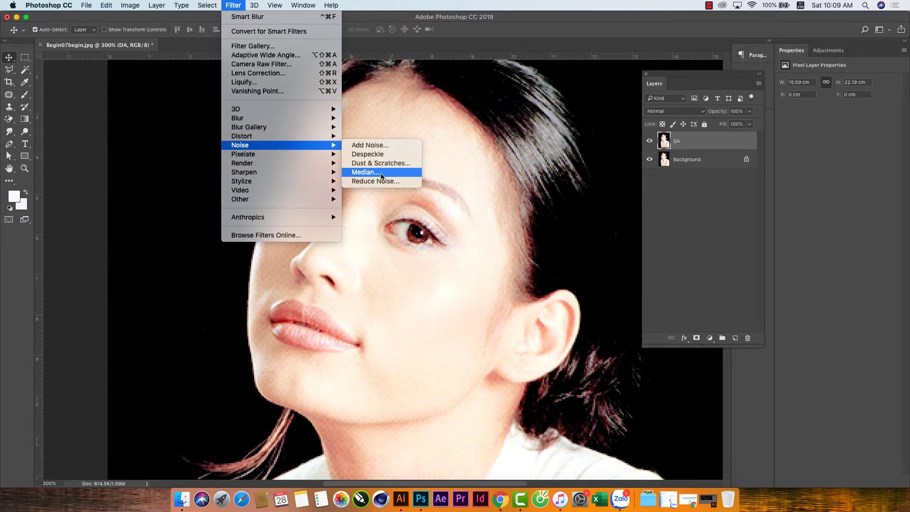
Step: Apply Noise > Median with a 2-pixel radius to the DA layer
{"action": "left_click", "coordinate": [381, 173]}
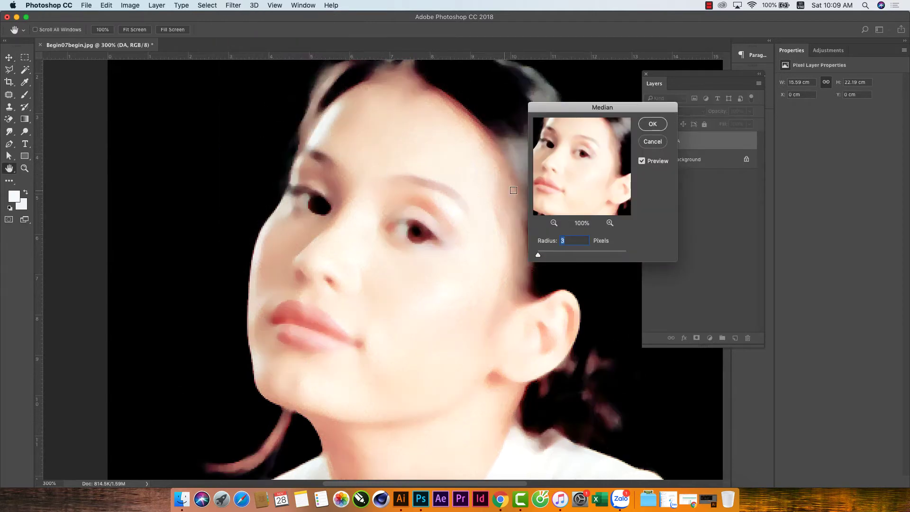
{"action": "mouse_move", "coordinate": [538, 255]}
{"action": "left_mouse_down"}
{"action": "mouse_move", "coordinate": [577, 255]}
{"action": "mouse_move", "coordinate": [540, 259]}
{"action": "left_mouse_up"}
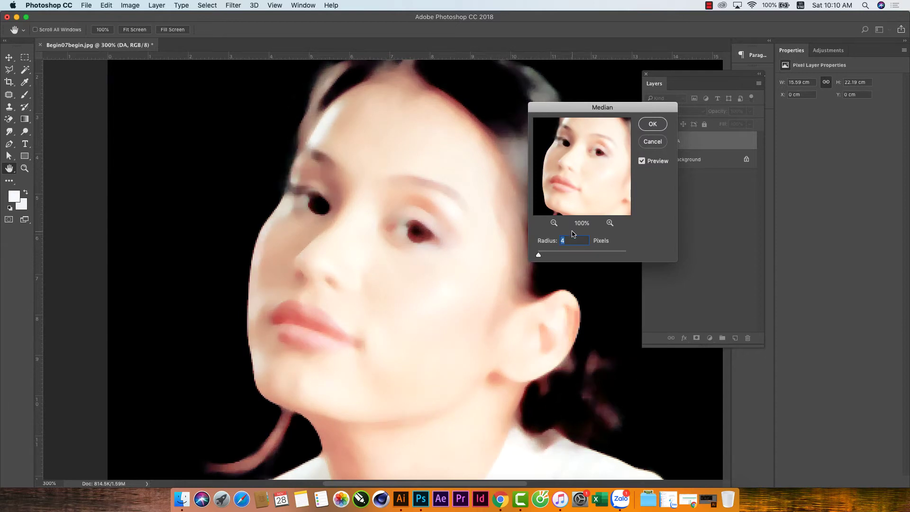
{"action": "left_click_drag", "start_coordinate": [539, 256], "coordinate": [537, 256]}
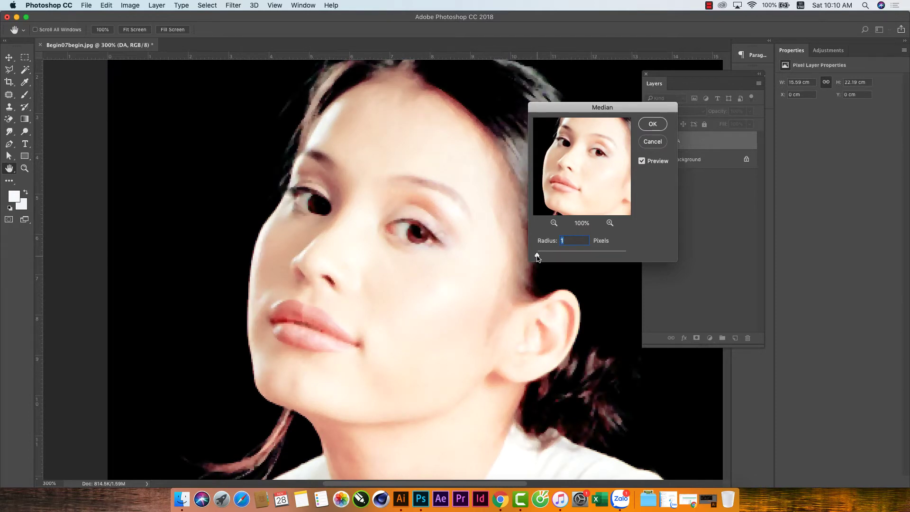
{"action": "left_click", "coordinate": [649, 124]}
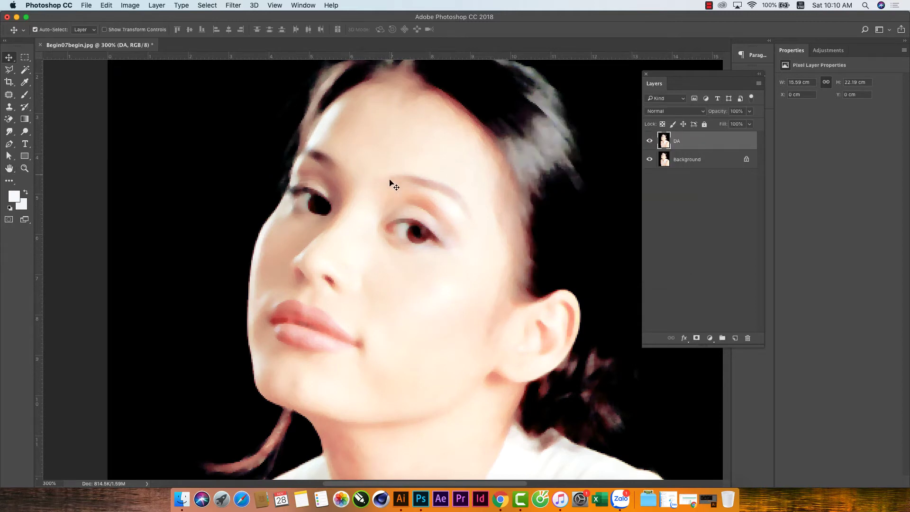
Step: Add a layer mask to DA and paint black over both eyes and eyebrows
{"action": "left_click", "coordinate": [696, 338]}
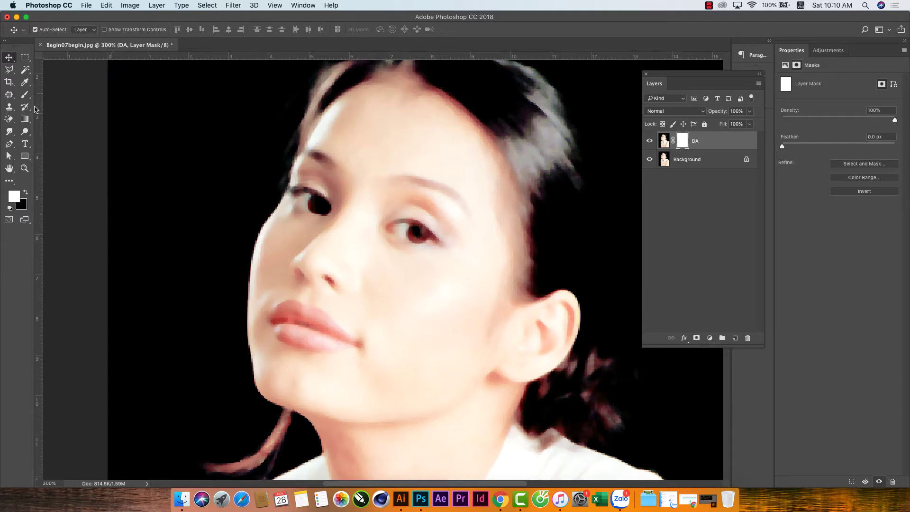
{"action": "left_click", "coordinate": [26, 193]}
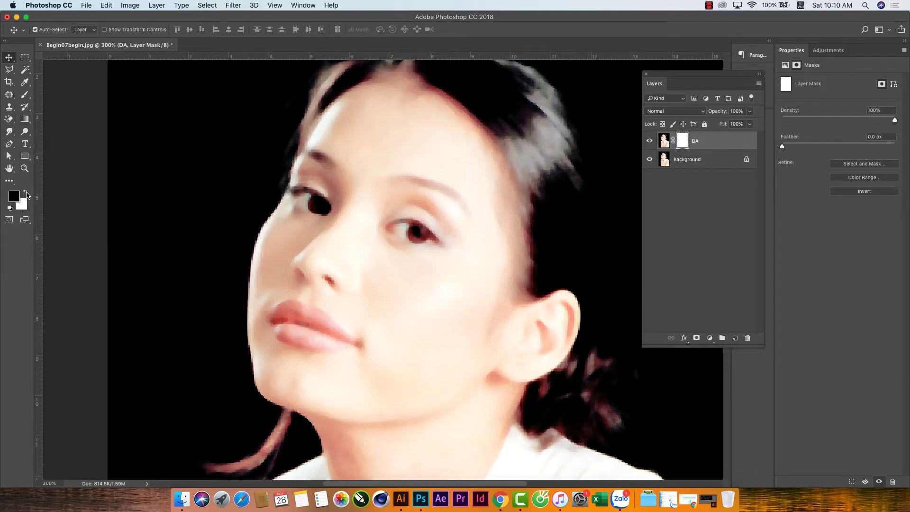
{"action": "left_click", "coordinate": [25, 95]}
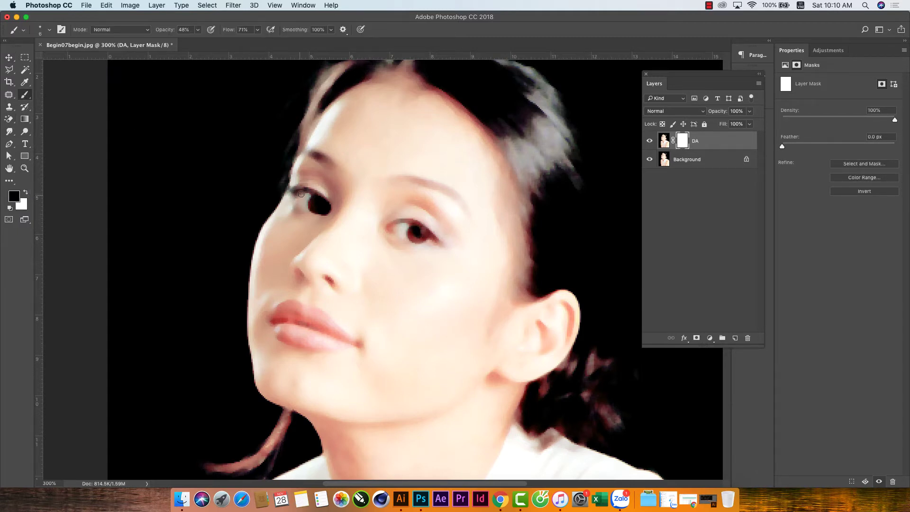
{"action": "key", "text": "bracketright"}
{"action": "key", "text": "bracketright"}
{"action": "key", "text": "bracketright"}
{"action": "left_click_drag", "start_coordinate": [307, 197], "coordinate": [324, 208]}
{"action": "key", "text": "bracketleft"}
{"action": "key", "text": "bracketleft"}
{"action": "left_click_drag", "start_coordinate": [319, 158], "coordinate": [330, 162]}
{"action": "left_click_drag", "start_coordinate": [428, 178], "coordinate": [449, 190]}
{"action": "mouse_move", "coordinate": [414, 243]}
{"action": "left_mouse_down"}
{"action": "mouse_move", "coordinate": [420, 225]}
{"action": "mouse_move", "coordinate": [436, 241]}
{"action": "left_mouse_up"}
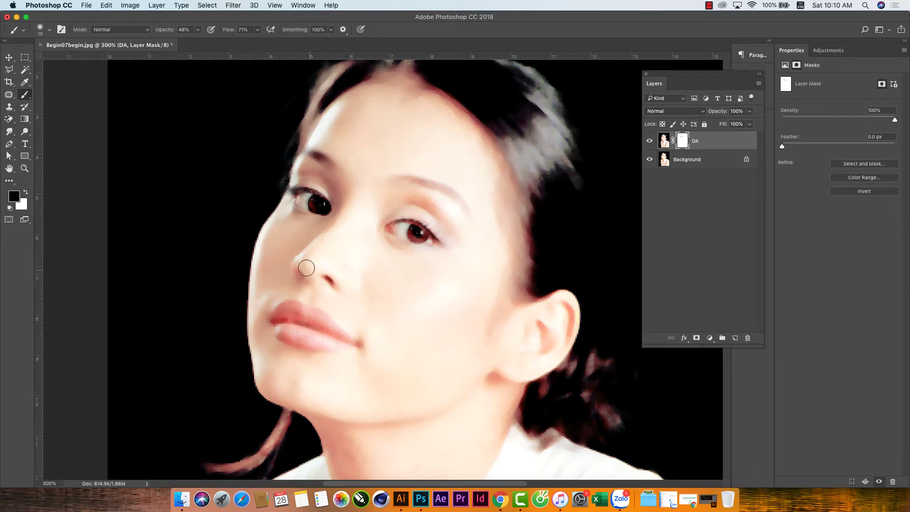
Step: Paint back the ear fold and temple hair, then discard the layer mask
{"action": "key", "text": "bracketright"}
{"action": "left_click_drag", "start_coordinate": [315, 327], "coordinate": [279, 326]}
{"action": "key", "text": "ctrl+z"}
{"action": "left_click_drag", "start_coordinate": [541, 352], "coordinate": [567, 323]}
{"action": "left_click_drag", "start_coordinate": [530, 181], "coordinate": [535, 230]}
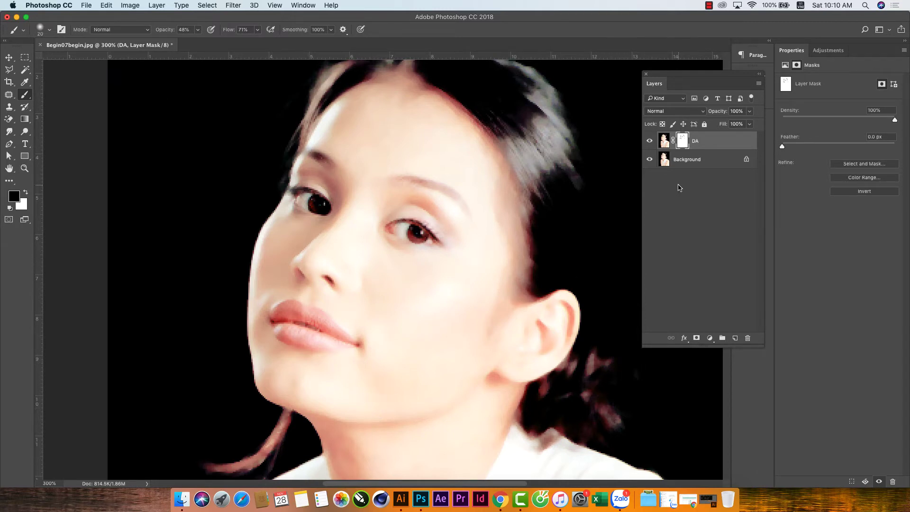
{"action": "left_click_drag", "start_coordinate": [682, 140], "coordinate": [741, 337]}
Step: Discard the mask, replace DA with a fresh Background copy named Da
{"action": "left_click", "coordinate": [422, 170]}
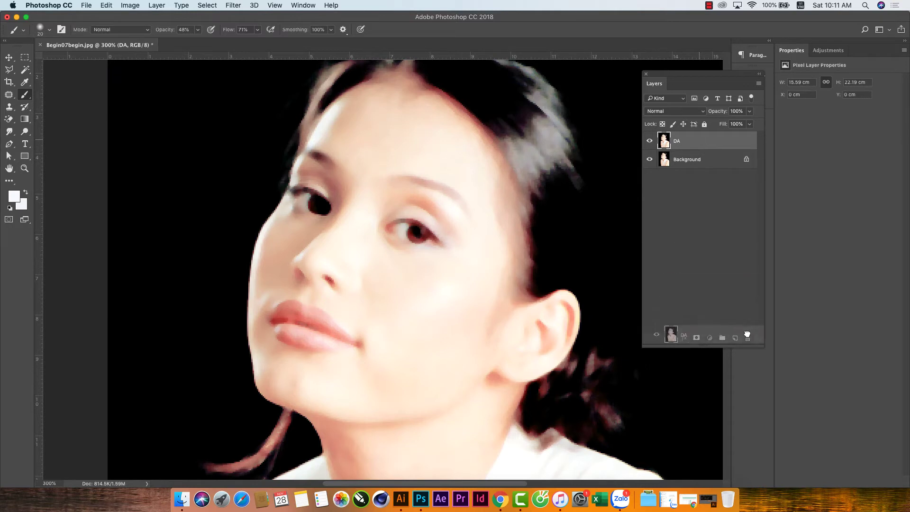
{"action": "mouse_move", "coordinate": [700, 143]}
{"action": "left_mouse_down"}
{"action": "mouse_move", "coordinate": [748, 338]}
{"action": "mouse_move", "coordinate": [702, 192]}
{"action": "mouse_move", "coordinate": [735, 337]}
{"action": "left_mouse_up"}
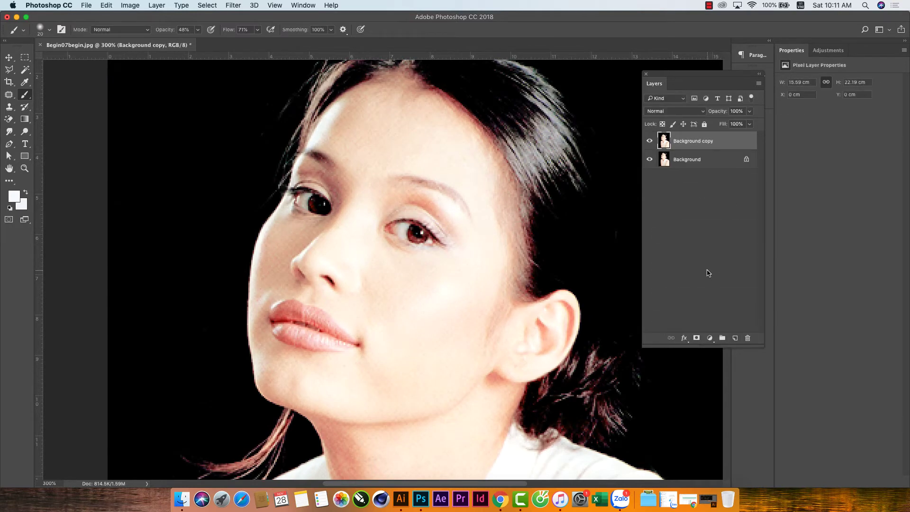
{"action": "double_click", "coordinate": [686, 141]}
{"action": "type", "text": "Da"}
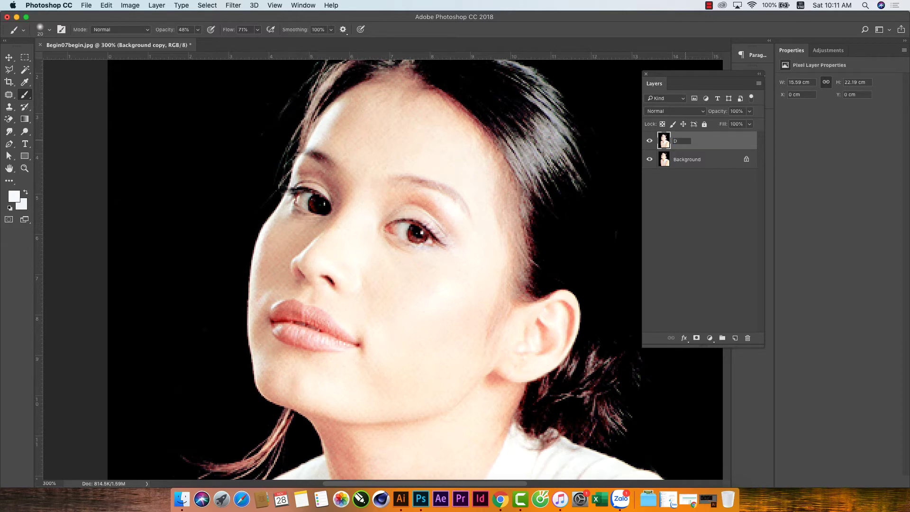
{"action": "left_click", "coordinate": [711, 228]}
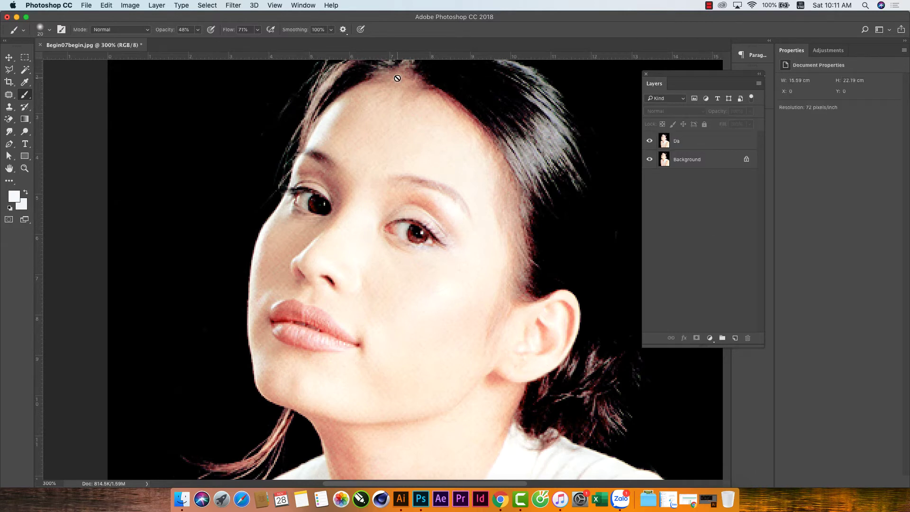
Step: Select the Da layer and open the Filter menu
{"action": "left_click", "coordinate": [232, 5]}
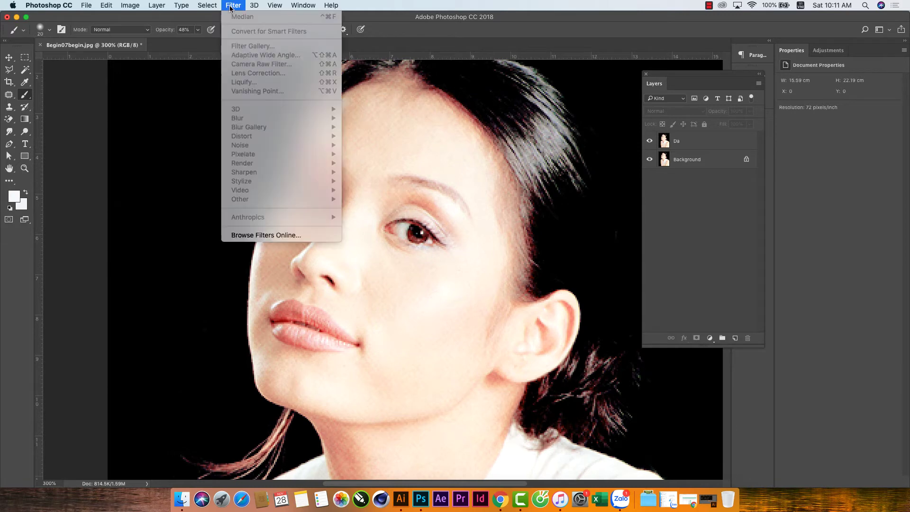
{"action": "left_click", "coordinate": [666, 143]}
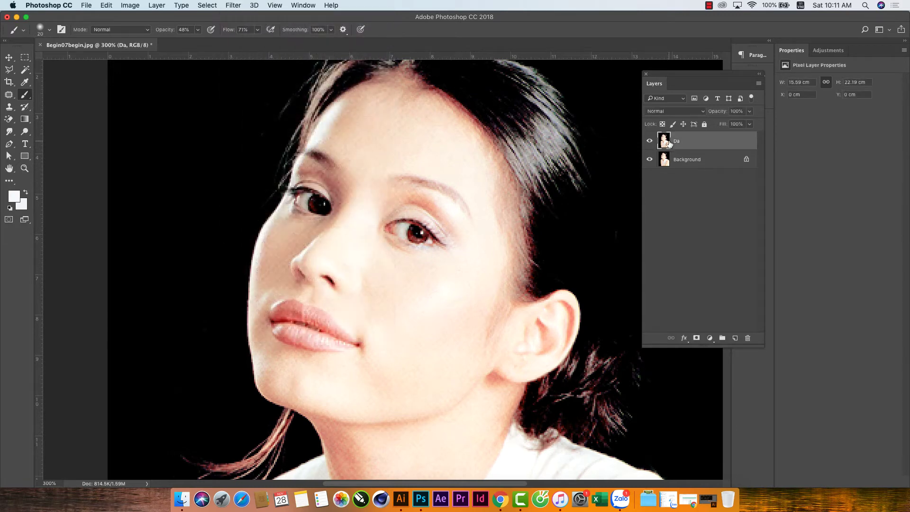
{"action": "left_click", "coordinate": [232, 5]}
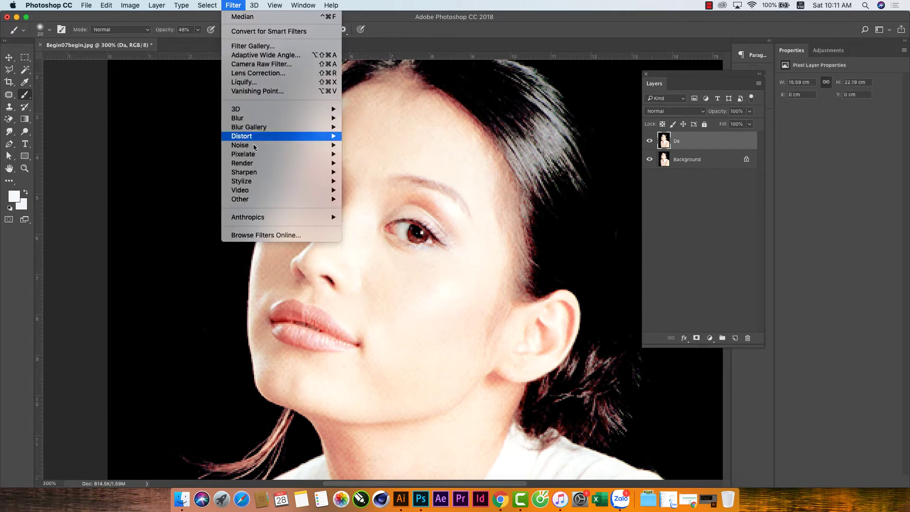
{"action": "mouse_move", "coordinate": [238, 118]}
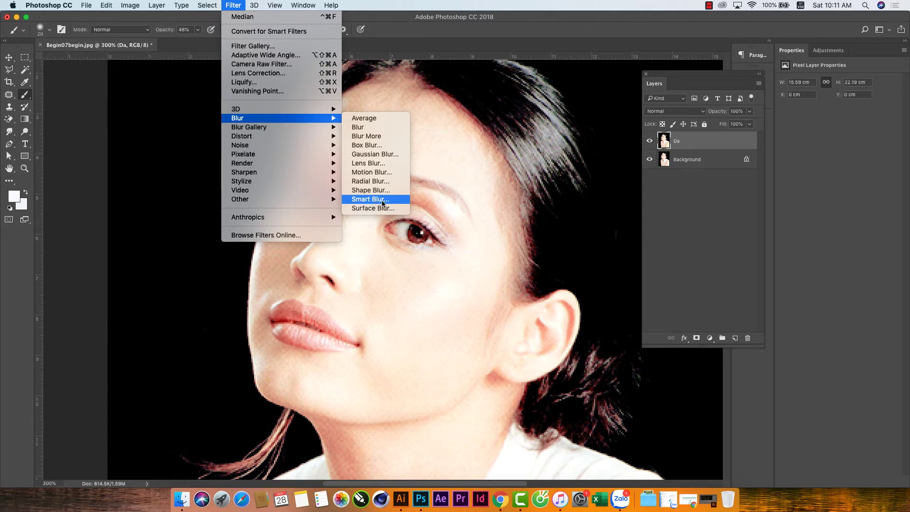
Step: Open Smart Blur and zoom its preview to 300%, centred on the eye
{"action": "left_click", "coordinate": [384, 203]}
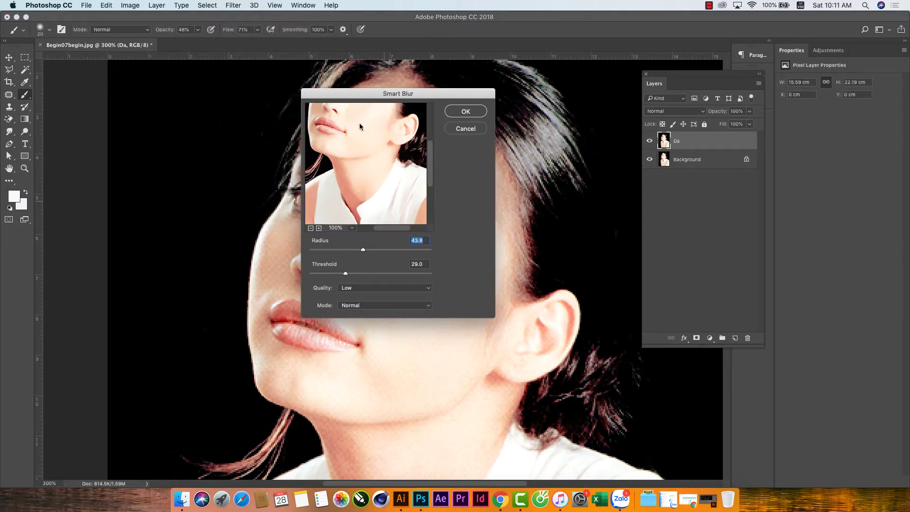
{"action": "left_click_drag", "start_coordinate": [360, 126], "coordinate": [369, 151]}
{"action": "left_click_drag", "start_coordinate": [402, 101], "coordinate": [474, 133]}
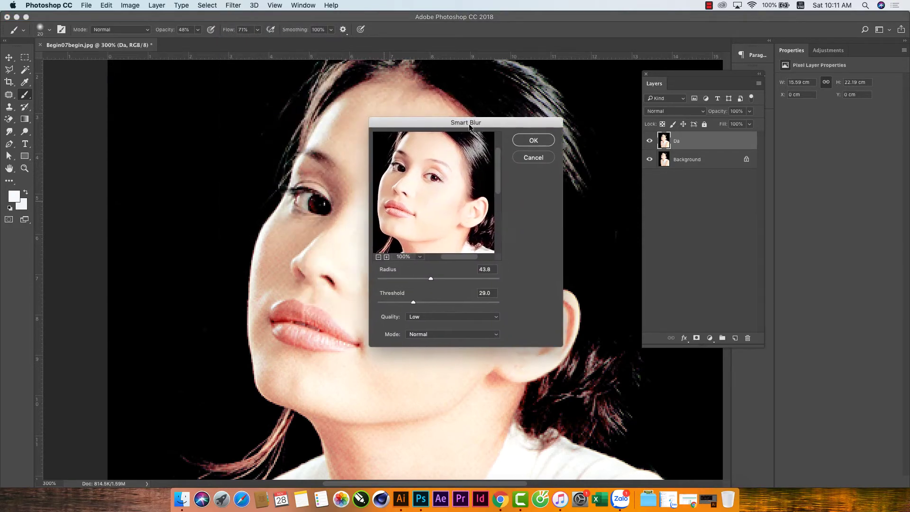
{"action": "left_click", "coordinate": [391, 259]}
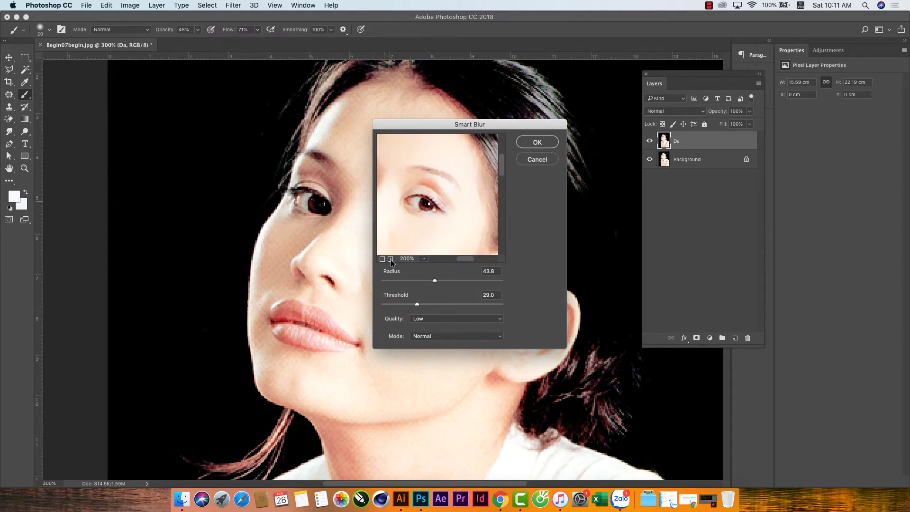
{"action": "left_click", "coordinate": [390, 259]}
{"action": "left_click_drag", "start_coordinate": [445, 217], "coordinate": [460, 201]}
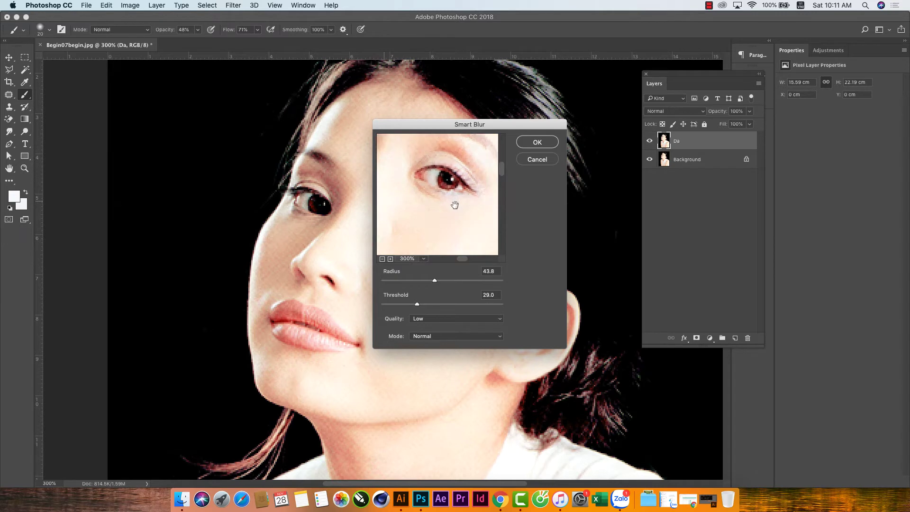
{"action": "mouse_move", "coordinate": [401, 203]}
{"action": "left_mouse_down"}
{"action": "mouse_move", "coordinate": [427, 220]}
{"action": "mouse_move", "coordinate": [414, 216]}
{"action": "left_mouse_up"}
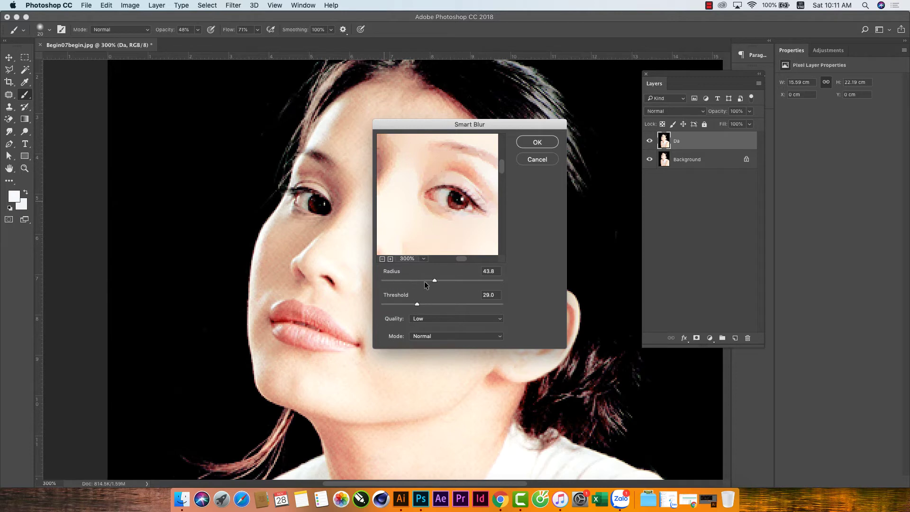
Step: Set Smart Blur radius 41.8 and threshold 26.2, check the face, and apply
{"action": "mouse_move", "coordinate": [425, 280]}
{"action": "left_mouse_down"}
{"action": "mouse_move", "coordinate": [388, 282]}
{"action": "mouse_move", "coordinate": [427, 281]}
{"action": "left_mouse_up"}
{"action": "left_click_drag", "start_coordinate": [432, 302], "coordinate": [443, 304]}
{"action": "left_click_drag", "start_coordinate": [438, 306], "coordinate": [469, 304]}
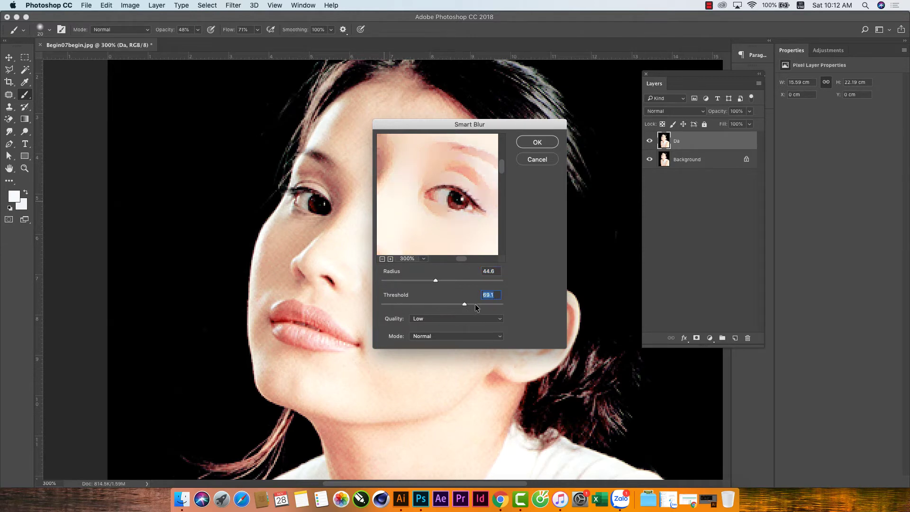
{"action": "mouse_move", "coordinate": [468, 222]}
{"action": "left_mouse_down"}
{"action": "mouse_move", "coordinate": [477, 200]}
{"action": "mouse_move", "coordinate": [445, 207]}
{"action": "left_mouse_up"}
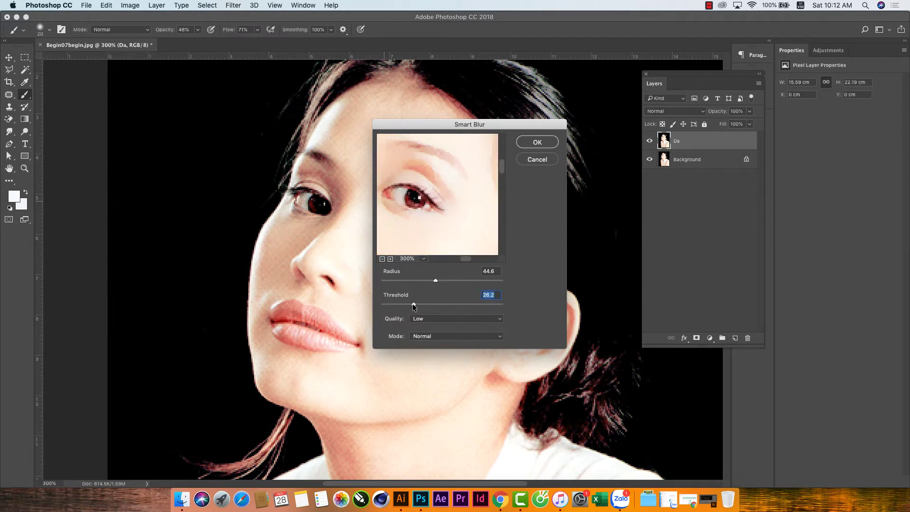
{"action": "left_click_drag", "start_coordinate": [412, 304], "coordinate": [411, 307]}
{"action": "left_click", "coordinate": [433, 280]}
{"action": "mouse_move", "coordinate": [420, 229]}
{"action": "left_mouse_down"}
{"action": "mouse_move", "coordinate": [469, 197]}
{"action": "mouse_move", "coordinate": [435, 203]}
{"action": "mouse_move", "coordinate": [432, 237]}
{"action": "left_mouse_up"}
{"action": "mouse_move", "coordinate": [422, 161]}
{"action": "left_mouse_down"}
{"action": "mouse_move", "coordinate": [421, 198]}
{"action": "mouse_move", "coordinate": [411, 205]}
{"action": "mouse_move", "coordinate": [427, 189]}
{"action": "mouse_move", "coordinate": [428, 212]}
{"action": "mouse_move", "coordinate": [435, 204]}
{"action": "left_mouse_up"}
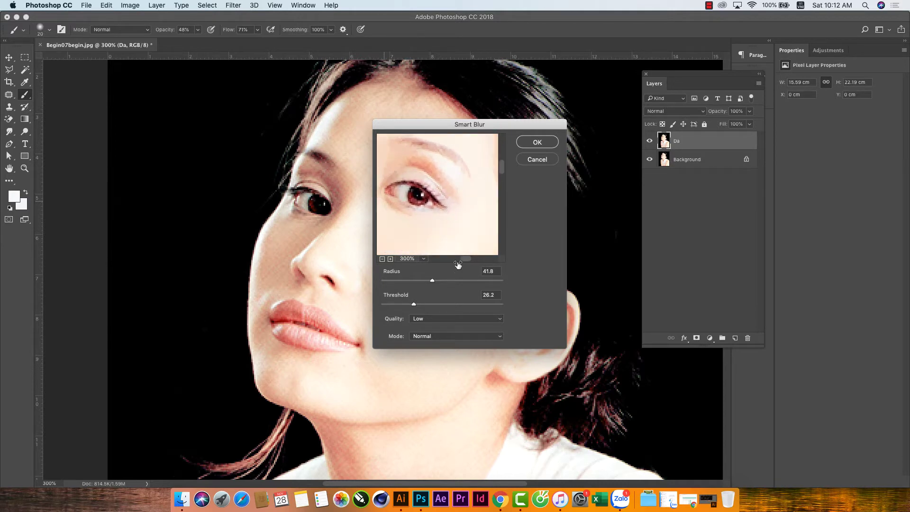
{"action": "left_click", "coordinate": [537, 142]}
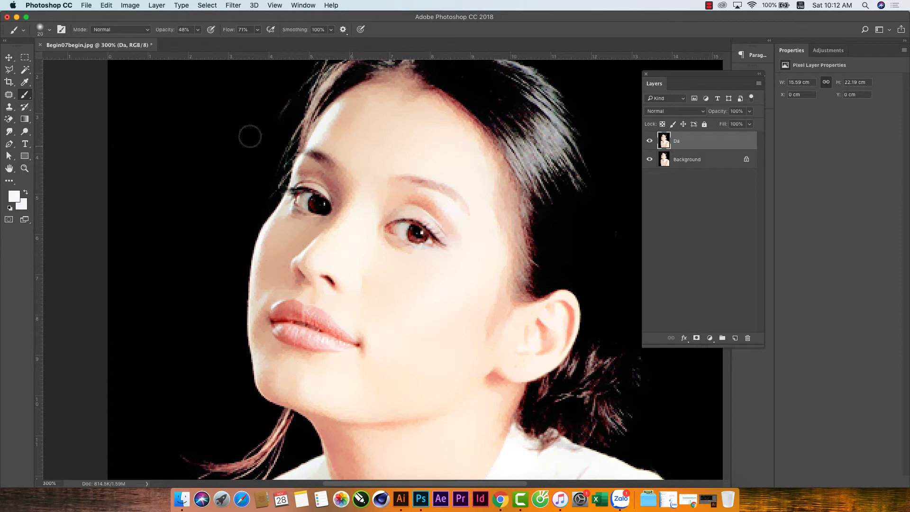
Step: Show the Blur, Sharpen and Smudge tool flyout in the toolbar
{"action": "left_click", "coordinate": [10, 133]}
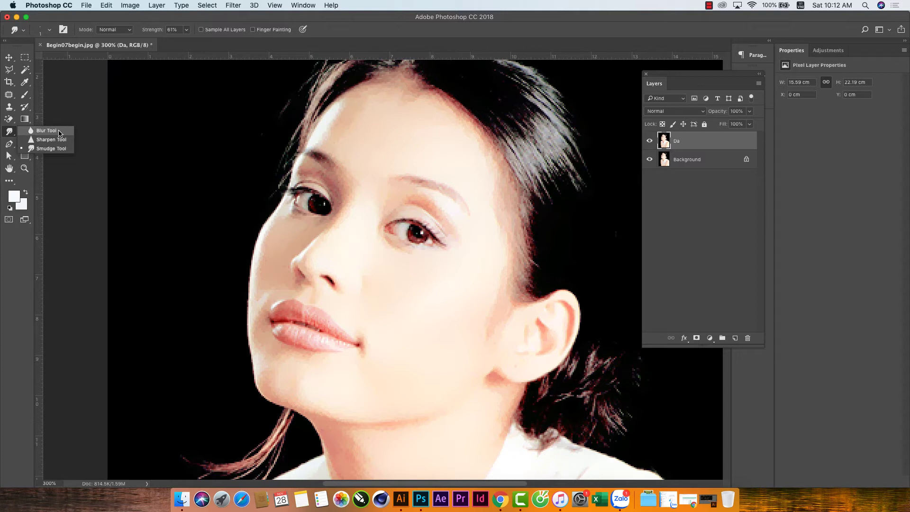
Step: Set the Blur tool to 21% strength and brush size 15, zoomed to 500%
{"action": "left_click", "coordinate": [48, 131]}
{"action": "left_click", "coordinate": [197, 30]}
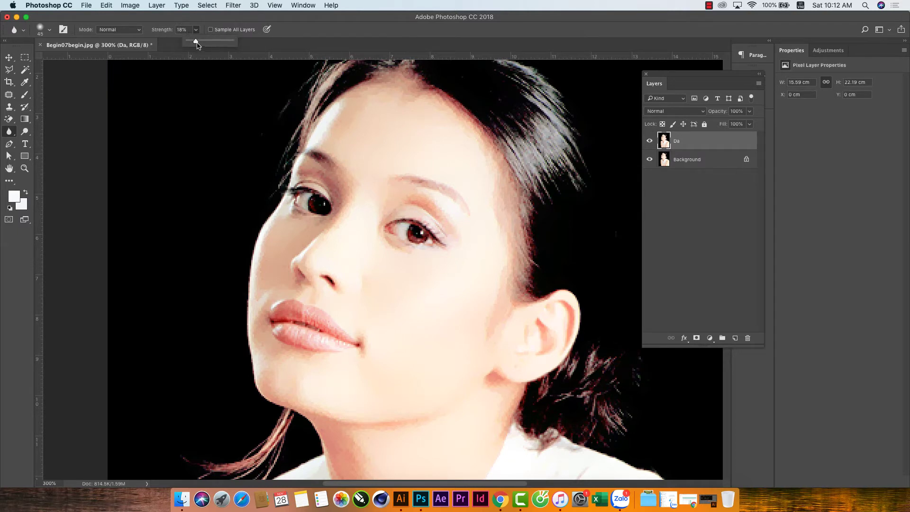
{"action": "left_click_drag", "start_coordinate": [197, 42], "coordinate": [290, 43]}
{"action": "left_click_drag", "start_coordinate": [210, 43], "coordinate": [203, 43]}
{"action": "left_click", "coordinate": [498, 247]}
{"action": "key", "text": "bracketleft"}
{"action": "key", "text": "bracketleft"}
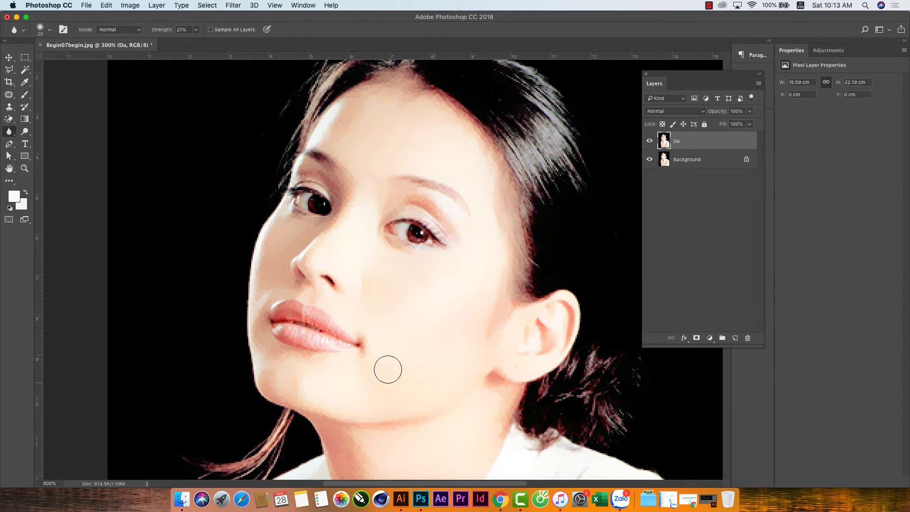
{"action": "key", "text": "super+plus"}
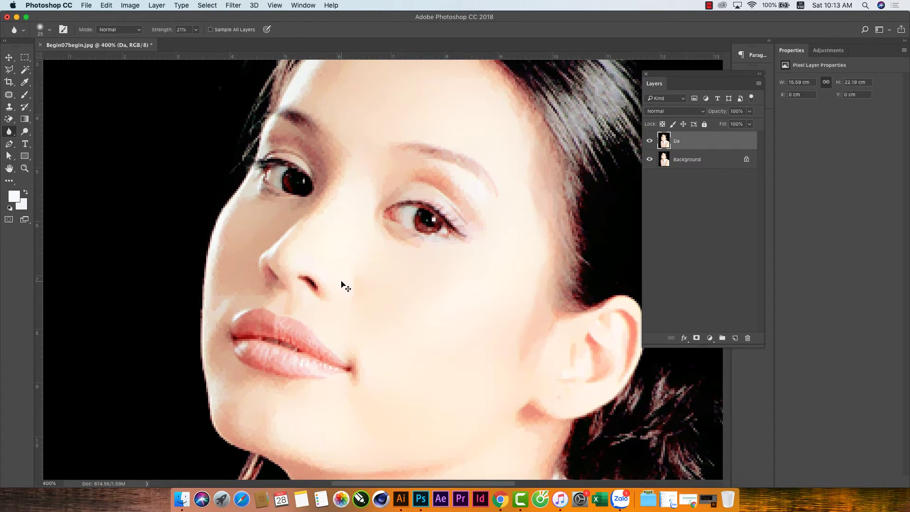
{"action": "key", "text": "super+plus"}
{"action": "key", "text": "bracketleft"}
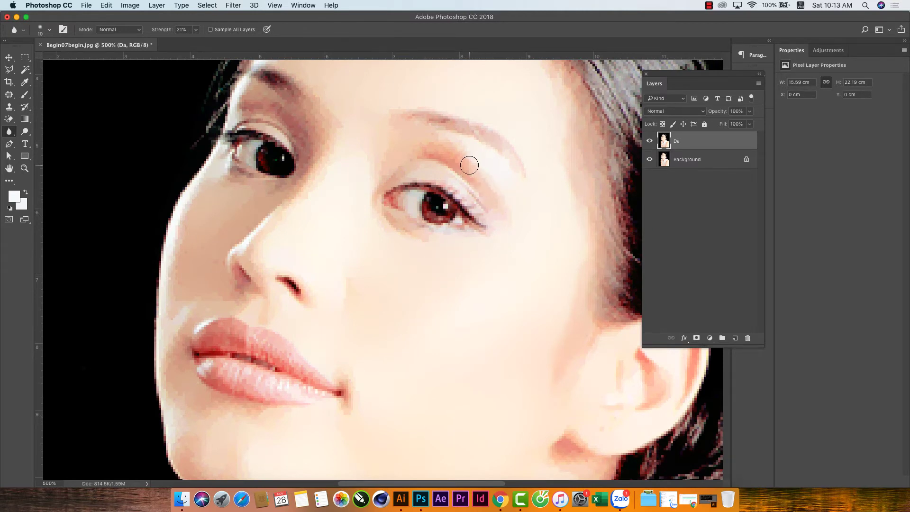
Step: Blur the skin over the brow, under the eye, beside the lips, and along cheek and jaw
{"action": "mouse_move", "coordinate": [470, 166]}
{"action": "left_mouse_down"}
{"action": "mouse_move", "coordinate": [415, 151]}
{"action": "mouse_move", "coordinate": [524, 163]}
{"action": "mouse_move", "coordinate": [533, 186]}
{"action": "left_mouse_up"}
{"action": "left_click_drag", "start_coordinate": [423, 245], "coordinate": [393, 229]}
{"action": "left_click_drag", "start_coordinate": [352, 372], "coordinate": [361, 380]}
{"action": "mouse_move", "coordinate": [347, 109]}
{"action": "left_mouse_down"}
{"action": "mouse_move", "coordinate": [321, 102]}
{"action": "mouse_move", "coordinate": [277, 109]}
{"action": "left_mouse_up"}
{"action": "left_click_drag", "start_coordinate": [203, 186], "coordinate": [200, 195]}
{"action": "mouse_move", "coordinate": [180, 239]}
{"action": "left_mouse_down"}
{"action": "mouse_move", "coordinate": [170, 208]}
{"action": "mouse_move", "coordinate": [145, 413]}
{"action": "left_mouse_up"}
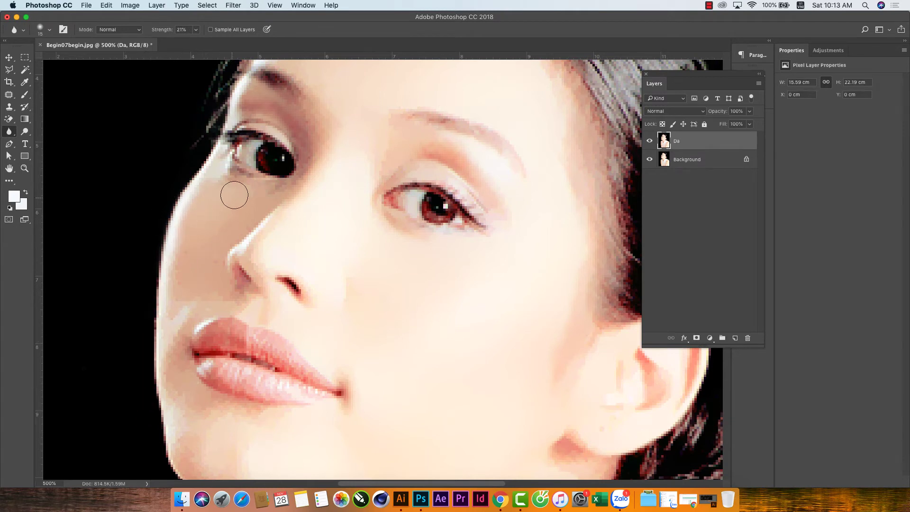
{"action": "mouse_move", "coordinate": [186, 309]}
{"action": "left_mouse_down"}
{"action": "mouse_move", "coordinate": [189, 272]}
{"action": "mouse_move", "coordinate": [178, 328]}
{"action": "left_mouse_up"}
{"action": "mouse_move", "coordinate": [189, 458]}
{"action": "left_mouse_down"}
{"action": "mouse_move", "coordinate": [175, 367]}
{"action": "mouse_move", "coordinate": [171, 438]}
{"action": "left_mouse_up"}
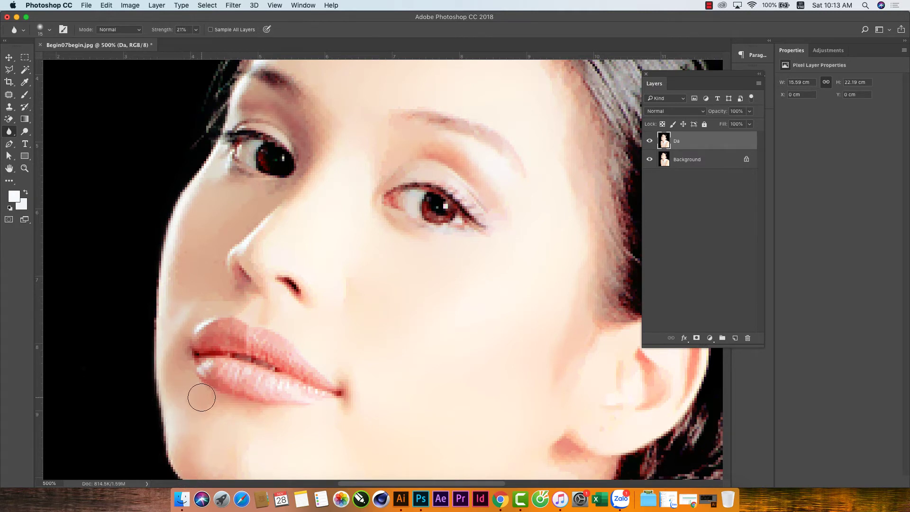
Step: Enlarge the blur brush to 30 and smooth the chin and jaw skin
{"action": "scroll", "coordinate": [201, 398], "scroll_direction": "down", "scroll_amount": 3}
{"action": "key", "text": "bracketright"}
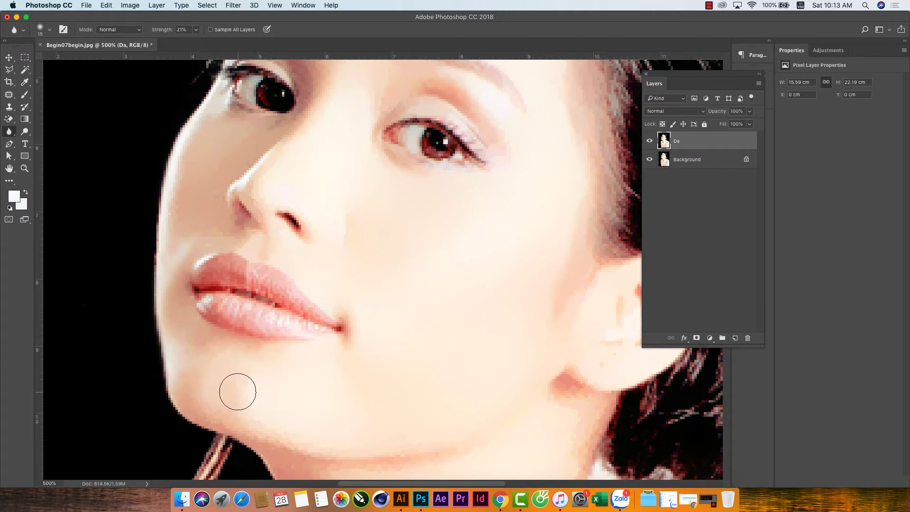
{"action": "key", "text": "bracketright"}
{"action": "key", "text": "bracketright"}
{"action": "left_click_drag", "start_coordinate": [254, 421], "coordinate": [364, 384]}
Step: Blur the neck edges under the chin and below the ear
{"action": "scroll", "coordinate": [364, 384], "scroll_direction": "down", "scroll_amount": 3}
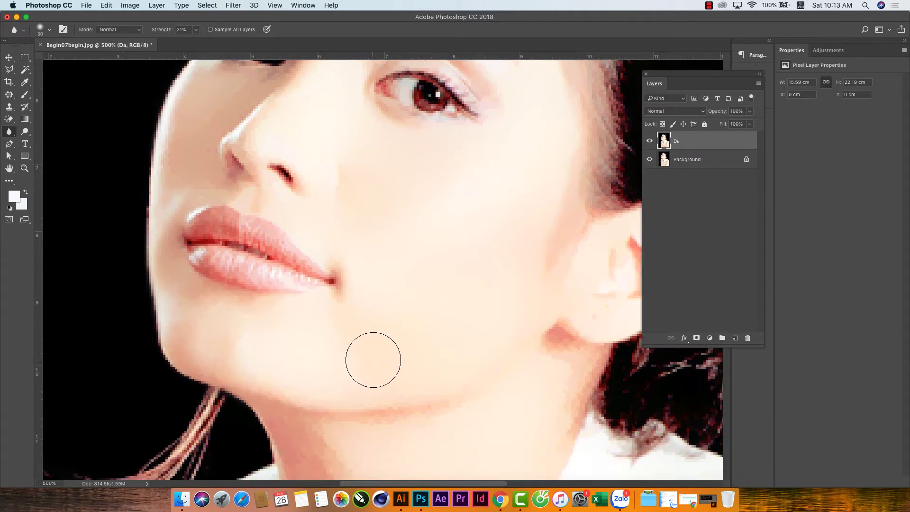
{"action": "scroll", "coordinate": [374, 360], "scroll_direction": "down", "scroll_amount": 2}
{"action": "scroll", "coordinate": [378, 351], "scroll_direction": "down", "scroll_amount": 2}
{"action": "scroll", "coordinate": [382, 344], "scroll_direction": "down", "scroll_amount": 2}
{"action": "scroll", "coordinate": [383, 343], "scroll_direction": "down", "scroll_amount": 2}
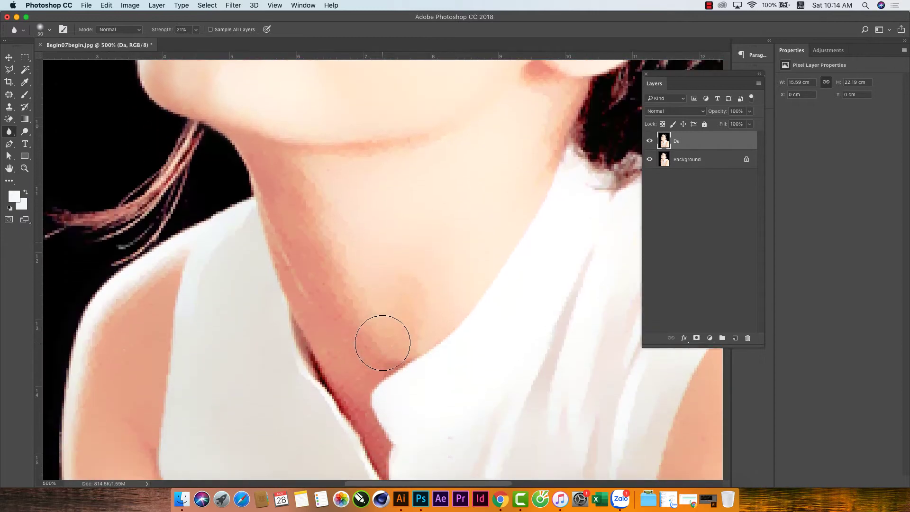
{"action": "scroll", "coordinate": [382, 339], "scroll_direction": "down", "scroll_amount": 2}
{"action": "mouse_move", "coordinate": [351, 311]}
{"action": "left_mouse_down"}
{"action": "mouse_move", "coordinate": [313, 145]}
{"action": "mouse_move", "coordinate": [455, 91]}
{"action": "mouse_move", "coordinate": [427, 276]}
{"action": "mouse_move", "coordinate": [417, 243]}
{"action": "mouse_move", "coordinate": [382, 397]}
{"action": "mouse_move", "coordinate": [429, 268]}
{"action": "mouse_move", "coordinate": [313, 285]}
{"action": "mouse_move", "coordinate": [332, 138]}
{"action": "mouse_move", "coordinate": [384, 169]}
{"action": "left_mouse_up"}
{"action": "scroll", "coordinate": [383, 270], "scroll_direction": "up", "scroll_amount": 3}
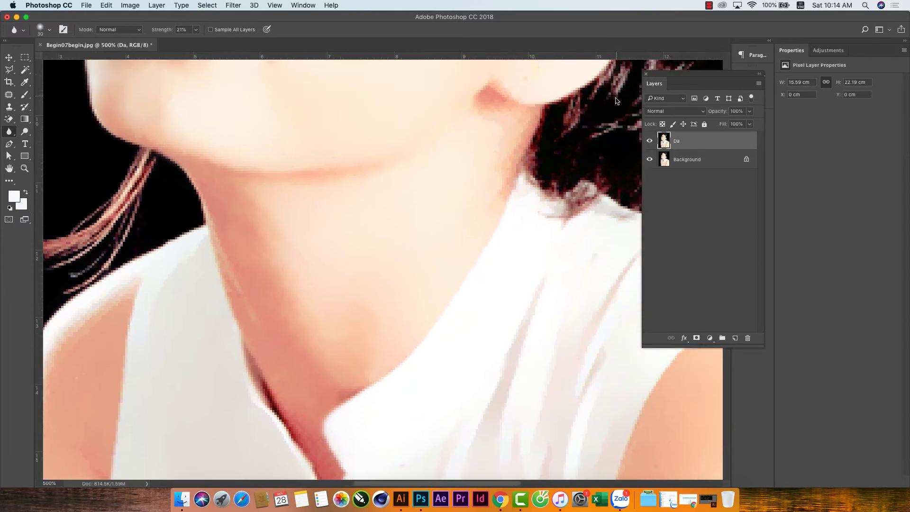
{"action": "mouse_move", "coordinate": [491, 159]}
{"action": "left_mouse_down"}
{"action": "mouse_move", "coordinate": [479, 147]}
{"action": "mouse_move", "coordinate": [535, 222]}
{"action": "left_mouse_up"}
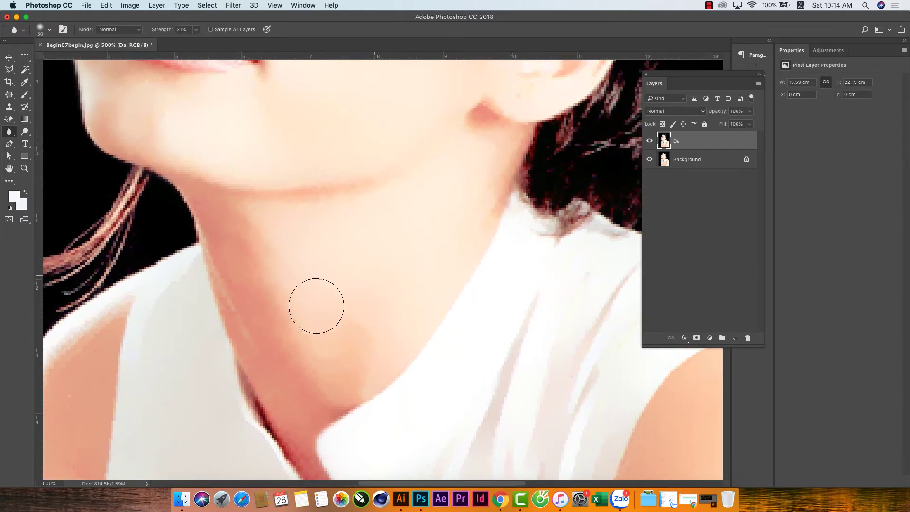
Step: Scroll down over the collar and arms to review the softened skin
{"action": "scroll", "coordinate": [177, 291], "scroll_direction": "left", "scroll_amount": 5}
{"action": "scroll", "coordinate": [213, 243], "scroll_direction": "down", "scroll_amount": 3}
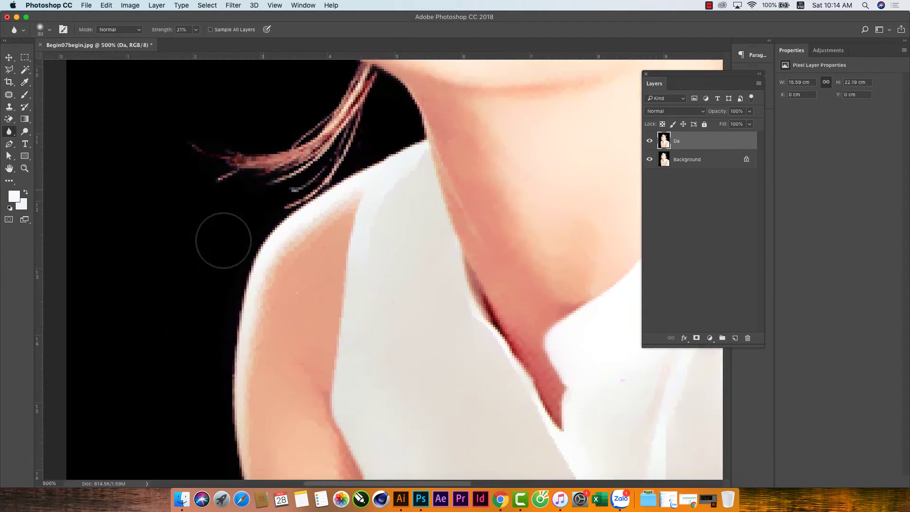
{"action": "scroll", "coordinate": [224, 244], "scroll_direction": "down", "scroll_amount": 5}
{"action": "scroll", "coordinate": [270, 258], "scroll_direction": "down", "scroll_amount": 3}
{"action": "scroll", "coordinate": [268, 260], "scroll_direction": "down", "scroll_amount": 3}
{"action": "scroll", "coordinate": [268, 299], "scroll_direction": "up", "scroll_amount": 1}
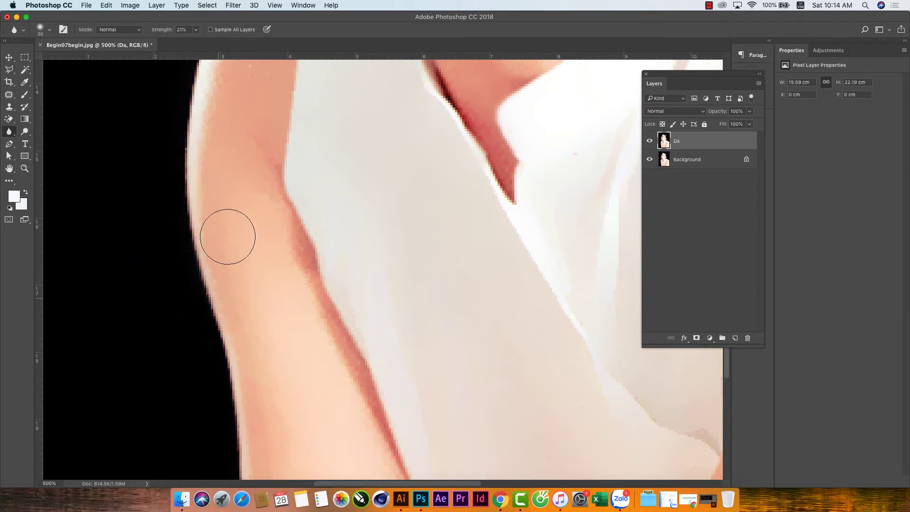
{"action": "scroll", "coordinate": [239, 111], "scroll_direction": "up", "scroll_amount": 3}
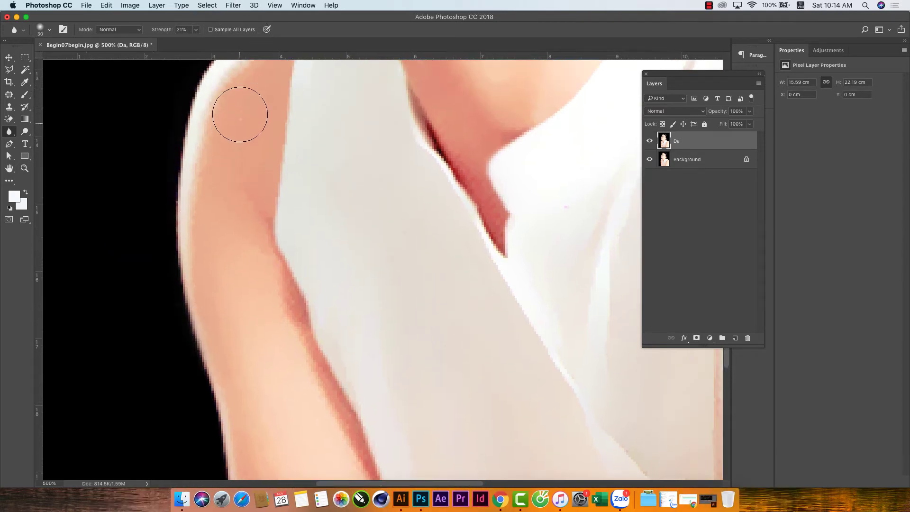
{"action": "scroll", "coordinate": [241, 199], "scroll_direction": "up", "scroll_amount": 5}
{"action": "scroll", "coordinate": [227, 247], "scroll_direction": "up", "scroll_amount": 1}
{"action": "scroll", "coordinate": [228, 251], "scroll_direction": "down", "scroll_amount": 2}
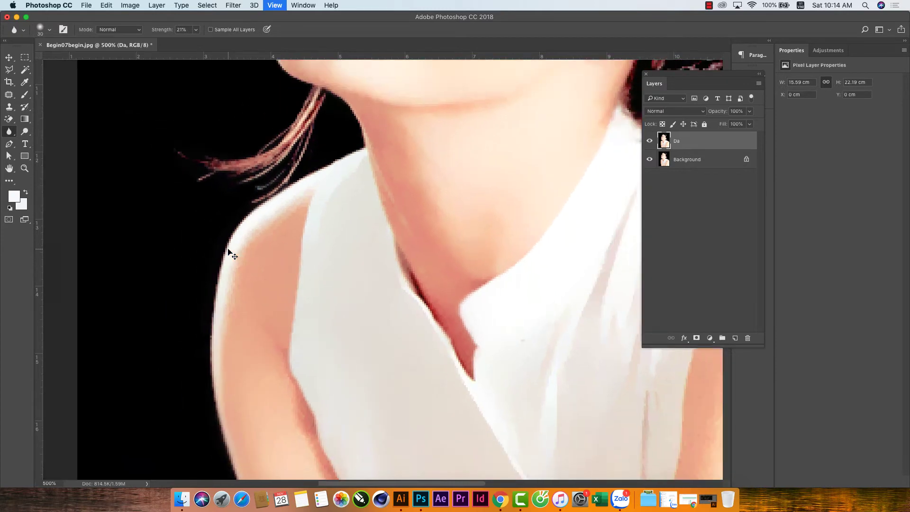
{"action": "scroll", "coordinate": [229, 254], "scroll_direction": "down", "scroll_amount": 1}
{"action": "scroll", "coordinate": [229, 254], "scroll_direction": "down", "scroll_amount": 1}
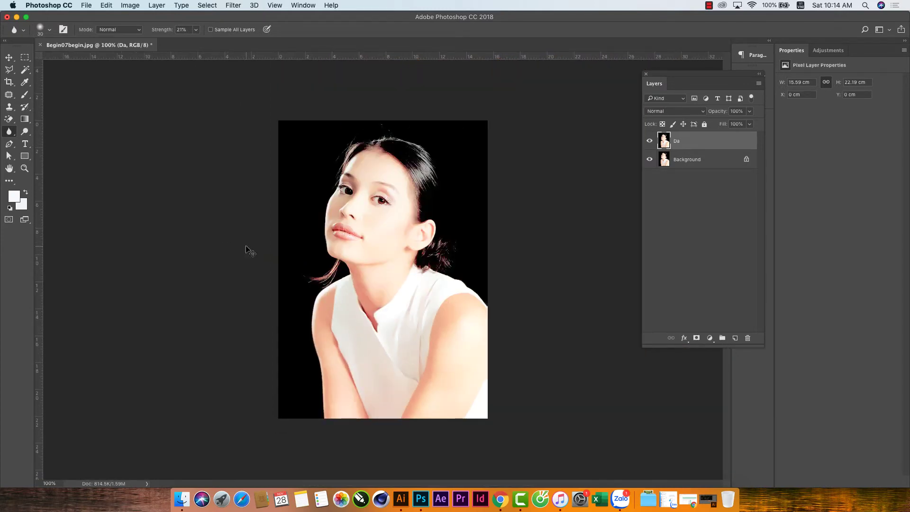
{"action": "scroll", "coordinate": [247, 250], "scroll_direction": "up", "scroll_amount": 1}
{"action": "scroll", "coordinate": [247, 250], "scroll_direction": "up", "scroll_amount": 1}
{"action": "scroll", "coordinate": [246, 246], "scroll_direction": "down", "scroll_amount": 5}
{"action": "scroll", "coordinate": [225, 250], "scroll_direction": "down", "scroll_amount": 1}
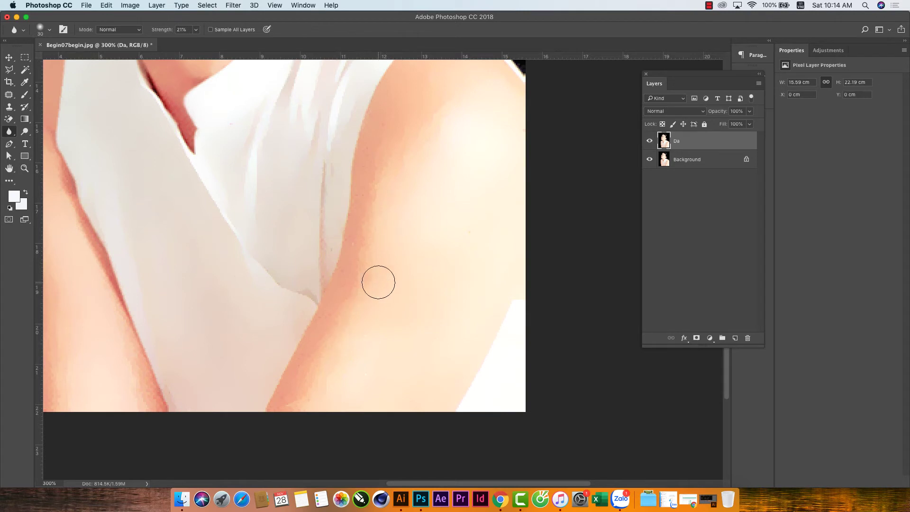
Step: Enlarge the blur brush to 70 and soften both arm edges and the shoulder skin
{"action": "key", "text": "bracketright"}
{"action": "key", "text": "bracketright"}
{"action": "key", "text": "bracketright"}
{"action": "key", "text": "bracketright"}
{"action": "mouse_move", "coordinate": [364, 344]}
{"action": "left_mouse_down"}
{"action": "mouse_move", "coordinate": [342, 335]}
{"action": "mouse_move", "coordinate": [365, 336]}
{"action": "mouse_move", "coordinate": [356, 314]}
{"action": "left_mouse_up"}
{"action": "mouse_move", "coordinate": [105, 368]}
{"action": "left_mouse_down"}
{"action": "mouse_move", "coordinate": [142, 434]}
{"action": "mouse_move", "coordinate": [137, 369]}
{"action": "mouse_move", "coordinate": [118, 332]}
{"action": "mouse_move", "coordinate": [81, 376]}
{"action": "left_mouse_up"}
{"action": "mouse_move", "coordinate": [386, 142]}
{"action": "left_mouse_down"}
{"action": "mouse_move", "coordinate": [398, 142]}
{"action": "mouse_move", "coordinate": [398, 177]}
{"action": "mouse_move", "coordinate": [465, 159]}
{"action": "mouse_move", "coordinate": [447, 108]}
{"action": "mouse_move", "coordinate": [417, 136]}
{"action": "mouse_move", "coordinate": [408, 165]}
{"action": "left_mouse_up"}
{"action": "scroll", "coordinate": [402, 252], "scroll_direction": "up", "scroll_amount": 10}
{"action": "scroll", "coordinate": [400, 255], "scroll_direction": "up", "scroll_amount": 2}
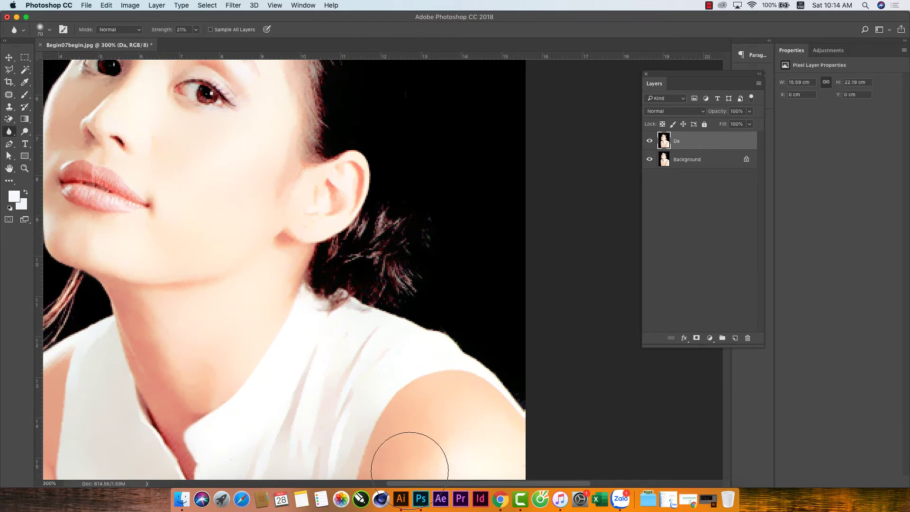
{"action": "mouse_move", "coordinate": [410, 470]}
{"action": "left_mouse_down"}
{"action": "mouse_move", "coordinate": [423, 427]}
{"action": "mouse_move", "coordinate": [407, 437]}
{"action": "left_mouse_up"}
Step: Blur the forehead hairline at size 40, then temple hairline and cheek at size 30
{"action": "scroll", "coordinate": [204, 219], "scroll_direction": "up", "scroll_amount": 4}
{"action": "scroll", "coordinate": [203, 219], "scroll_direction": "left", "scroll_amount": 3}
{"action": "scroll", "coordinate": [214, 209], "scroll_direction": "up", "scroll_amount": 3}
{"action": "scroll", "coordinate": [213, 209], "scroll_direction": "left", "scroll_amount": 1}
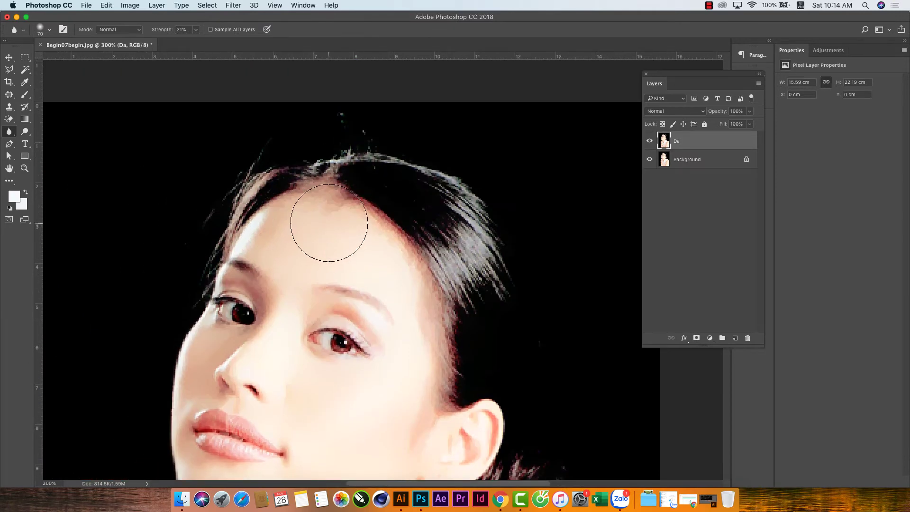
{"action": "key", "text": "bracketleft"}
{"action": "key", "text": "bracketleft"}
{"action": "key", "text": "bracketleft"}
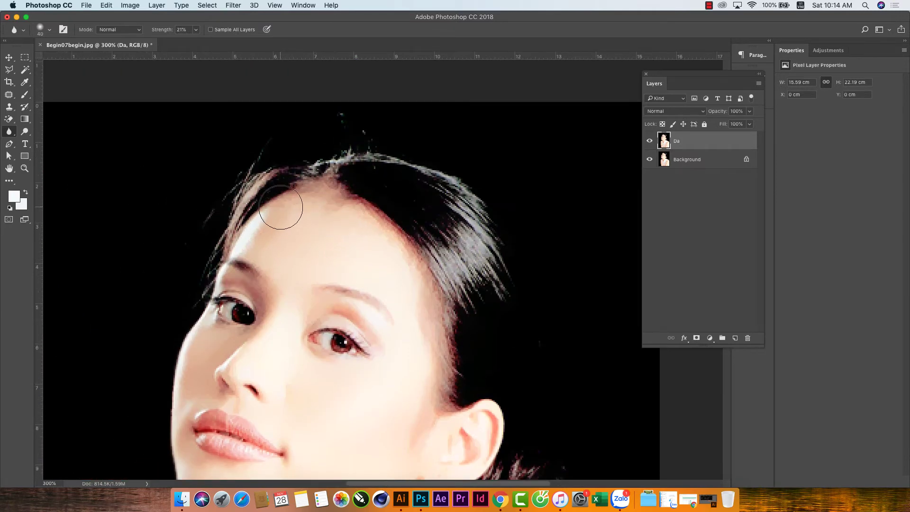
{"action": "left_click_drag", "start_coordinate": [281, 208], "coordinate": [272, 226]}
{"action": "key", "text": "bracketleft"}
{"action": "mouse_move", "coordinate": [394, 249]}
{"action": "left_mouse_down"}
{"action": "mouse_move", "coordinate": [411, 345]}
{"action": "mouse_move", "coordinate": [390, 260]}
{"action": "mouse_move", "coordinate": [372, 232]}
{"action": "mouse_move", "coordinate": [322, 207]}
{"action": "mouse_move", "coordinate": [268, 223]}
{"action": "mouse_move", "coordinate": [340, 207]}
{"action": "mouse_move", "coordinate": [433, 287]}
{"action": "left_mouse_up"}
{"action": "mouse_move", "coordinate": [442, 360]}
{"action": "left_mouse_down"}
{"action": "mouse_move", "coordinate": [396, 414]}
{"action": "mouse_move", "coordinate": [402, 386]}
{"action": "mouse_move", "coordinate": [396, 410]}
{"action": "mouse_move", "coordinate": [383, 343]}
{"action": "mouse_move", "coordinate": [390, 392]}
{"action": "left_mouse_up"}
{"action": "left_click", "coordinate": [9, 169]}
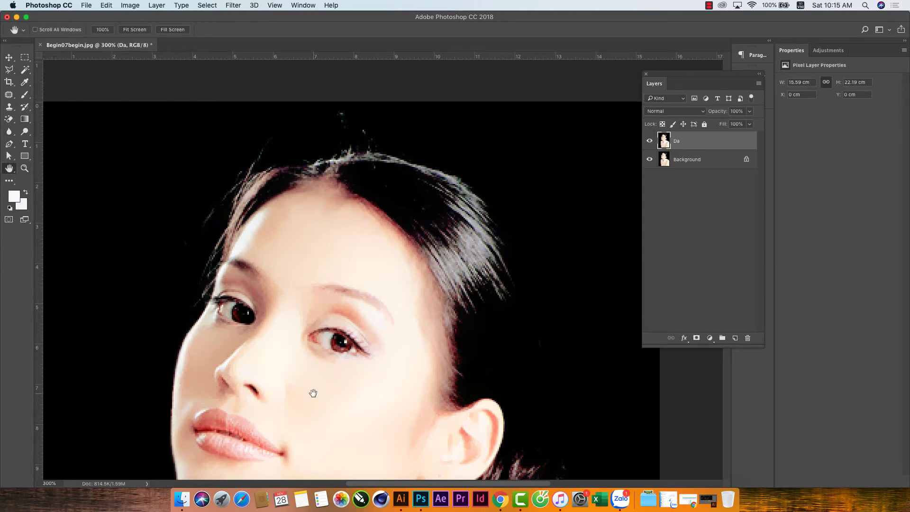
{"action": "left_click_drag", "start_coordinate": [311, 391], "coordinate": [349, 294]}
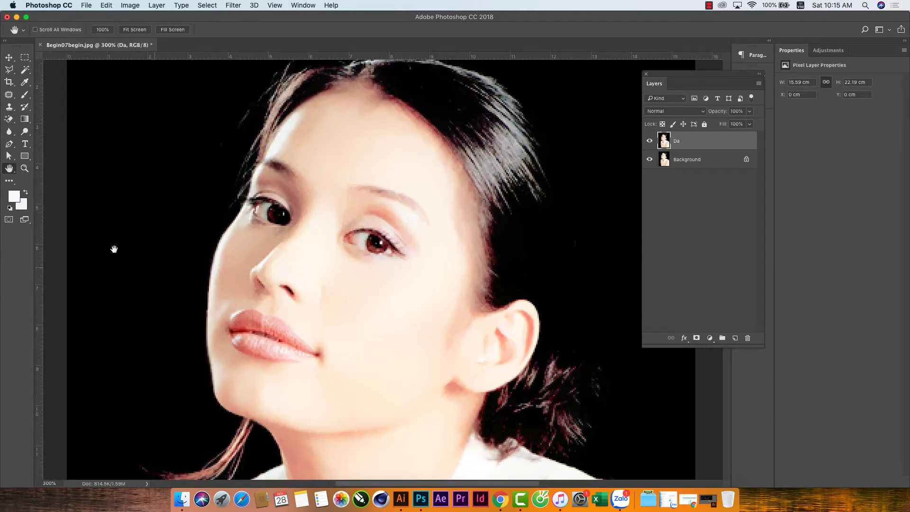
{"action": "left_click", "coordinate": [25, 168]}
{"action": "left_click", "coordinate": [293, 276]}
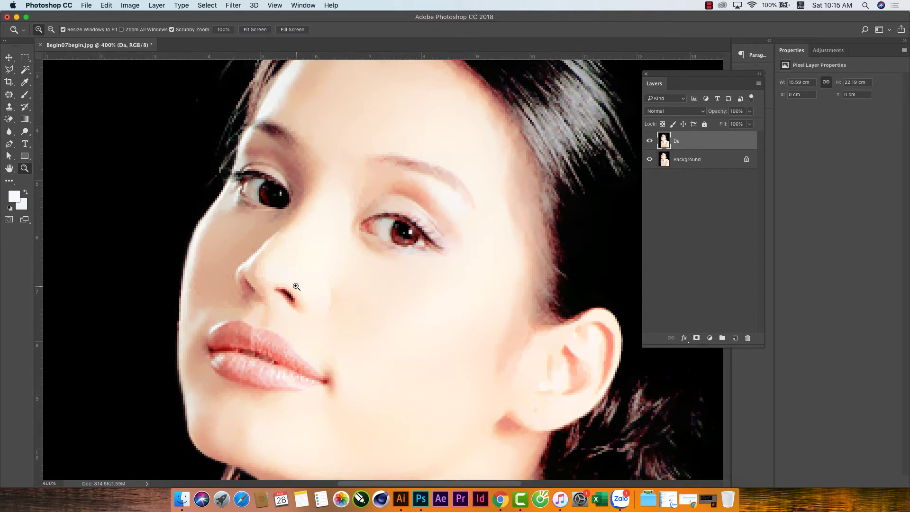
{"action": "left_click", "coordinate": [298, 288]}
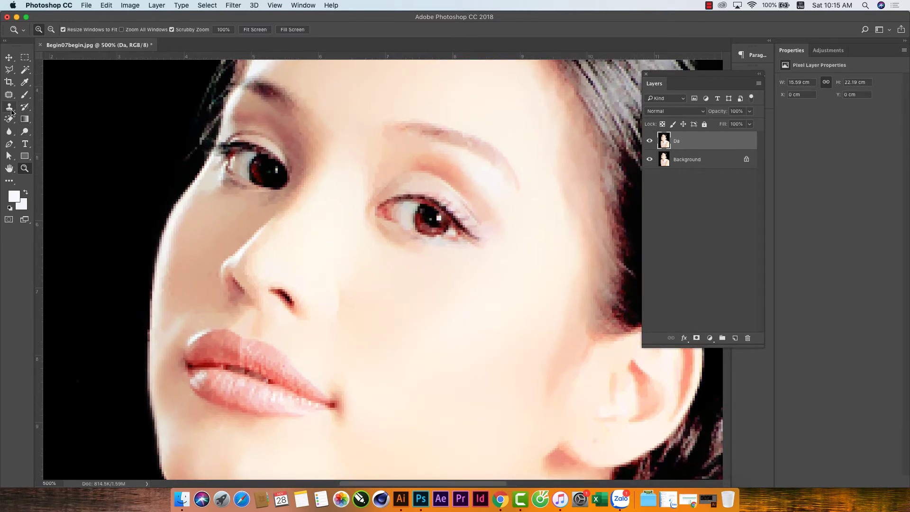
{"action": "left_click", "coordinate": [12, 131]}
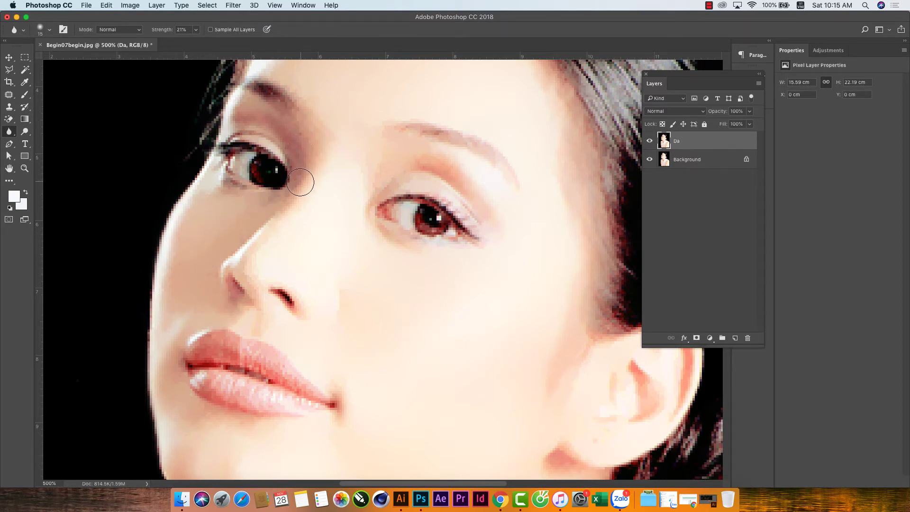
{"action": "left_click", "coordinate": [10, 58]}
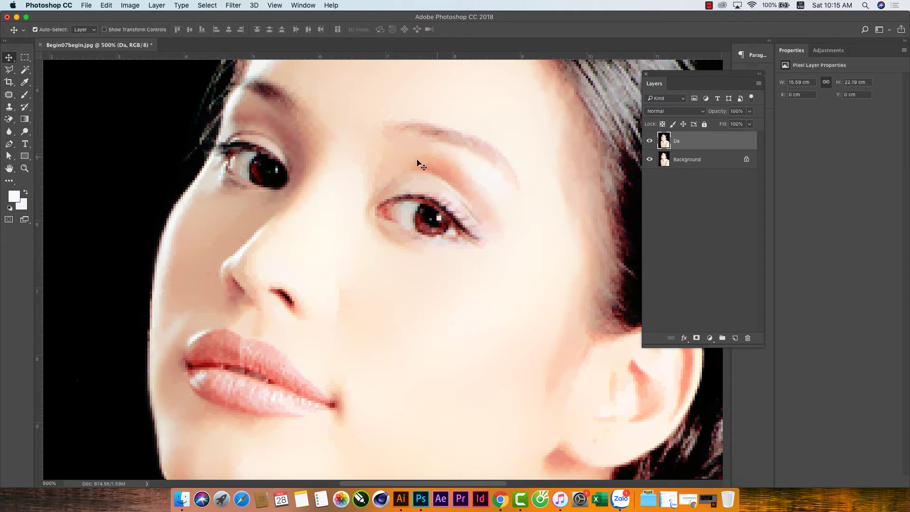
{"action": "left_click", "coordinate": [9, 131]}
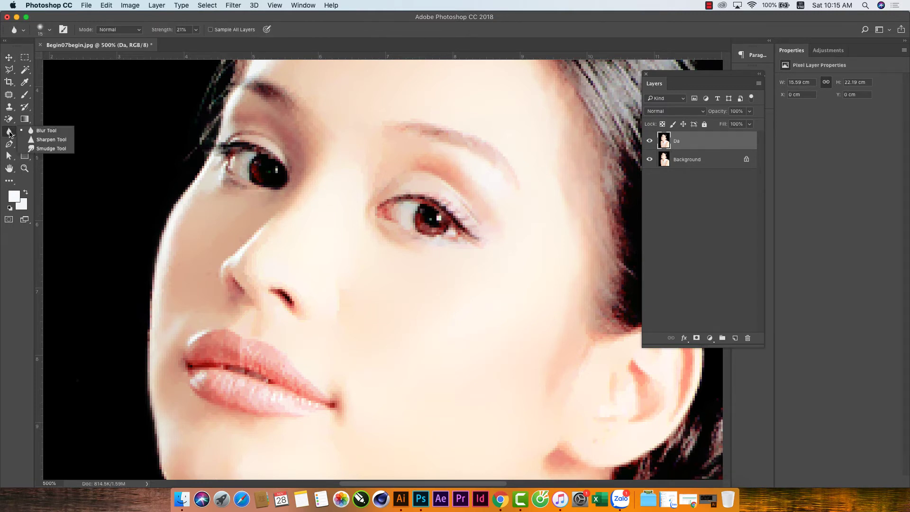
Step: Switch to the Burn Tool from the Dodge tool flyout
{"action": "left_click", "coordinate": [25, 131]}
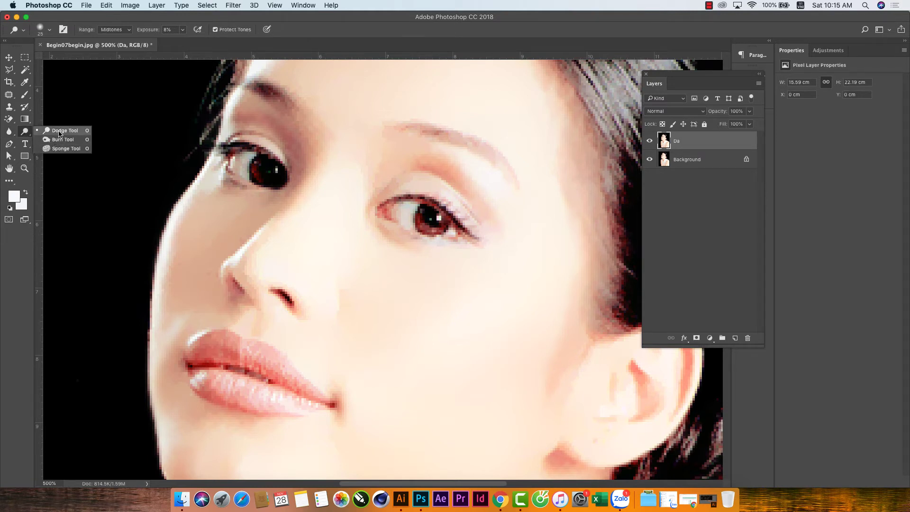
{"action": "left_click", "coordinate": [64, 139]}
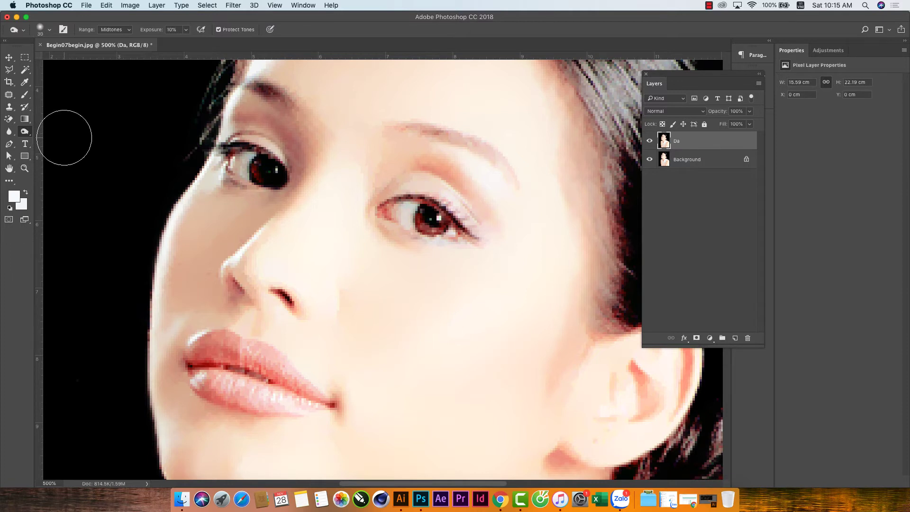
{"action": "left_click", "coordinate": [31, 138]}
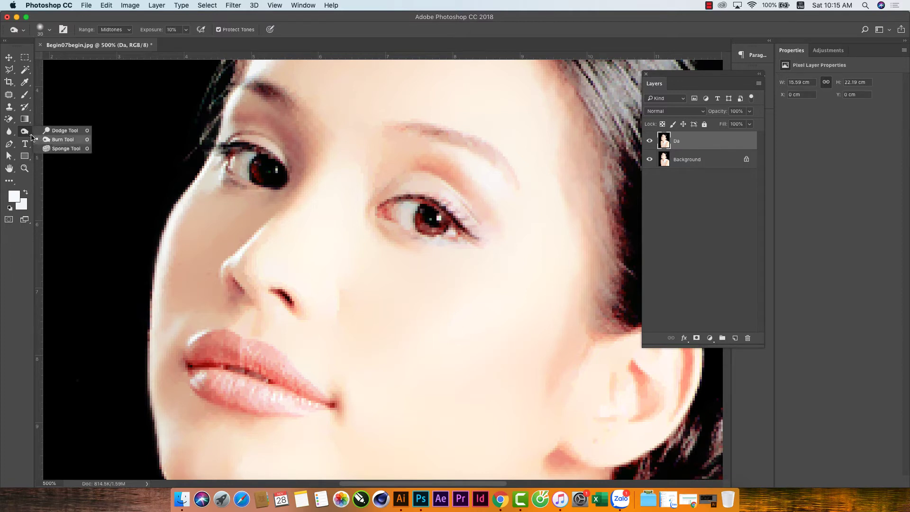
{"action": "left_click", "coordinate": [70, 141]}
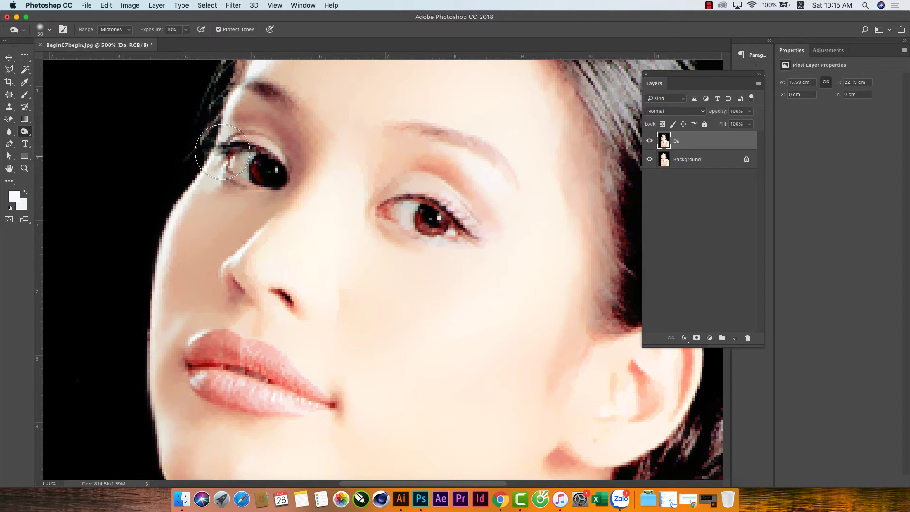
Step: Burn across the right eye, inner to outer corner, at 13% exposure and brush size 15
{"action": "left_click", "coordinate": [187, 30]}
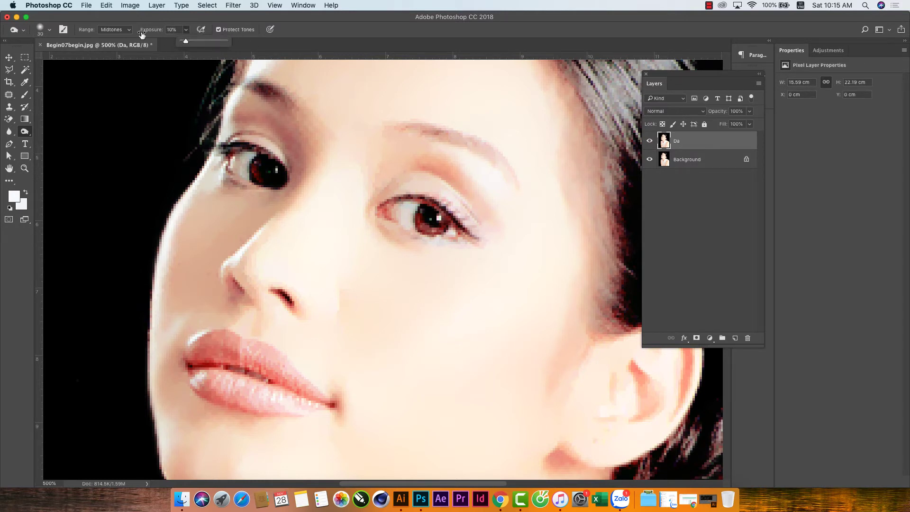
{"action": "left_click", "coordinate": [176, 30]}
{"action": "left_click", "coordinate": [186, 30]}
{"action": "left_click", "coordinate": [423, 221]}
{"action": "key", "text": "bracketleft"}
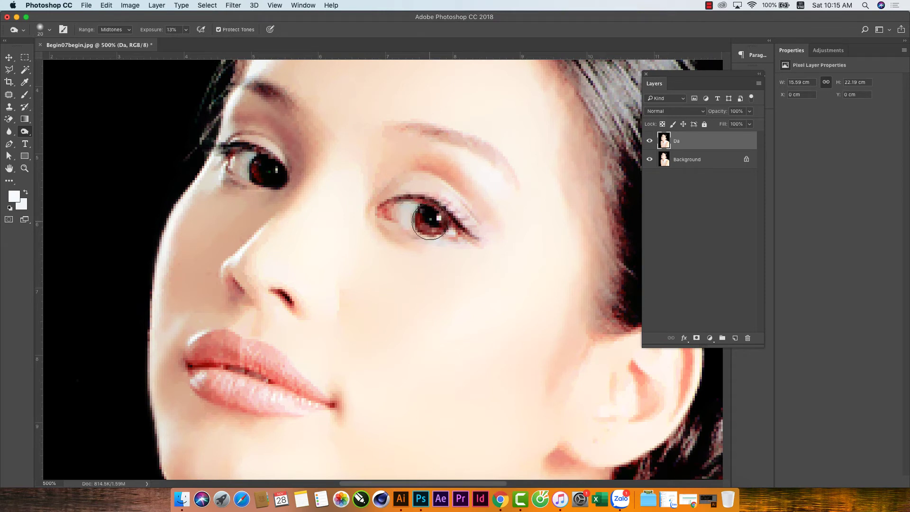
{"action": "key", "text": "bracketleft"}
{"action": "left_click_drag", "start_coordinate": [399, 204], "coordinate": [457, 220]}
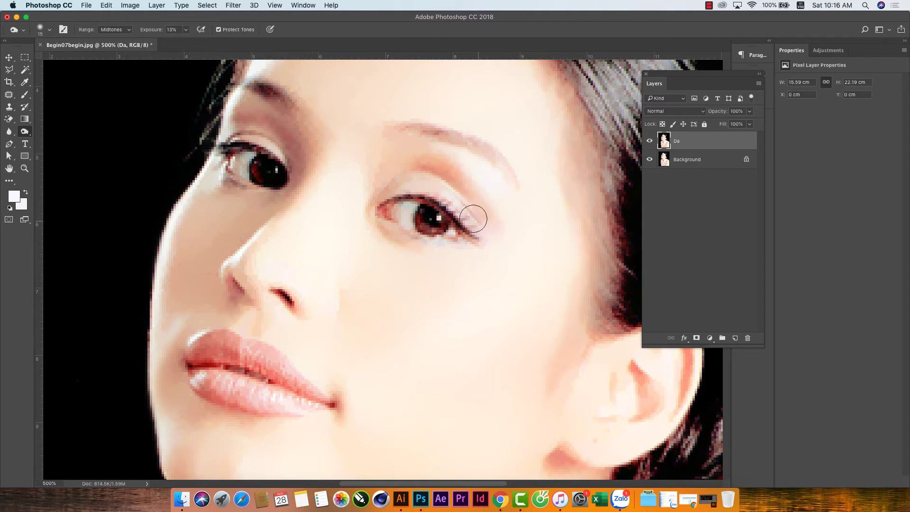
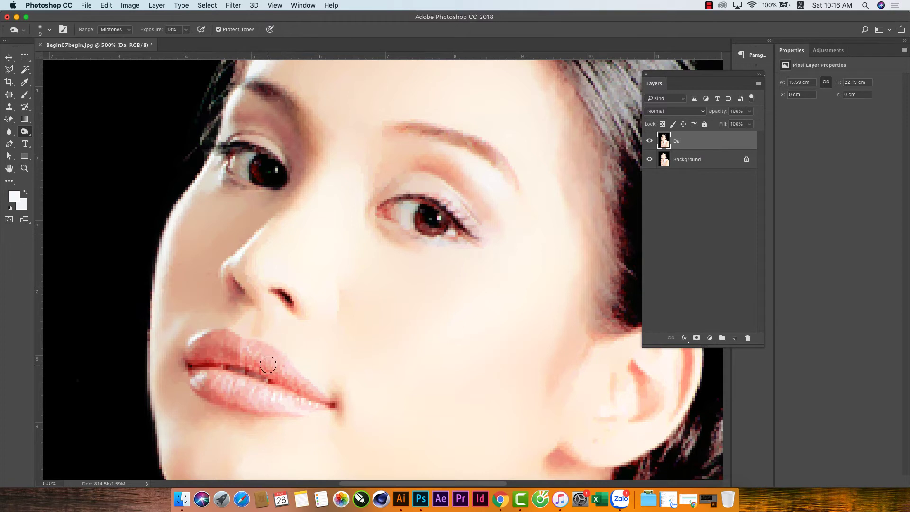
Step: Dodge the lips and the hair highlights beside the forehead with an enlarged brush
{"action": "key", "text": "bracketright"}
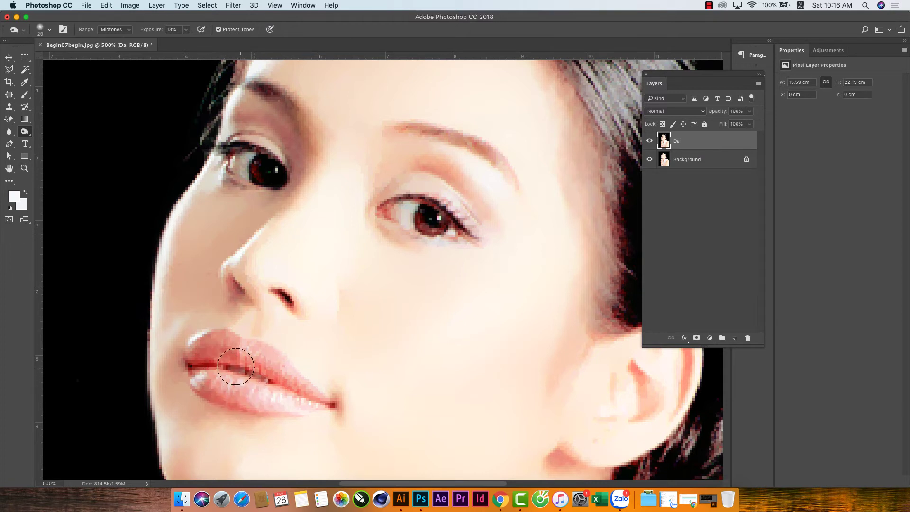
{"action": "left_click_drag", "start_coordinate": [310, 397], "coordinate": [192, 375]}
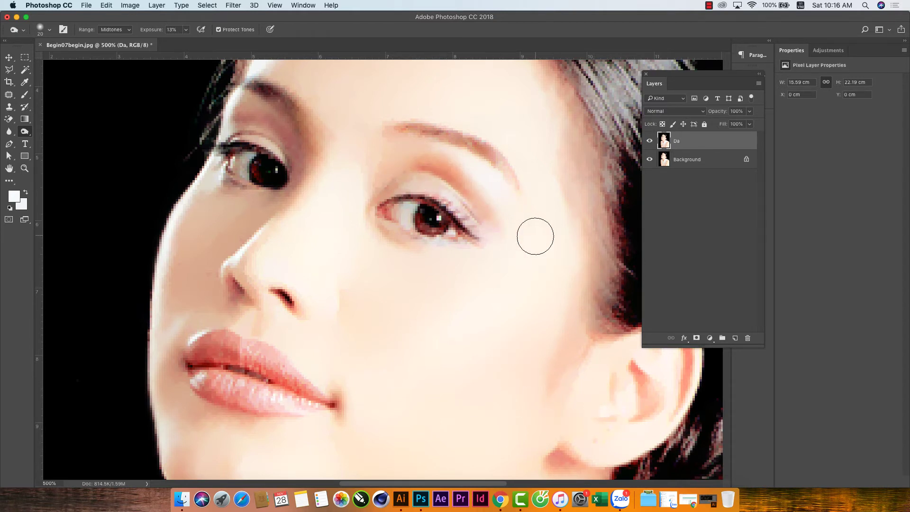
{"action": "left_click_drag", "start_coordinate": [536, 203], "coordinate": [424, 306]}
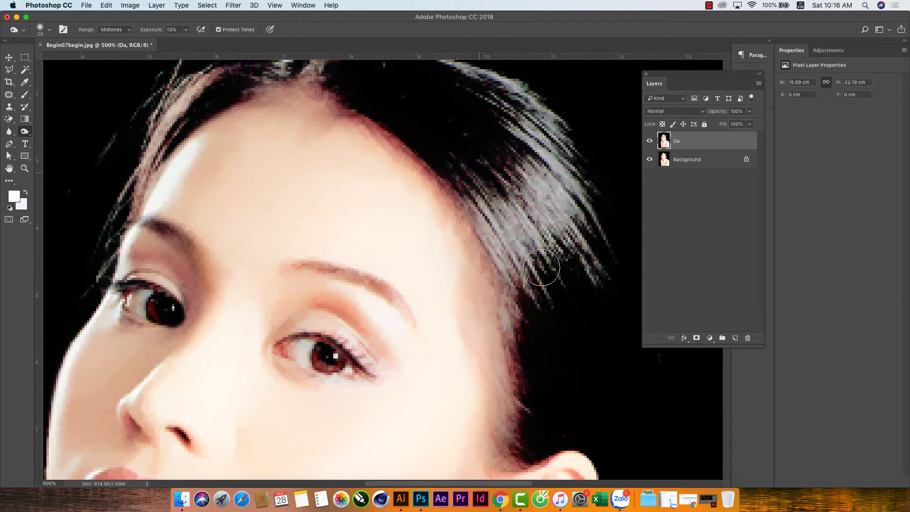
{"action": "key", "text": "bracketright"}
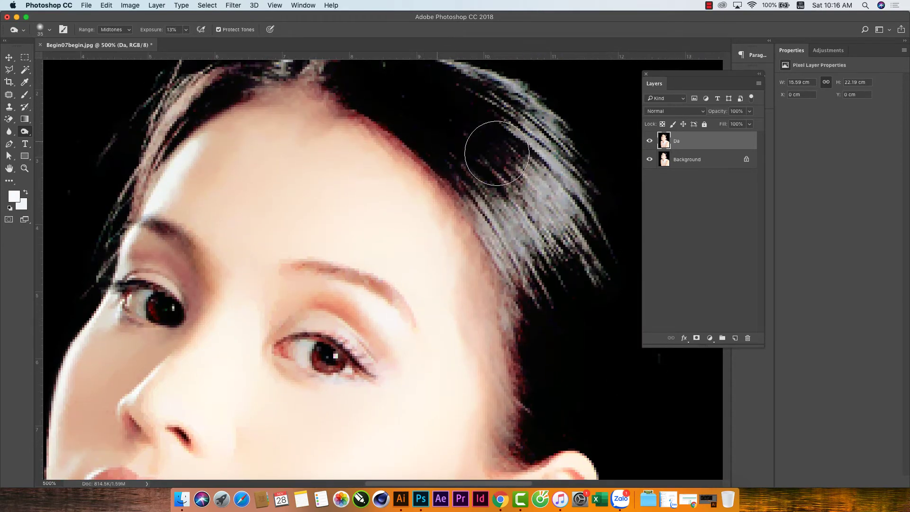
{"action": "key", "text": "bracketright"}
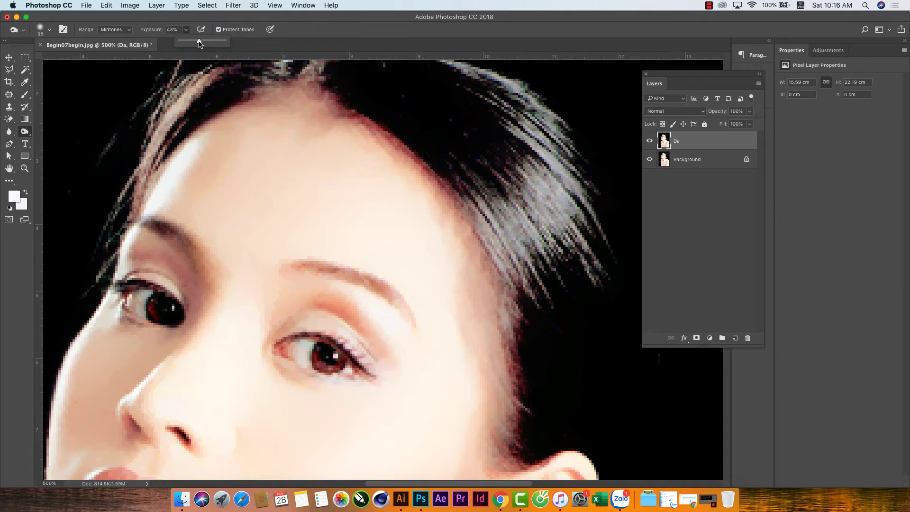
{"action": "left_click_drag", "start_coordinate": [433, 126], "coordinate": [519, 213]}
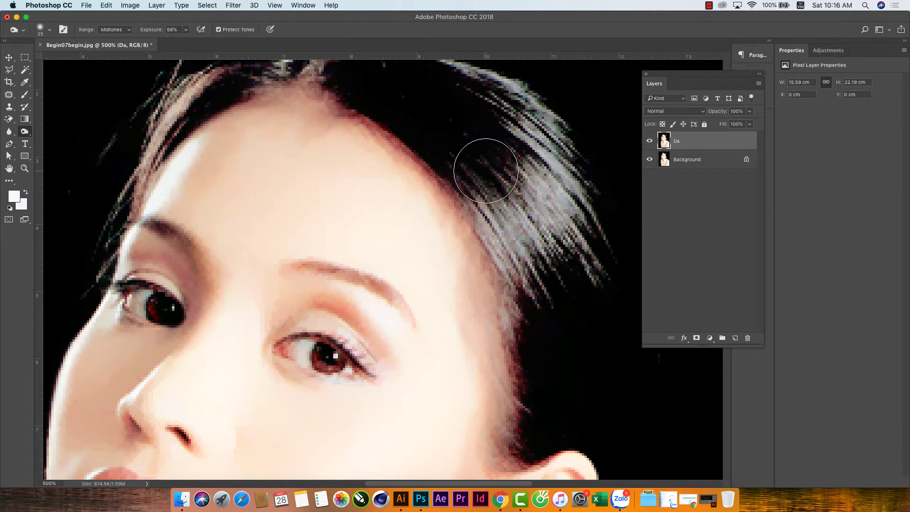
{"action": "key", "text": "bracketleft"}
{"action": "key", "text": "bracketleft"}
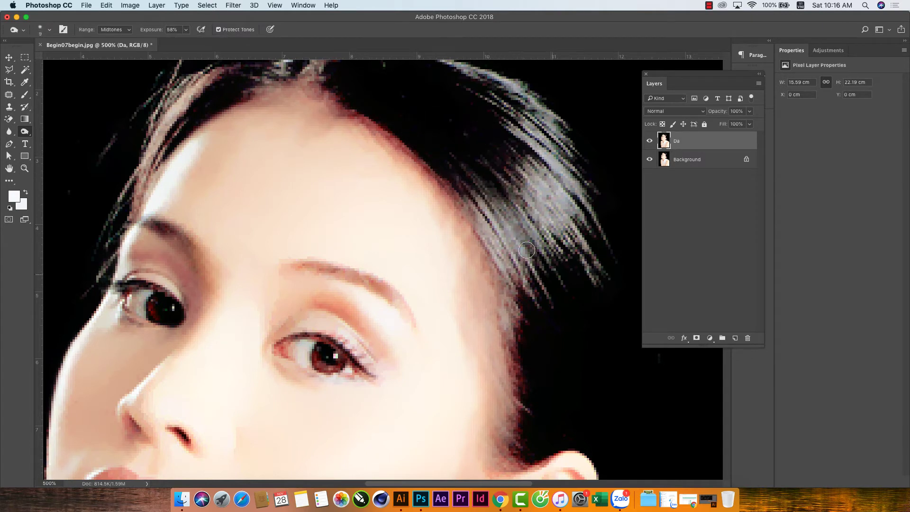
{"action": "left_click_drag", "start_coordinate": [491, 221], "coordinate": [595, 259]}
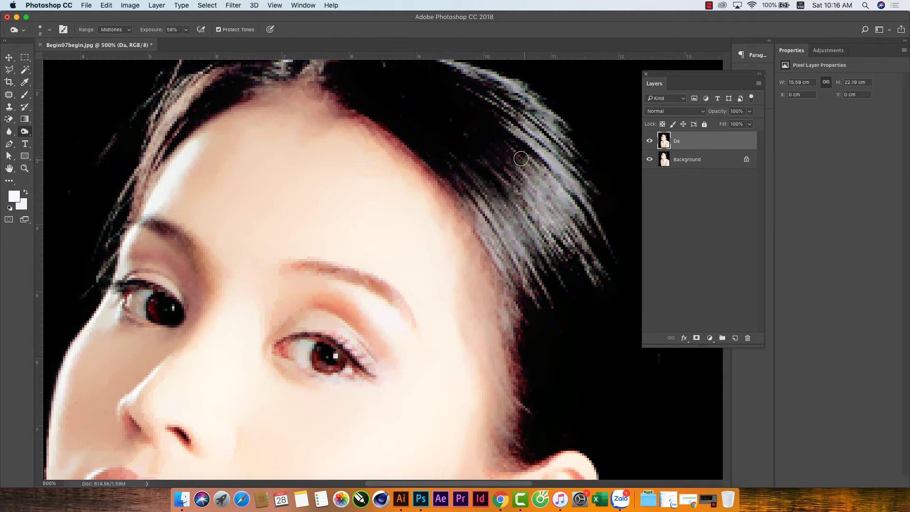
{"action": "left_click_drag", "start_coordinate": [523, 163], "coordinate": [529, 161]}
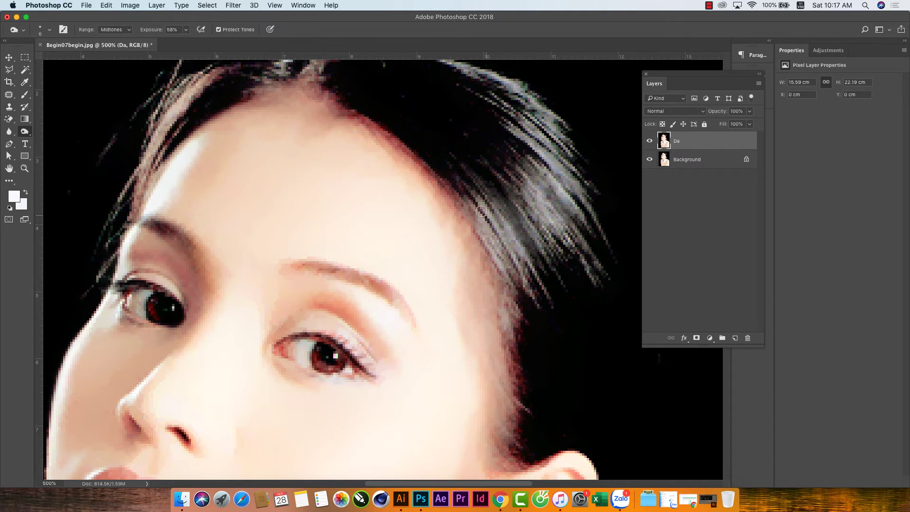
Step: Burn the hair strands above the forehead and along the hairline down toward the ear
{"action": "left_click_drag", "start_coordinate": [481, 211], "coordinate": [542, 310]}
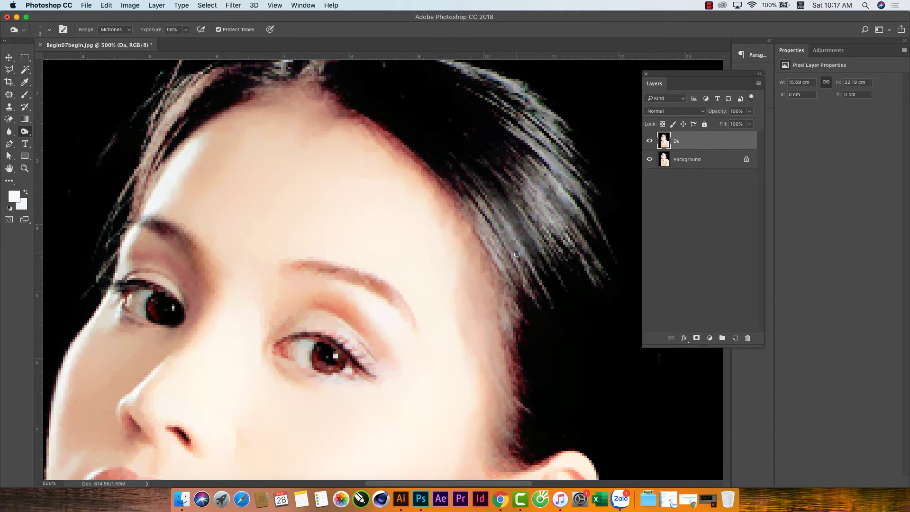
{"action": "left_click_drag", "start_coordinate": [488, 195], "coordinate": [542, 307]}
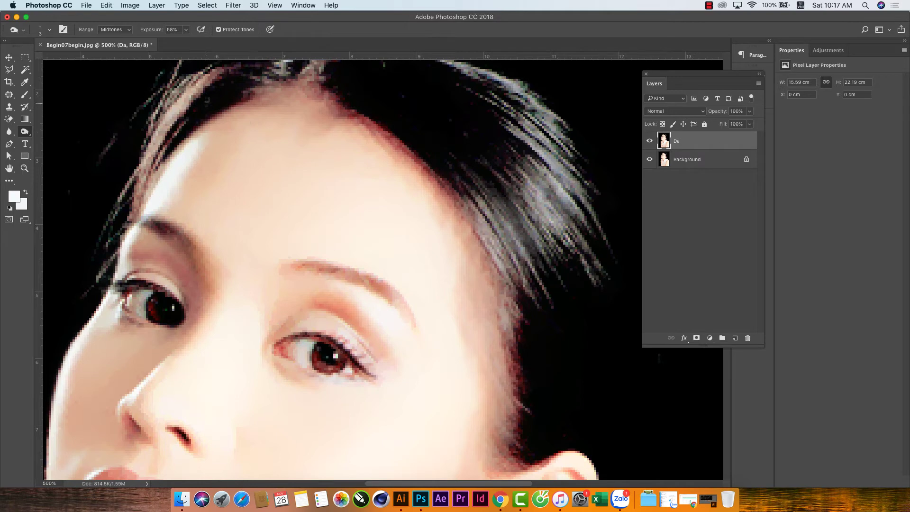
{"action": "left_click_drag", "start_coordinate": [156, 147], "coordinate": [214, 80]}
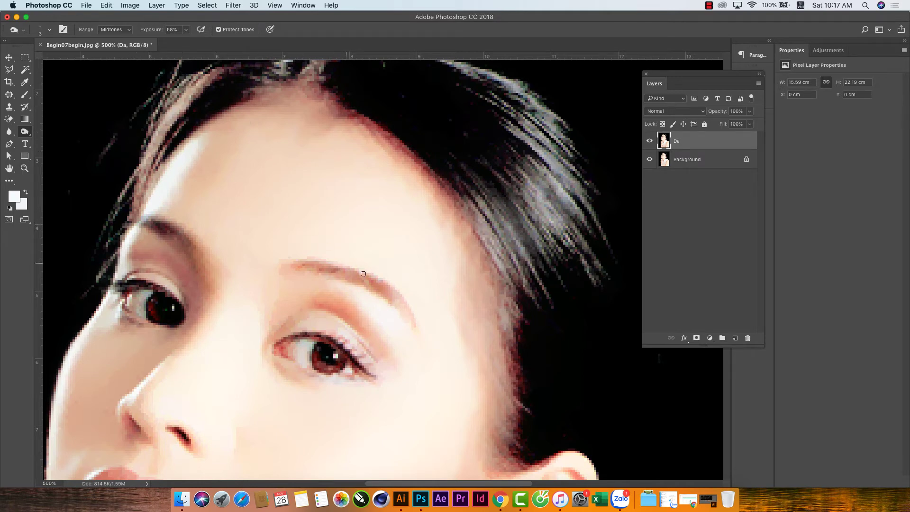
{"action": "left_click_drag", "start_coordinate": [421, 309], "coordinate": [304, 165]}
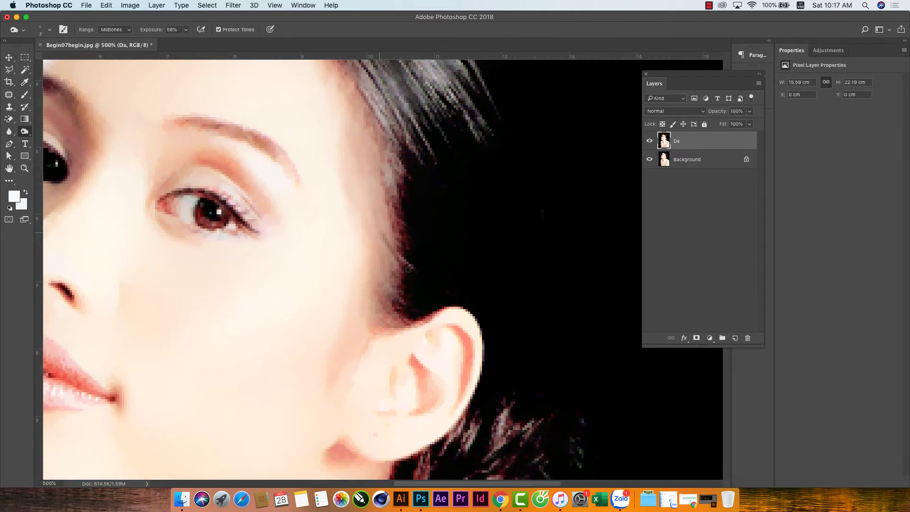
{"action": "mouse_move", "coordinate": [377, 201]}
{"action": "left_mouse_down"}
{"action": "mouse_move", "coordinate": [396, 247]}
{"action": "mouse_move", "coordinate": [377, 148]}
{"action": "mouse_move", "coordinate": [398, 230]}
{"action": "left_mouse_up"}
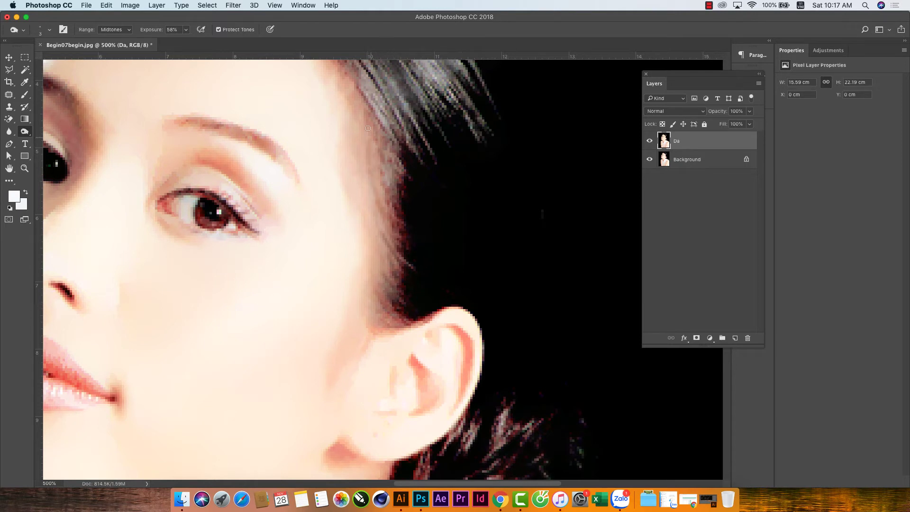
{"action": "left_click_drag", "start_coordinate": [368, 128], "coordinate": [396, 290]}
{"action": "left_click_drag", "start_coordinate": [389, 140], "coordinate": [388, 212]}
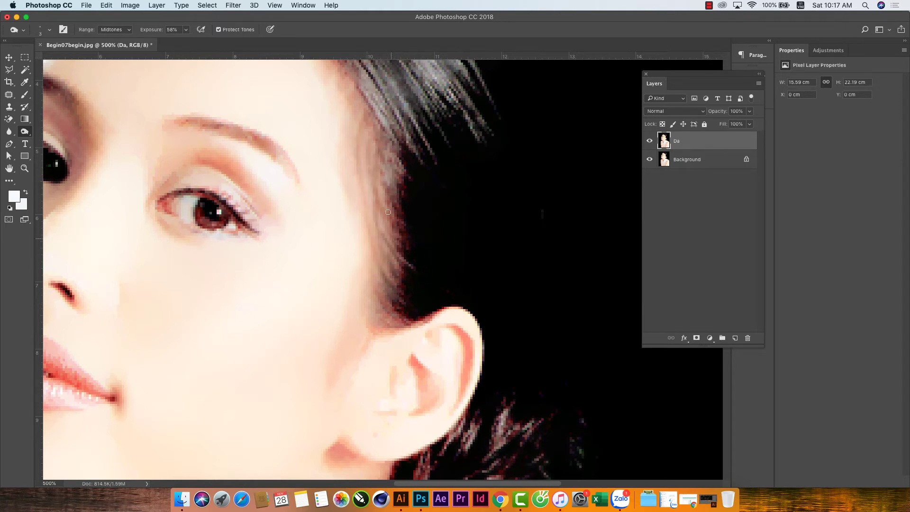
{"action": "left_click_drag", "start_coordinate": [364, 171], "coordinate": [396, 247]}
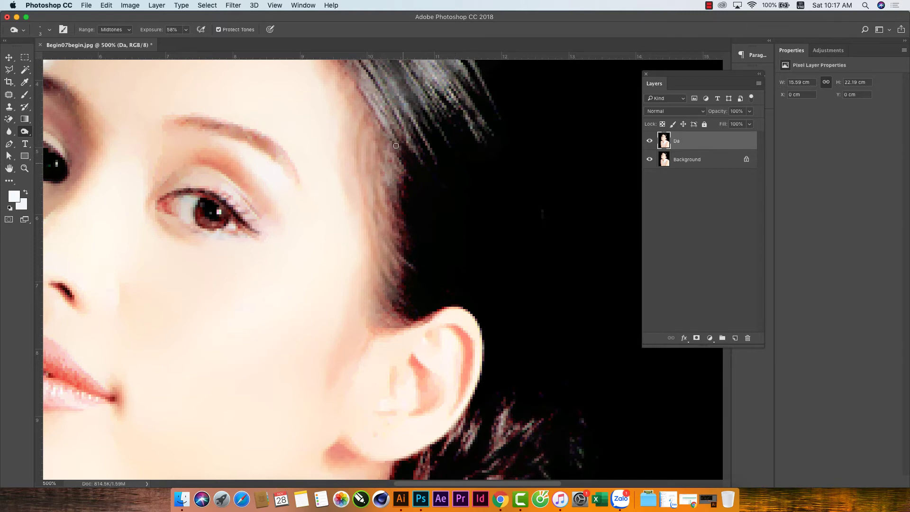
{"action": "left_click_drag", "start_coordinate": [396, 145], "coordinate": [394, 185]}
Step: Zoom out to 300% and burn the fold line on the white top
{"action": "key", "text": "super+minus"}
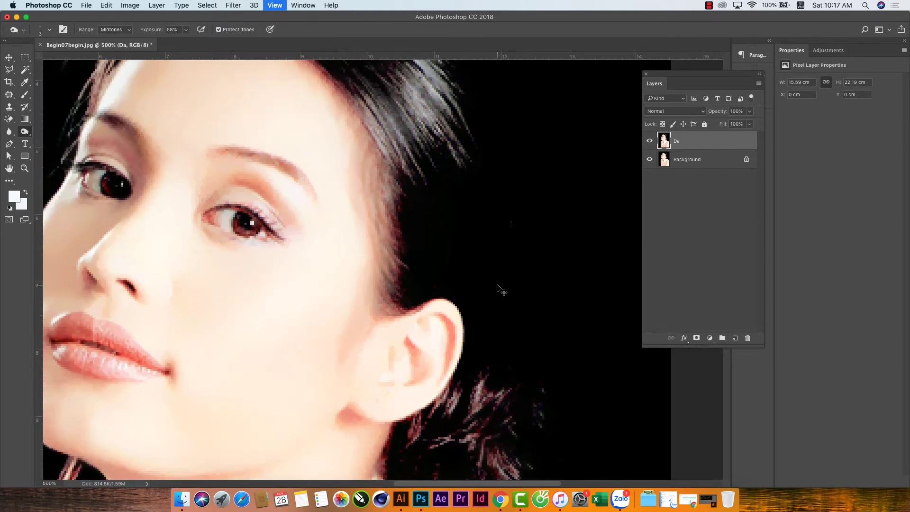
{"action": "key", "text": "super+minus"}
{"action": "left_click_drag", "start_coordinate": [418, 393], "coordinate": [423, 164]}
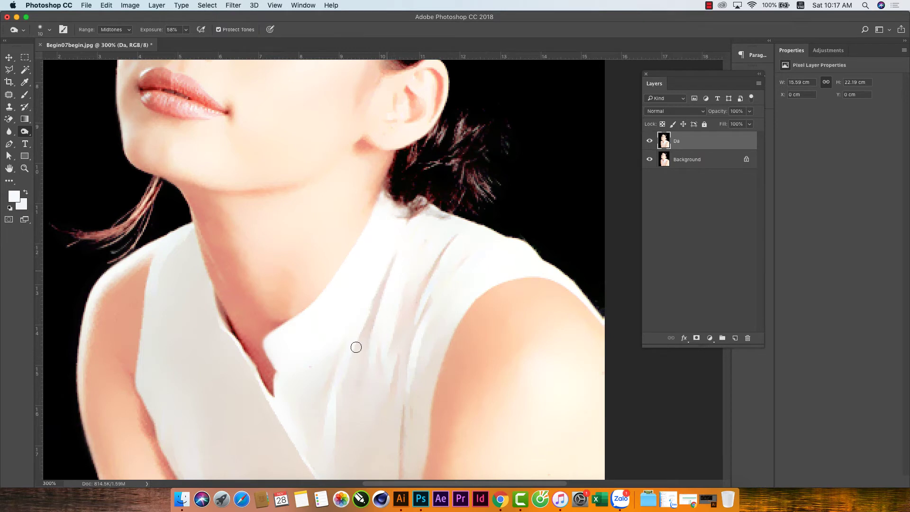
{"action": "left_click_drag", "start_coordinate": [400, 368], "coordinate": [392, 471]}
{"action": "left_click_drag", "start_coordinate": [400, 393], "coordinate": [392, 475]}
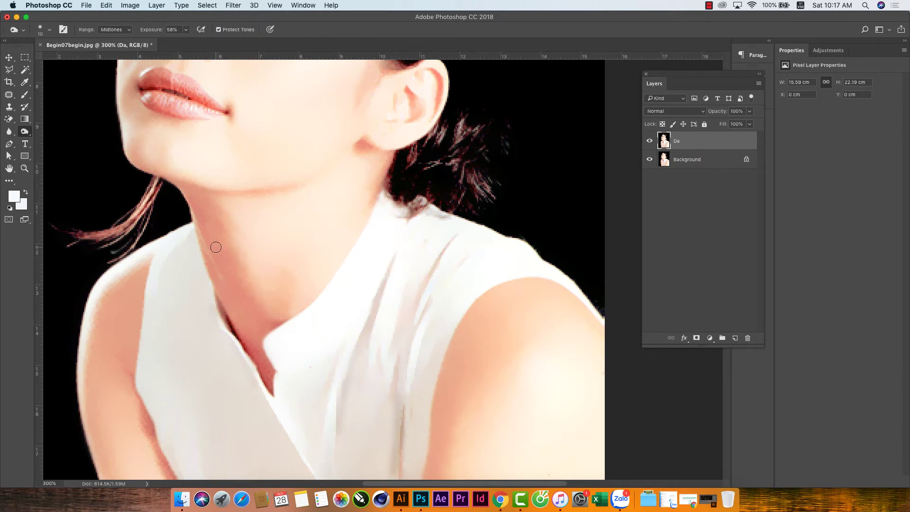
Step: Darken the neck shadow along the collar and the top's left edge, undoing the too-dark fold stroke
{"action": "mouse_move", "coordinate": [199, 218]}
{"action": "left_mouse_down"}
{"action": "mouse_move", "coordinate": [220, 325]}
{"action": "mouse_move", "coordinate": [266, 378]}
{"action": "left_mouse_up"}
{"action": "key", "text": "bracketright"}
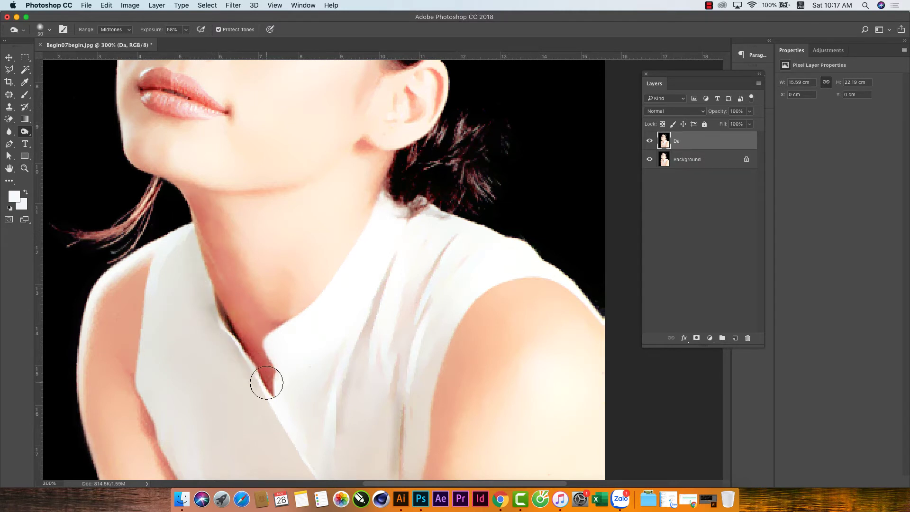
{"action": "mouse_move", "coordinate": [151, 274]}
{"action": "left_mouse_down"}
{"action": "mouse_move", "coordinate": [141, 360]}
{"action": "mouse_move", "coordinate": [179, 467]}
{"action": "left_mouse_up"}
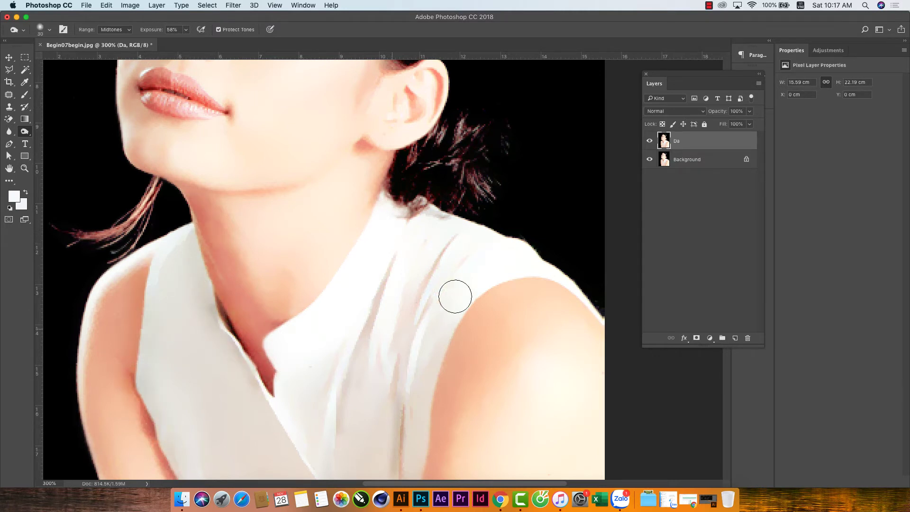
{"action": "mouse_move", "coordinate": [402, 212]}
{"action": "left_mouse_down"}
{"action": "mouse_move", "coordinate": [429, 211]}
{"action": "mouse_move", "coordinate": [443, 252]}
{"action": "left_mouse_up"}
{"action": "key", "text": "super+z"}
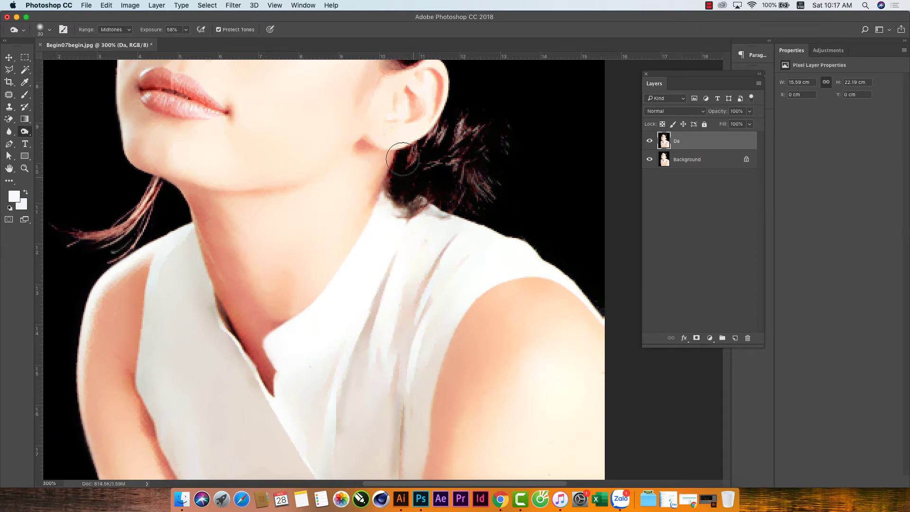
Step: Burn the shadow under the earlobe and the hair along the top hairline
{"action": "mouse_move", "coordinate": [365, 134]}
{"action": "left_mouse_down"}
{"action": "mouse_move", "coordinate": [403, 136]}
{"action": "mouse_move", "coordinate": [374, 144]}
{"action": "left_mouse_up"}
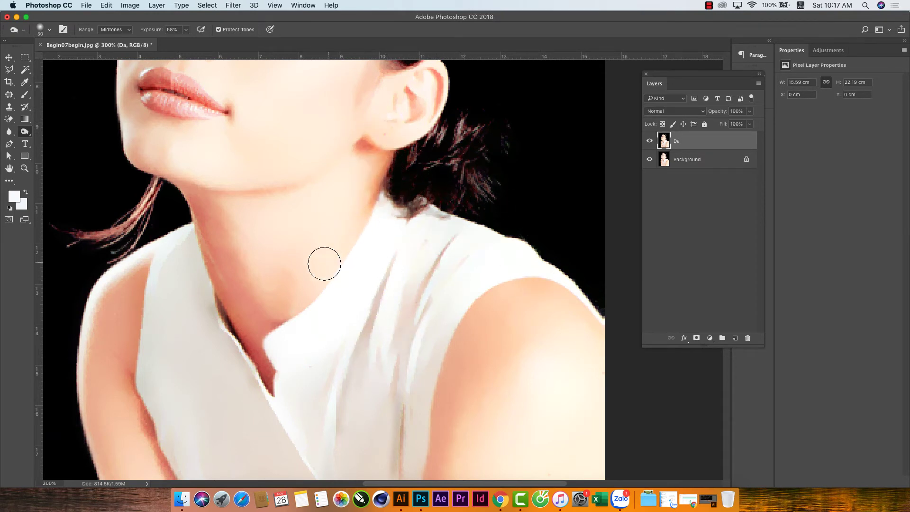
{"action": "left_click_drag", "start_coordinate": [168, 193], "coordinate": [192, 258]}
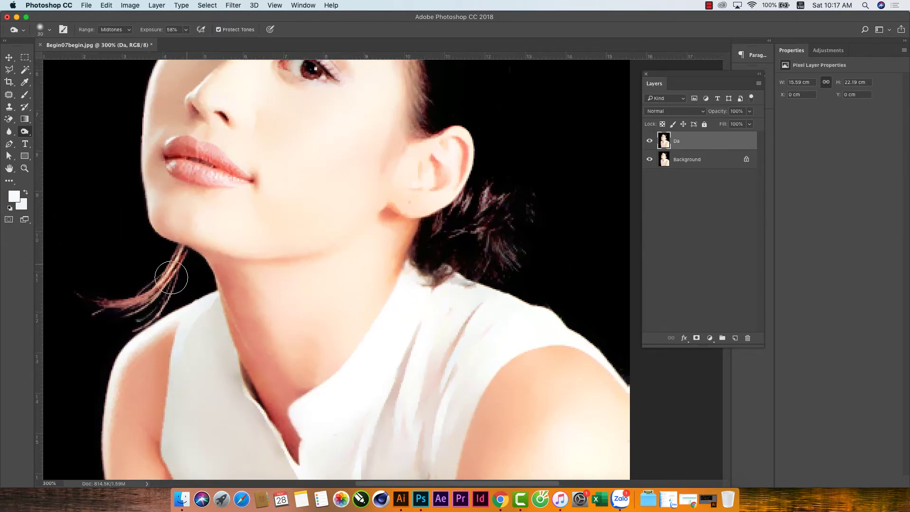
{"action": "scroll", "coordinate": [282, 366], "scroll_direction": "up", "scroll_amount": 5}
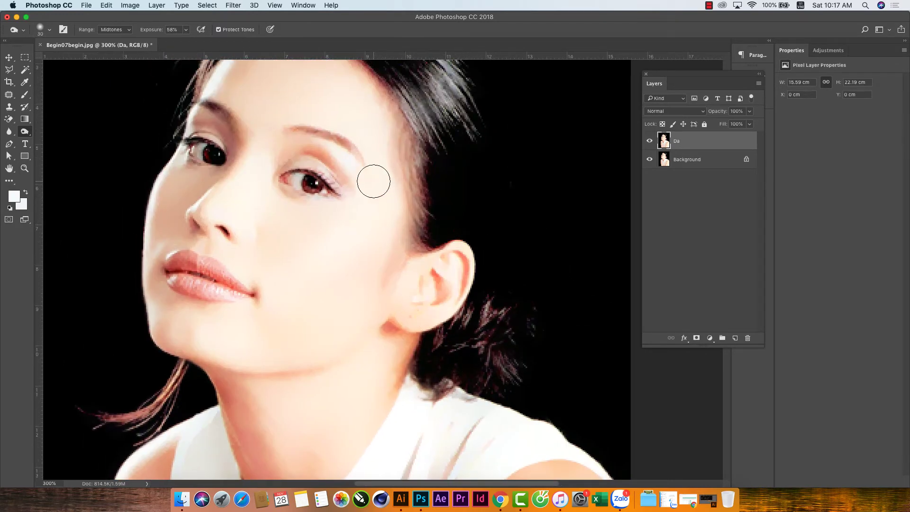
{"action": "scroll", "coordinate": [370, 182], "scroll_direction": "up", "scroll_amount": 5}
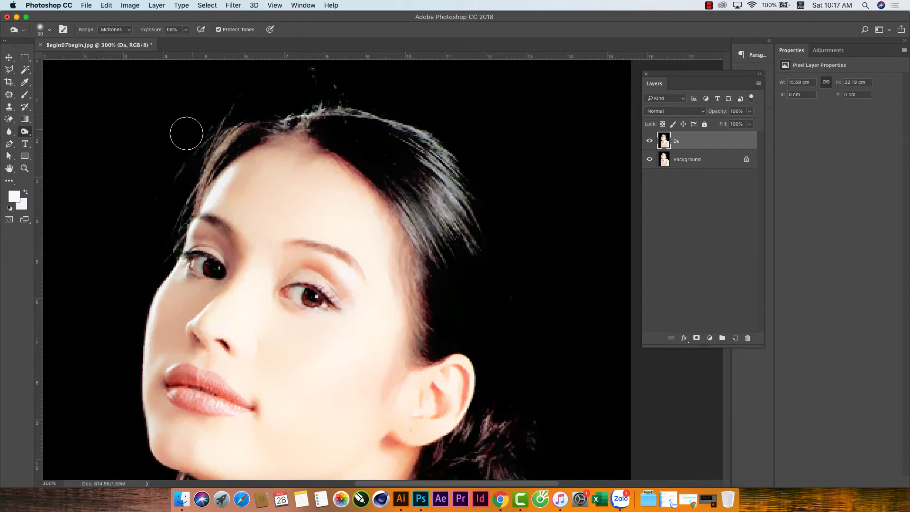
{"action": "left_click_drag", "start_coordinate": [416, 112], "coordinate": [228, 141]}
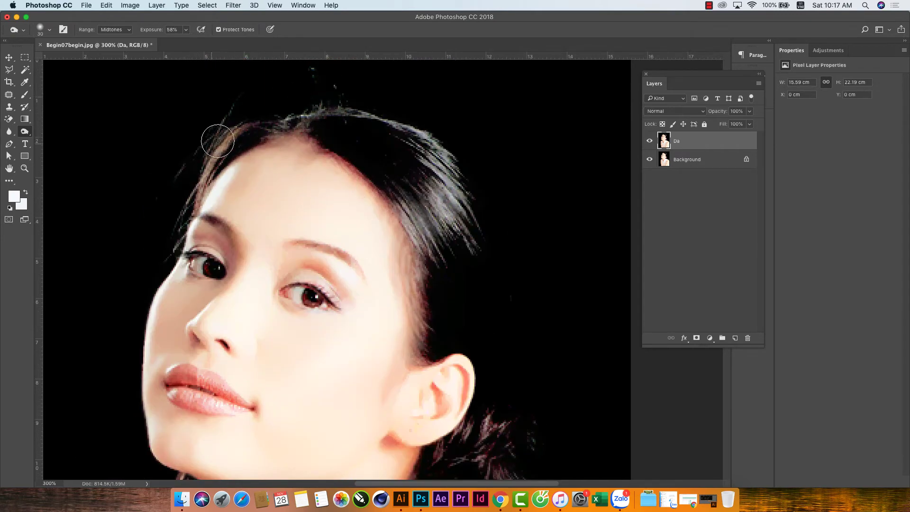
Step: Zoom in on the nose, select the Dodge tool with a smaller brush, and raise exposure to 13%
{"action": "key", "text": "z"}
{"action": "left_click", "coordinate": [252, 329]}
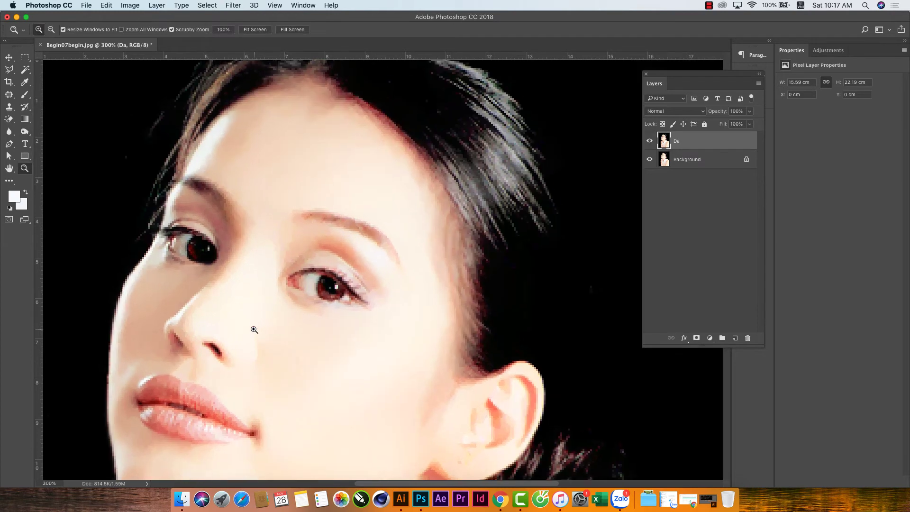
{"action": "left_click", "coordinate": [27, 132]}
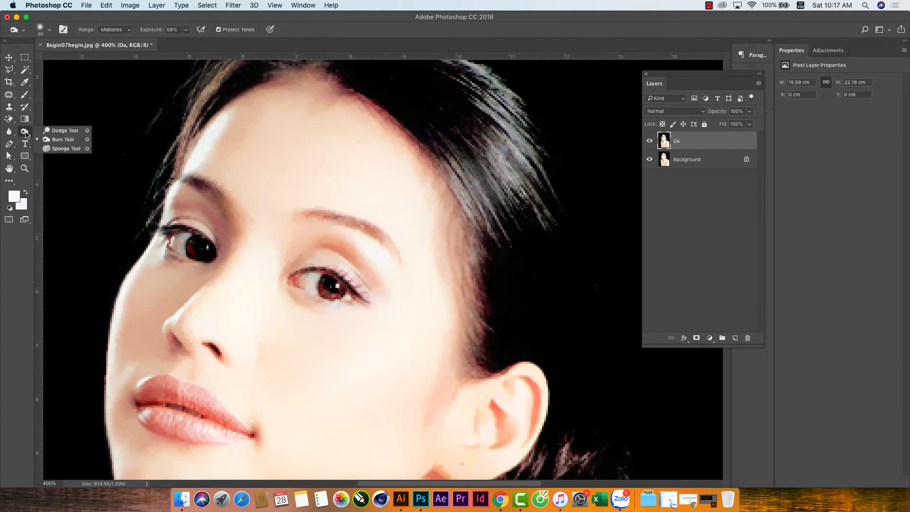
{"action": "left_click", "coordinate": [62, 130]}
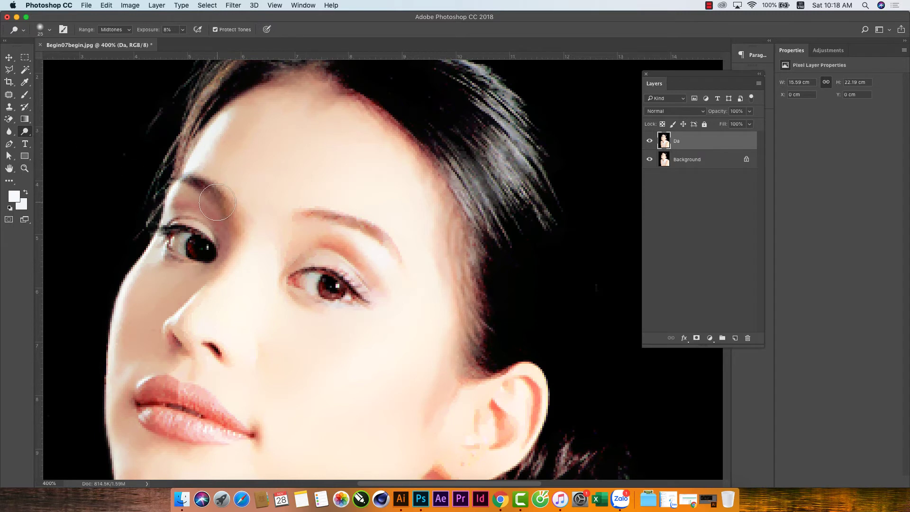
{"action": "key", "text": "bracketleft"}
{"action": "right_click", "coordinate": [20, 135]}
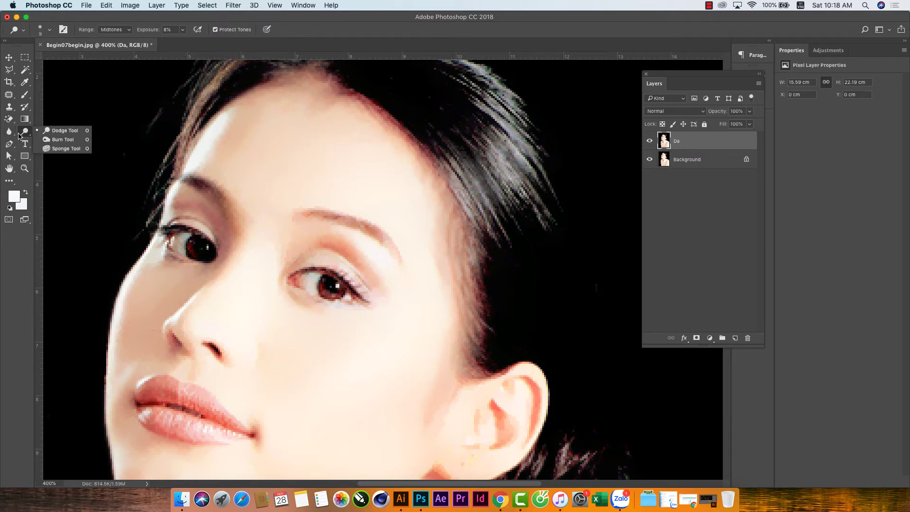
{"action": "left_click", "coordinate": [57, 134]}
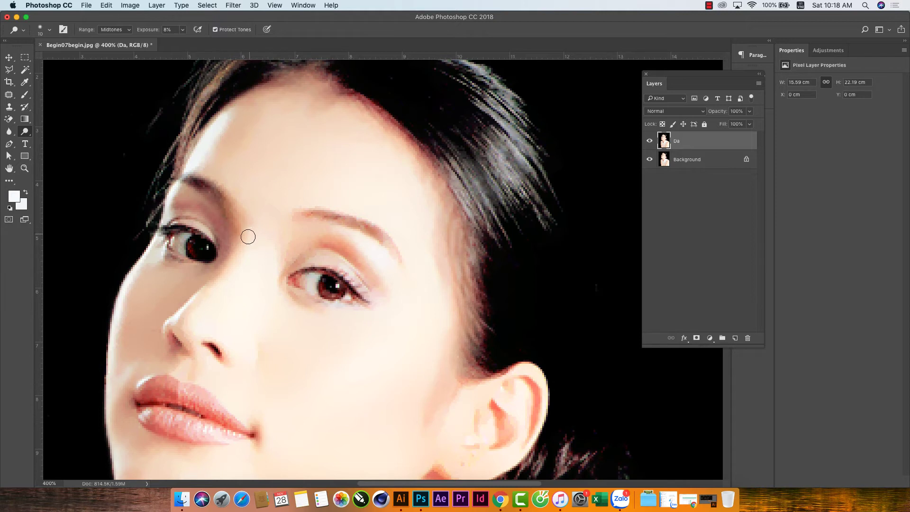
{"action": "left_click", "coordinate": [183, 30]}
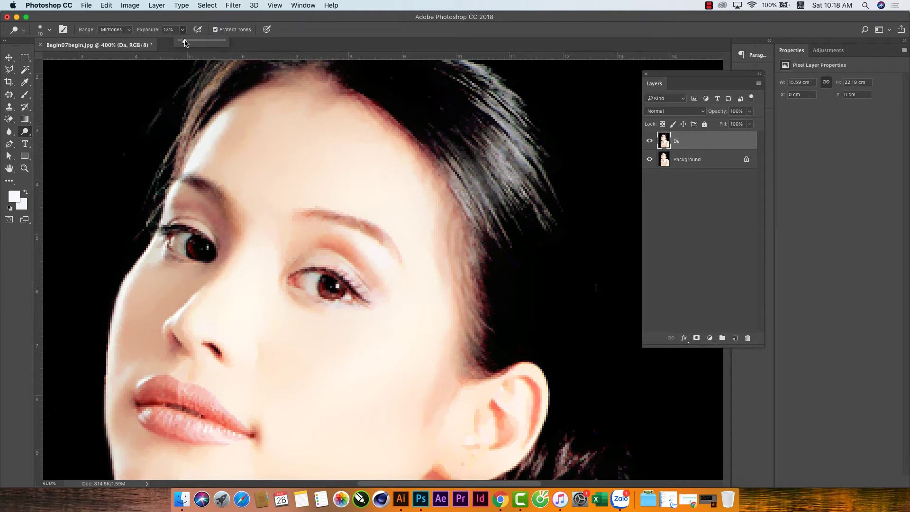
Step: Dodge at 13% under the eye toward the nose, beside the ear and on the forehead
{"action": "left_click", "coordinate": [244, 246]}
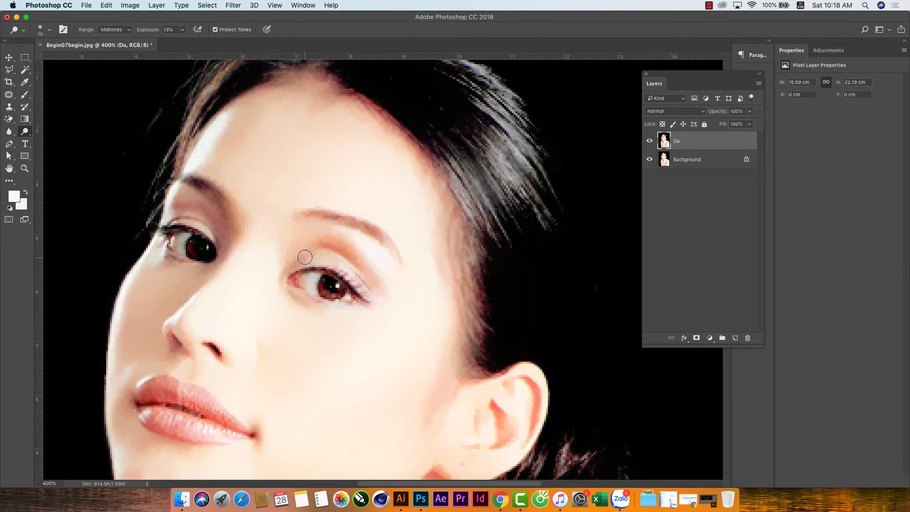
{"action": "key", "text": "bracketright"}
{"action": "key", "text": "bracketright"}
{"action": "key", "text": "bracketleft"}
{"action": "key", "text": "bracketleft"}
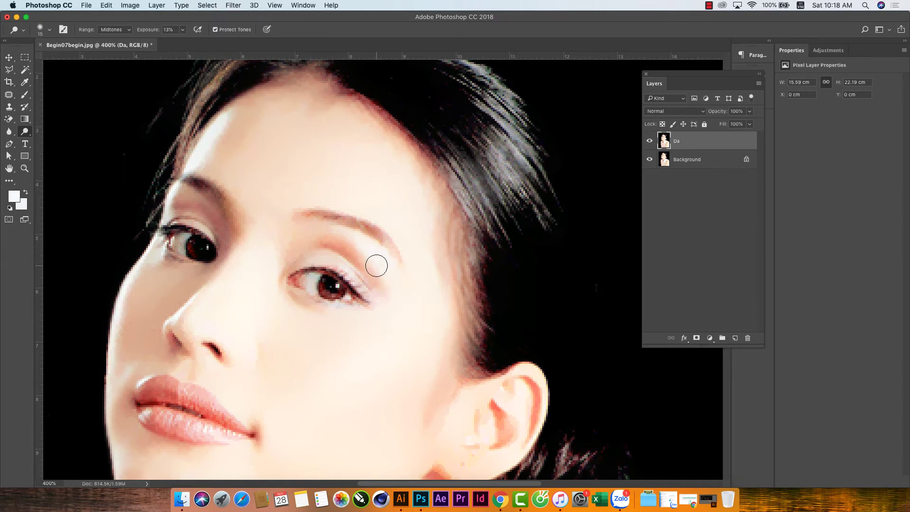
{"action": "key", "text": "bracketright"}
{"action": "mouse_move", "coordinate": [385, 305]}
{"action": "left_mouse_down"}
{"action": "mouse_move", "coordinate": [403, 317]}
{"action": "mouse_move", "coordinate": [331, 382]}
{"action": "mouse_move", "coordinate": [319, 359]}
{"action": "mouse_move", "coordinate": [240, 329]}
{"action": "mouse_move", "coordinate": [266, 352]}
{"action": "mouse_move", "coordinate": [188, 428]}
{"action": "mouse_move", "coordinate": [202, 439]}
{"action": "mouse_move", "coordinate": [158, 423]}
{"action": "mouse_move", "coordinate": [189, 397]}
{"action": "left_mouse_up"}
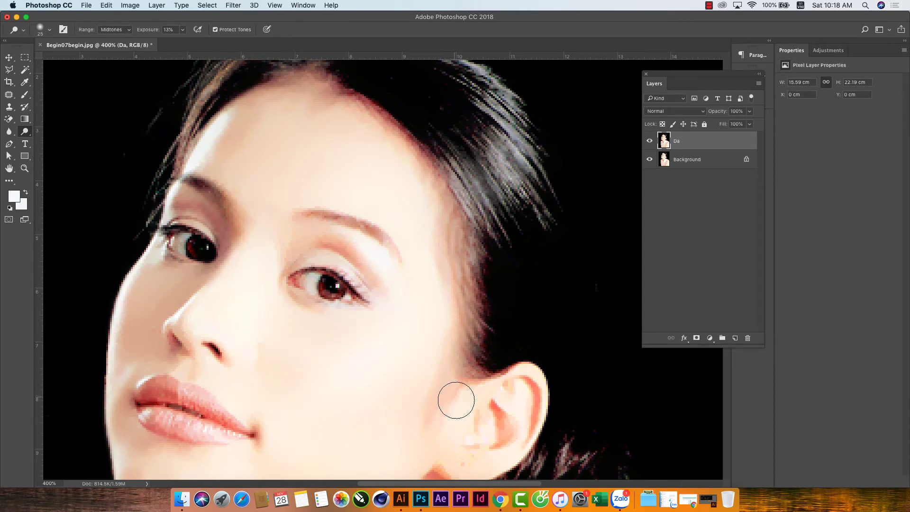
{"action": "left_click_drag", "start_coordinate": [456, 401], "coordinate": [445, 455]}
{"action": "mouse_move", "coordinate": [236, 142]}
{"action": "left_mouse_down"}
{"action": "mouse_move", "coordinate": [252, 144]}
{"action": "mouse_move", "coordinate": [258, 164]}
{"action": "mouse_move", "coordinate": [271, 157]}
{"action": "mouse_move", "coordinate": [240, 142]}
{"action": "mouse_move", "coordinate": [236, 122]}
{"action": "mouse_move", "coordinate": [354, 111]}
{"action": "mouse_move", "coordinate": [308, 98]}
{"action": "mouse_move", "coordinate": [230, 137]}
{"action": "mouse_move", "coordinate": [258, 209]}
{"action": "mouse_move", "coordinate": [396, 152]}
{"action": "mouse_move", "coordinate": [445, 332]}
{"action": "mouse_move", "coordinate": [290, 144]}
{"action": "mouse_move", "coordinate": [274, 108]}
{"action": "mouse_move", "coordinate": [332, 122]}
{"action": "mouse_move", "coordinate": [295, 264]}
{"action": "mouse_move", "coordinate": [247, 168]}
{"action": "mouse_move", "coordinate": [253, 146]}
{"action": "left_mouse_up"}
{"action": "key", "text": "bracketright"}
{"action": "key", "text": "bracketright"}
{"action": "key", "text": "bracketright"}
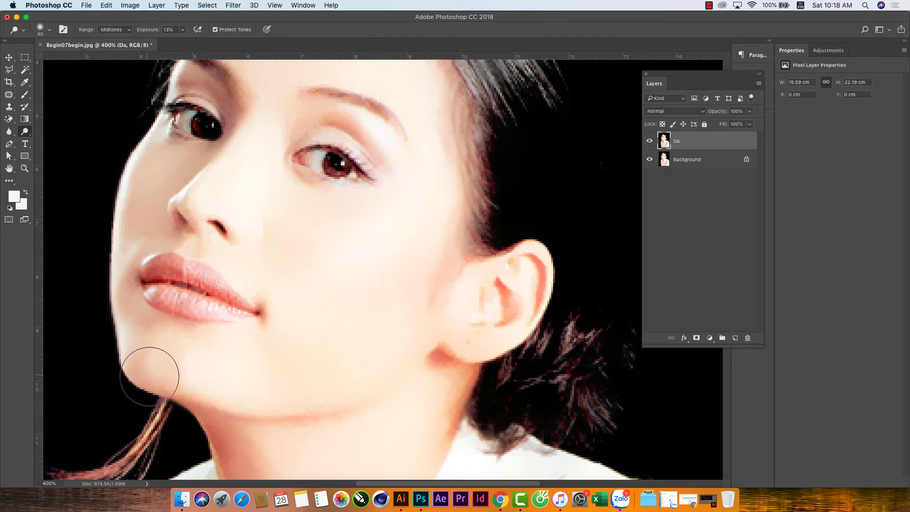
Step: Dodge the skin around the jaw, chin, neck below the ear and the shoulder
{"action": "mouse_move", "coordinate": [150, 377]}
{"action": "left_mouse_down"}
{"action": "mouse_move", "coordinate": [158, 360]}
{"action": "mouse_move", "coordinate": [150, 346]}
{"action": "mouse_move", "coordinate": [156, 370]}
{"action": "mouse_move", "coordinate": [228, 379]}
{"action": "mouse_move", "coordinate": [126, 305]}
{"action": "mouse_move", "coordinate": [305, 406]}
{"action": "mouse_move", "coordinate": [304, 427]}
{"action": "mouse_move", "coordinate": [305, 321]}
{"action": "mouse_move", "coordinate": [283, 229]}
{"action": "left_mouse_up"}
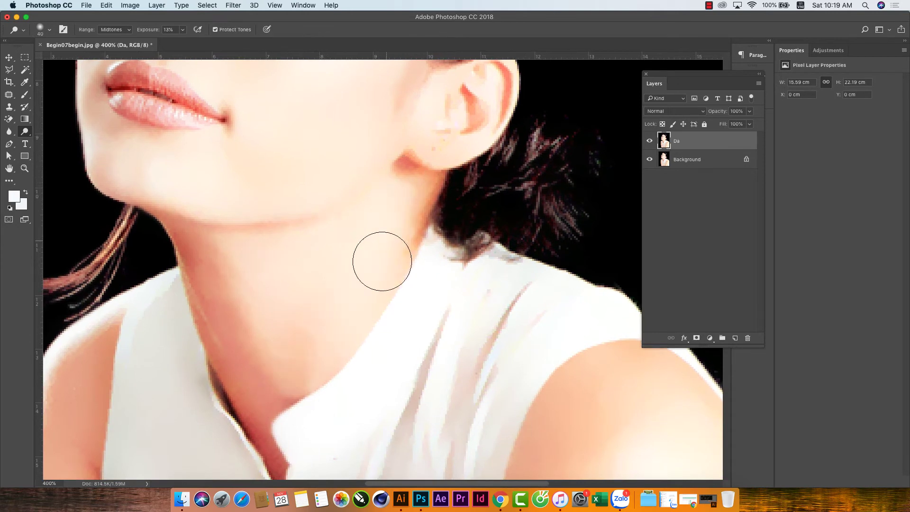
{"action": "mouse_move", "coordinate": [382, 261]}
{"action": "left_mouse_down"}
{"action": "mouse_move", "coordinate": [417, 203]}
{"action": "mouse_move", "coordinate": [392, 162]}
{"action": "mouse_move", "coordinate": [266, 362]}
{"action": "mouse_move", "coordinate": [244, 341]}
{"action": "mouse_move", "coordinate": [190, 239]}
{"action": "mouse_move", "coordinate": [270, 413]}
{"action": "mouse_move", "coordinate": [291, 386]}
{"action": "left_mouse_up"}
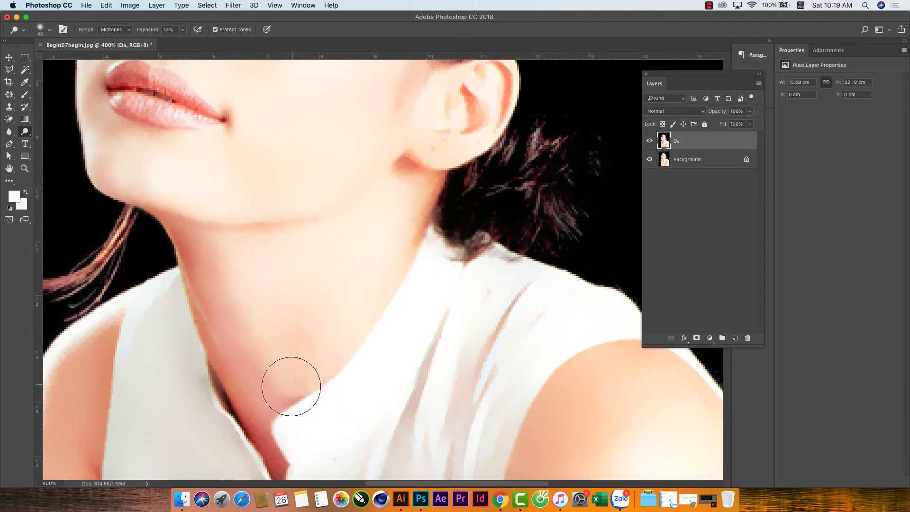
{"action": "left_click_drag", "start_coordinate": [346, 309], "coordinate": [329, 279]}
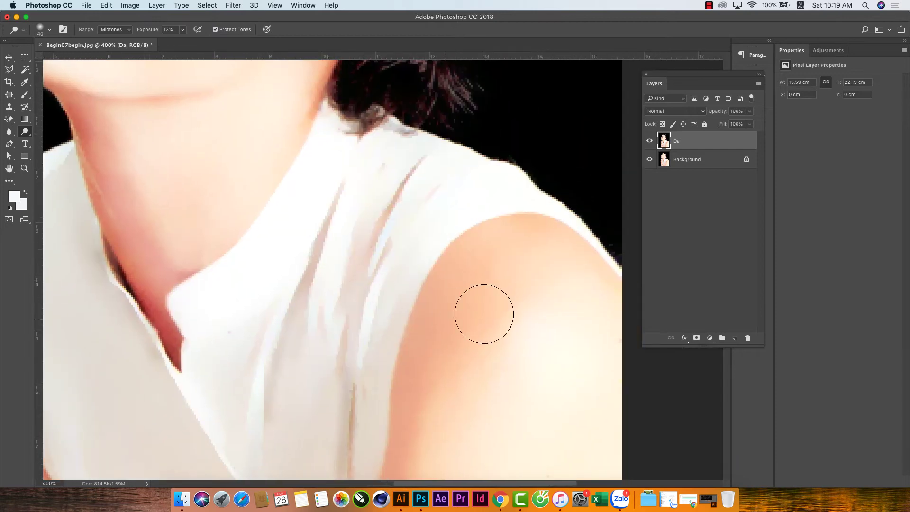
{"action": "left_click_drag", "start_coordinate": [451, 308], "coordinate": [403, 162]}
Step: Pan across the chest, shoulders and lower arm back to the chin with a smaller brush, then open the toning tools menu
{"action": "left_click_drag", "start_coordinate": [390, 362], "coordinate": [359, 219]}
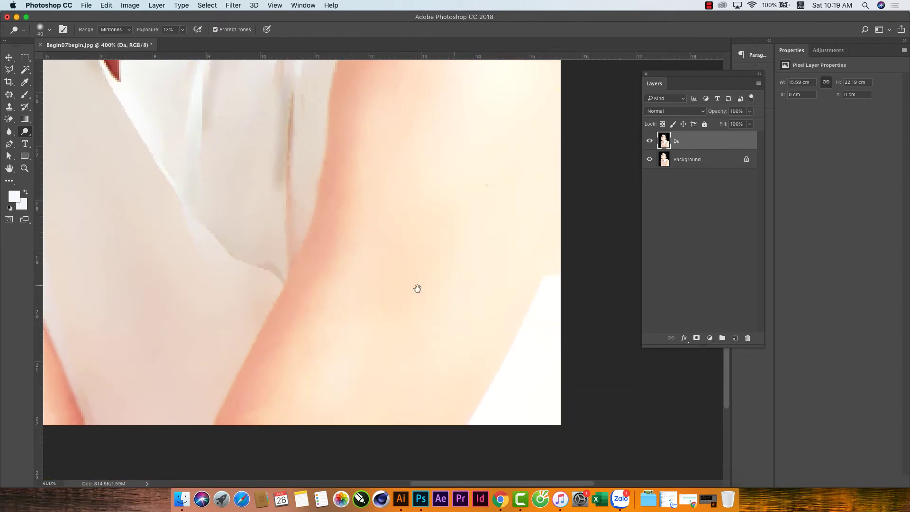
{"action": "left_click_drag", "start_coordinate": [417, 288], "coordinate": [403, 450]}
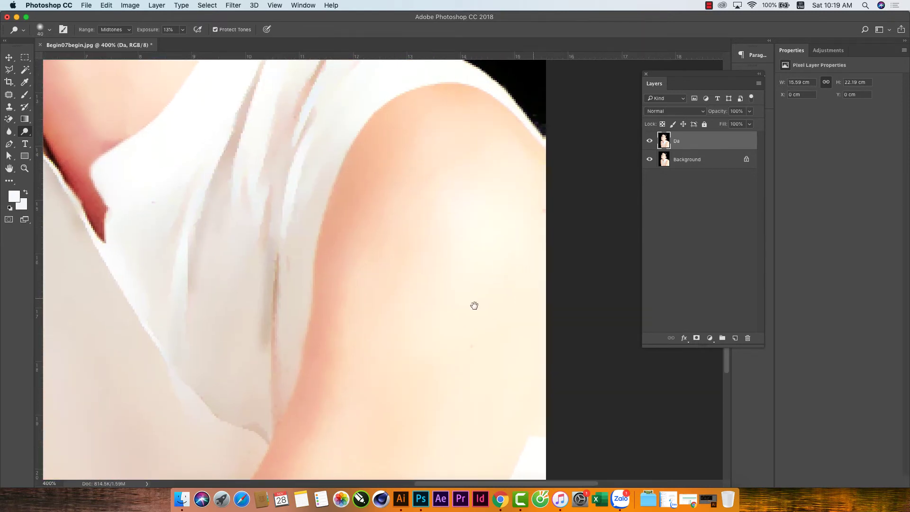
{"action": "mouse_move", "coordinate": [239, 270]}
{"action": "left_mouse_down"}
{"action": "mouse_move", "coordinate": [399, 262]}
{"action": "mouse_move", "coordinate": [485, 318]}
{"action": "left_mouse_up"}
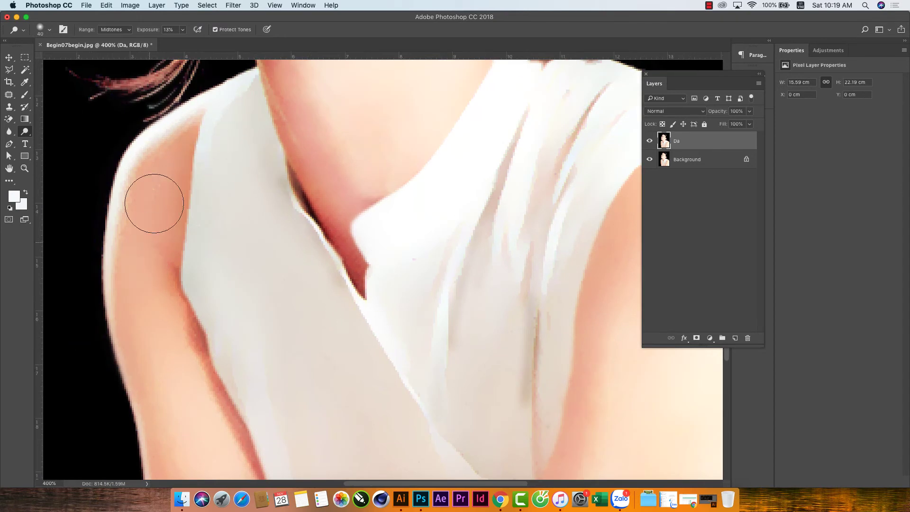
{"action": "left_click_drag", "start_coordinate": [171, 447], "coordinate": [139, 339]}
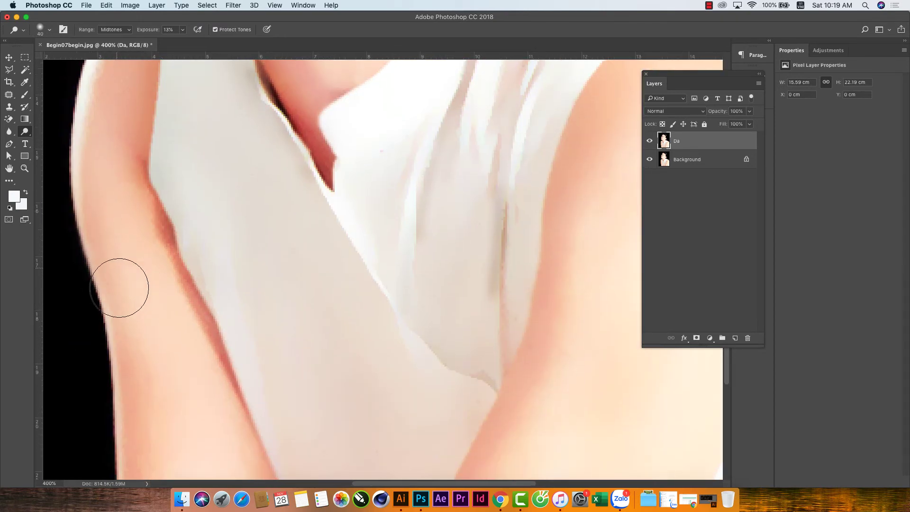
{"action": "mouse_move", "coordinate": [158, 457]}
{"action": "left_mouse_down"}
{"action": "mouse_move", "coordinate": [176, 353]}
{"action": "mouse_move", "coordinate": [136, 232]}
{"action": "left_mouse_up"}
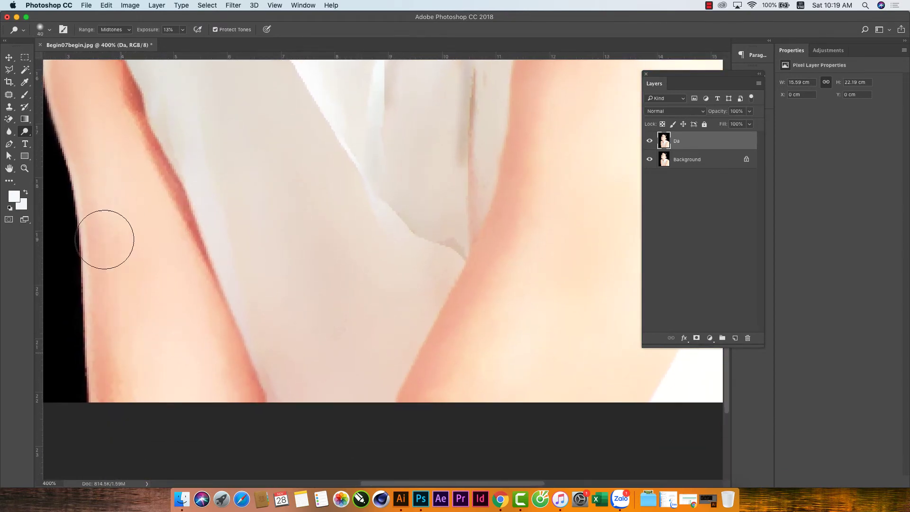
{"action": "scroll", "coordinate": [207, 291], "scroll_direction": "up", "scroll_amount": 15}
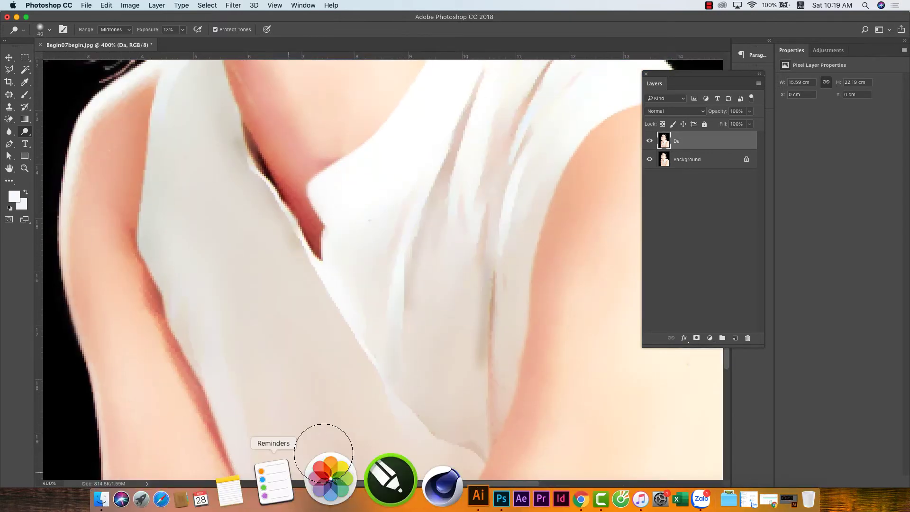
{"action": "scroll", "coordinate": [441, 300], "scroll_direction": "up", "scroll_amount": 5}
{"action": "scroll", "coordinate": [441, 300], "scroll_direction": "right", "scroll_amount": 4}
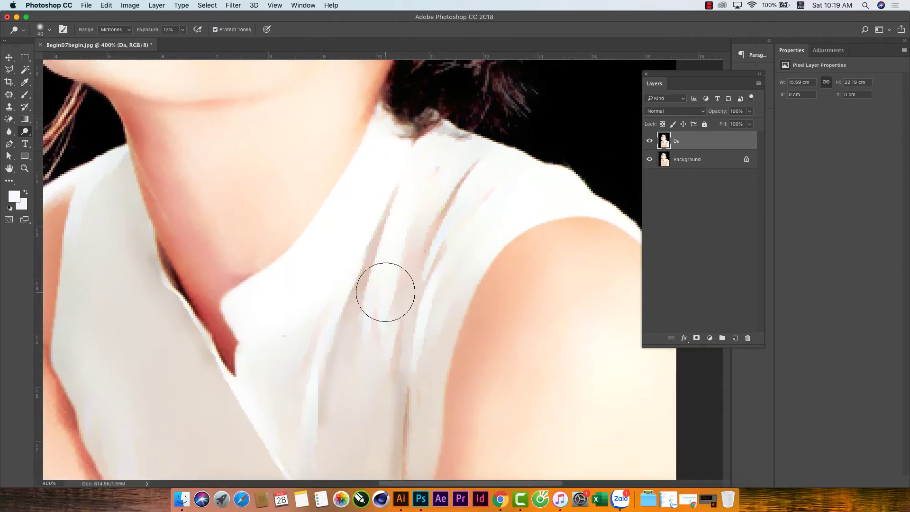
{"action": "key", "text": "bracketleft"}
{"action": "key", "text": "bracketleft"}
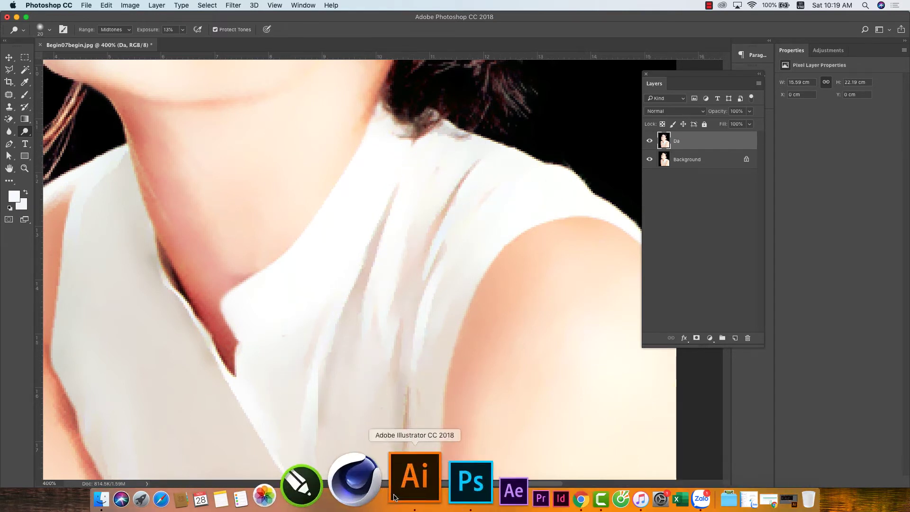
{"action": "scroll", "coordinate": [230, 234], "scroll_direction": "down", "scroll_amount": 5}
{"action": "scroll", "coordinate": [351, 270], "scroll_direction": "down", "scroll_amount": 2}
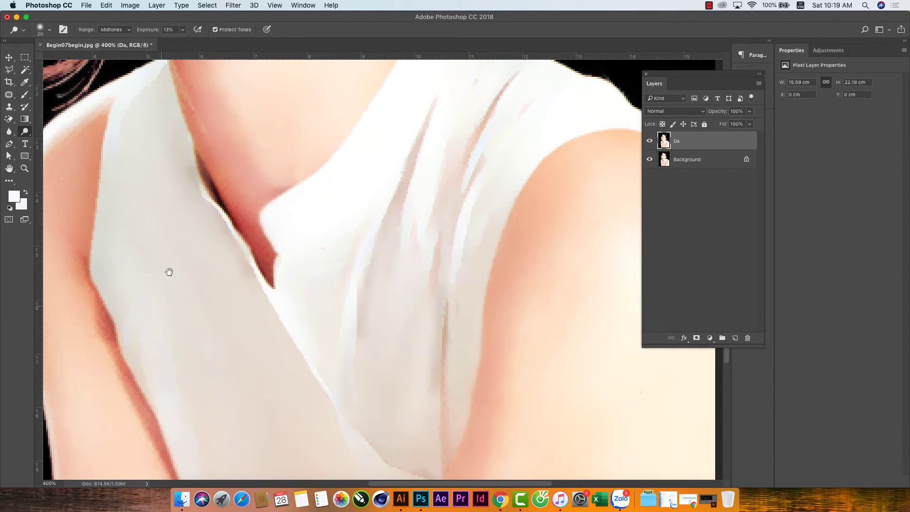
{"action": "left_click_drag", "start_coordinate": [169, 271], "coordinate": [203, 367]}
{"action": "right_click", "coordinate": [23, 131]}
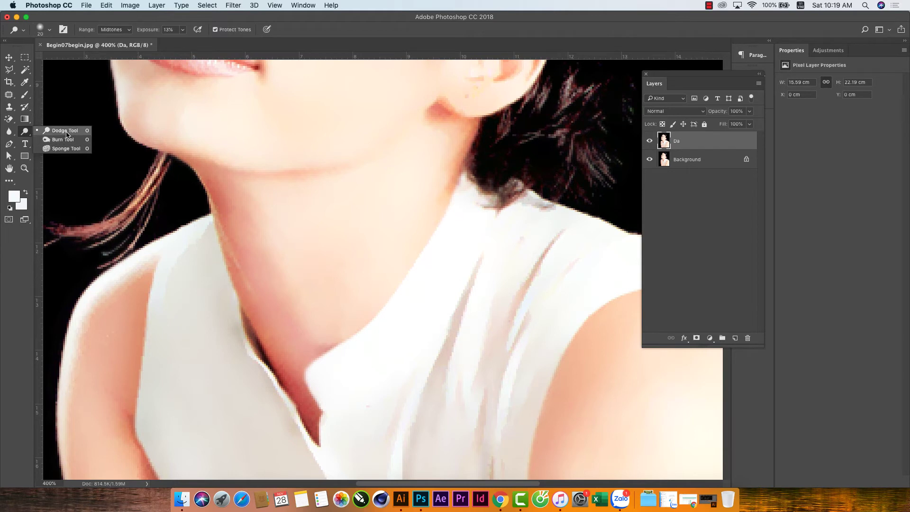
Step: Select the Sponge tool and make its brush much smaller
{"action": "left_click", "coordinate": [68, 150]}
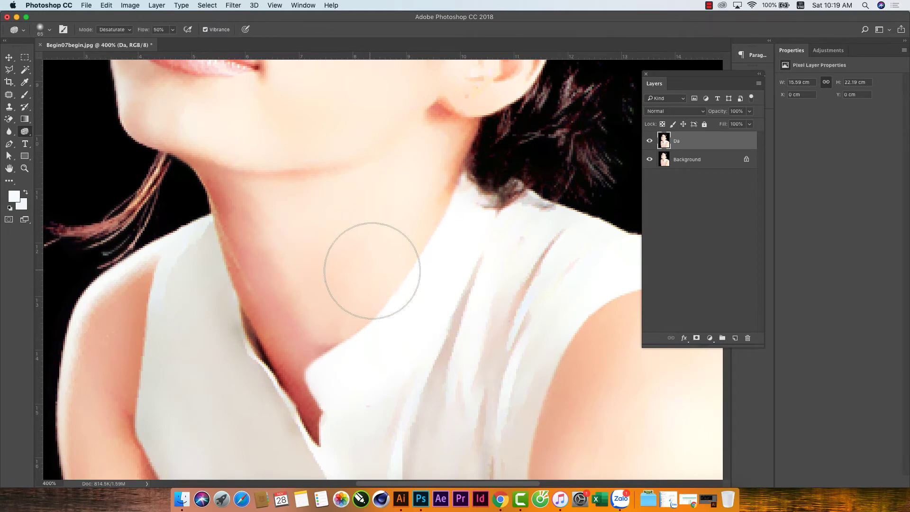
{"action": "scroll", "coordinate": [406, 274], "scroll_direction": "up", "scroll_amount": 10}
{"action": "scroll", "coordinate": [402, 285], "scroll_direction": "down", "scroll_amount": 5}
{"action": "scroll", "coordinate": [407, 285], "scroll_direction": "up", "scroll_amount": 3}
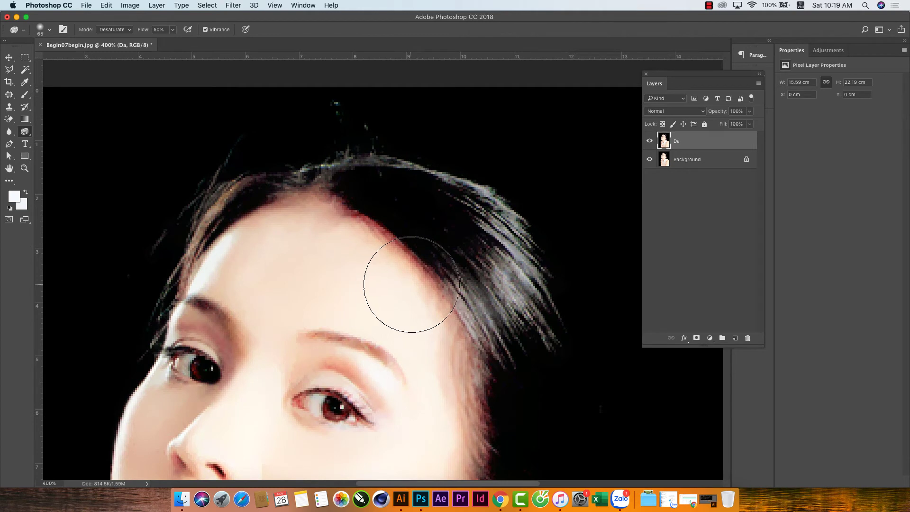
{"action": "key", "text": "bracketleft"}
{"action": "key", "text": "bracketleft"}
{"action": "scroll", "coordinate": [455, 270], "scroll_direction": "down", "scroll_amount": 1}
{"action": "key", "text": "bracketleft"}
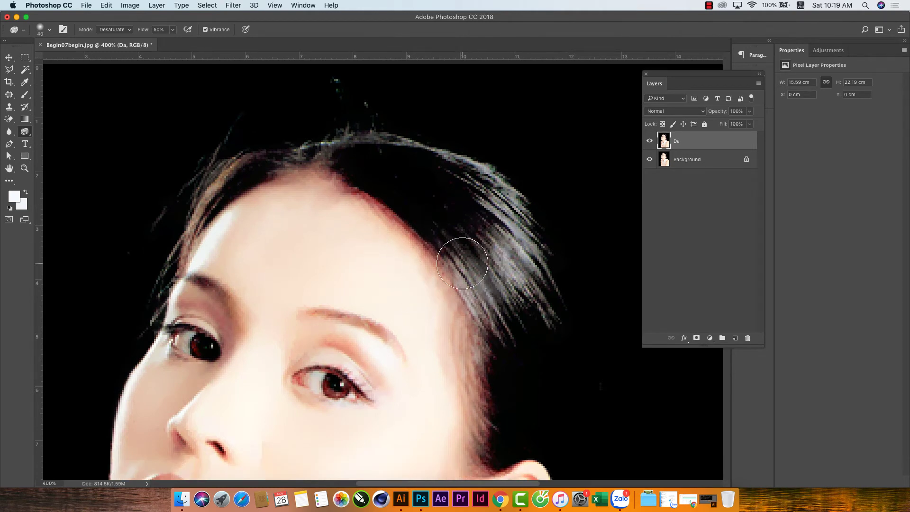
{"action": "key", "text": "bracketleft"}
{"action": "key", "text": "bracketleft"}
{"action": "key", "text": "bracketleft"}
Step: Switch back to the Dodge tool at 39% exposure with a smaller brush
{"action": "left_click", "coordinate": [25, 133]}
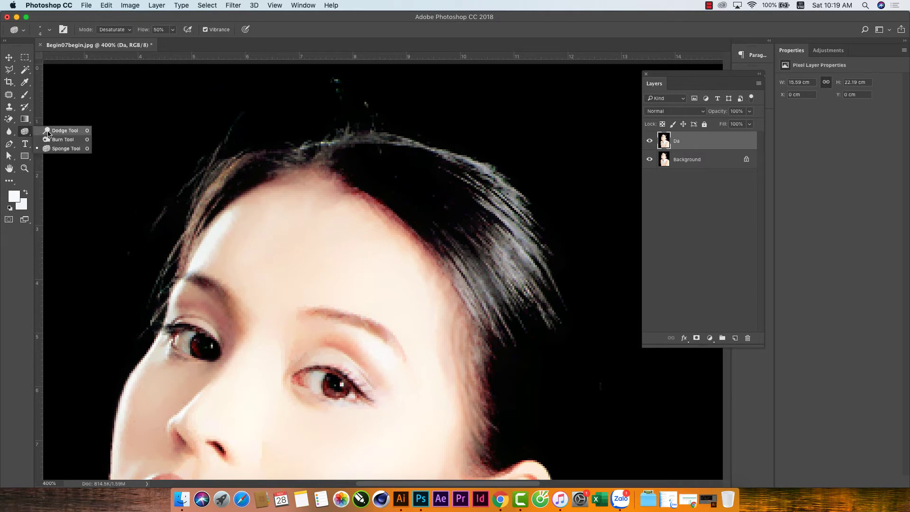
{"action": "left_click", "coordinate": [48, 133]}
{"action": "left_click", "coordinate": [182, 30]}
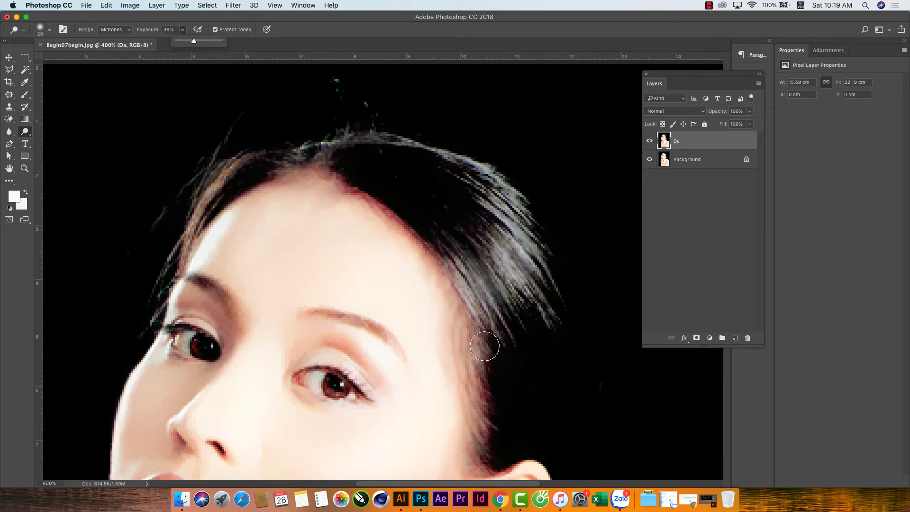
{"action": "left_click", "coordinate": [448, 216]}
{"action": "key", "text": "bracketleft"}
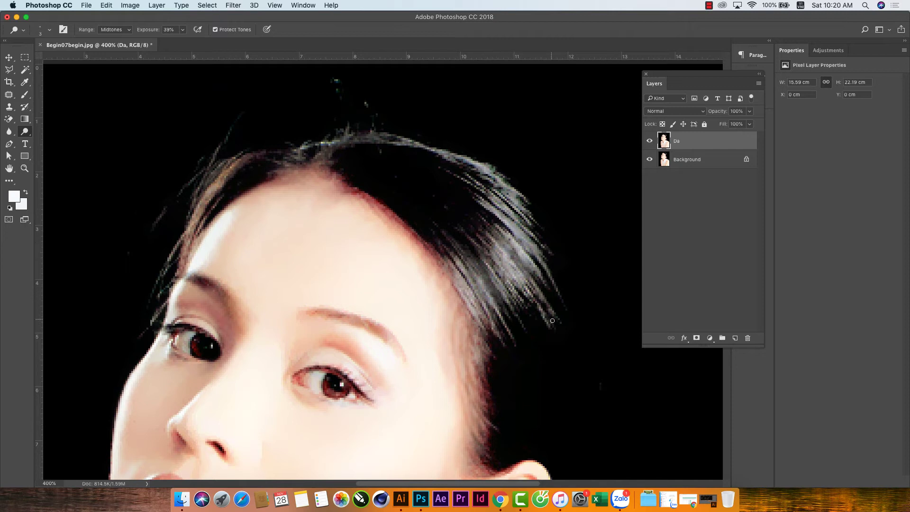
Step: Brighten the hair strands on the right side, top, left side and beside the forehead
{"action": "left_click_drag", "start_coordinate": [494, 236], "coordinate": [546, 318]}
{"action": "left_click_drag", "start_coordinate": [492, 196], "coordinate": [532, 241]}
{"action": "left_click_drag", "start_coordinate": [472, 183], "coordinate": [542, 223]}
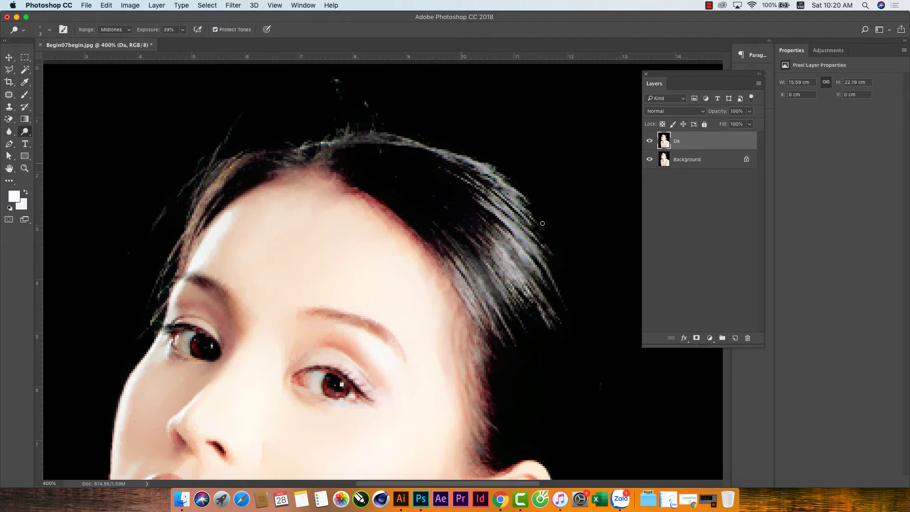
{"action": "left_click_drag", "start_coordinate": [195, 215], "coordinate": [162, 282]}
{"action": "left_click_drag", "start_coordinate": [476, 365], "coordinate": [475, 421]}
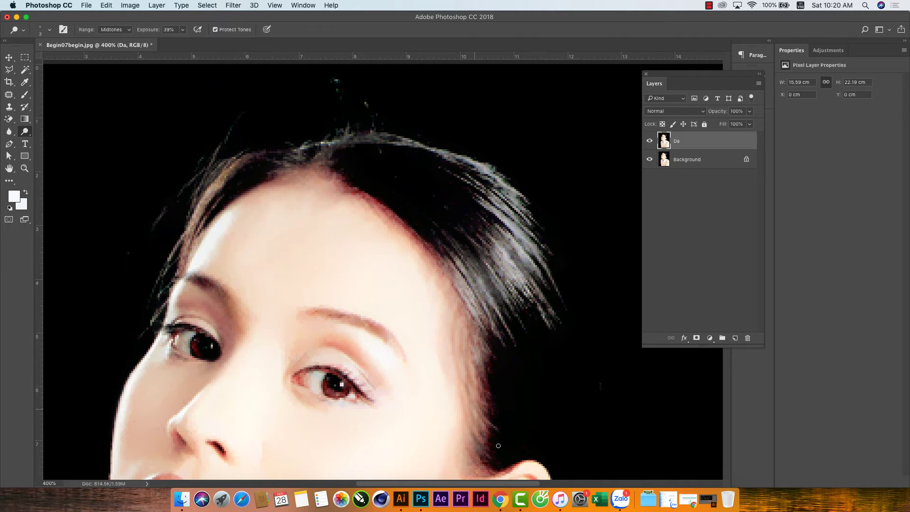
{"action": "left_click_drag", "start_coordinate": [480, 343], "coordinate": [462, 250]}
{"action": "left_click_drag", "start_coordinate": [530, 280], "coordinate": [554, 306]}
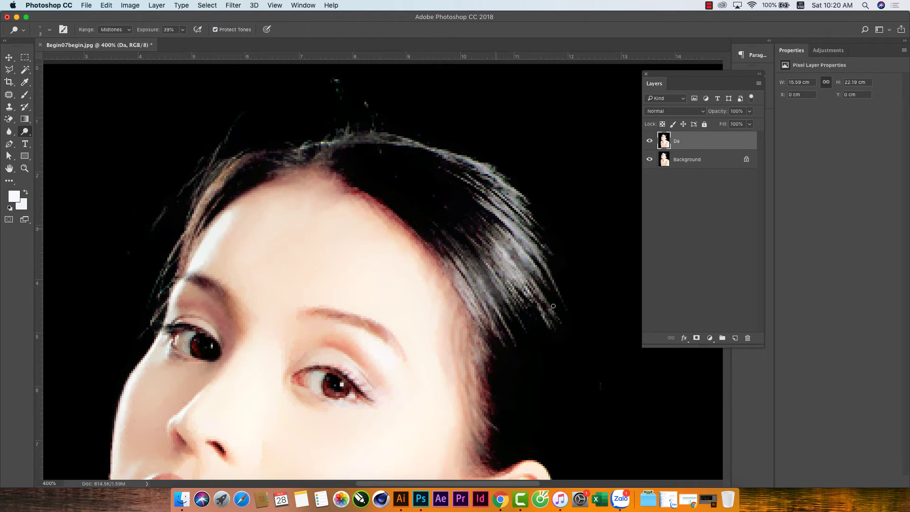
{"action": "scroll", "coordinate": [564, 380], "scroll_direction": "down", "scroll_amount": 5}
{"action": "scroll", "coordinate": [563, 384], "scroll_direction": "up", "scroll_amount": 3}
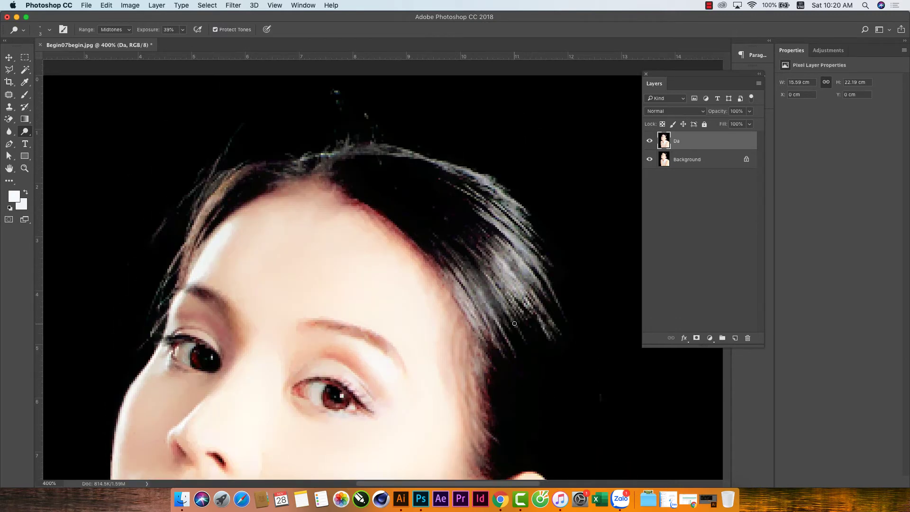
{"action": "scroll", "coordinate": [562, 388], "scroll_direction": "up", "scroll_amount": 3}
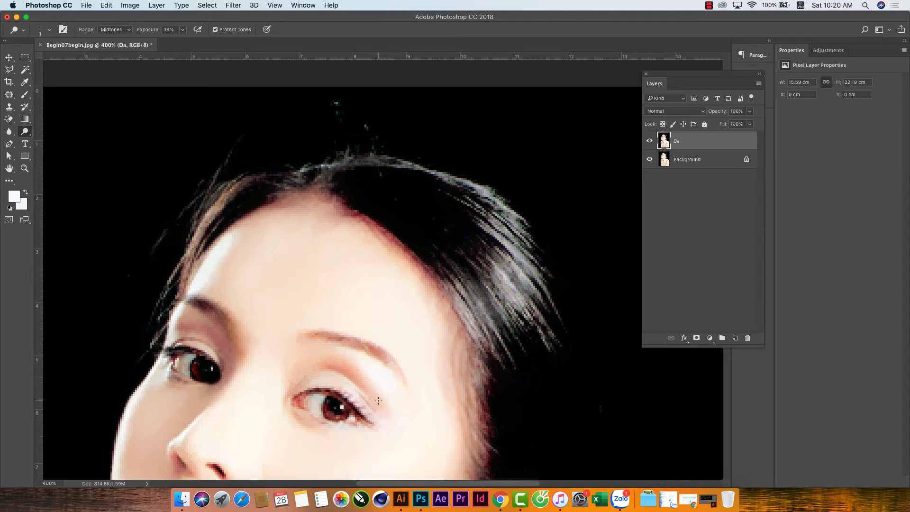
{"action": "key", "text": "bracketright"}
{"action": "key", "text": "bracketright"}
{"action": "key", "text": "bracketright"}
Step: Lower dodge exposure to 9% and lighten the inner corner and white of the left eye
{"action": "left_click_drag", "start_coordinate": [319, 399], "coordinate": [302, 400]}
{"action": "left_click", "coordinate": [182, 30]}
{"action": "left_click_drag", "start_coordinate": [182, 40], "coordinate": [168, 41]}
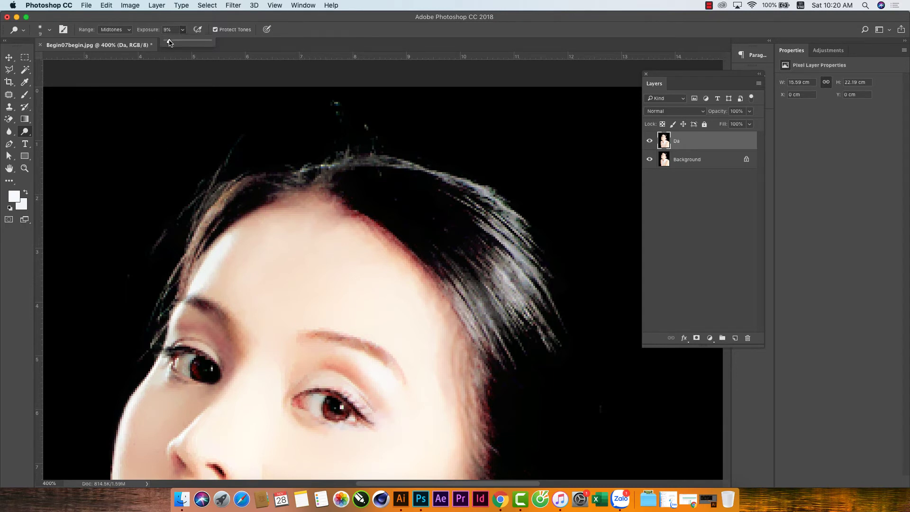
{"action": "left_click", "coordinate": [306, 402]}
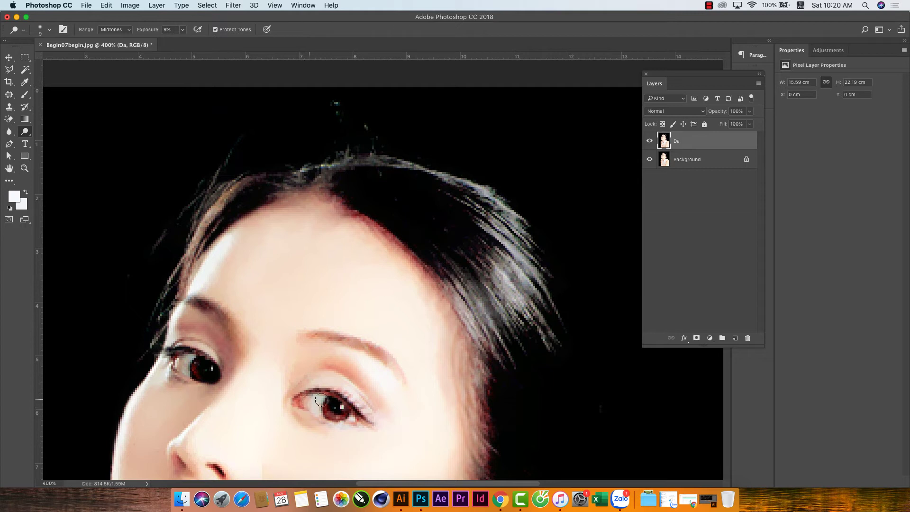
{"action": "mouse_move", "coordinate": [321, 399]}
{"action": "left_mouse_down"}
{"action": "mouse_move", "coordinate": [294, 412]}
{"action": "mouse_move", "coordinate": [369, 427]}
{"action": "left_mouse_up"}
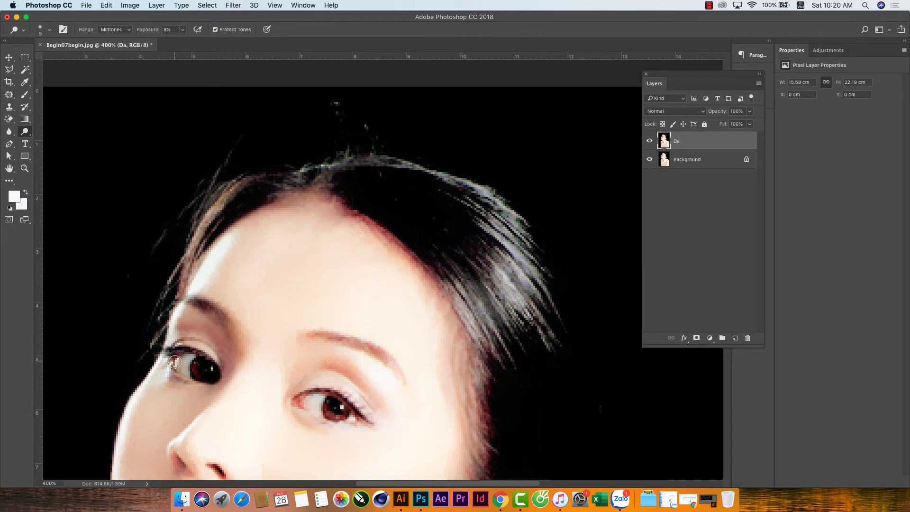
Step: Lighten around the left eye's inner corner, beside the nose and onto the upper lip
{"action": "mouse_move", "coordinate": [175, 362]}
{"action": "left_mouse_down"}
{"action": "mouse_move", "coordinate": [189, 349]}
{"action": "mouse_move", "coordinate": [173, 337]}
{"action": "mouse_move", "coordinate": [191, 388]}
{"action": "left_mouse_up"}
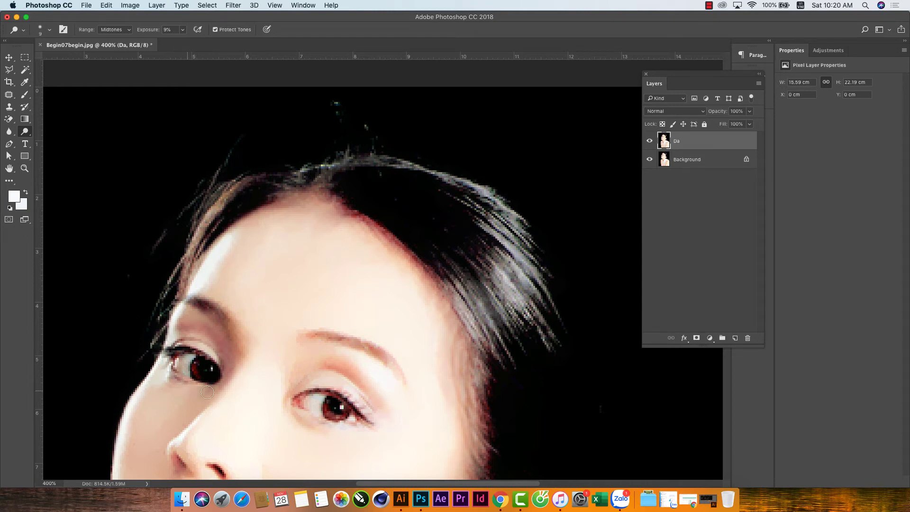
{"action": "scroll", "coordinate": [247, 401], "scroll_direction": "down", "scroll_amount": 5}
{"action": "scroll", "coordinate": [247, 401], "scroll_direction": "left", "scroll_amount": 4}
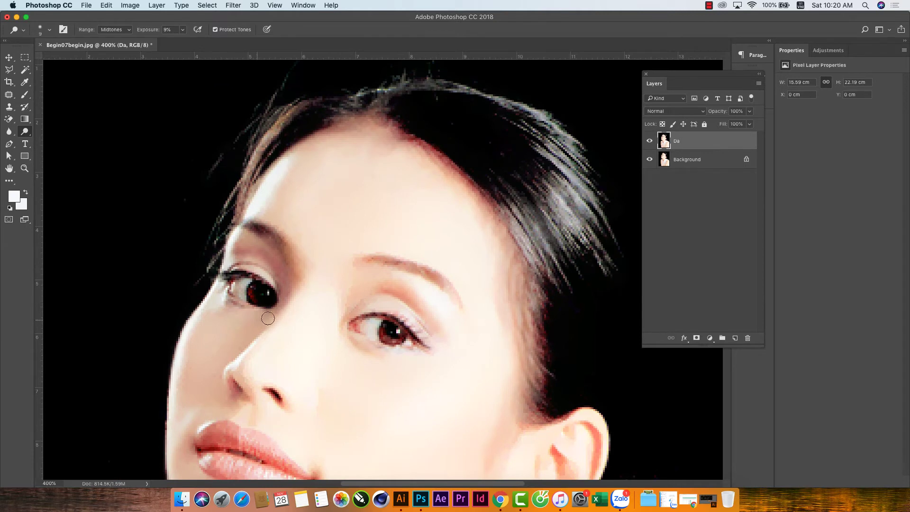
{"action": "mouse_move", "coordinate": [268, 318]}
{"action": "left_mouse_down"}
{"action": "mouse_move", "coordinate": [254, 356]}
{"action": "mouse_move", "coordinate": [290, 310]}
{"action": "mouse_move", "coordinate": [248, 358]}
{"action": "mouse_move", "coordinate": [255, 379]}
{"action": "left_mouse_up"}
{"action": "mouse_move", "coordinate": [244, 436]}
{"action": "left_mouse_down"}
{"action": "mouse_move", "coordinate": [260, 439]}
{"action": "mouse_move", "coordinate": [238, 415]}
{"action": "mouse_move", "coordinate": [280, 396]}
{"action": "mouse_move", "coordinate": [302, 421]}
{"action": "left_mouse_up"}
{"action": "left_click", "coordinate": [9, 57]}
Step: Zoom in to 500% around the right eye
{"action": "scroll", "coordinate": [400, 330], "scroll_direction": "down", "scroll_amount": 2}
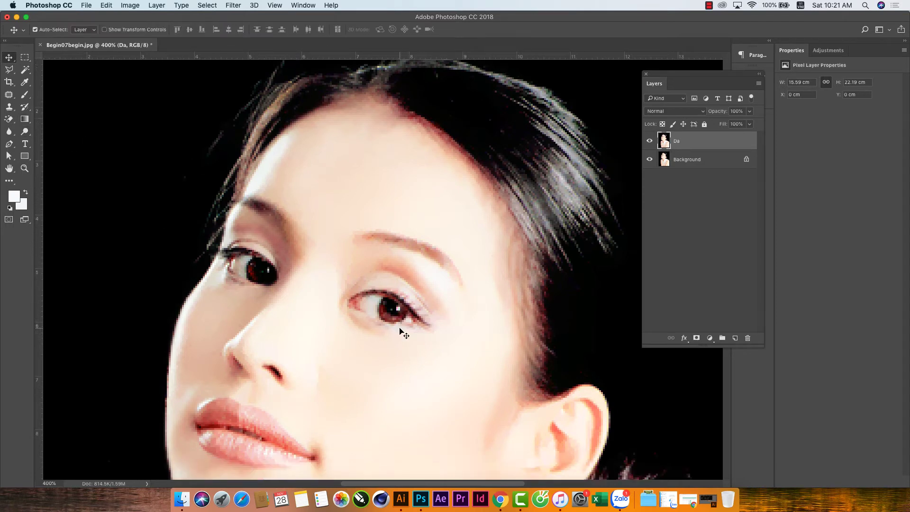
{"action": "scroll", "coordinate": [400, 331], "scroll_direction": "down", "scroll_amount": 2}
{"action": "key", "text": "z"}
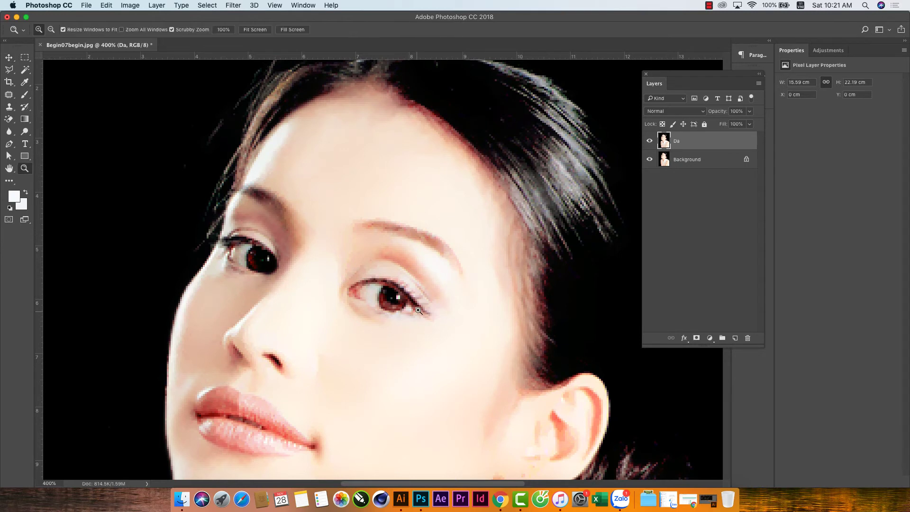
{"action": "left_click", "coordinate": [417, 315]}
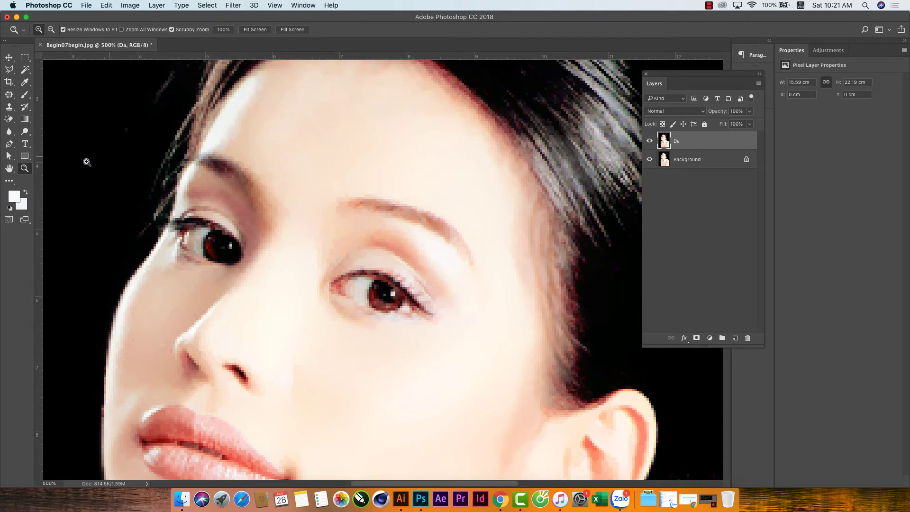
Step: Select the Smudge tool from the Blur flyout and set its strength to 74%
{"action": "left_click", "coordinate": [27, 133]}
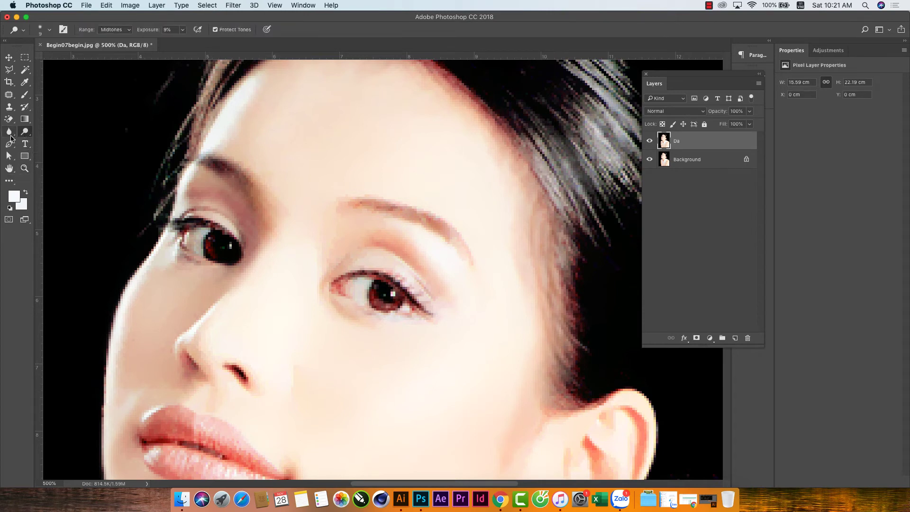
{"action": "left_click", "coordinate": [10, 136]}
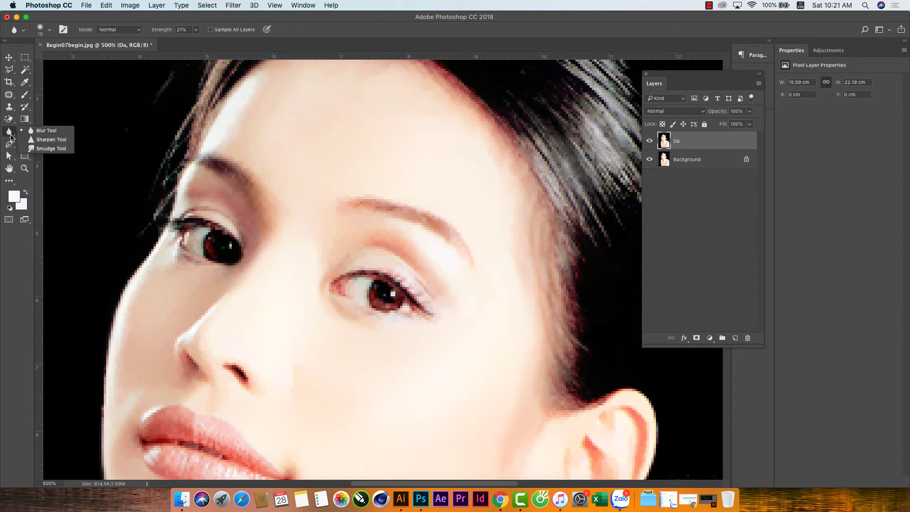
{"action": "left_click", "coordinate": [51, 149]}
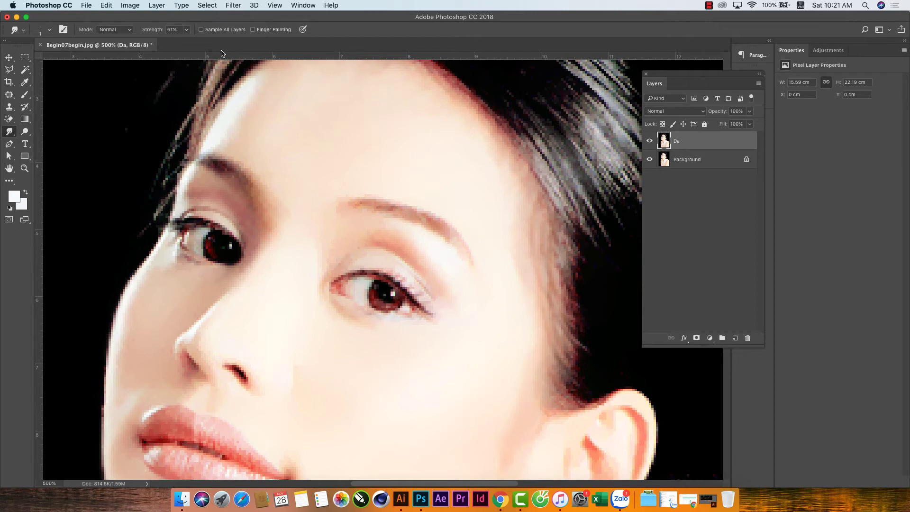
{"action": "left_click", "coordinate": [187, 29]}
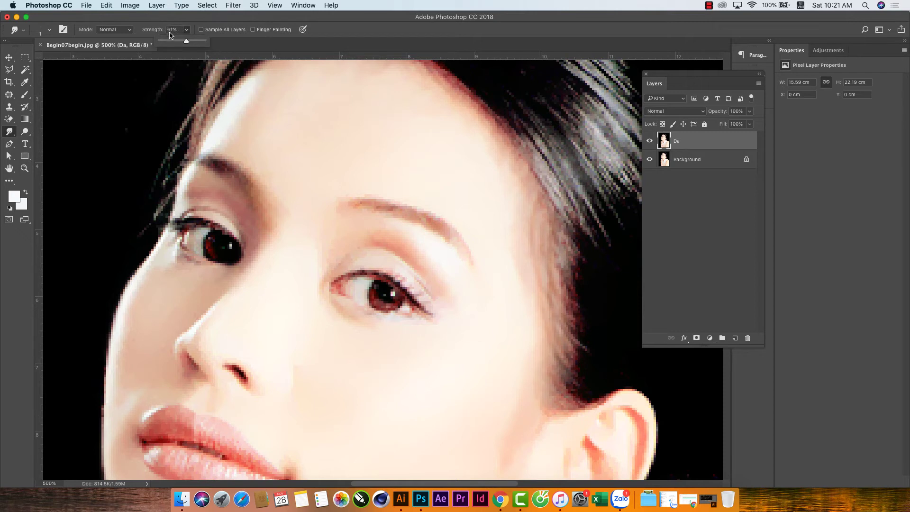
{"action": "left_click_drag", "start_coordinate": [186, 42], "coordinate": [186, 42]}
{"action": "left_click", "coordinate": [411, 296]}
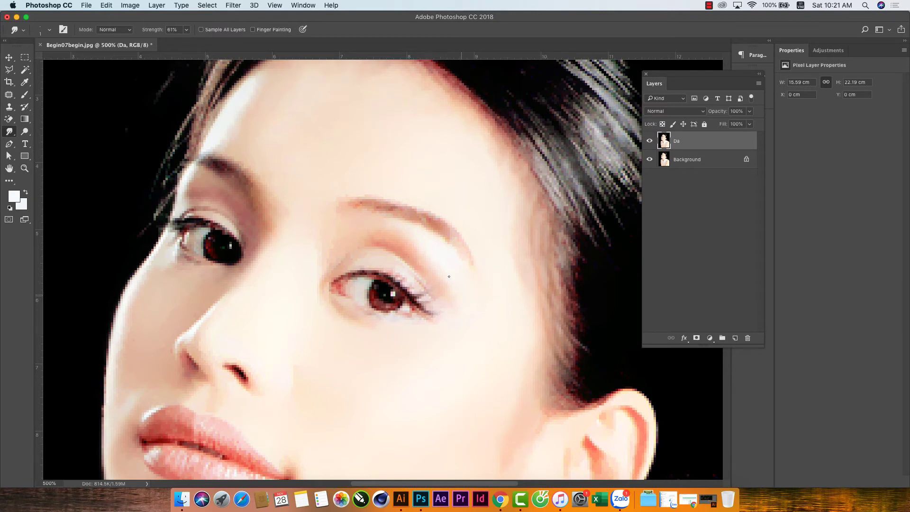
{"action": "left_click", "coordinate": [187, 30]}
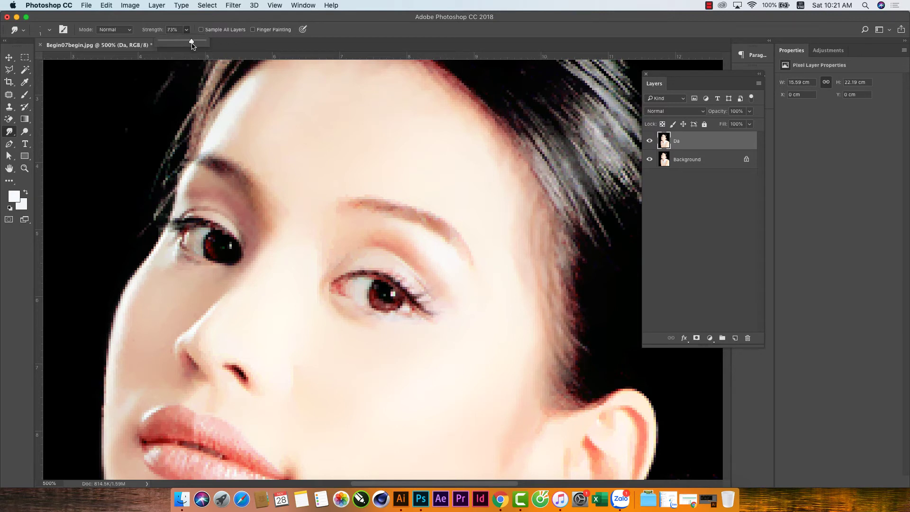
{"action": "left_click_drag", "start_coordinate": [187, 40], "coordinate": [192, 41]}
Step: Smudge fine lash strokes above and out from the right eye's outer corner and inner eyelid
{"action": "left_click", "coordinate": [378, 274]}
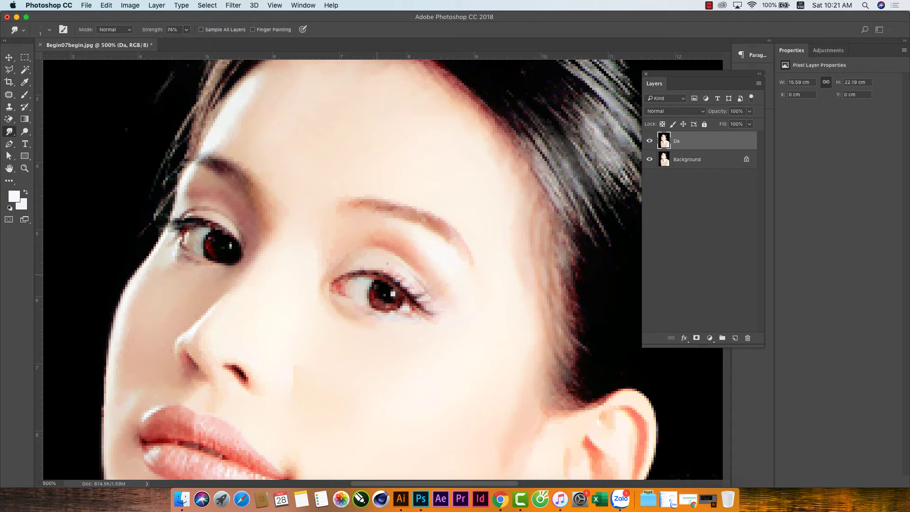
{"action": "mouse_move", "coordinate": [382, 274]}
{"action": "left_mouse_down"}
{"action": "mouse_move", "coordinate": [386, 262]}
{"action": "mouse_move", "coordinate": [407, 261]}
{"action": "mouse_move", "coordinate": [426, 283]}
{"action": "left_mouse_up"}
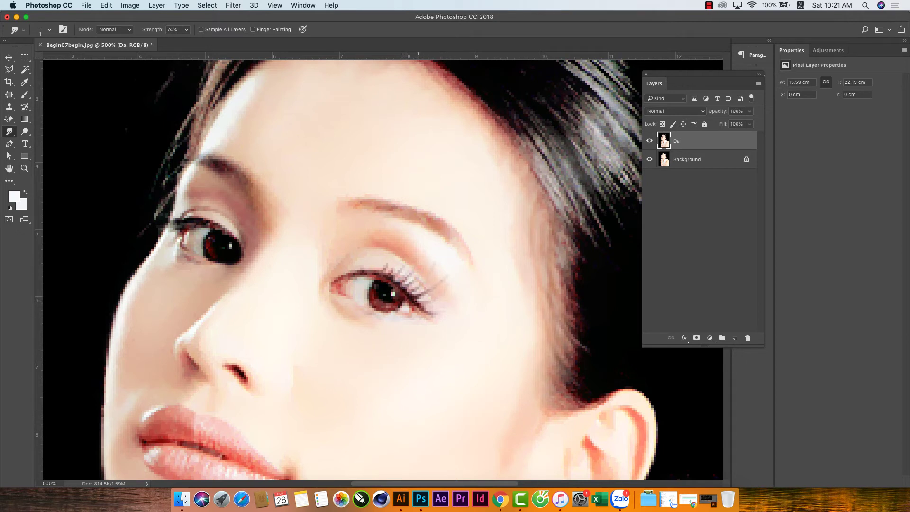
{"action": "mouse_move", "coordinate": [419, 302]}
{"action": "left_mouse_down"}
{"action": "mouse_move", "coordinate": [445, 289]}
{"action": "mouse_move", "coordinate": [429, 310]}
{"action": "left_mouse_up"}
{"action": "left_click_drag", "start_coordinate": [428, 310], "coordinate": [438, 306]}
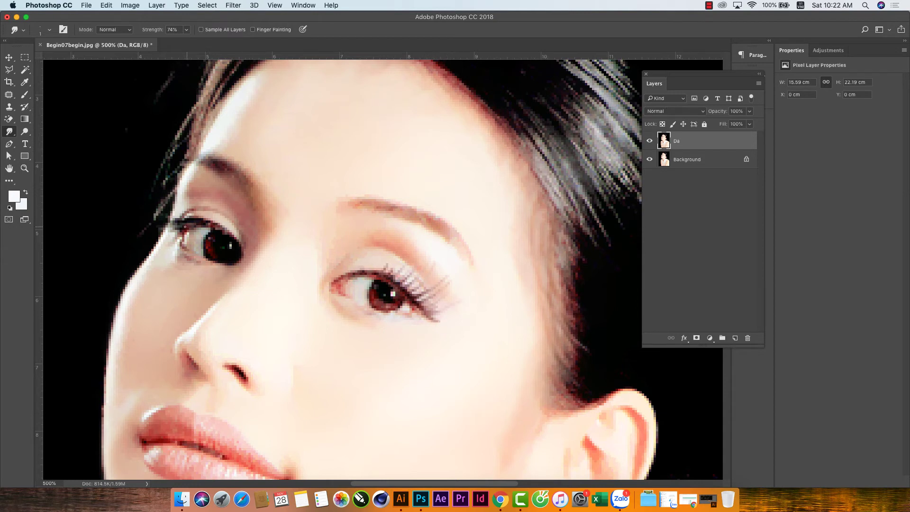
{"action": "mouse_move", "coordinate": [185, 227]}
{"action": "left_mouse_down"}
{"action": "mouse_move", "coordinate": [202, 211]}
{"action": "mouse_move", "coordinate": [185, 214]}
{"action": "mouse_move", "coordinate": [203, 214]}
{"action": "left_mouse_up"}
{"action": "key", "text": "super+minus"}
{"action": "key", "text": "super+minus"}
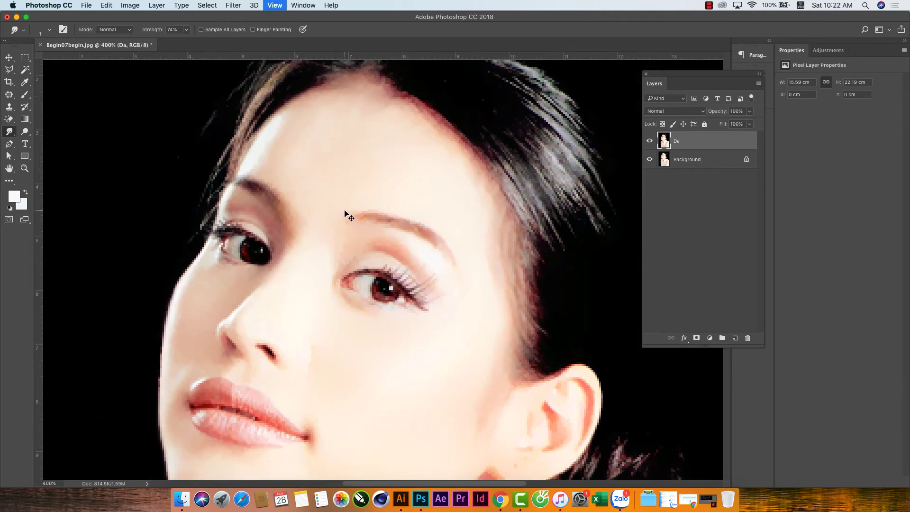
{"action": "key", "text": "super+minus"}
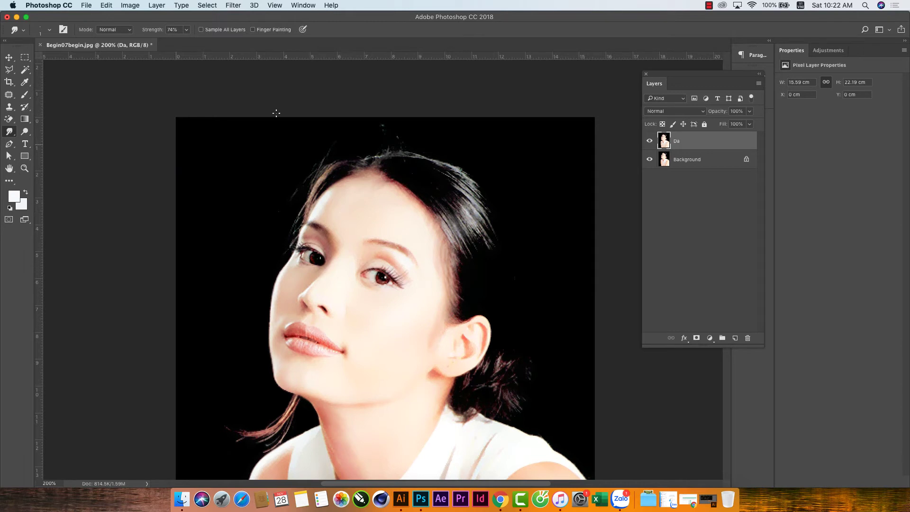
{"action": "scroll", "coordinate": [190, 162], "scroll_direction": "down", "scroll_amount": 2}
{"action": "scroll", "coordinate": [132, 152], "scroll_direction": "up", "scroll_amount": 3}
{"action": "key", "text": "z"}
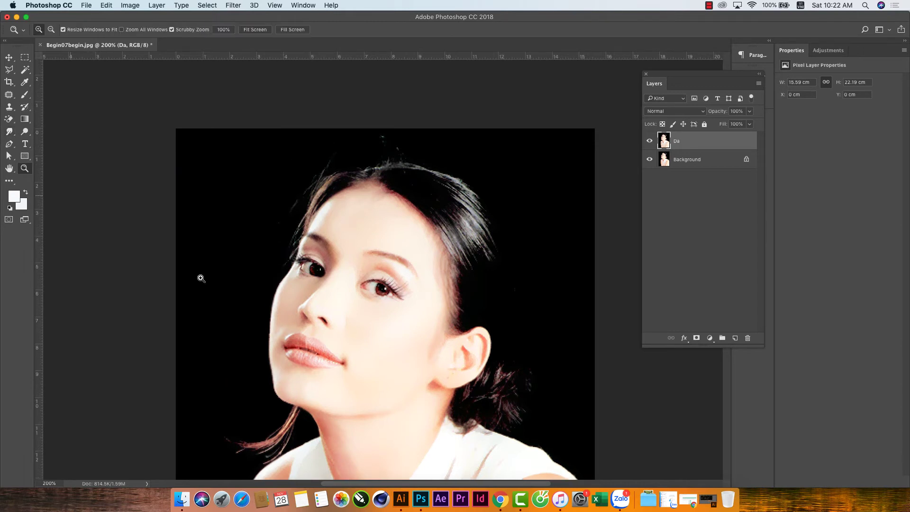
{"action": "left_click", "coordinate": [348, 350]}
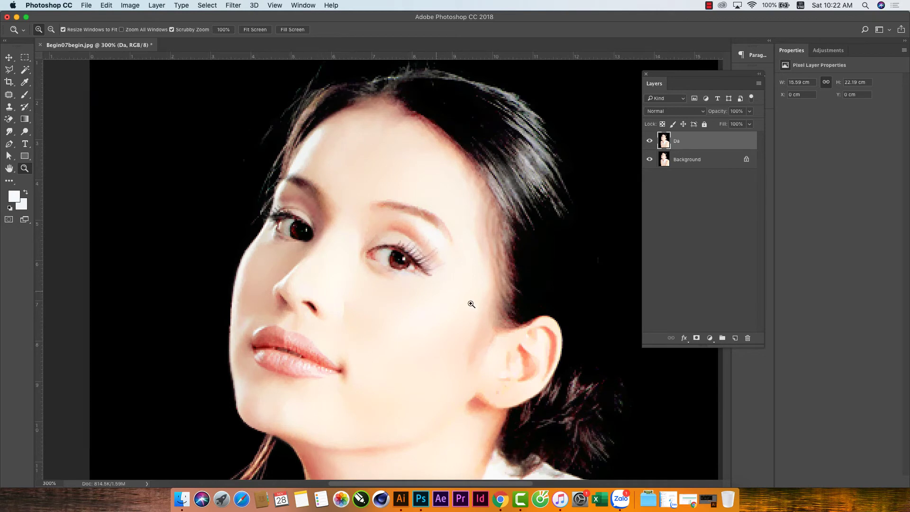
{"action": "left_click", "coordinate": [9, 58]}
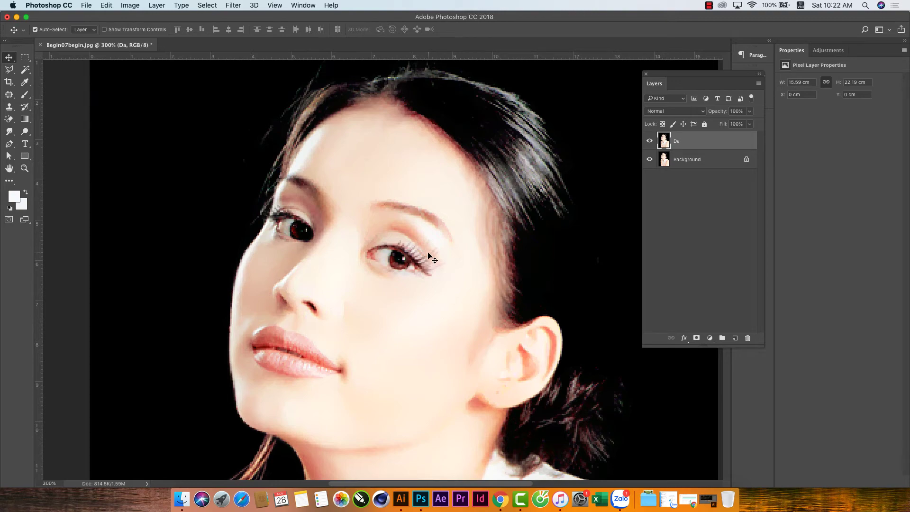
{"action": "key", "text": "z"}
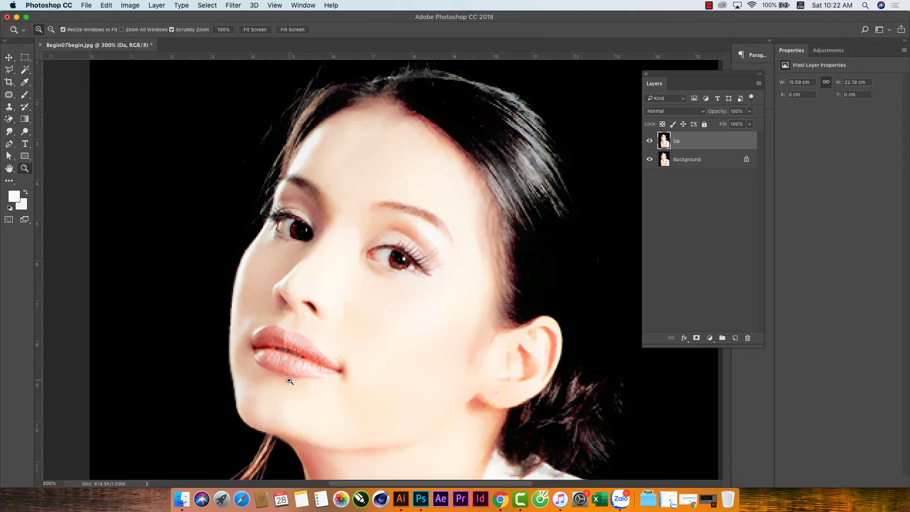
{"action": "left_click", "coordinate": [290, 378]}
{"action": "left_click", "coordinate": [299, 356]}
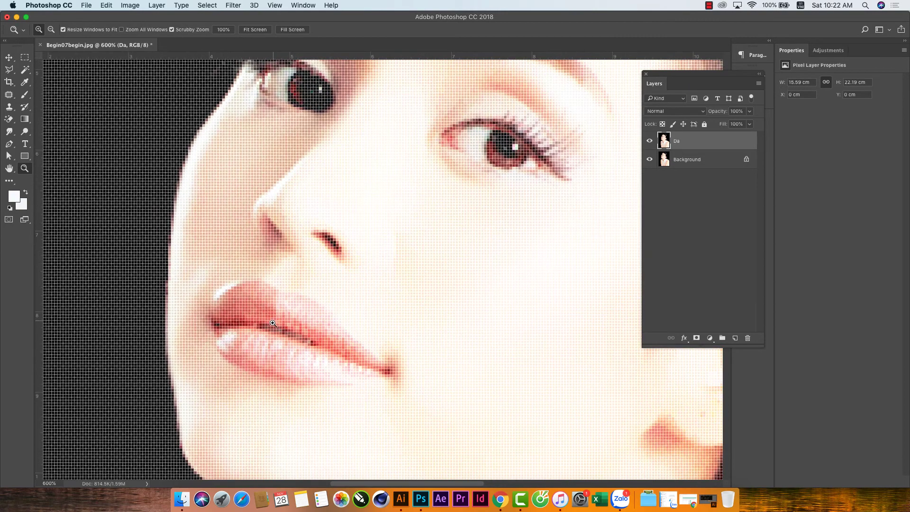
{"action": "left_click", "coordinate": [273, 324]}
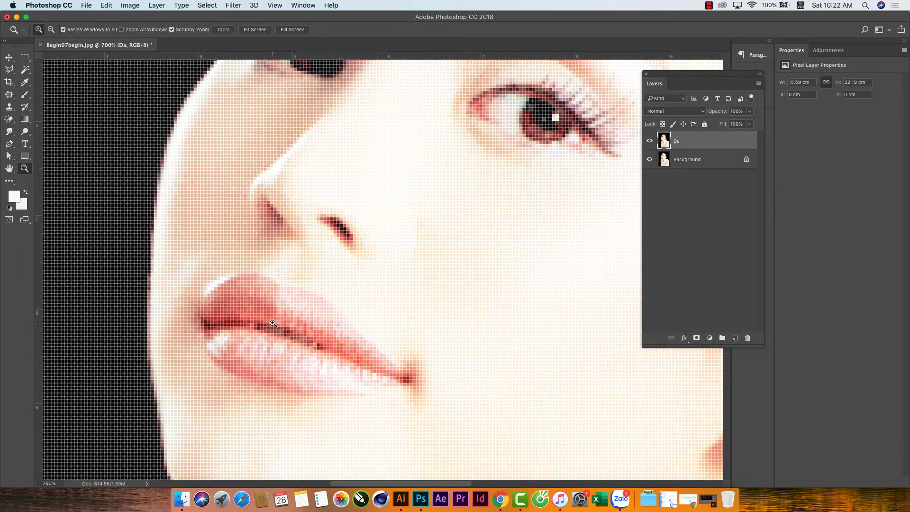
{"action": "key", "text": "ctrl+minus"}
{"action": "key", "text": "ctrl+minus"}
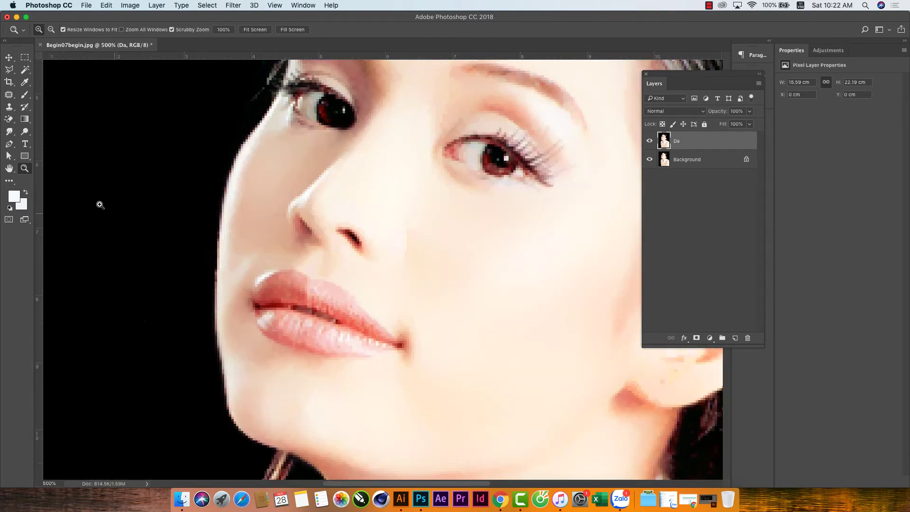
Step: Trace a closed Pen path around the upper and lower lips
{"action": "left_click", "coordinate": [14, 146]}
{"action": "right_click", "coordinate": [14, 149]}
{"action": "left_click", "coordinate": [47, 143]}
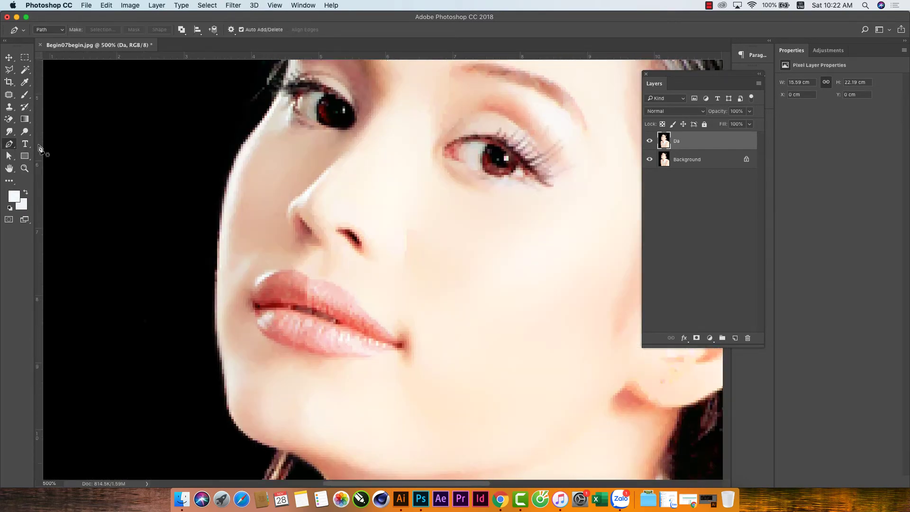
{"action": "left_click", "coordinate": [257, 307]}
{"action": "left_click_drag", "start_coordinate": [262, 281], "coordinate": [276, 271]}
{"action": "left_click_drag", "start_coordinate": [309, 276], "coordinate": [332, 287]}
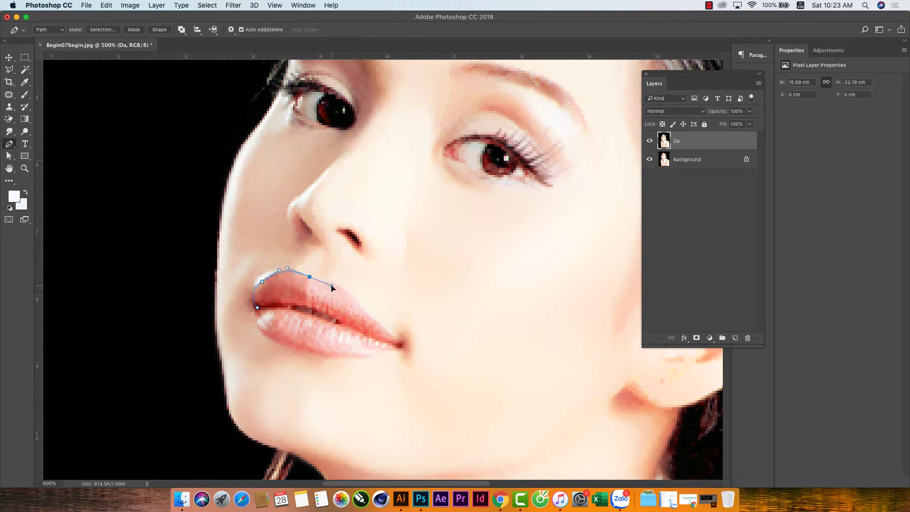
{"action": "left_click_drag", "start_coordinate": [332, 287], "coordinate": [315, 283]}
{"action": "left_click_drag", "start_coordinate": [354, 297], "coordinate": [367, 313]}
{"action": "left_click_drag", "start_coordinate": [400, 341], "coordinate": [411, 349]}
{"action": "left_click", "coordinate": [400, 350]}
{"action": "mouse_move", "coordinate": [319, 352]}
{"action": "left_mouse_down"}
{"action": "mouse_move", "coordinate": [287, 346]}
{"action": "mouse_move", "coordinate": [248, 309]}
{"action": "left_mouse_up"}
{"action": "left_click", "coordinate": [258, 308]}
Step: Reshape the lip outline's left curves and add a curved line along the lips' parting
{"action": "left_click", "coordinate": [258, 324], "text": "super"}
{"action": "left_click_drag", "start_coordinate": [257, 325], "coordinate": [250, 313]}
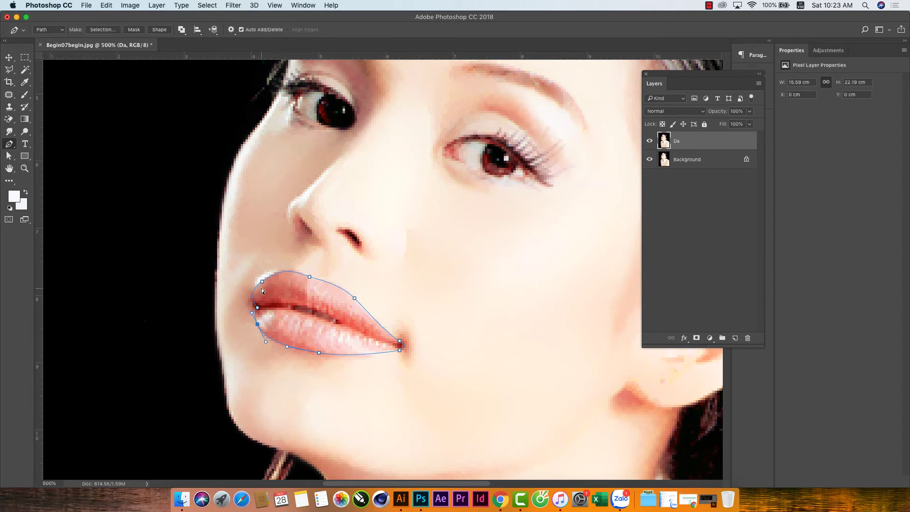
{"action": "left_click_drag", "start_coordinate": [262, 281], "coordinate": [287, 267]}
{"action": "key", "text": "ctrl+z"}
{"action": "left_click", "coordinate": [290, 307]}
{"action": "left_click_drag", "start_coordinate": [340, 322], "coordinate": [367, 342]}
Step: Create a vector mask on the Da layer from the lip path
{"action": "right_click", "coordinate": [319, 393]}
{"action": "left_click", "coordinate": [332, 394]}
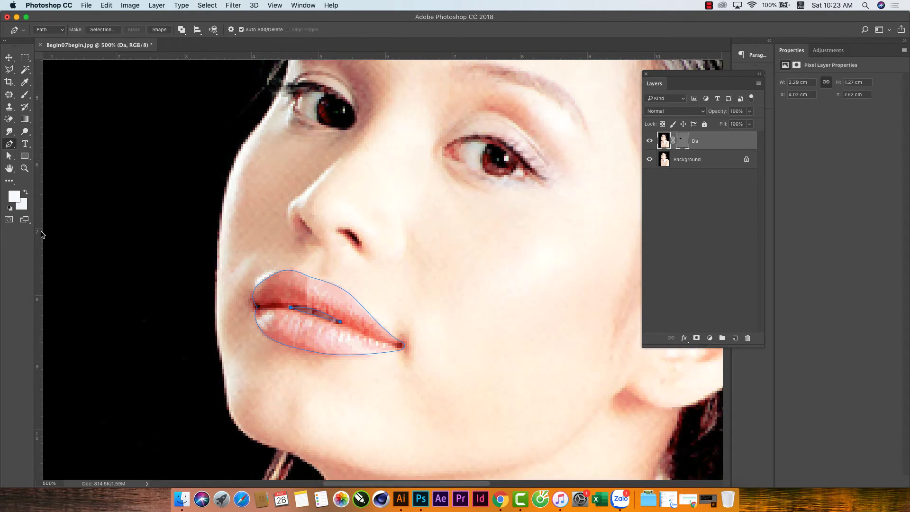
{"action": "left_click", "coordinate": [9, 156]}
{"action": "left_click", "coordinate": [278, 357]}
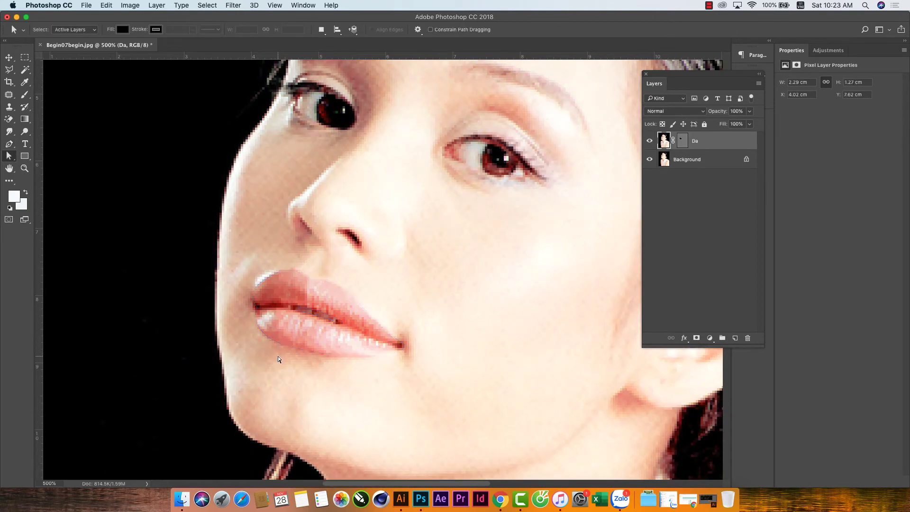
Step: With the Pen tool, select the Da layer's vector mask to show the lip path
{"action": "left_click", "coordinate": [319, 328]}
{"action": "left_click", "coordinate": [304, 315]}
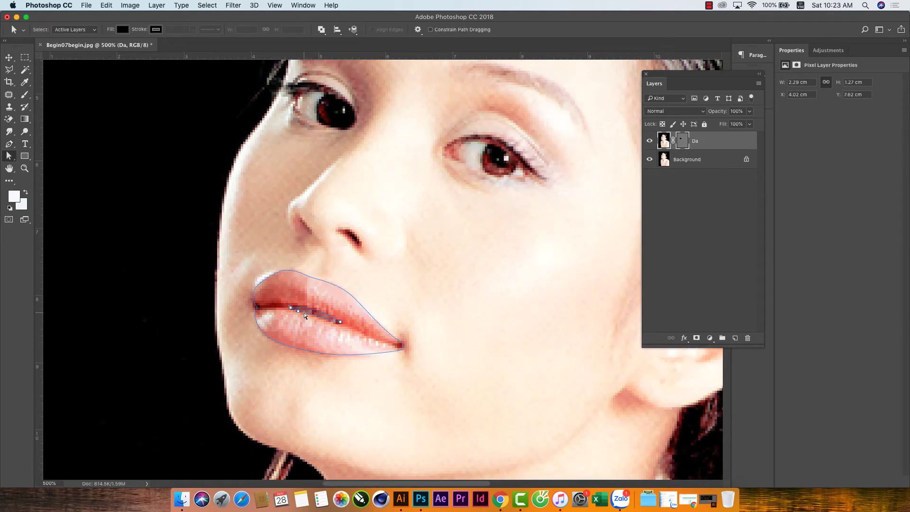
{"action": "left_click", "coordinate": [286, 379]}
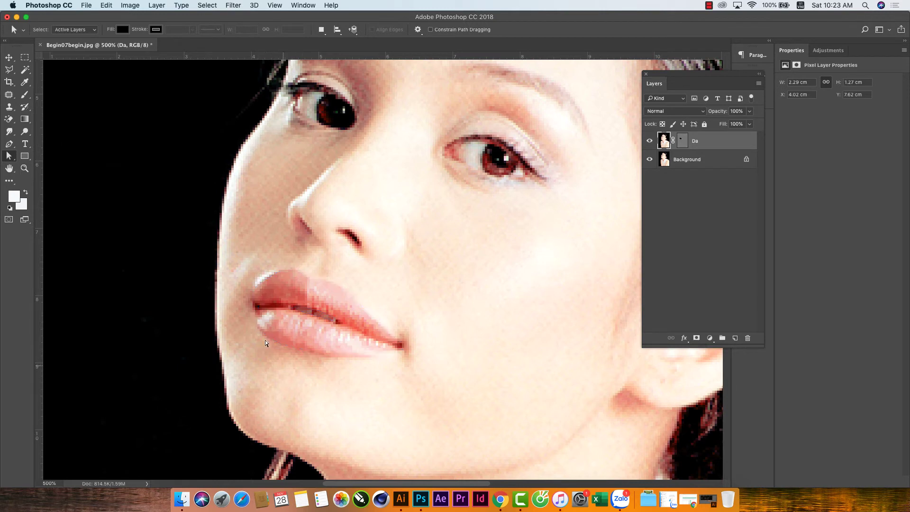
{"action": "left_click", "coordinate": [9, 144]}
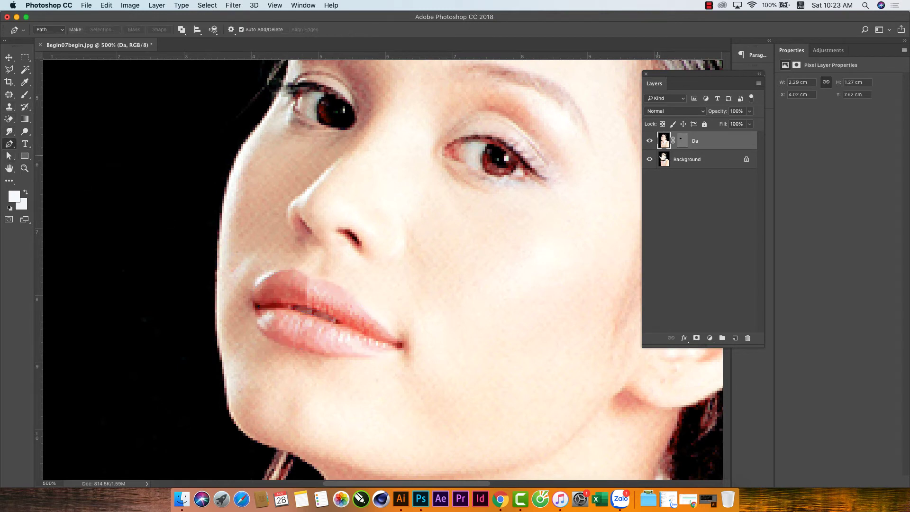
{"action": "left_click", "coordinate": [685, 143]}
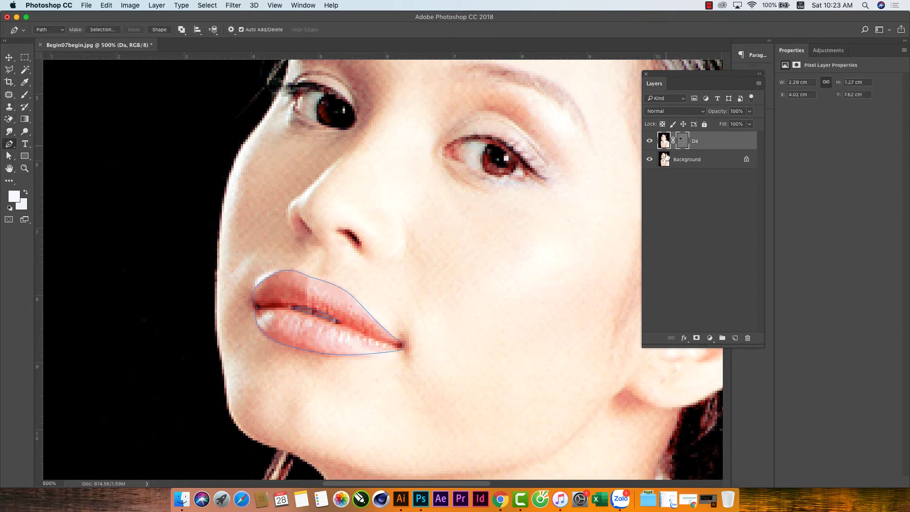
Step: Make a selection from the lip path with a 1-pixel feather radius
{"action": "right_click", "coordinate": [380, 294]}
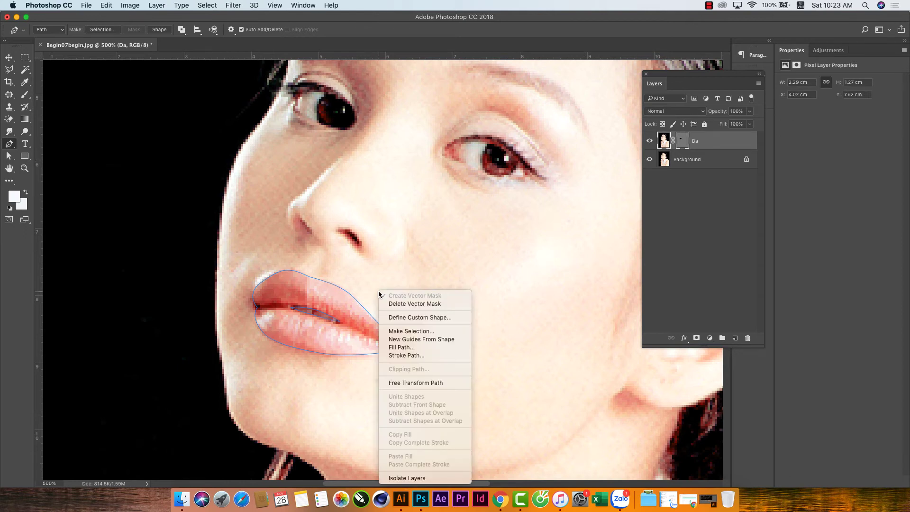
{"action": "left_click", "coordinate": [379, 295]}
{"action": "right_click", "coordinate": [369, 274]}
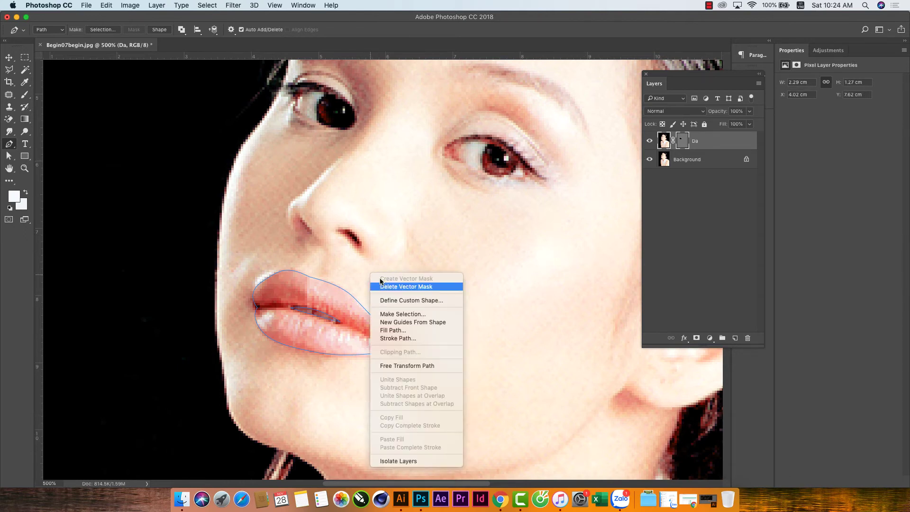
{"action": "left_click", "coordinate": [407, 315]}
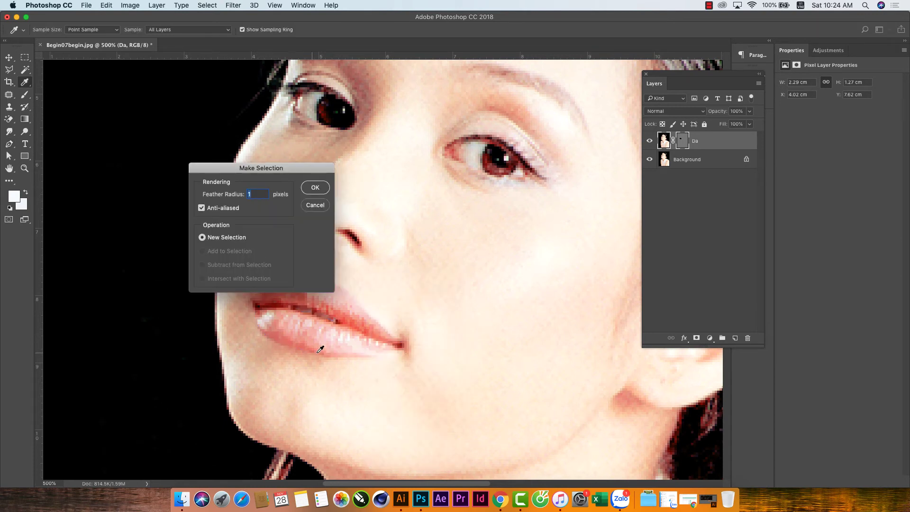
{"action": "left_click", "coordinate": [318, 195]}
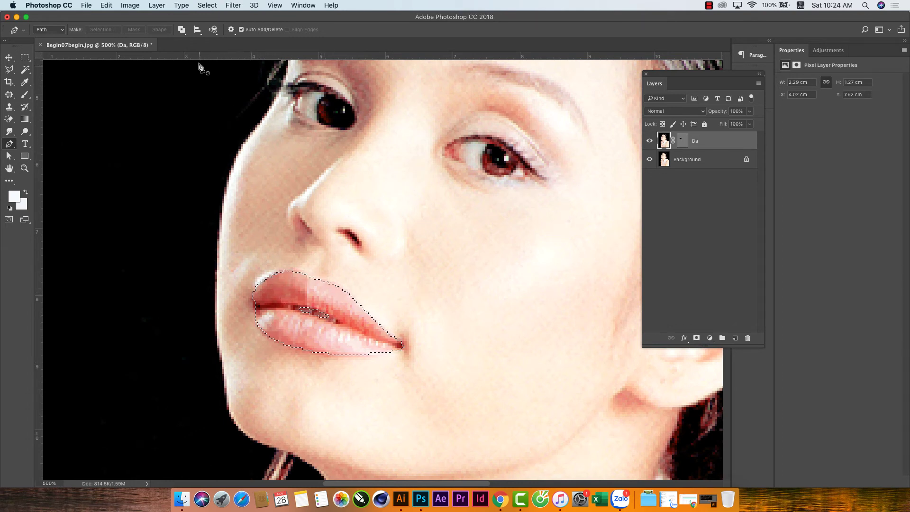
Step: Save the lip selection as a channel named 'môi'
{"action": "left_click", "coordinate": [209, 6]}
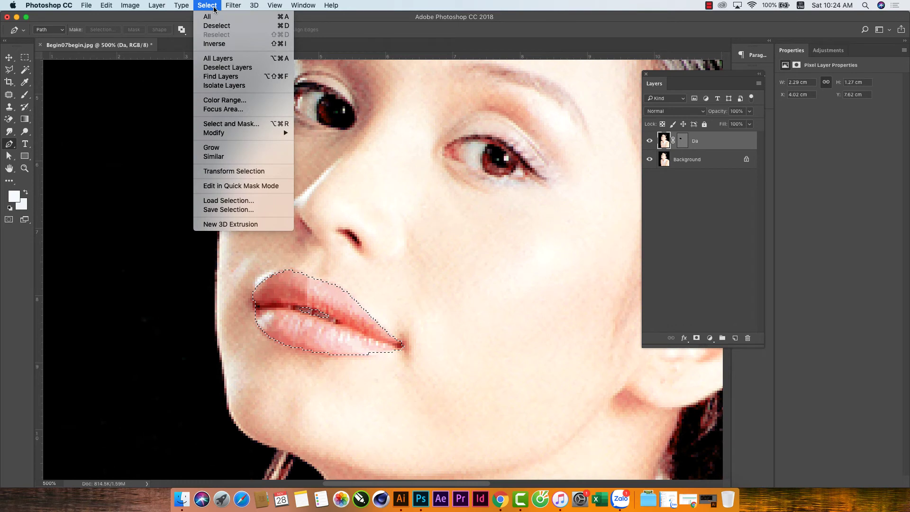
{"action": "left_click", "coordinate": [239, 210]}
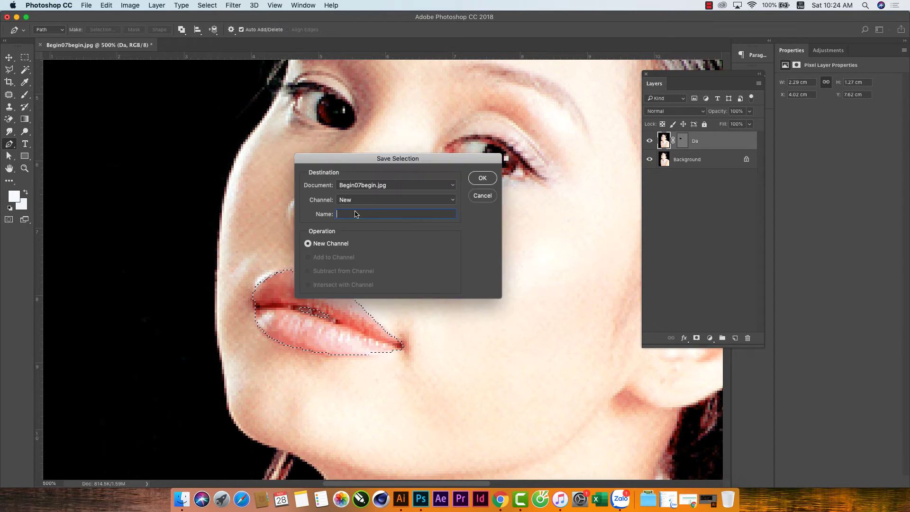
{"action": "left_click_drag", "start_coordinate": [441, 158], "coordinate": [612, 151]}
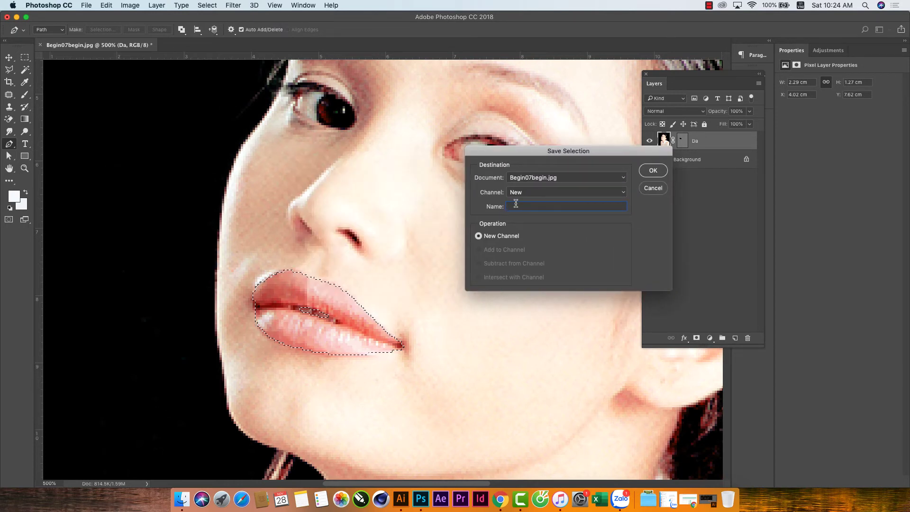
{"action": "type", "text": "môi"}
{"action": "left_click", "coordinate": [652, 171]}
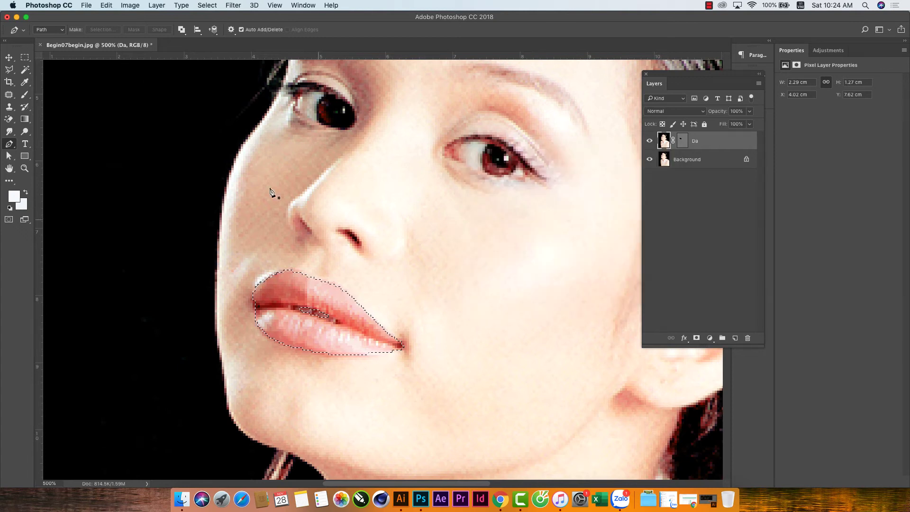
Step: Deselect, then load the 'môi' channel back as the selection
{"action": "left_click", "coordinate": [8, 57]}
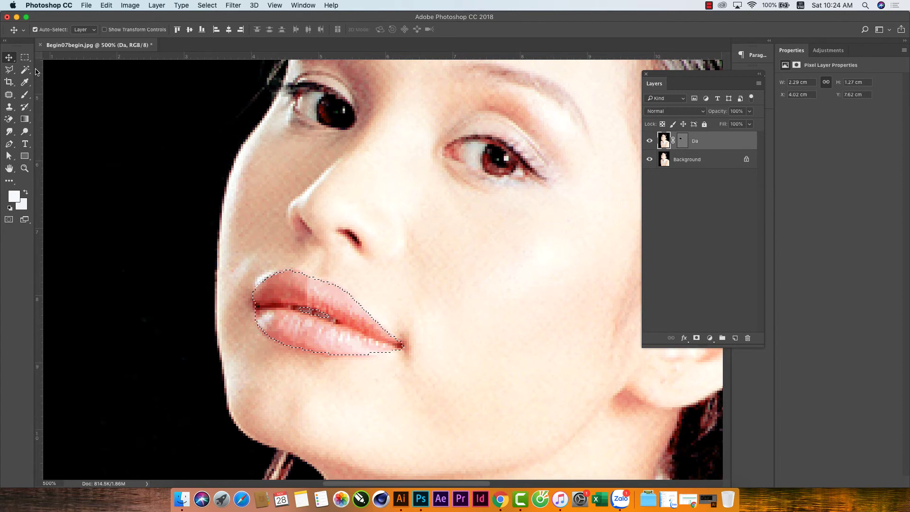
{"action": "key", "text": "super+d"}
{"action": "left_click", "coordinate": [209, 6]}
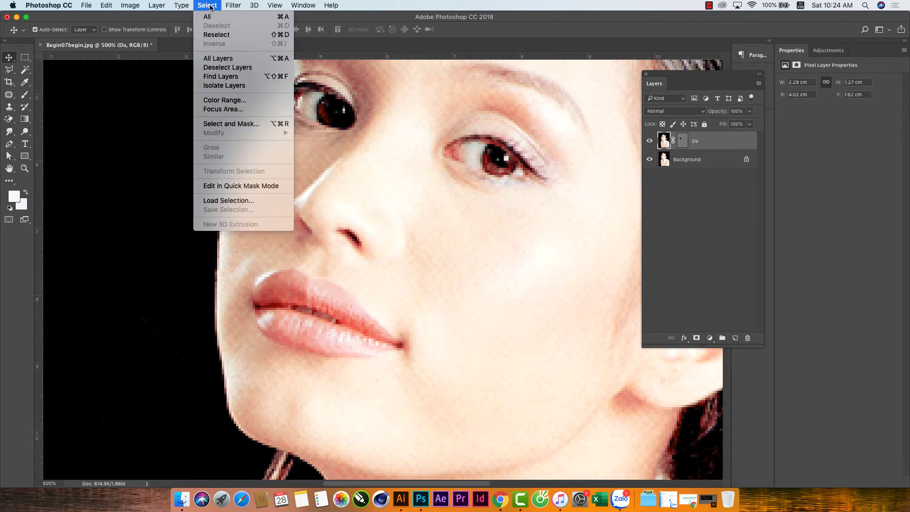
{"action": "left_click", "coordinate": [228, 201]}
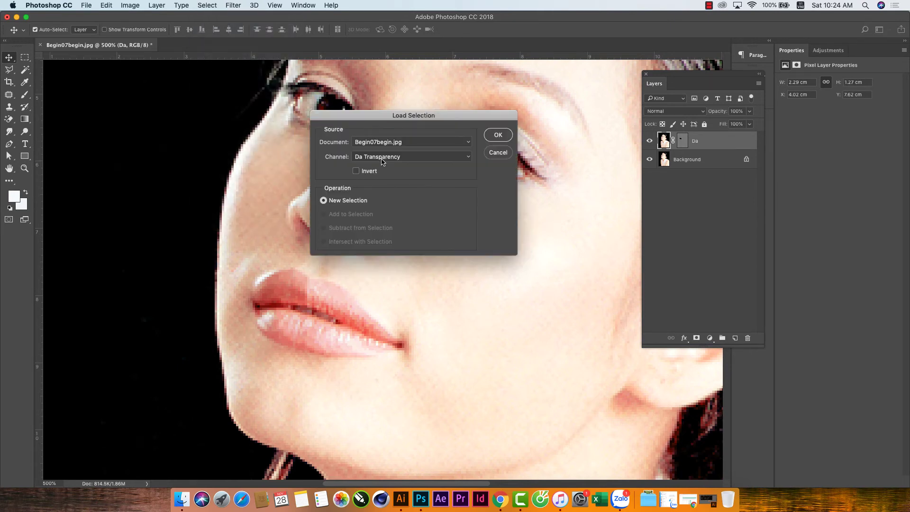
{"action": "left_click", "coordinate": [381, 160]}
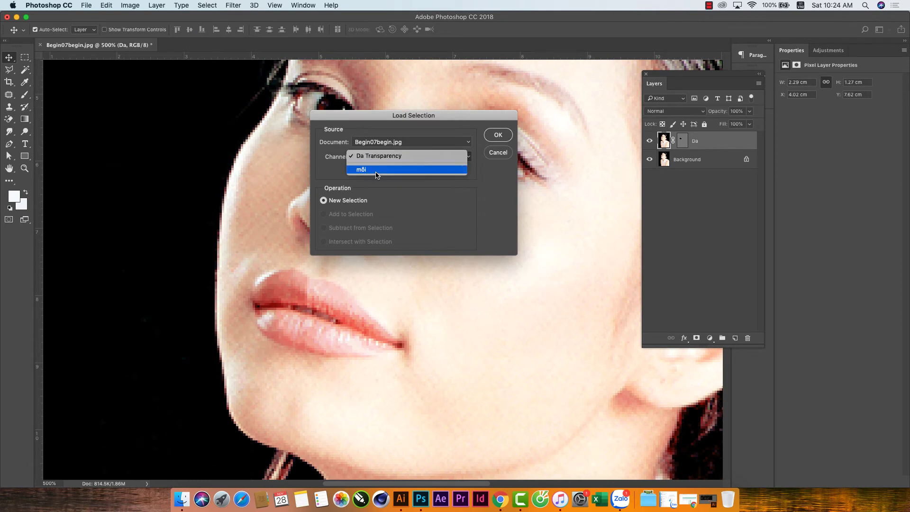
{"action": "left_click", "coordinate": [377, 171]}
{"action": "left_click", "coordinate": [499, 135]}
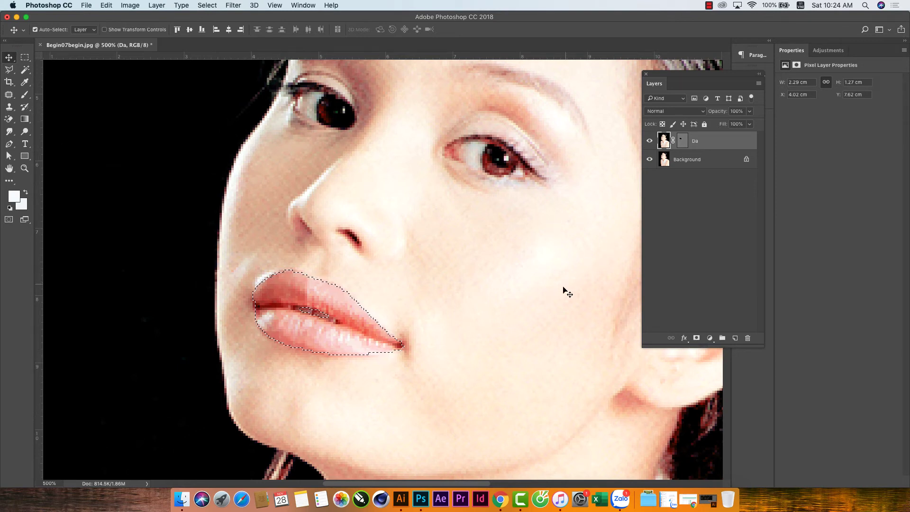
Step: Select the Da layer's mask and zoom out to 300% to see the whole face
{"action": "left_click", "coordinate": [650, 141]}
{"action": "left_click", "coordinate": [679, 141]}
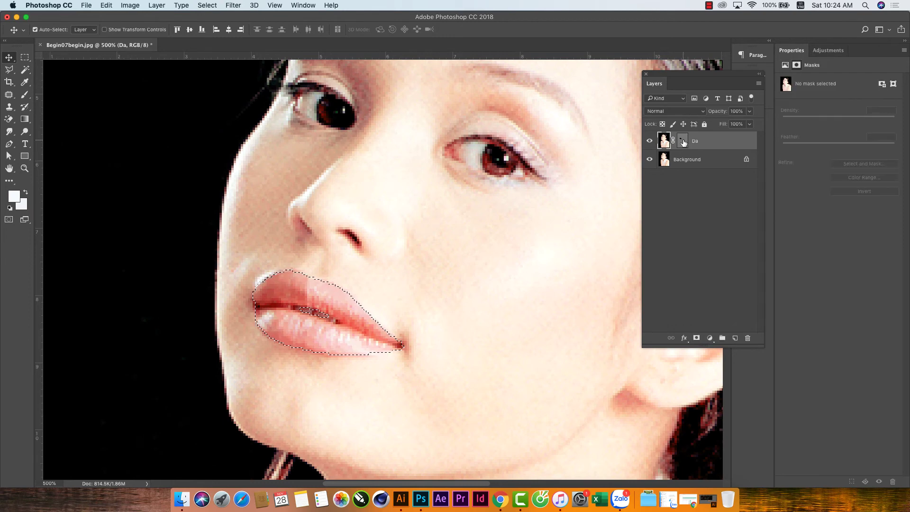
{"action": "key", "text": "super+minus"}
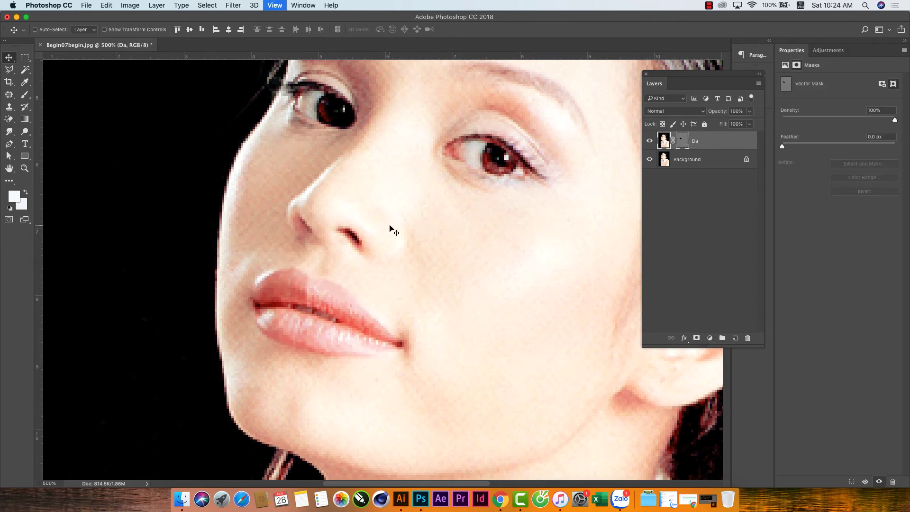
{"action": "key", "text": "super+minus"}
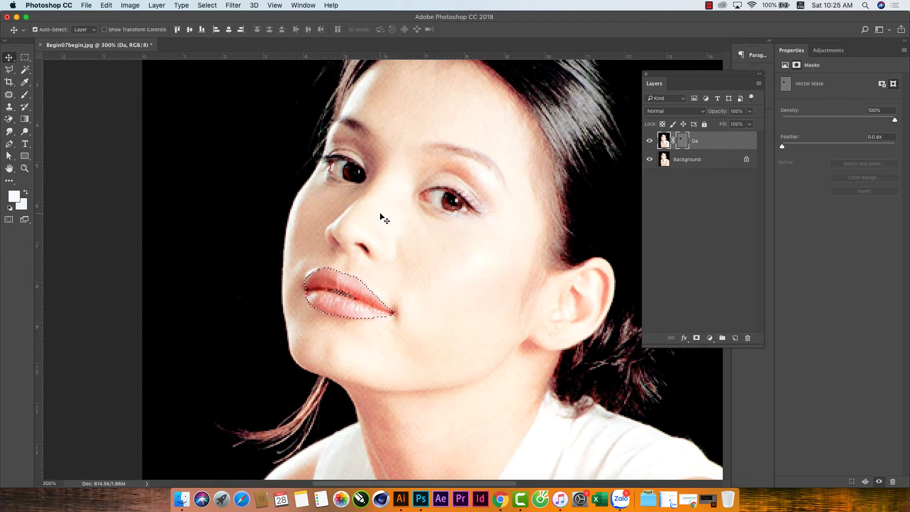
Step: Roll the History panel back to the Close Path state, dropping Da's vector mask
{"action": "left_click", "coordinate": [682, 208]}
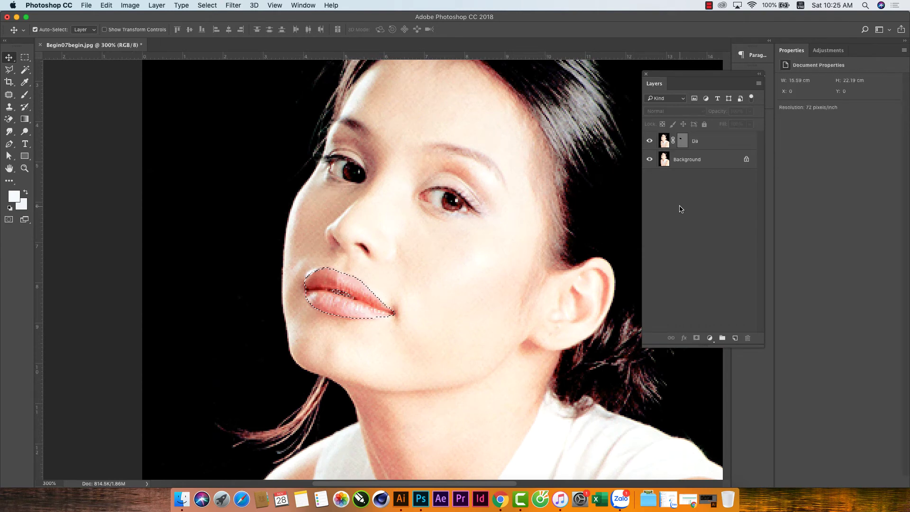
{"action": "left_click", "coordinate": [303, 5]}
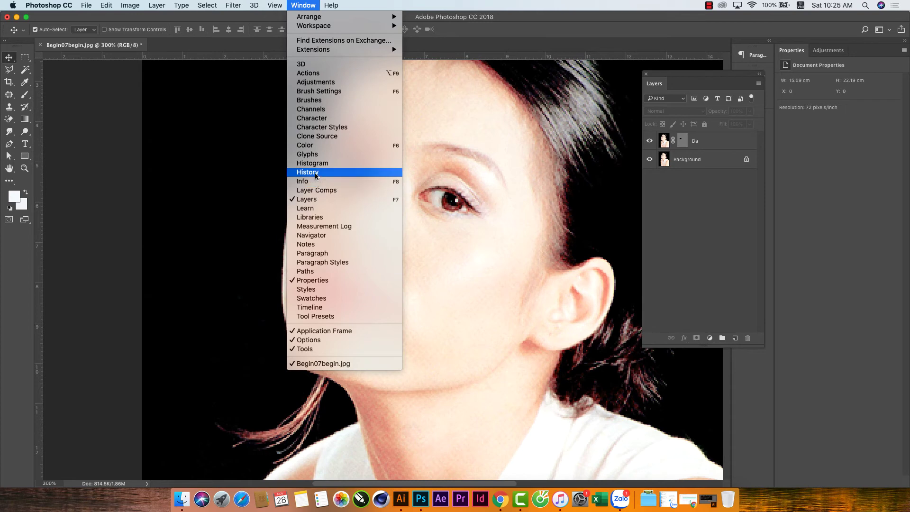
{"action": "left_click", "coordinate": [307, 173]}
{"action": "left_click", "coordinate": [268, 265]}
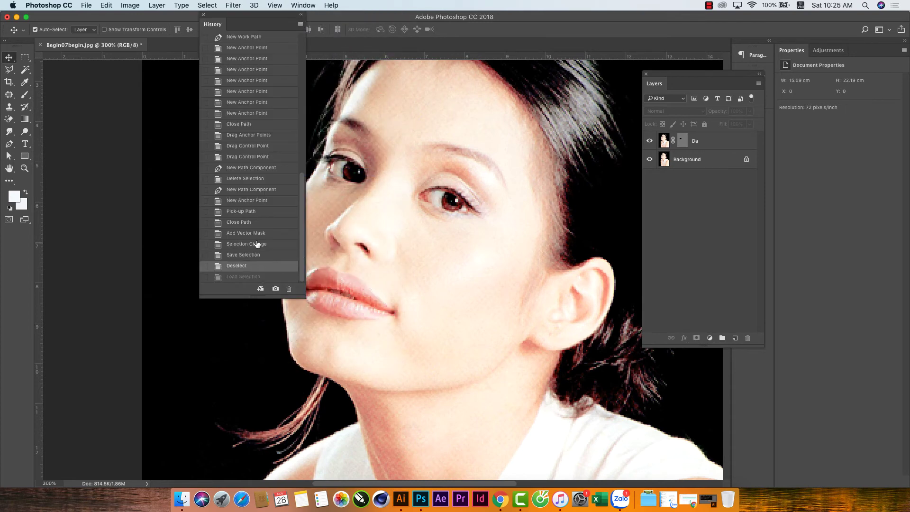
{"action": "left_click", "coordinate": [258, 244]}
{"action": "left_click", "coordinate": [257, 223]}
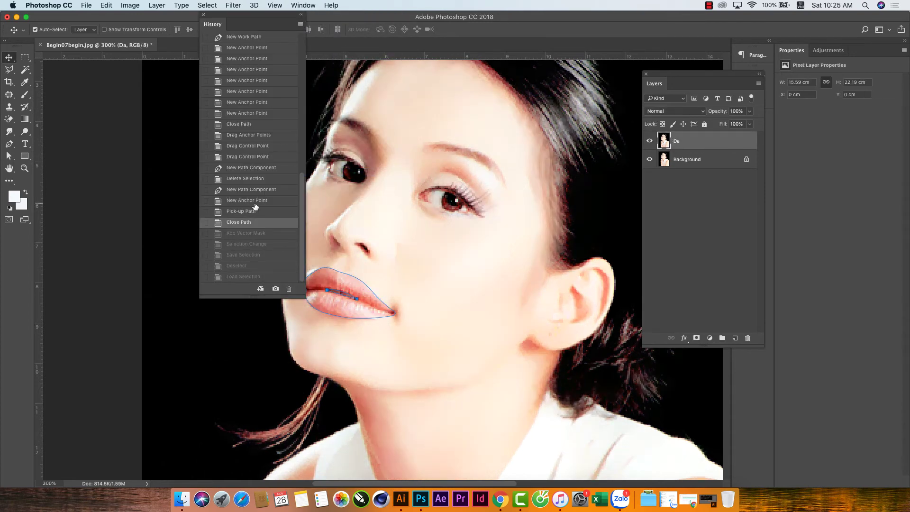
{"action": "left_click", "coordinate": [253, 212]}
{"action": "left_click", "coordinate": [249, 224]}
Step: Make a feathered selection from the closed lip path and close the History panel
{"action": "left_click", "coordinate": [9, 143]}
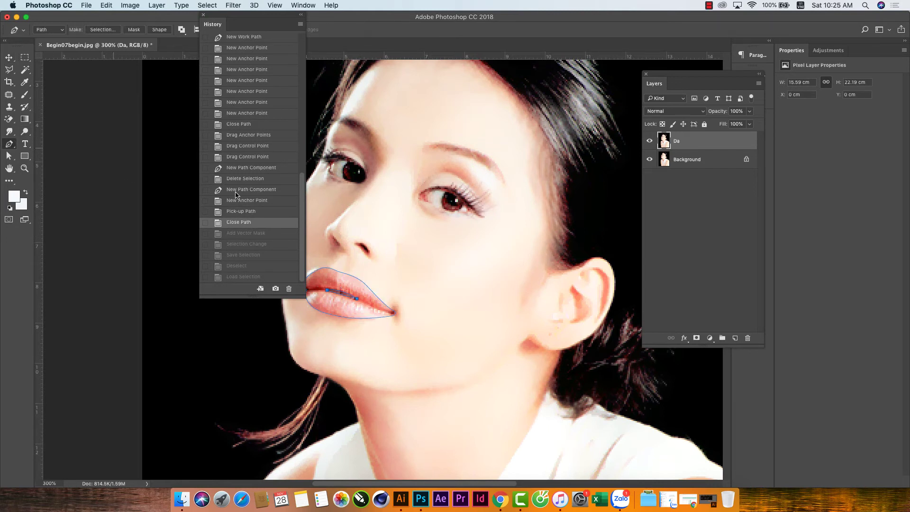
{"action": "right_click", "coordinate": [422, 295]}
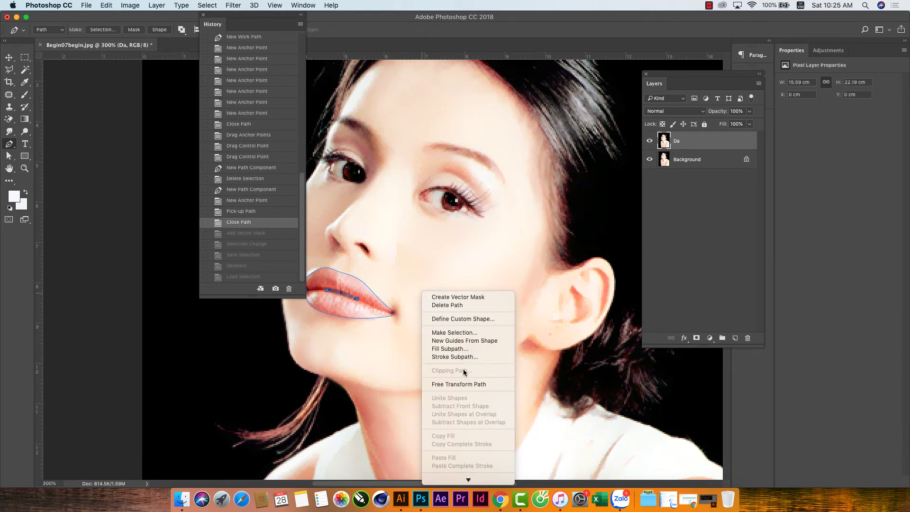
{"action": "left_click", "coordinate": [458, 333]}
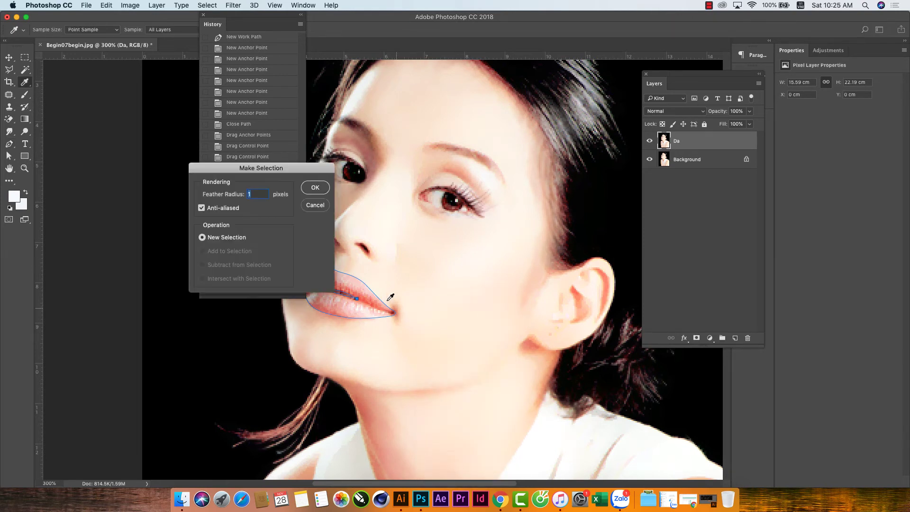
{"action": "left_click", "coordinate": [316, 189]}
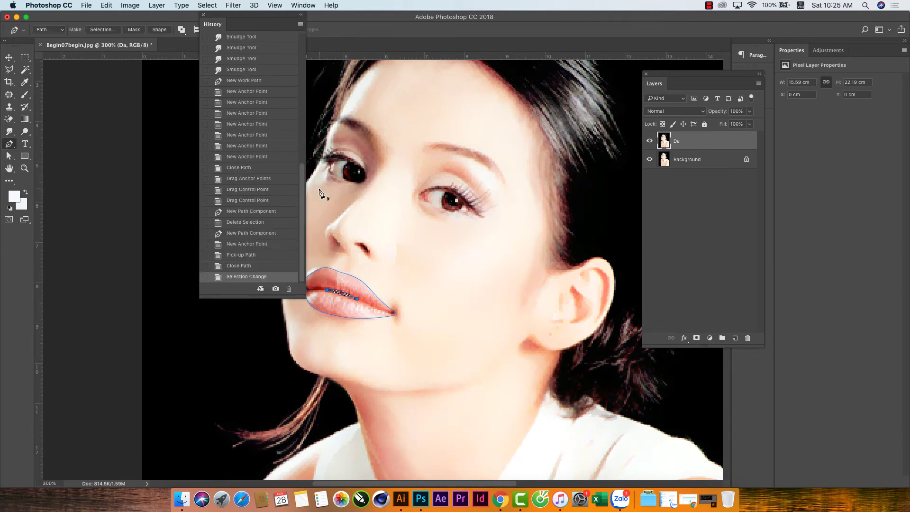
{"action": "left_click", "coordinate": [202, 17]}
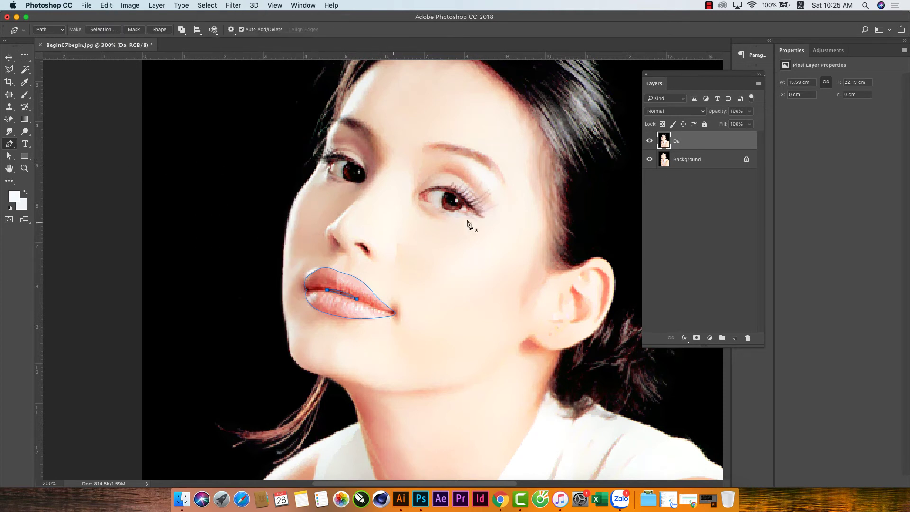
Step: Remove a stray anchor point and make a 1-pixel feathered selection from the lip path
{"action": "left_click", "coordinate": [492, 245]}
{"action": "right_click", "coordinate": [432, 278]}
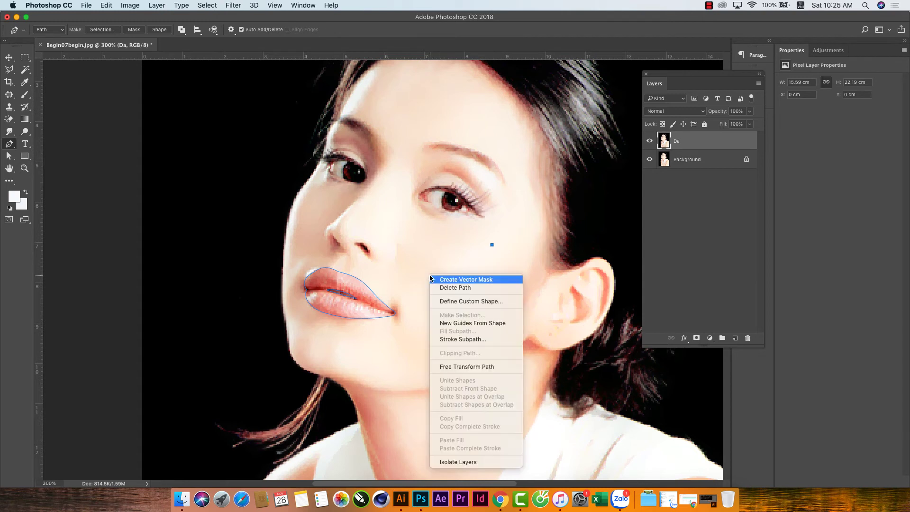
{"action": "key", "text": "Escape"}
{"action": "key", "text": "ctrl+z"}
{"action": "right_click", "coordinate": [433, 263]}
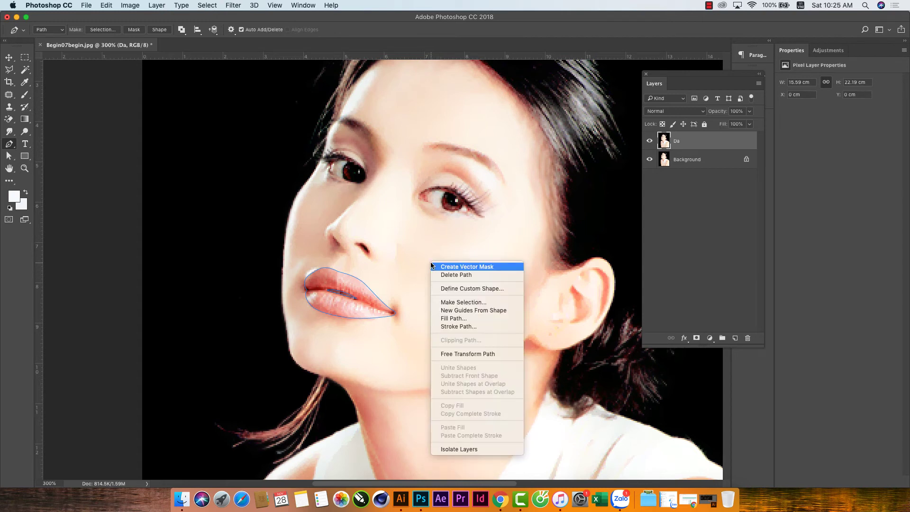
{"action": "left_click", "coordinate": [483, 303]}
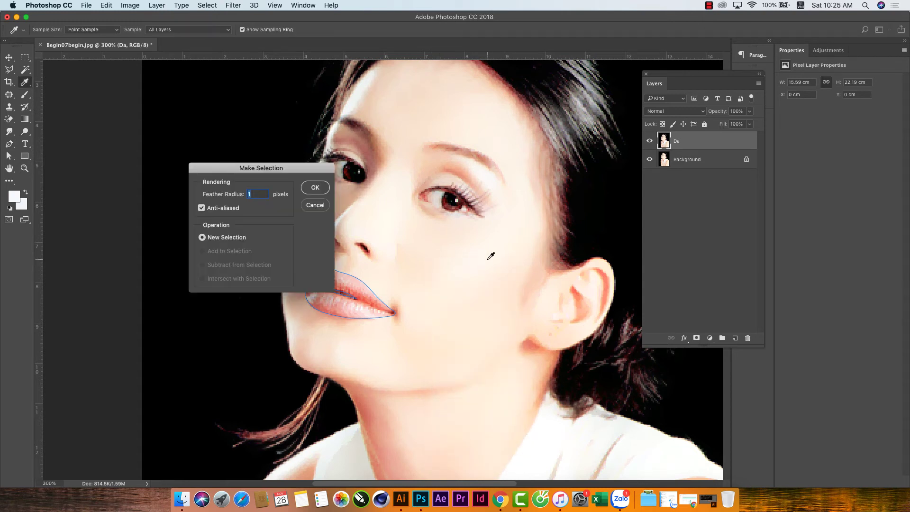
{"action": "left_click", "coordinate": [315, 188]}
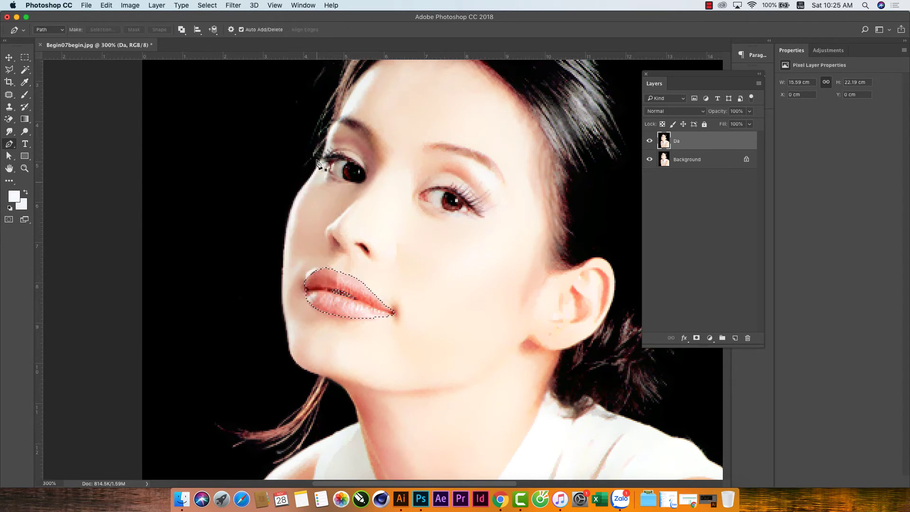
Step: Save the lip selection as a new channel and zoom in to 500%
{"action": "left_click", "coordinate": [207, 5]}
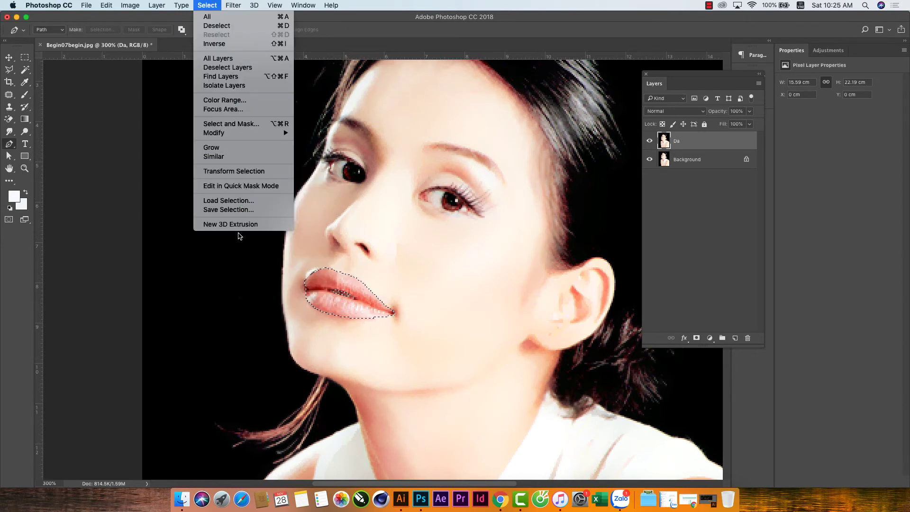
{"action": "left_click", "coordinate": [237, 214]}
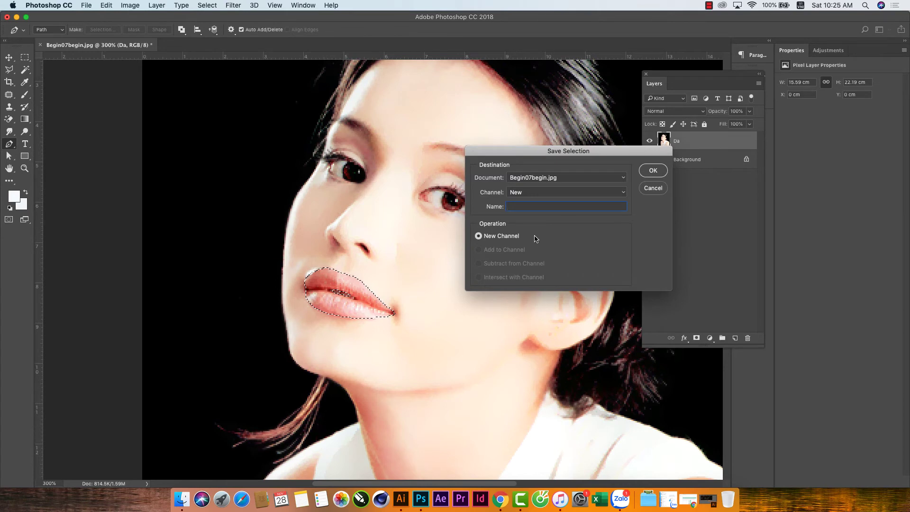
{"action": "type", "text": "Da"}
{"action": "left_click", "coordinate": [653, 171]}
{"action": "key", "text": "super+plus"}
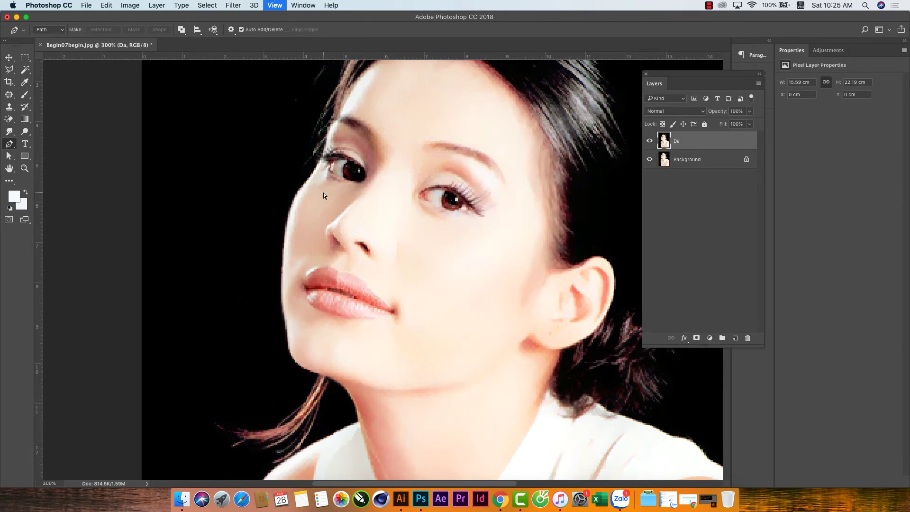
{"action": "key", "text": "super+plus"}
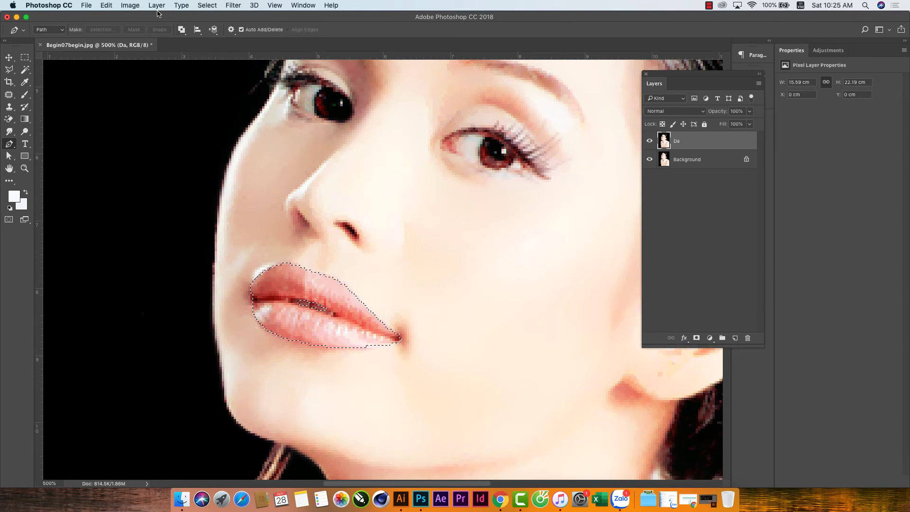
Step: Colorize the lips with Hue/Saturation at Hue 306 and Saturation 63
{"action": "left_click", "coordinate": [131, 6]}
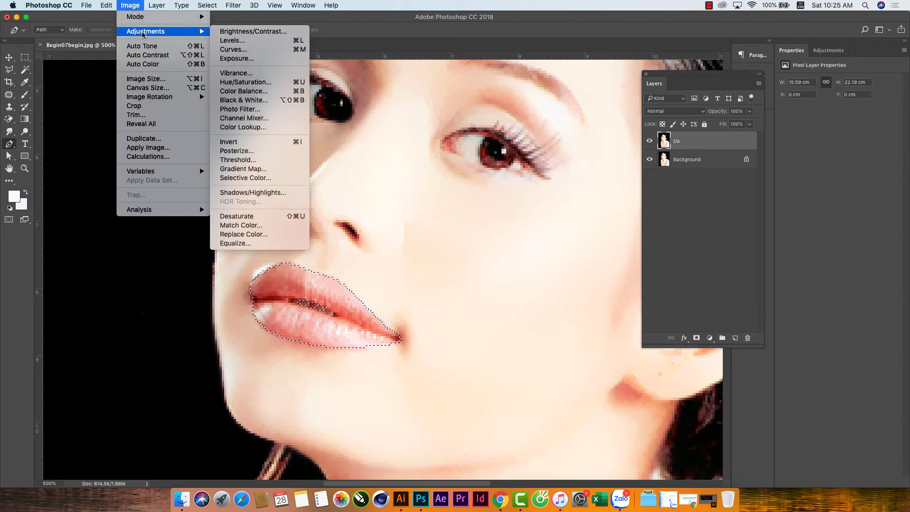
{"action": "mouse_move", "coordinate": [146, 32]}
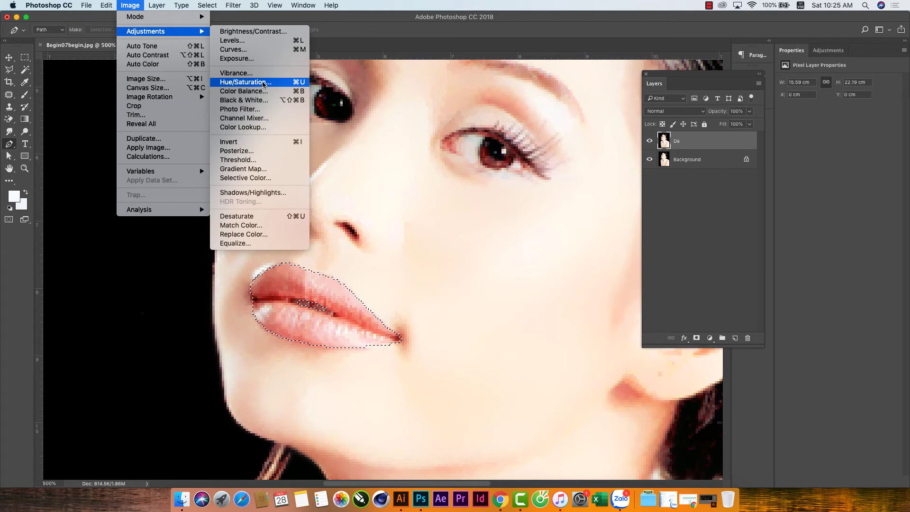
{"action": "left_click", "coordinate": [264, 85]}
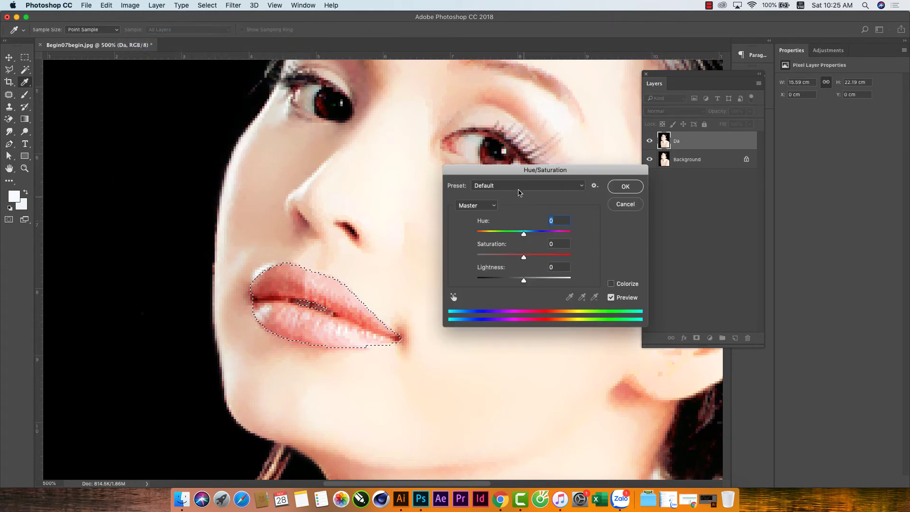
{"action": "left_click_drag", "start_coordinate": [508, 173], "coordinate": [496, 85]}
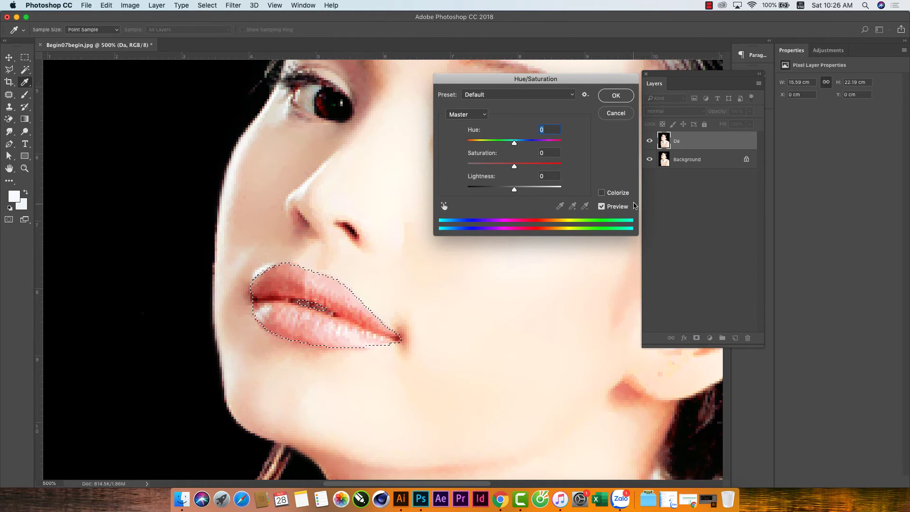
{"action": "left_click", "coordinate": [607, 194]}
{"action": "type", "text": "206"}
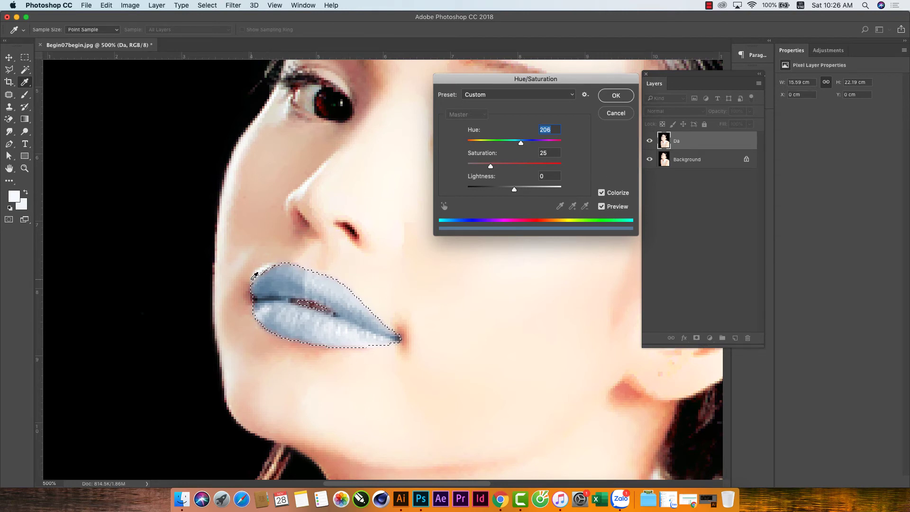
{"action": "mouse_move", "coordinate": [522, 148]}
{"action": "left_mouse_down"}
{"action": "mouse_move", "coordinate": [465, 147]}
{"action": "mouse_move", "coordinate": [548, 150]}
{"action": "left_mouse_up"}
{"action": "mouse_move", "coordinate": [491, 166]}
{"action": "left_mouse_down"}
{"action": "mouse_move", "coordinate": [531, 169]}
{"action": "mouse_move", "coordinate": [522, 174]}
{"action": "left_mouse_up"}
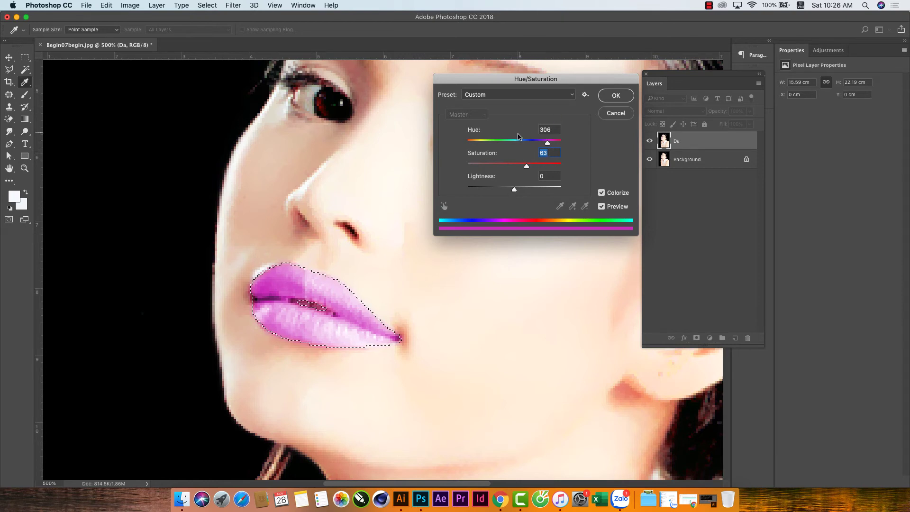
{"action": "left_click", "coordinate": [615, 97]}
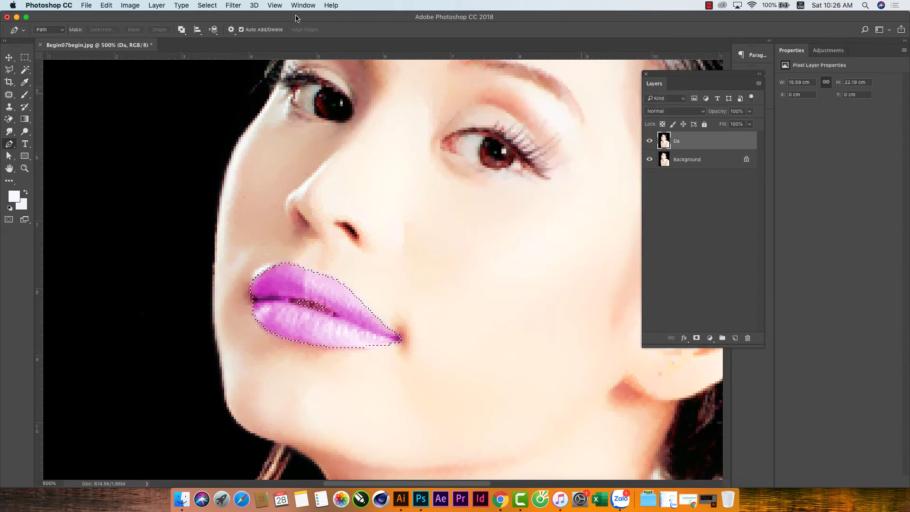
Step: Deselect the lips
{"action": "left_click", "coordinate": [208, 5]}
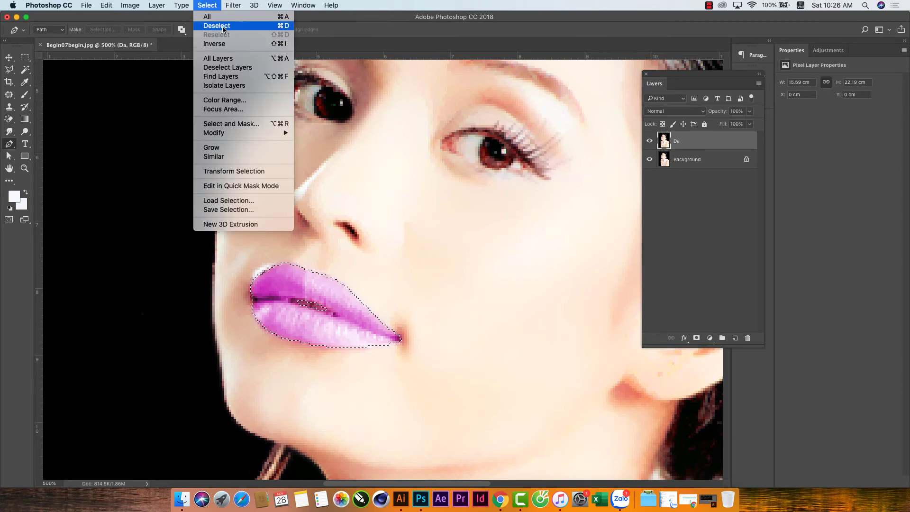
{"action": "left_click", "coordinate": [225, 26]}
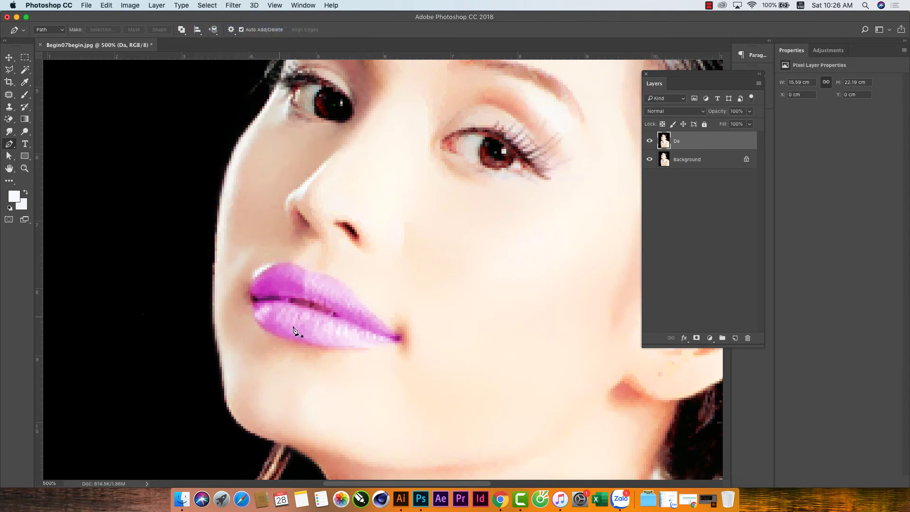
{"action": "scroll", "coordinate": [303, 334], "scroll_direction": "up", "scroll_amount": 2}
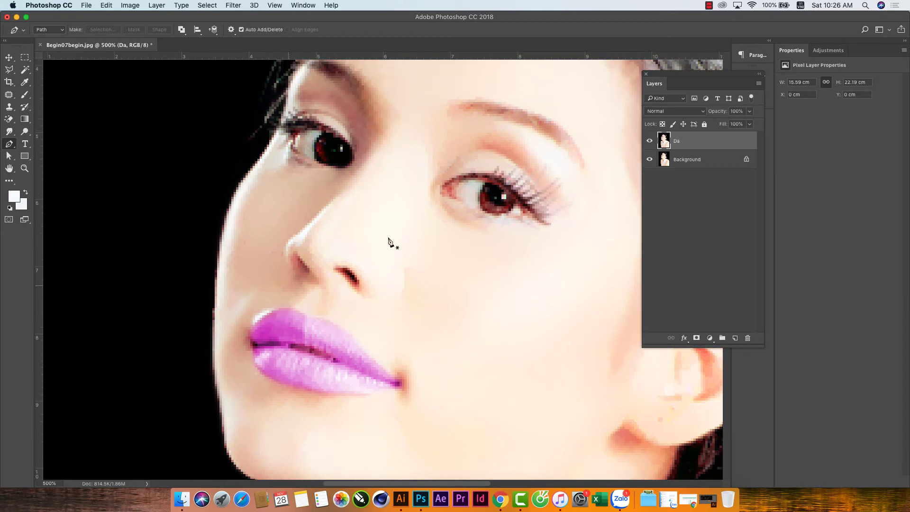
Step: Draw a rectangular marquee selection covering both eyes and brows
{"action": "scroll", "coordinate": [502, 134], "scroll_direction": "down", "scroll_amount": 1}
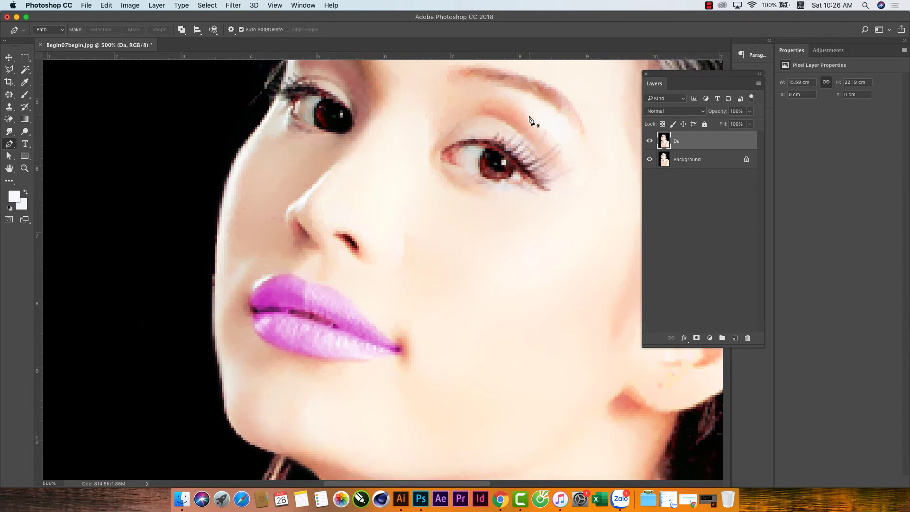
{"action": "scroll", "coordinate": [527, 125], "scroll_direction": "up", "scroll_amount": 5}
{"action": "right_click", "coordinate": [502, 133]}
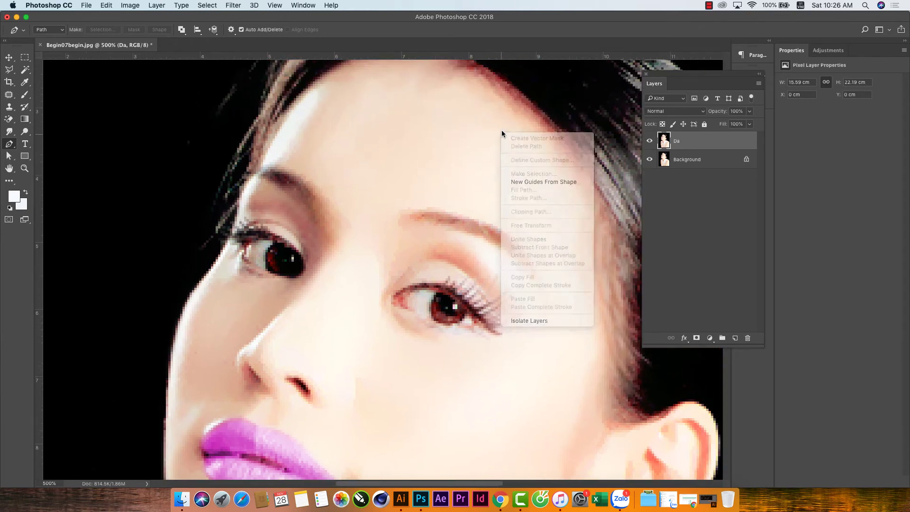
{"action": "key", "text": "Escape"}
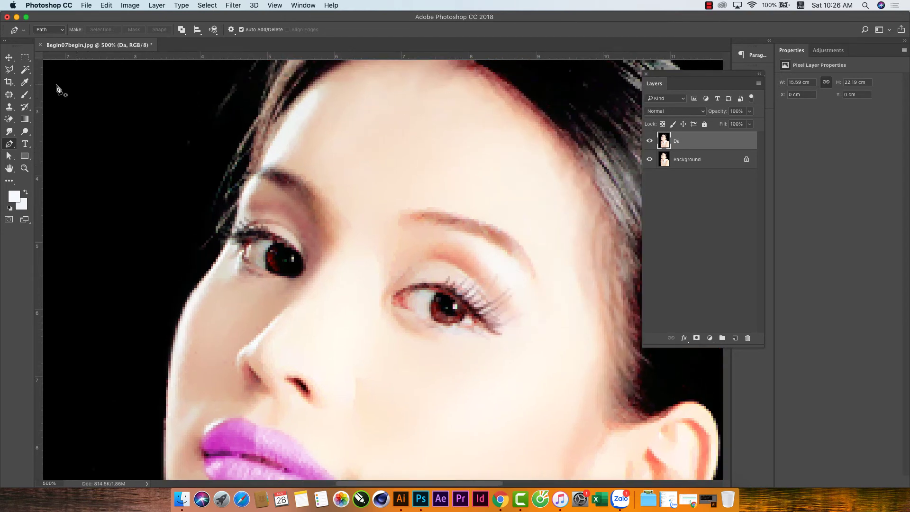
{"action": "left_click", "coordinate": [25, 59]}
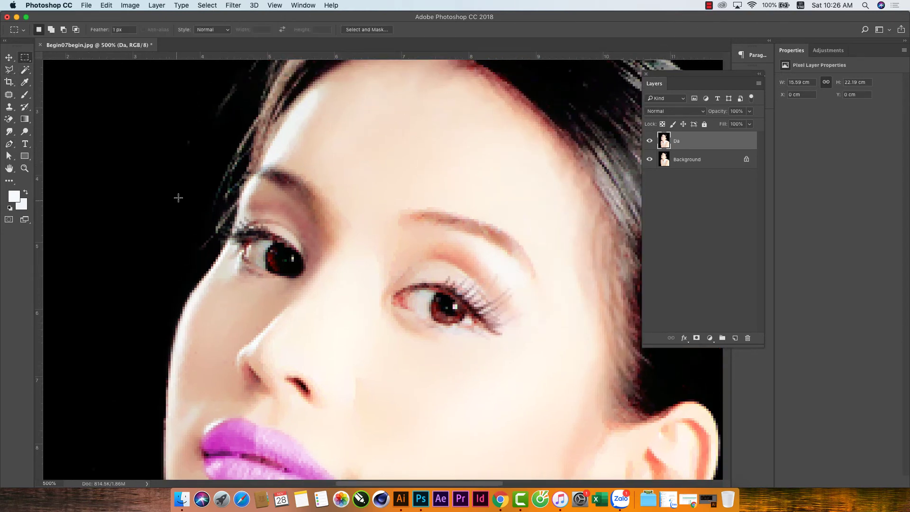
{"action": "left_click_drag", "start_coordinate": [190, 172], "coordinate": [551, 367]}
Step: Add an empty Layer 1 above Da and restore the eye rectangle selection
{"action": "left_click", "coordinate": [735, 338]}
{"action": "key", "text": "ctrl+d"}
{"action": "key", "text": "ctrl+shift+d"}
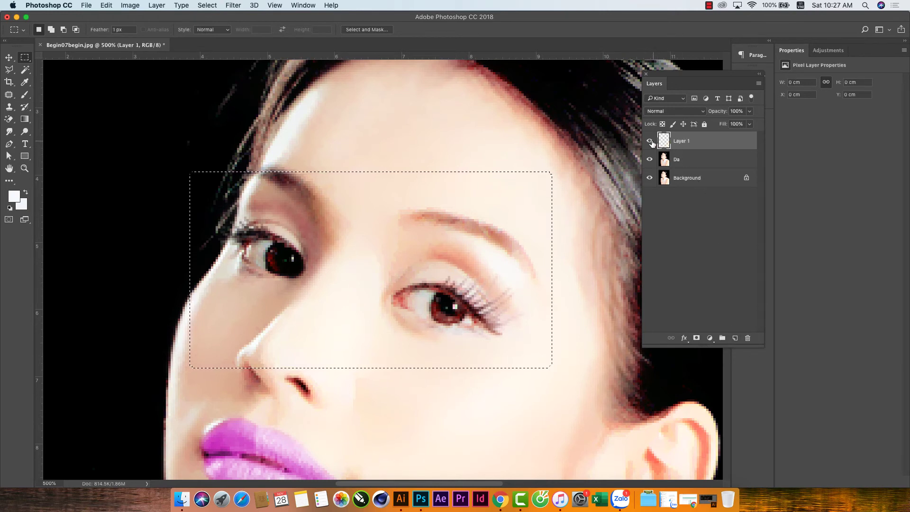
{"action": "left_click", "coordinate": [649, 141]}
Step: Set the foreground colour to light mint green #7cfbac in the Color Picker
{"action": "left_click", "coordinate": [18, 197]}
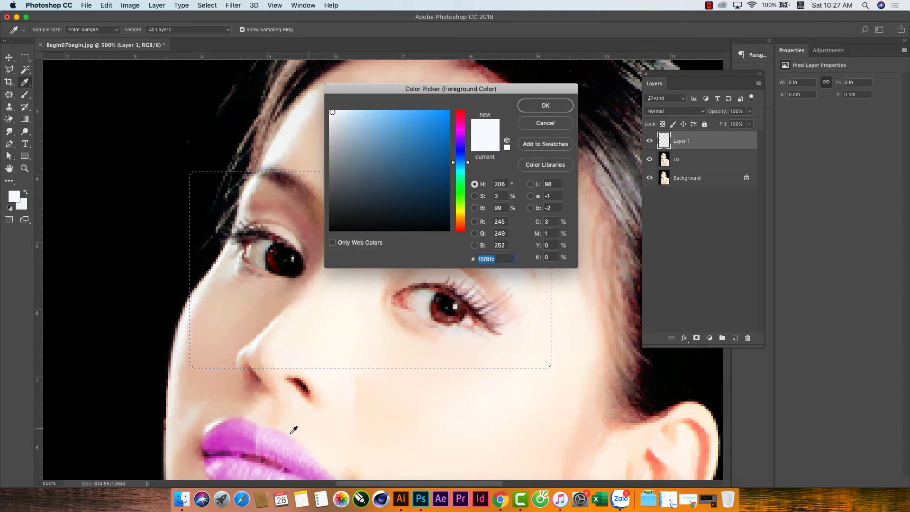
{"action": "left_click", "coordinate": [254, 436]}
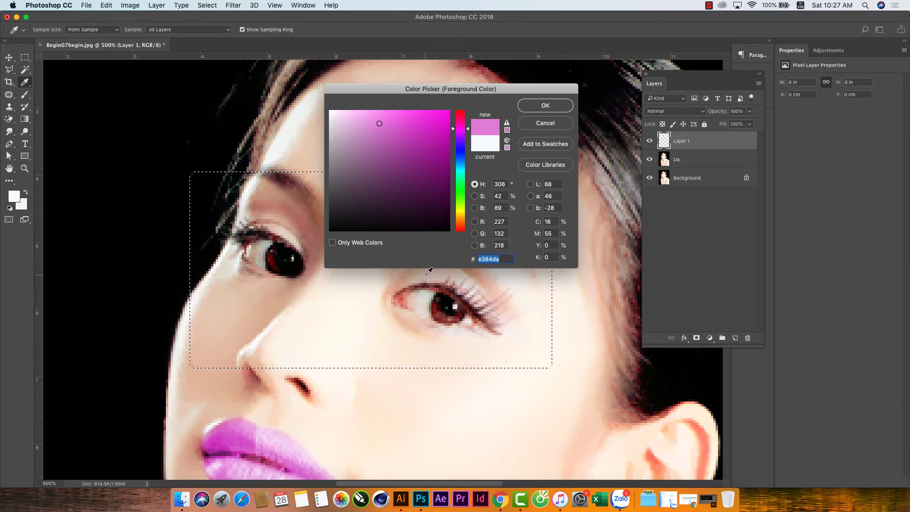
{"action": "left_click", "coordinate": [460, 183]}
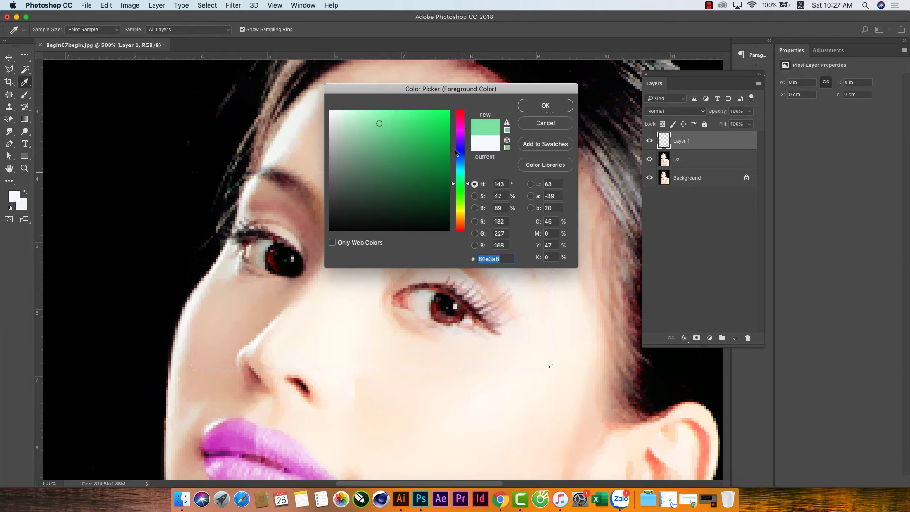
{"action": "left_click_drag", "start_coordinate": [404, 112], "coordinate": [393, 113]}
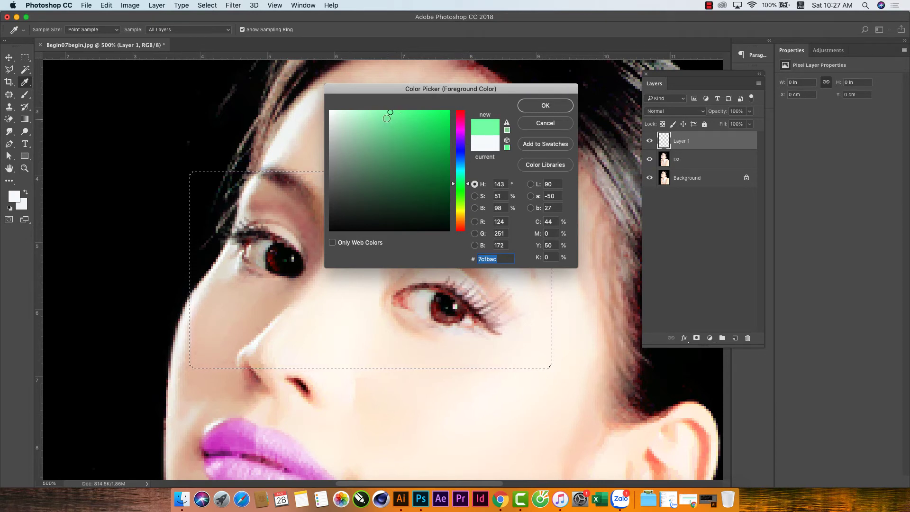
{"action": "left_click", "coordinate": [531, 111]}
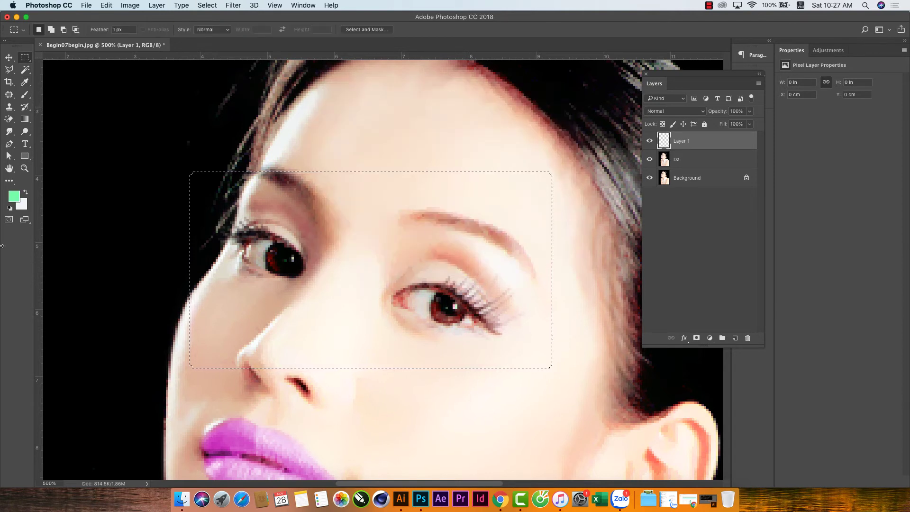
Step: Fill the eye rectangle on Layer 1 with mint green and add a Hide All layer mask
{"action": "key", "text": "alt+BackSpace"}
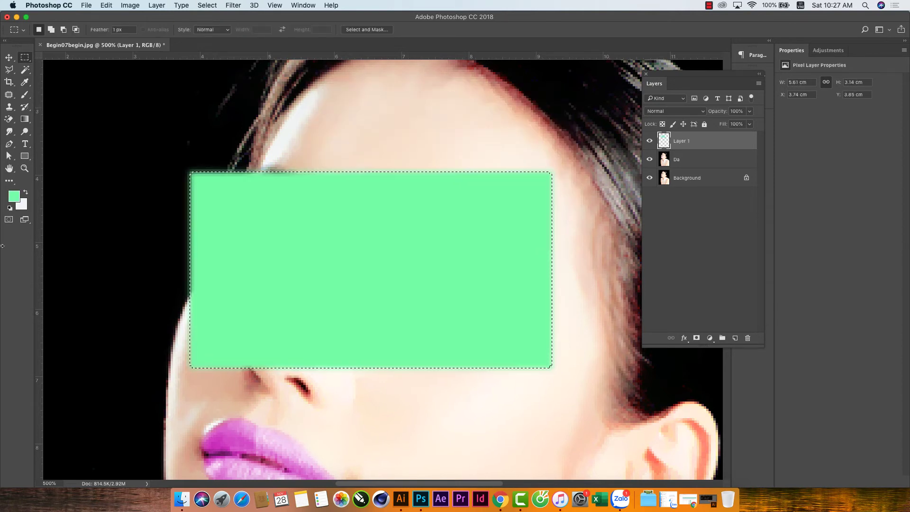
{"action": "key", "text": "ctrl+d"}
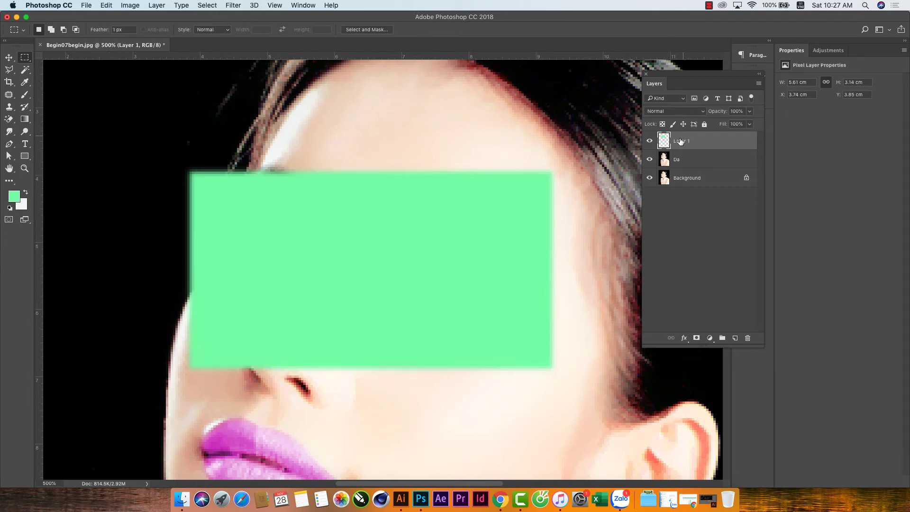
{"action": "left_click", "coordinate": [650, 140]}
{"action": "left_click", "coordinate": [650, 141]}
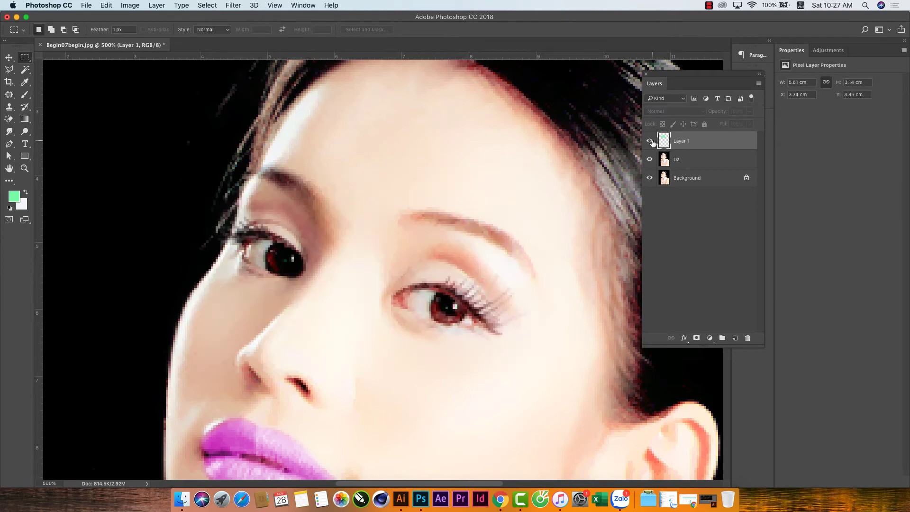
{"action": "left_click", "coordinate": [650, 141]}
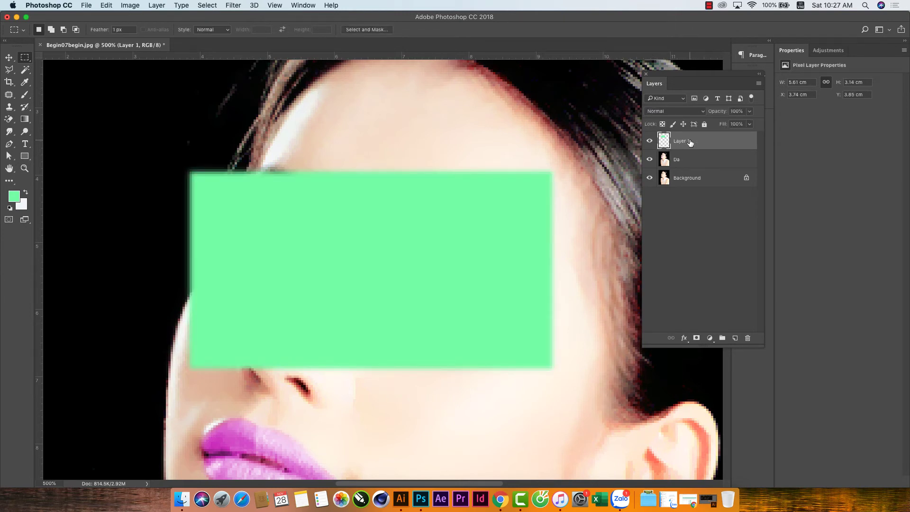
{"action": "left_click", "coordinate": [164, 7]}
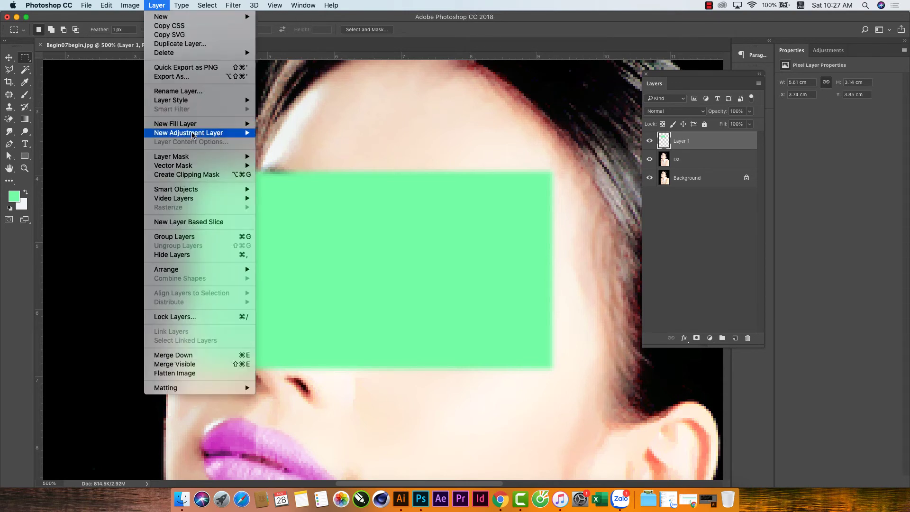
{"action": "mouse_move", "coordinate": [172, 157]}
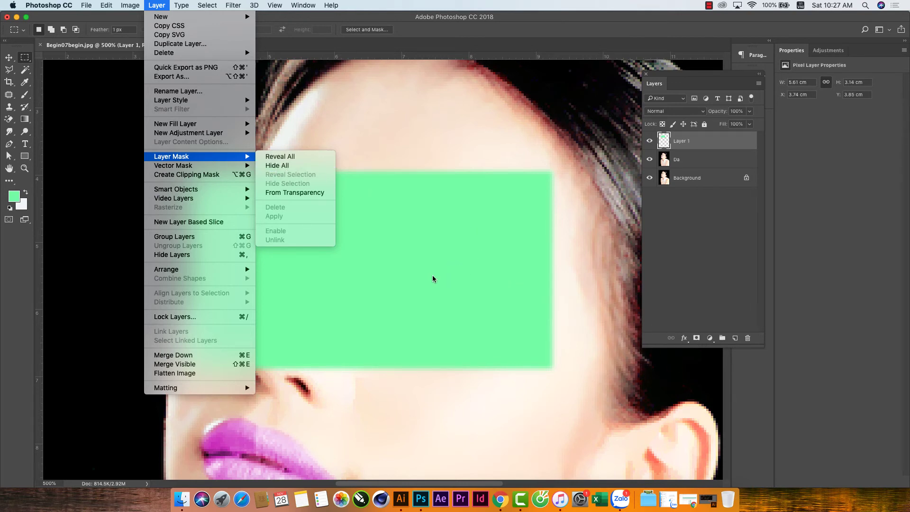
{"action": "left_click", "coordinate": [280, 167]}
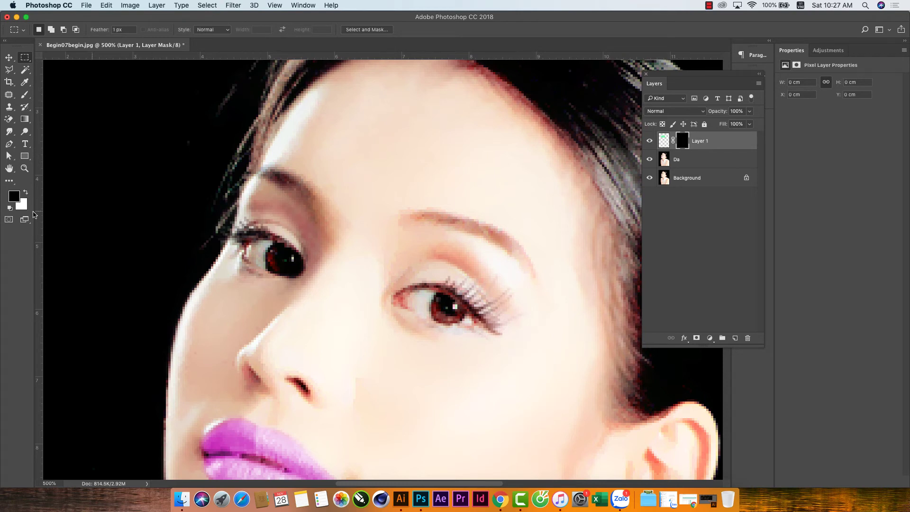
Step: Brush white on Layer 1's mask to reveal green eyeshadow over both upper eyelids
{"action": "left_click", "coordinate": [27, 193]}
{"action": "left_click", "coordinate": [25, 95]}
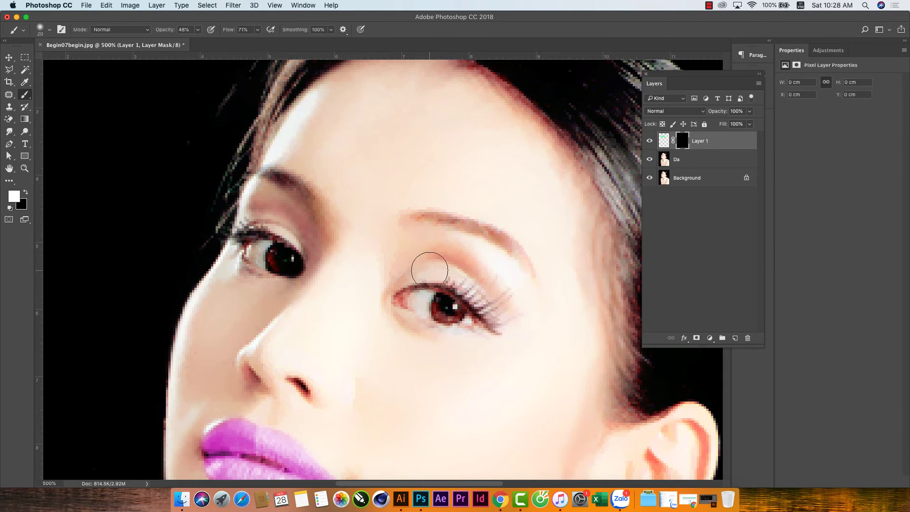
{"action": "left_click_drag", "start_coordinate": [429, 271], "coordinate": [546, 355]}
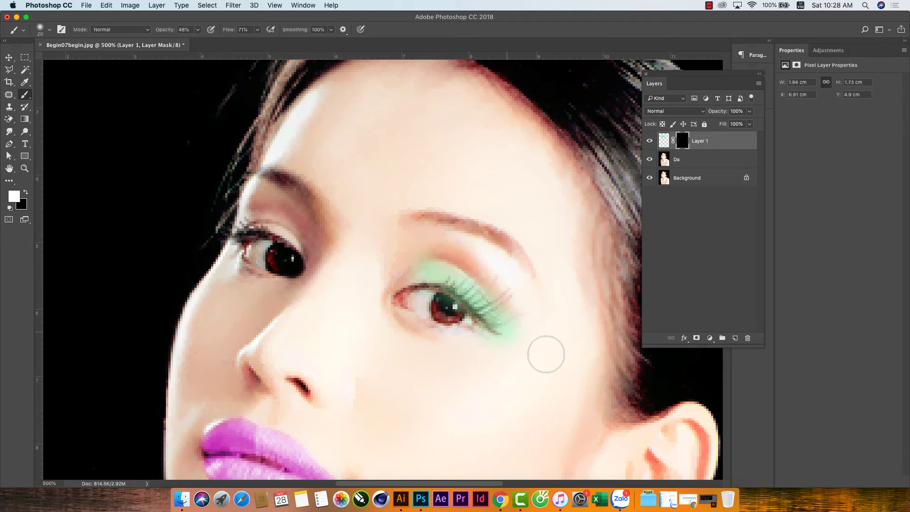
{"action": "mouse_move", "coordinate": [429, 280]}
{"action": "left_mouse_down"}
{"action": "mouse_move", "coordinate": [417, 297]}
{"action": "mouse_move", "coordinate": [403, 280]}
{"action": "left_mouse_up"}
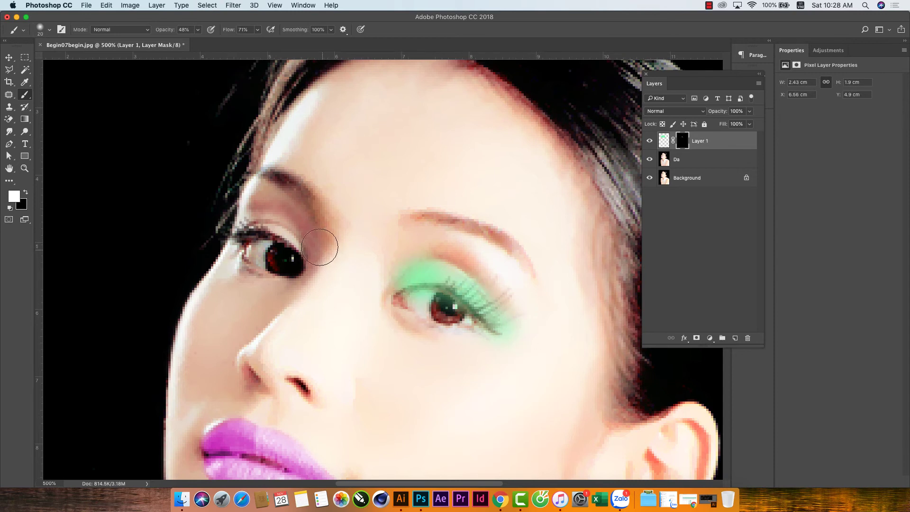
{"action": "mouse_move", "coordinate": [285, 222]}
{"action": "left_mouse_down"}
{"action": "mouse_move", "coordinate": [260, 220]}
{"action": "mouse_move", "coordinate": [245, 232]}
{"action": "left_mouse_up"}
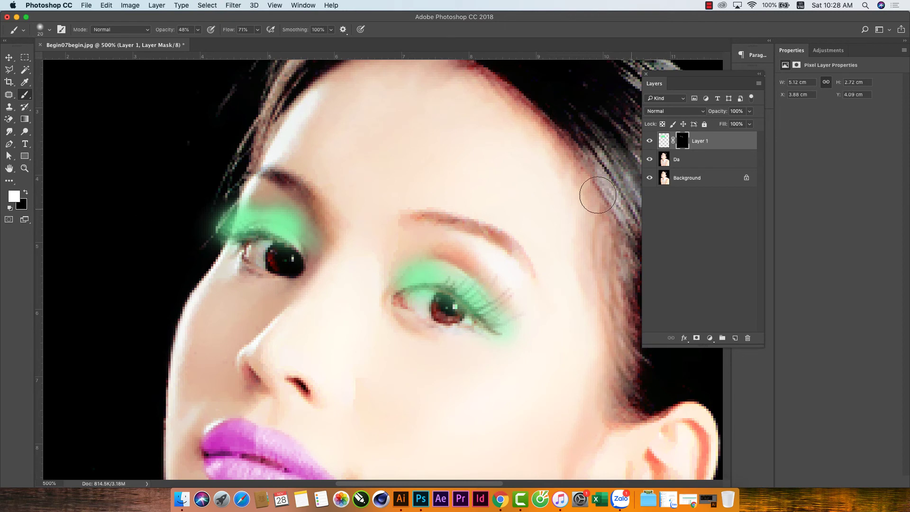
Step: Brush black with a smaller brush to remove green spill from the eyes and corners
{"action": "left_click", "coordinate": [25, 192]}
{"action": "key", "text": "bracketleft"}
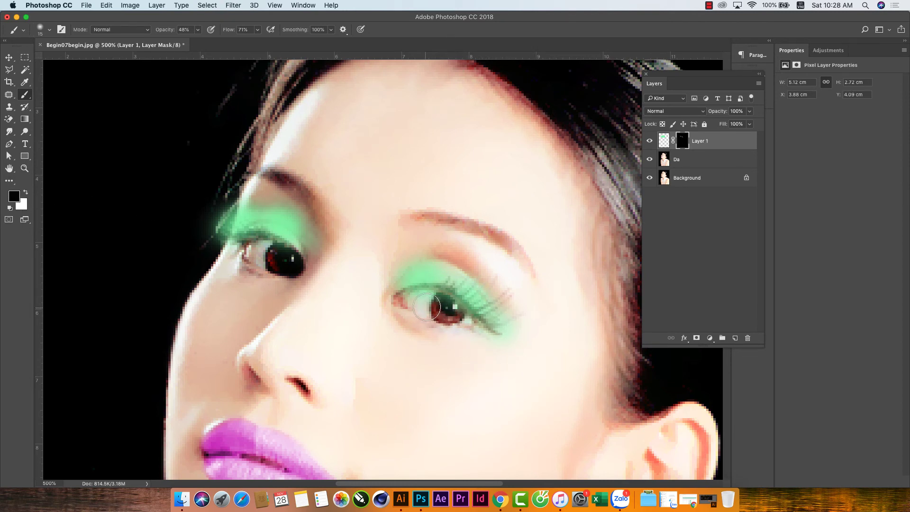
{"action": "left_click_drag", "start_coordinate": [427, 307], "coordinate": [500, 335]}
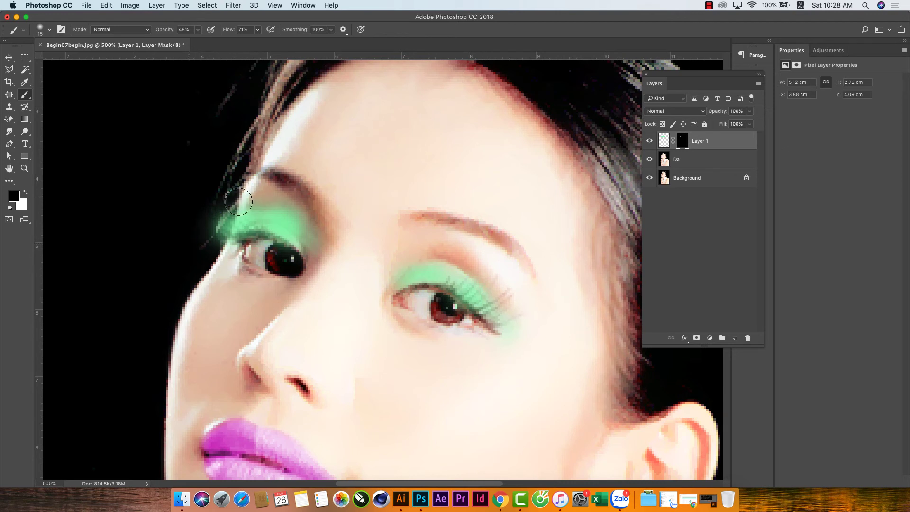
{"action": "mouse_move", "coordinate": [203, 254]}
{"action": "left_mouse_down"}
{"action": "mouse_move", "coordinate": [222, 223]}
{"action": "mouse_move", "coordinate": [299, 223]}
{"action": "mouse_move", "coordinate": [325, 209]}
{"action": "left_mouse_up"}
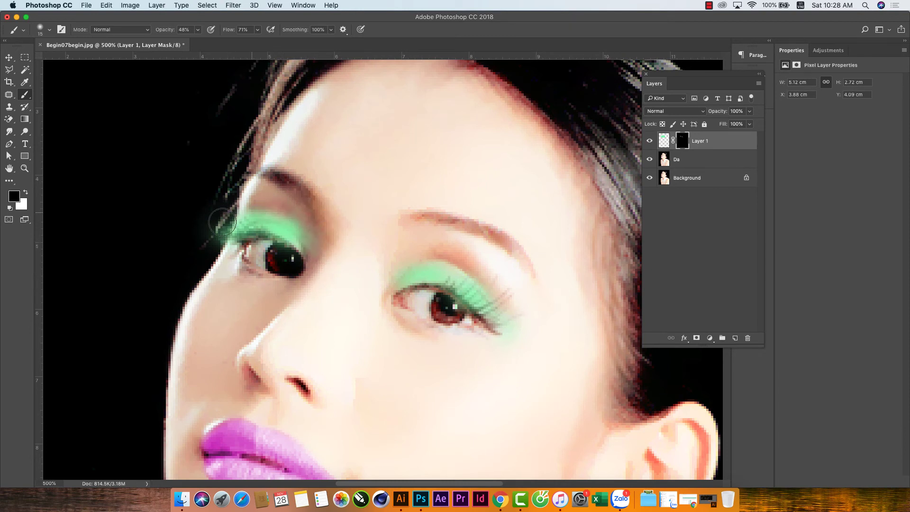
{"action": "mouse_move", "coordinate": [222, 222]}
{"action": "left_mouse_down"}
{"action": "mouse_move", "coordinate": [221, 237]}
{"action": "mouse_move", "coordinate": [316, 254]}
{"action": "left_mouse_up"}
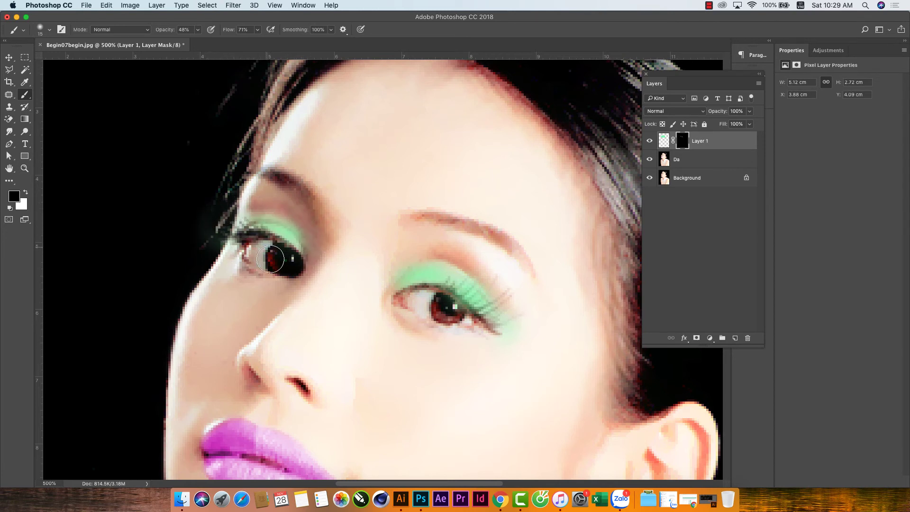
{"action": "left_click_drag", "start_coordinate": [220, 246], "coordinate": [212, 248]}
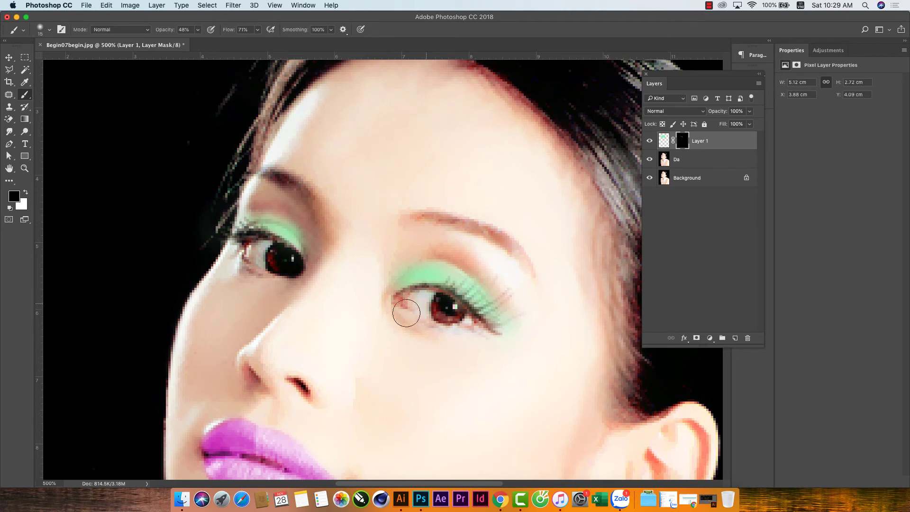
{"action": "left_click", "coordinate": [663, 139]}
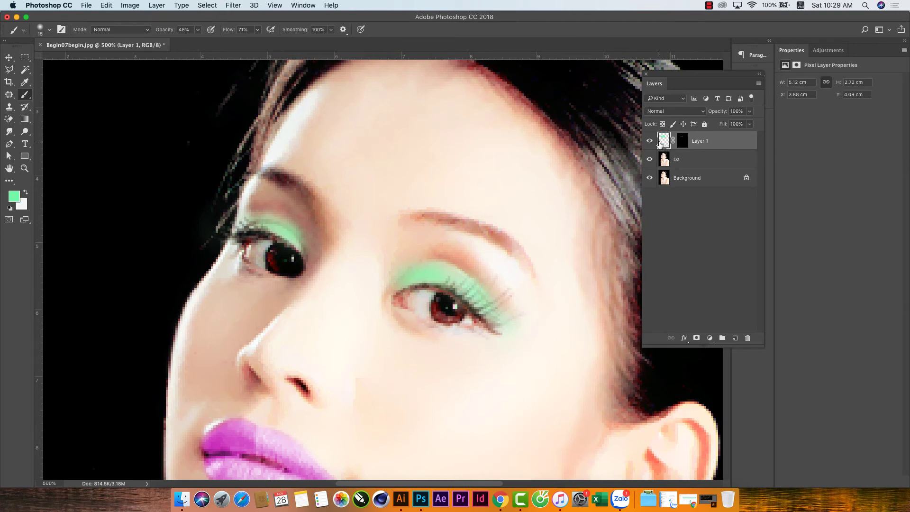
Step: Lower Layer 1's opacity and zoom out to see the whole face
{"action": "left_click_drag", "start_coordinate": [754, 113], "coordinate": [734, 126]}
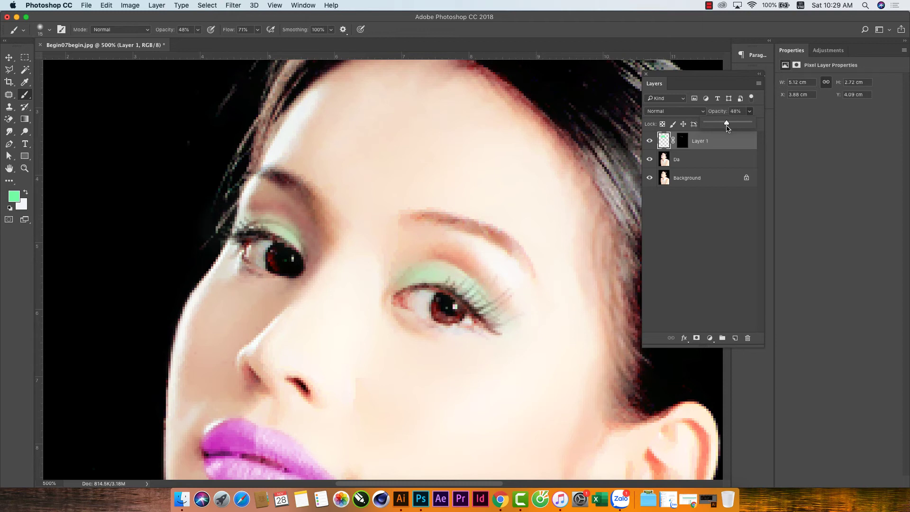
{"action": "left_click", "coordinate": [710, 210]}
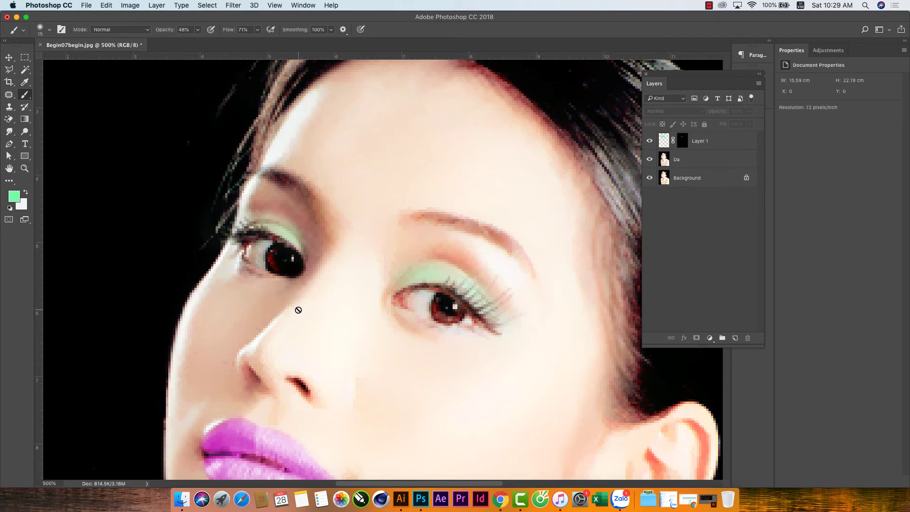
{"action": "key", "text": "super+minus"}
{"action": "key", "text": "super+minus"}
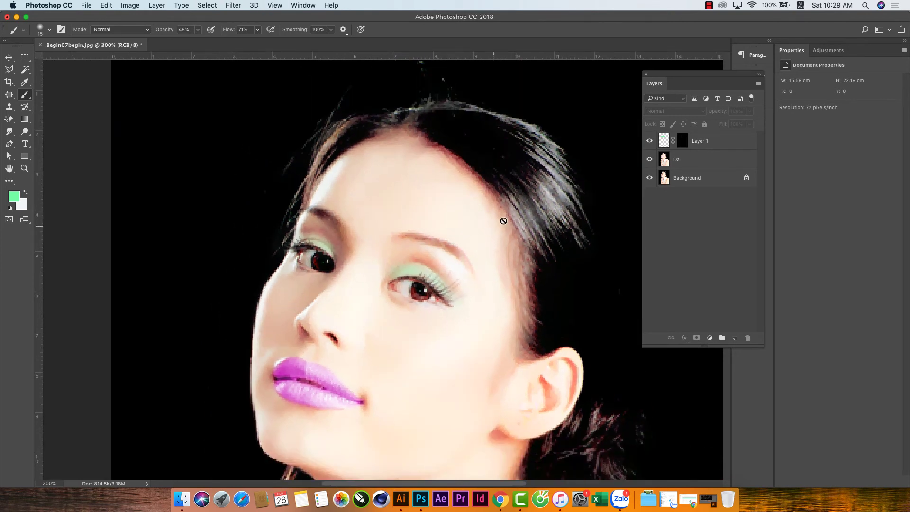
{"action": "left_click", "coordinate": [663, 141]}
{"action": "left_click", "coordinate": [749, 112]}
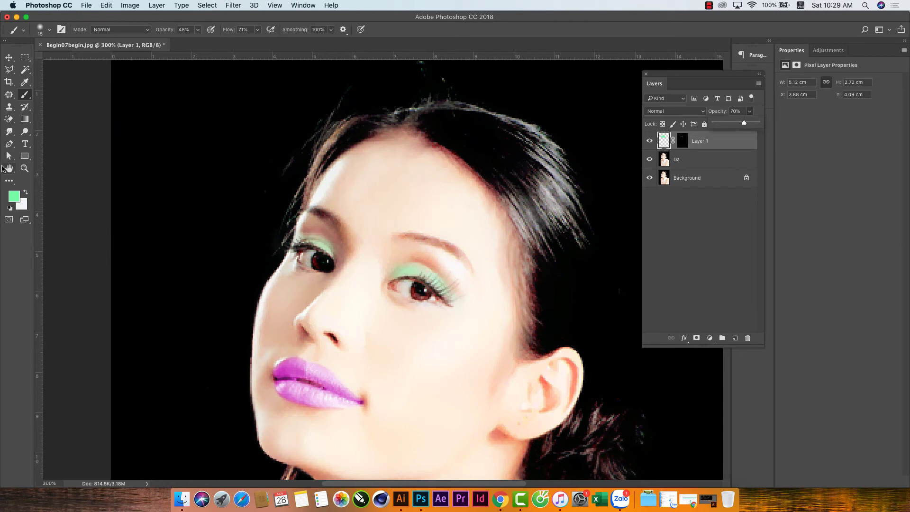
Step: Touch up Layer 1's mask, adding eyeshadow at the inner eyelid and undoing an outer-lid trim
{"action": "left_click", "coordinate": [26, 195]}
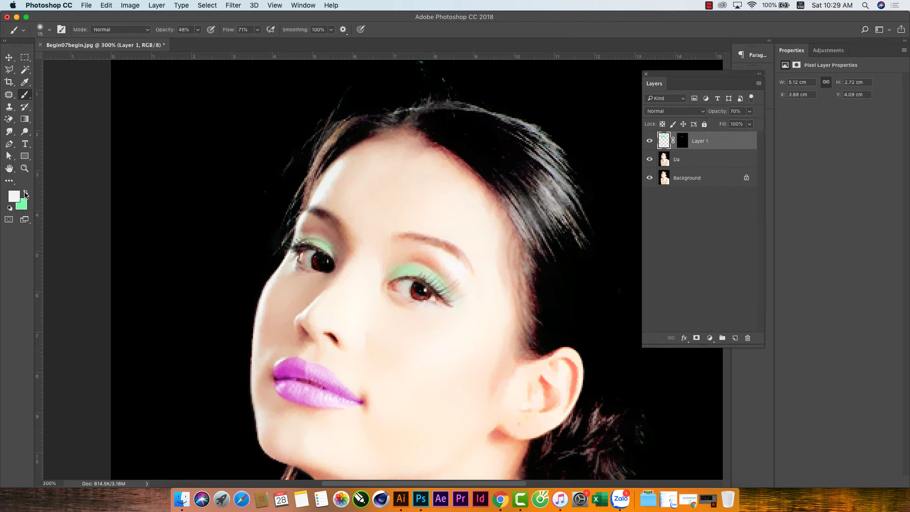
{"action": "left_click", "coordinate": [682, 142]}
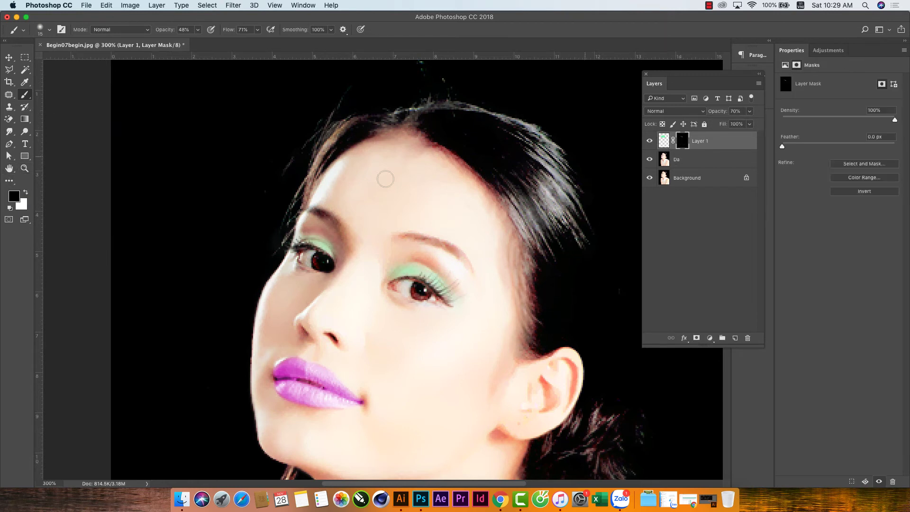
{"action": "left_click", "coordinate": [26, 193]}
{"action": "mouse_move", "coordinate": [406, 271]}
{"action": "left_mouse_down"}
{"action": "mouse_move", "coordinate": [474, 303]}
{"action": "mouse_move", "coordinate": [429, 268]}
{"action": "left_mouse_up"}
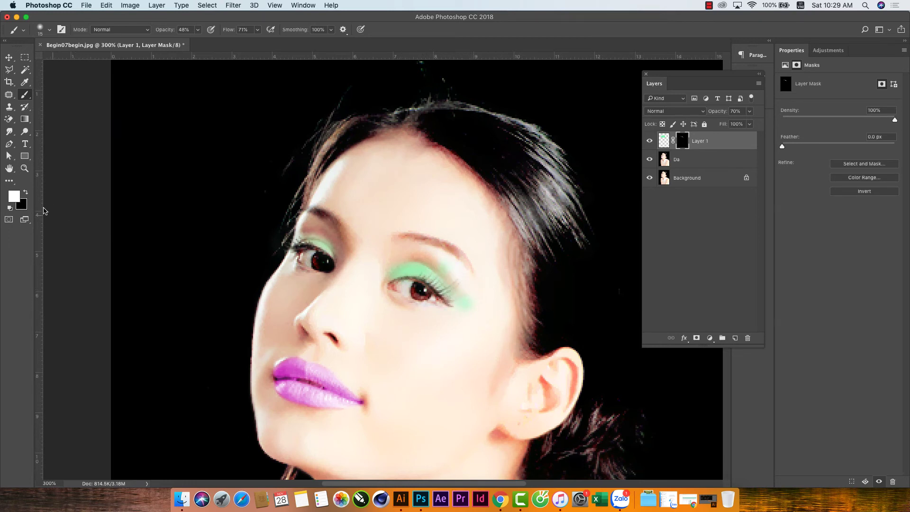
{"action": "left_click", "coordinate": [27, 192]}
{"action": "mouse_move", "coordinate": [449, 271]}
{"action": "left_mouse_down"}
{"action": "mouse_move", "coordinate": [443, 266]}
{"action": "mouse_move", "coordinate": [472, 297]}
{"action": "mouse_move", "coordinate": [468, 314]}
{"action": "left_mouse_up"}
{"action": "key", "text": "super+z"}
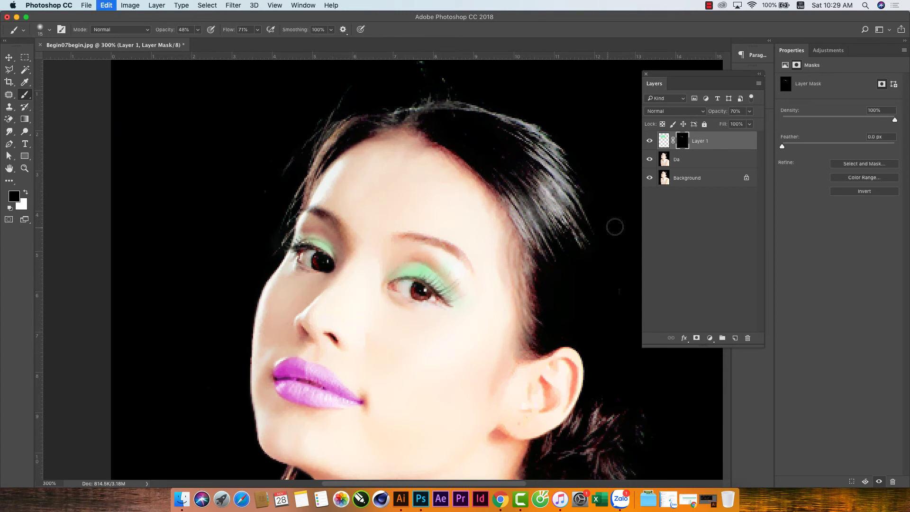
Step: Set Layer 1's opacity to 57% and pan around the face with the Move tool
{"action": "left_click", "coordinate": [750, 111]}
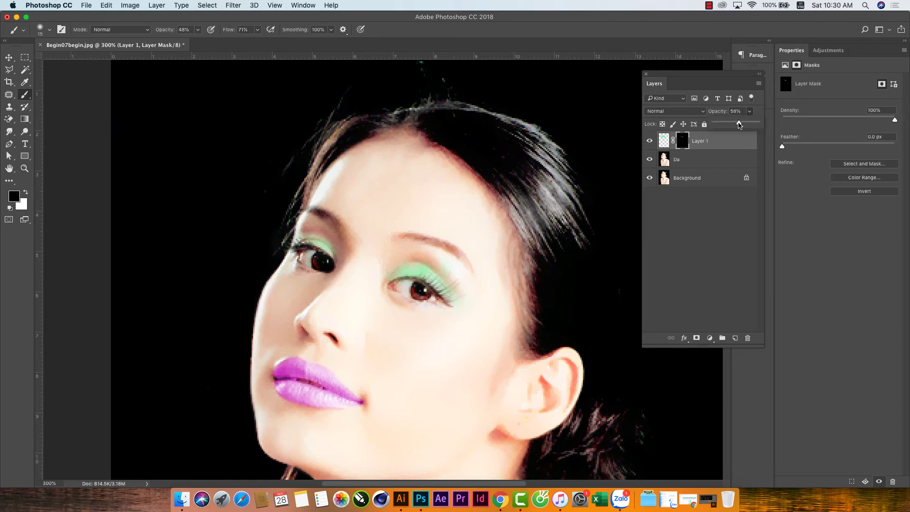
{"action": "left_click", "coordinate": [9, 58]}
{"action": "scroll", "coordinate": [569, 285], "scroll_direction": "right", "scroll_amount": 5}
{"action": "scroll", "coordinate": [569, 285], "scroll_direction": "down", "scroll_amount": 2}
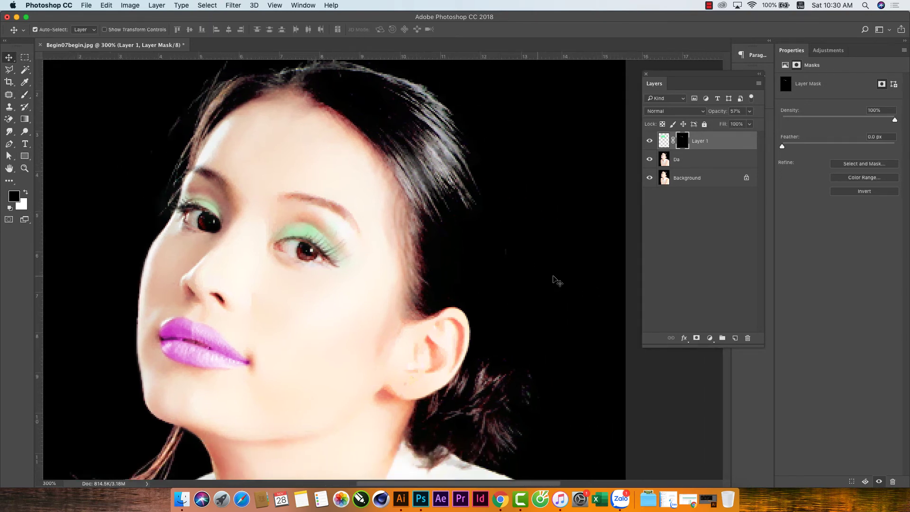
{"action": "scroll", "coordinate": [529, 260], "scroll_direction": "right", "scroll_amount": 2}
{"action": "scroll", "coordinate": [529, 261], "scroll_direction": "left", "scroll_amount": 3}
{"action": "scroll", "coordinate": [527, 260], "scroll_direction": "up", "scroll_amount": 2}
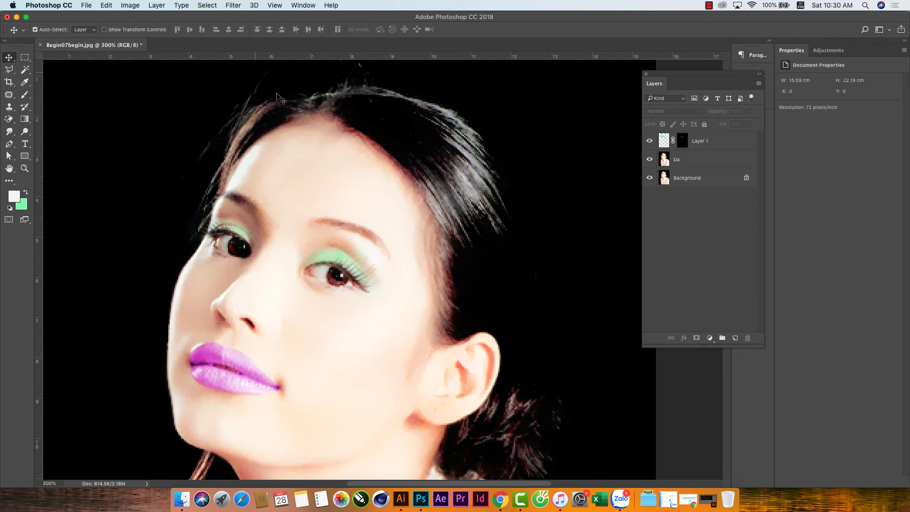
Step: On a new empty layer, outline an angular polygonal selection over the hair at the hairline
{"action": "left_click", "coordinate": [734, 339]}
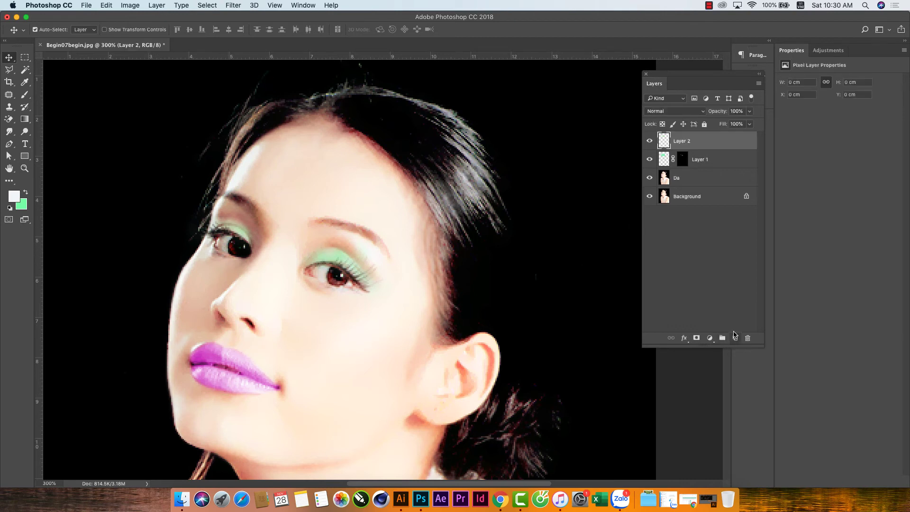
{"action": "left_click", "coordinate": [13, 71]}
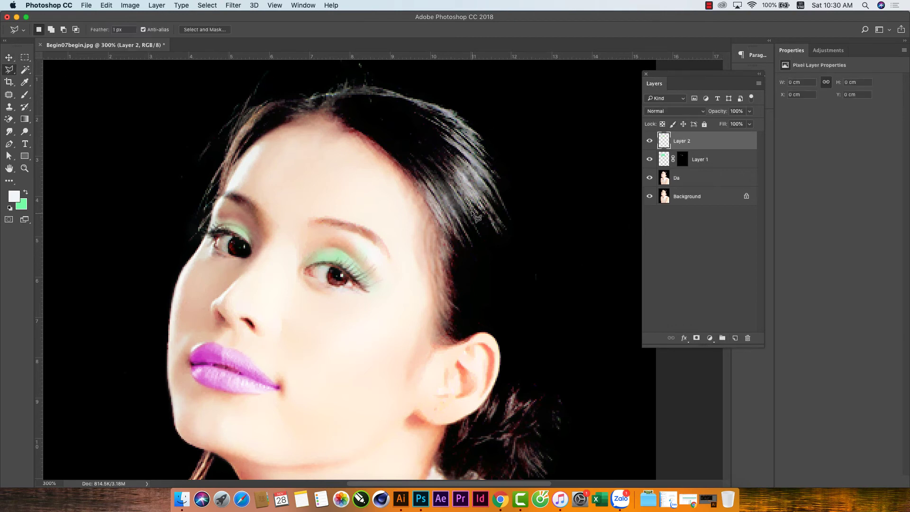
{"action": "left_click", "coordinate": [372, 138]}
{"action": "left_click", "coordinate": [442, 231]}
{"action": "left_click", "coordinate": [484, 307]}
{"action": "left_click", "coordinate": [522, 248]}
{"action": "left_click", "coordinate": [501, 174]}
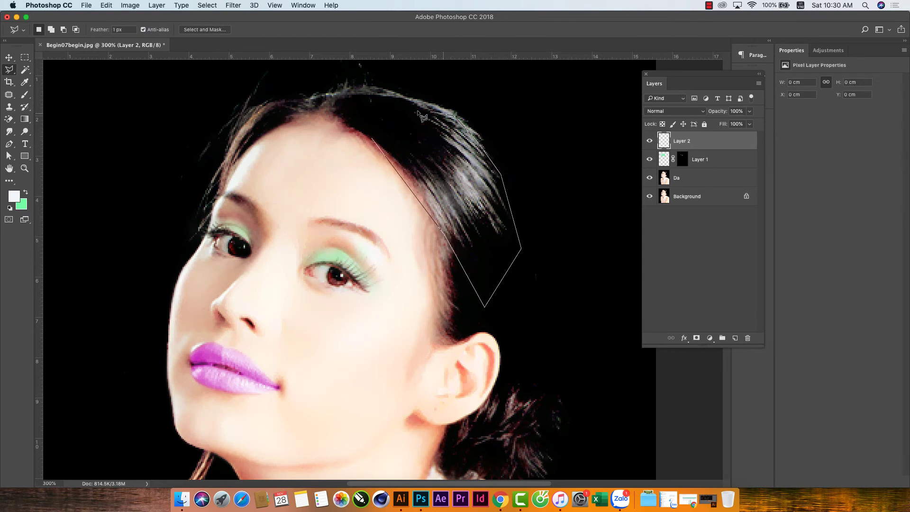
{"action": "left_click", "coordinate": [454, 116]}
{"action": "left_click", "coordinate": [373, 138]}
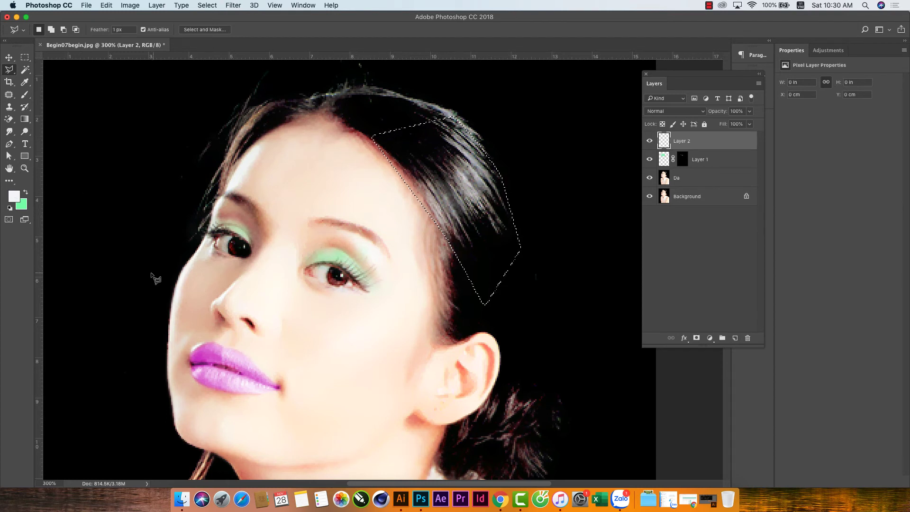
Step: Fill the selection with a bright green foreground colour and deselect it
{"action": "left_click", "coordinate": [26, 192]}
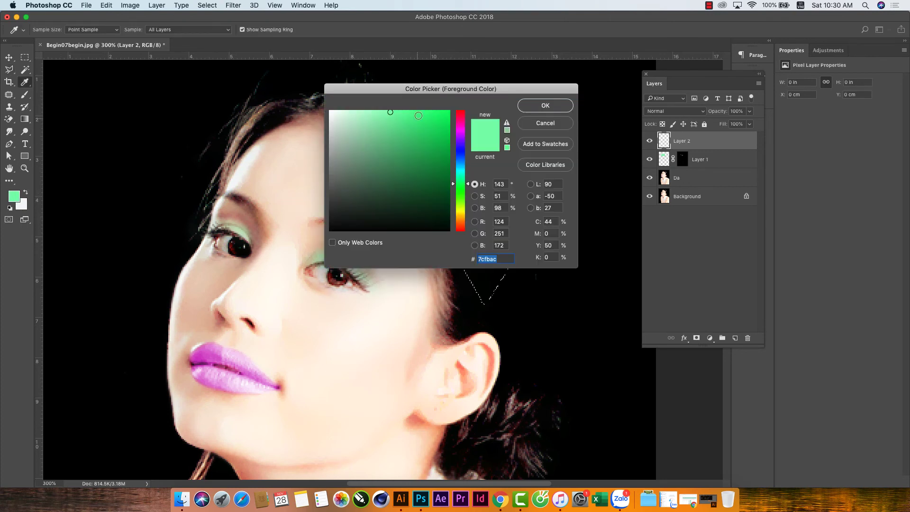
{"action": "left_click", "coordinate": [542, 108]}
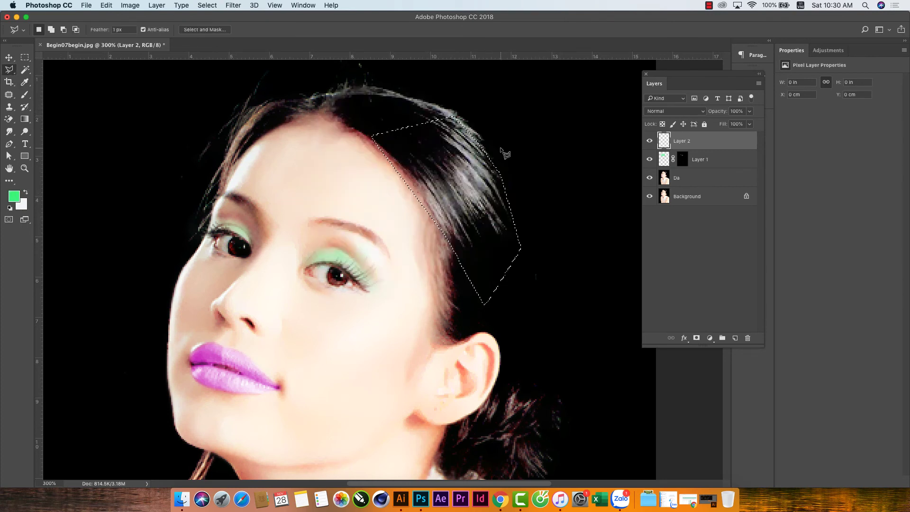
{"action": "key", "text": "alt+BackSpace"}
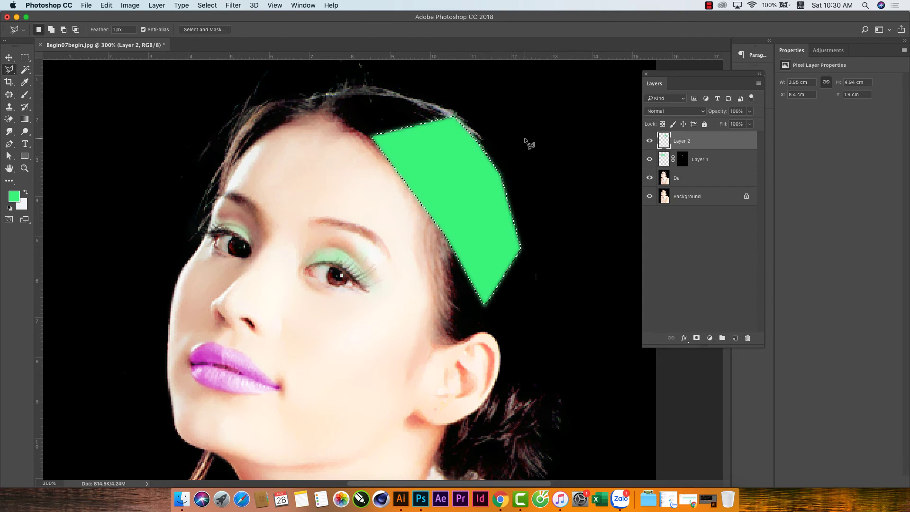
{"action": "key", "text": "super+d"}
{"action": "left_click", "coordinate": [155, 5]}
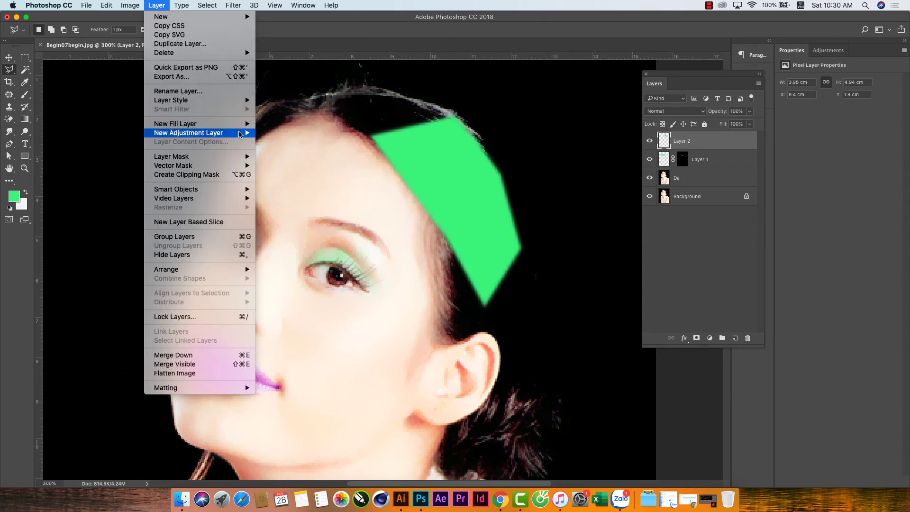
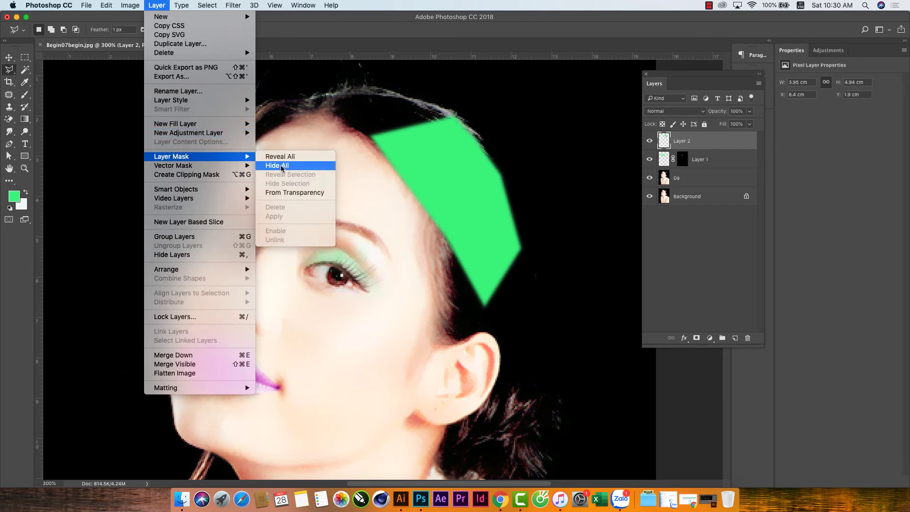
Step: Mask Layer 2's green shape with Hide All and paint over the hair with a smaller brush
{"action": "left_click", "coordinate": [282, 166]}
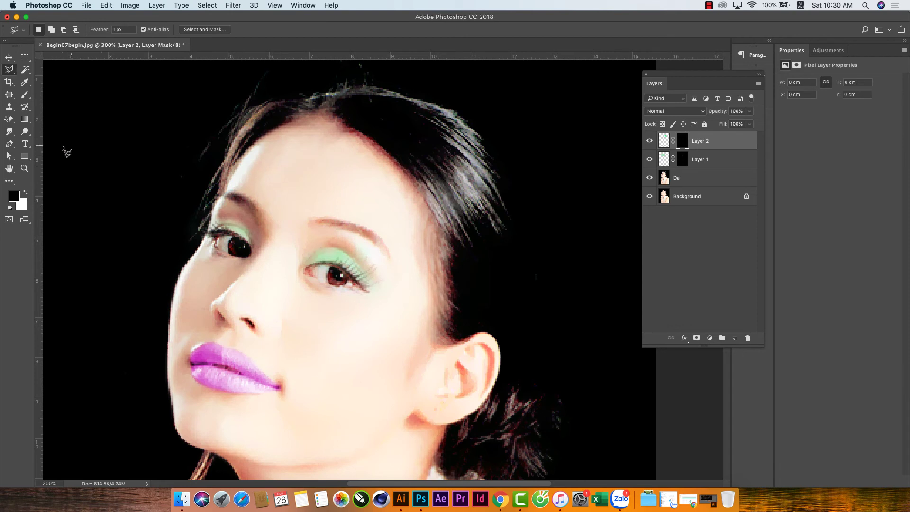
{"action": "left_click", "coordinate": [25, 94]}
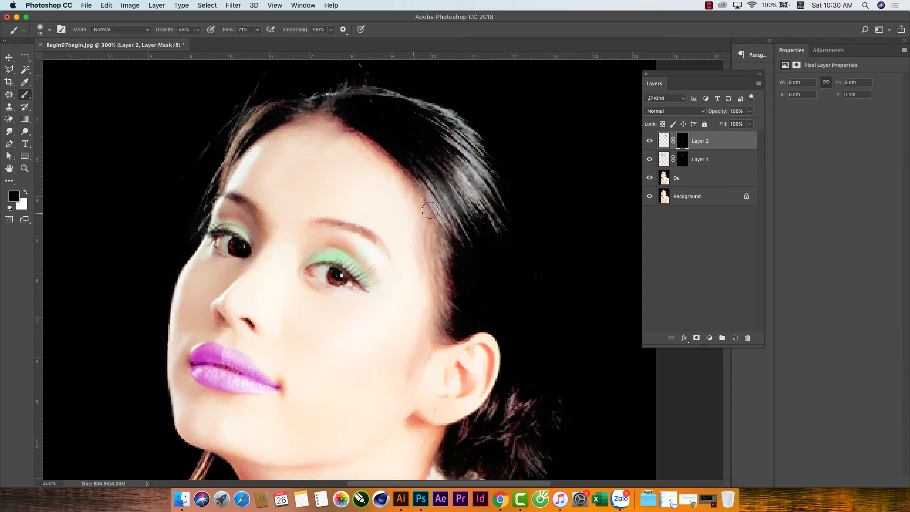
{"action": "key", "text": "bracketleft"}
{"action": "key", "text": "bracketleft"}
{"action": "left_click_drag", "start_coordinate": [496, 221], "coordinate": [475, 194]}
{"action": "left_click_drag", "start_coordinate": [491, 234], "coordinate": [500, 257]}
Step: Paint white on the mask to reveal green strands through and above the hair
{"action": "left_click", "coordinate": [25, 192]}
{"action": "left_click_drag", "start_coordinate": [440, 206], "coordinate": [480, 270]}
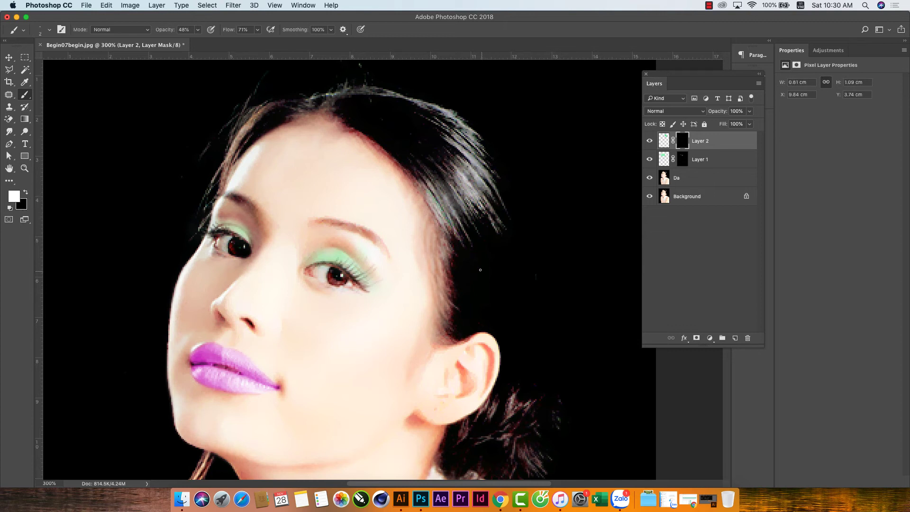
{"action": "left_click_drag", "start_coordinate": [449, 198], "coordinate": [473, 259]}
{"action": "left_click_drag", "start_coordinate": [444, 177], "coordinate": [504, 332]}
{"action": "left_click_drag", "start_coordinate": [454, 170], "coordinate": [497, 228]}
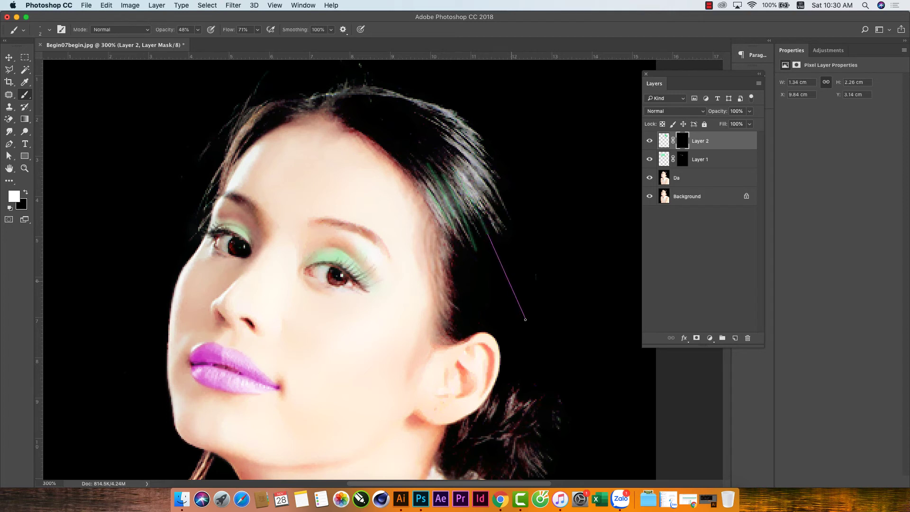
{"action": "left_click_drag", "start_coordinate": [460, 160], "coordinate": [515, 227]}
{"action": "left_click_drag", "start_coordinate": [445, 129], "coordinate": [459, 145]}
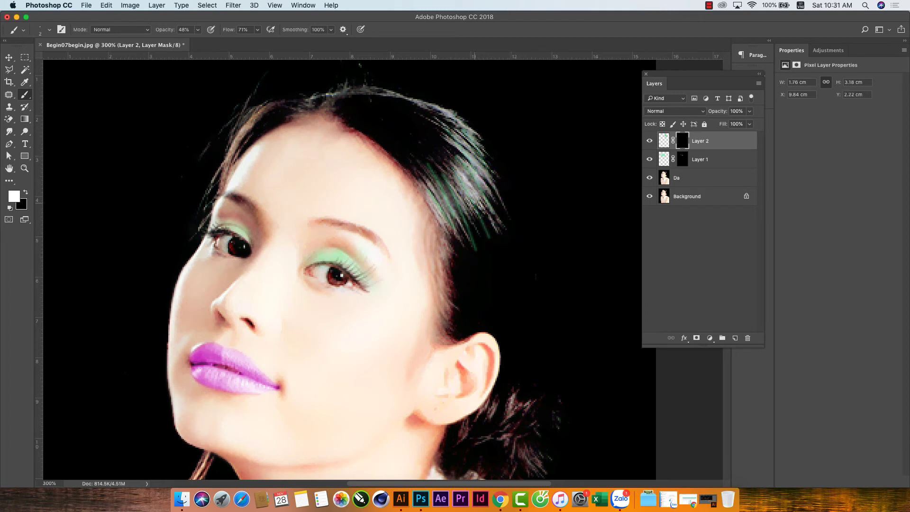
{"action": "left_click_drag", "start_coordinate": [473, 202], "coordinate": [483, 236]}
Step: Add new Layer 3 and set the foreground colour to magenta
{"action": "left_click", "coordinate": [735, 338]}
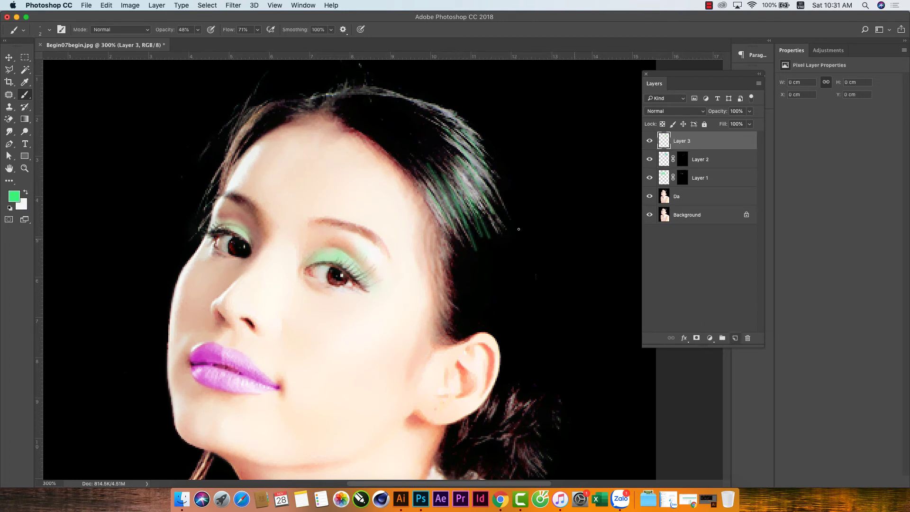
{"action": "left_click", "coordinate": [14, 200]}
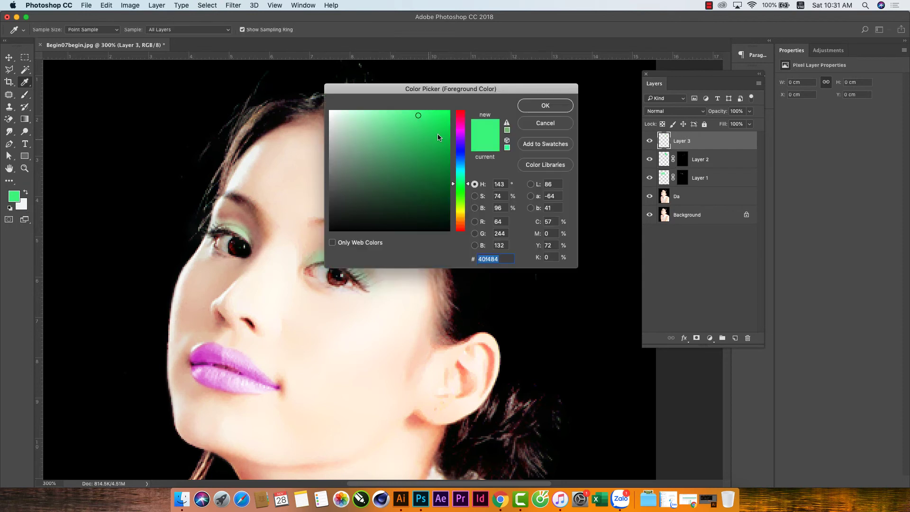
{"action": "left_click", "coordinate": [462, 131]}
{"action": "left_click_drag", "start_coordinate": [418, 115], "coordinate": [412, 112]}
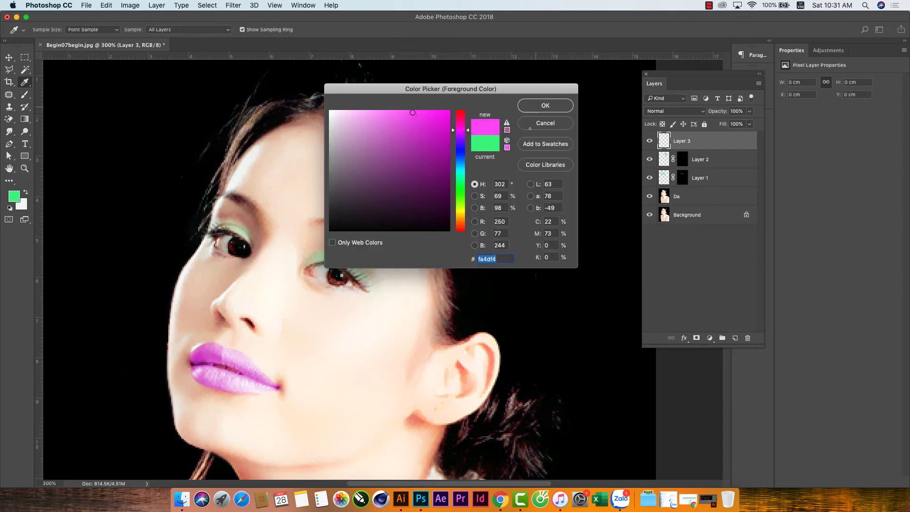
{"action": "key", "text": "Return"}
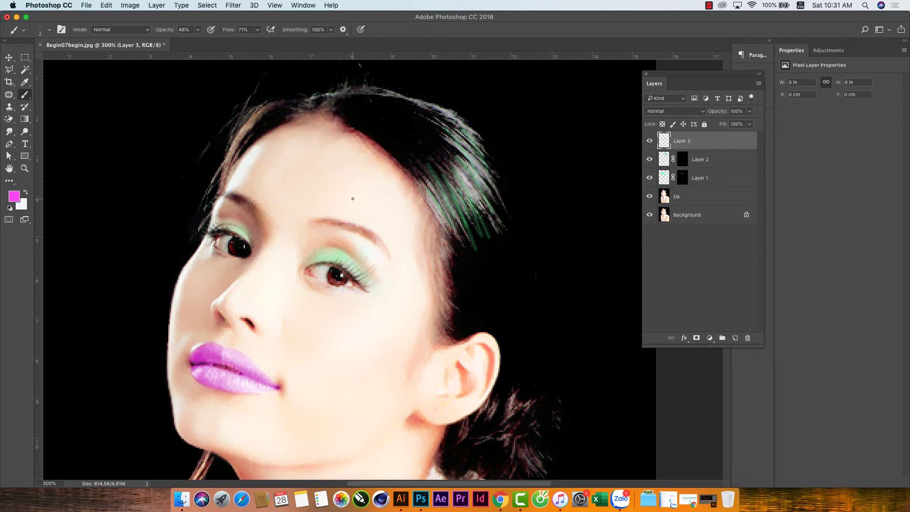
{"action": "key", "text": "alt+BackSpace"}
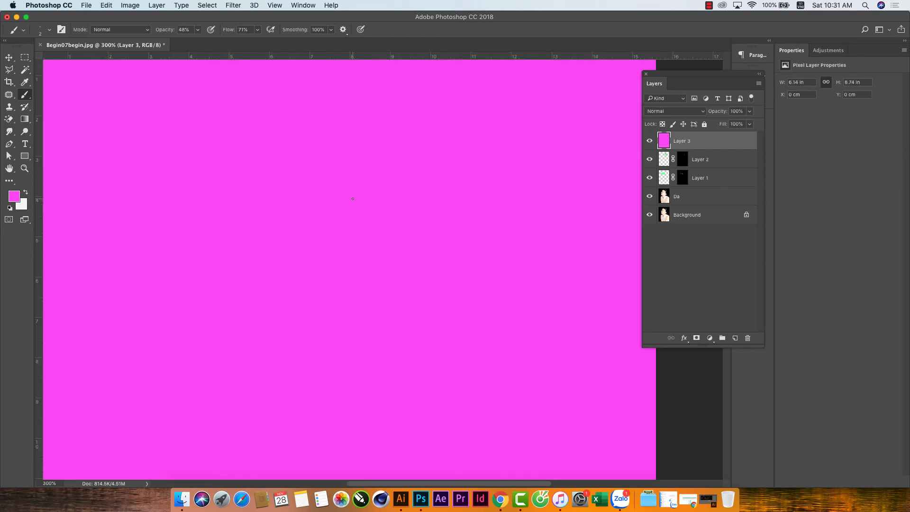
{"action": "key", "text": "ctrl+z"}
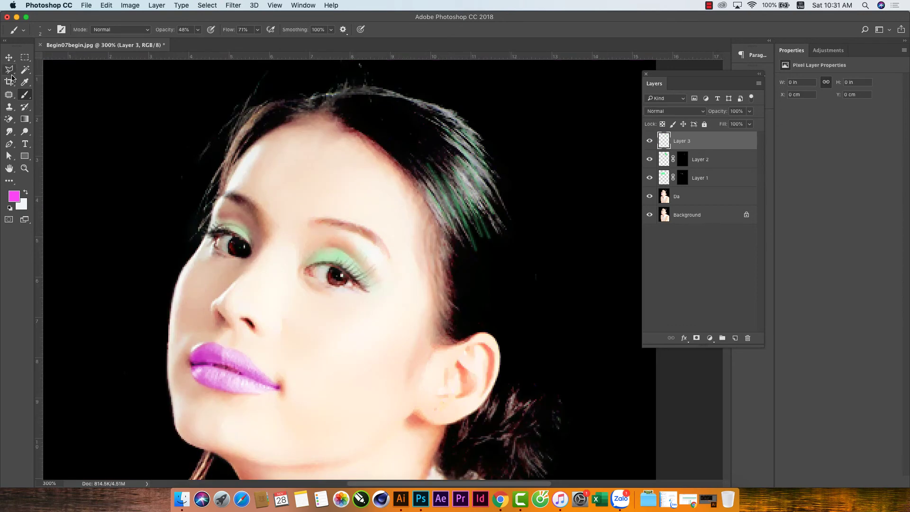
Step: Outline the hair region with a closed Polygonal Lasso selection
{"action": "left_click", "coordinate": [10, 71]}
{"action": "left_click", "coordinate": [394, 147]}
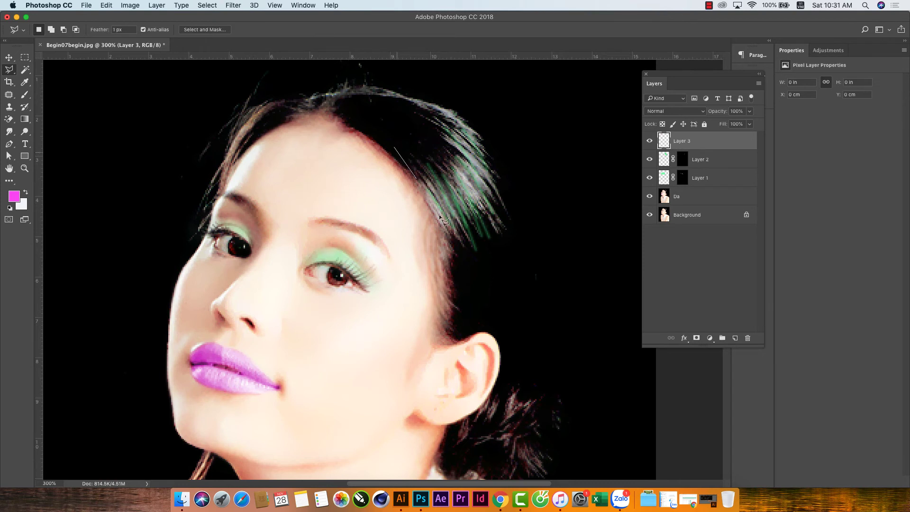
{"action": "left_click", "coordinate": [456, 268]}
{"action": "left_click", "coordinate": [517, 261]}
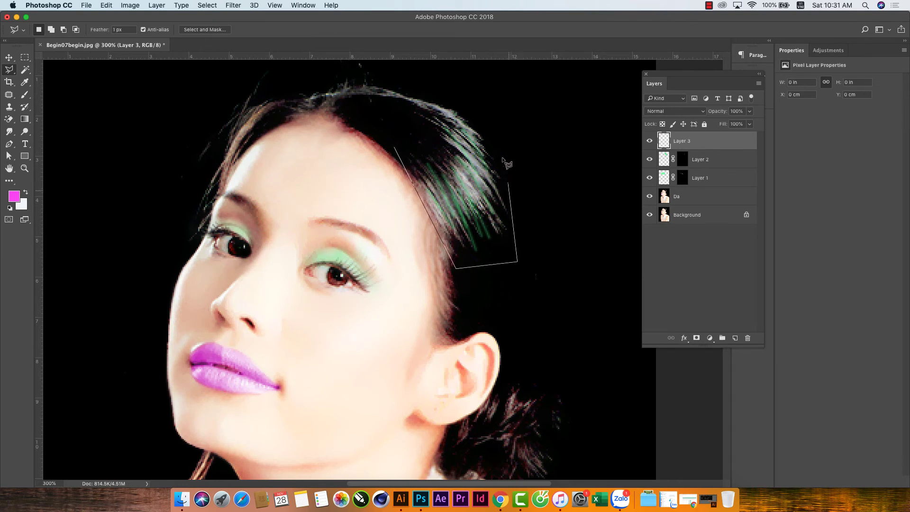
{"action": "left_click", "coordinate": [507, 178]}
{"action": "left_click", "coordinate": [452, 113]}
{"action": "left_click", "coordinate": [417, 108]}
{"action": "left_click", "coordinate": [397, 147]}
Step: Fill the selection with magenta, deselect, and hide it behind a Hide All mask
{"action": "key", "text": "alt+BackSpace"}
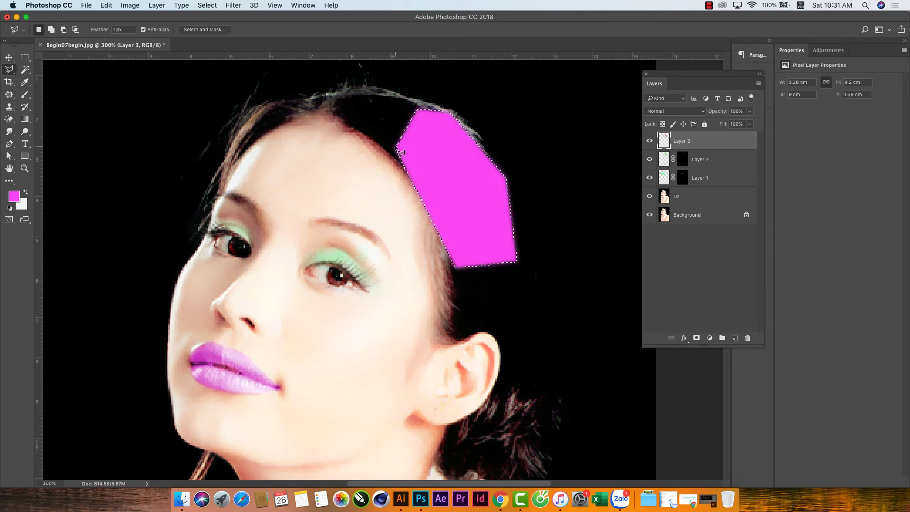
{"action": "key", "text": "super+d"}
{"action": "left_click", "coordinate": [164, 7]}
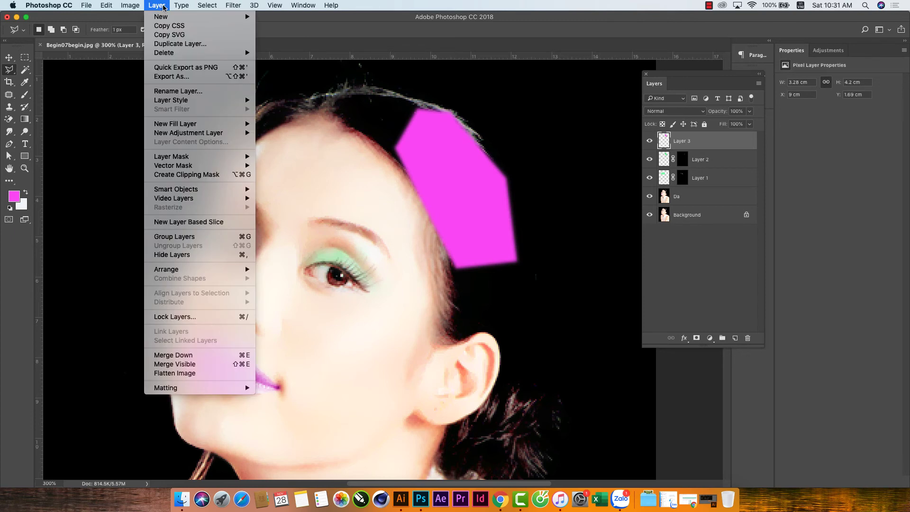
{"action": "mouse_move", "coordinate": [172, 157]}
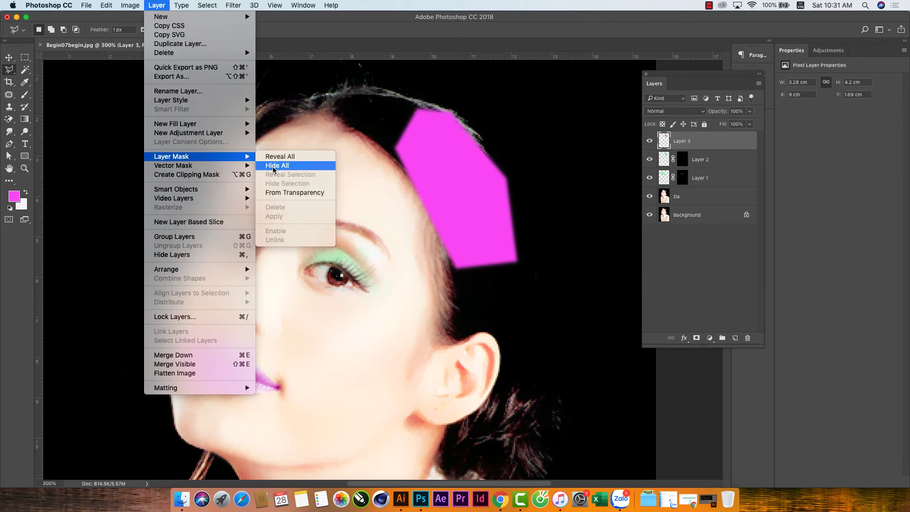
{"action": "left_click", "coordinate": [283, 169]}
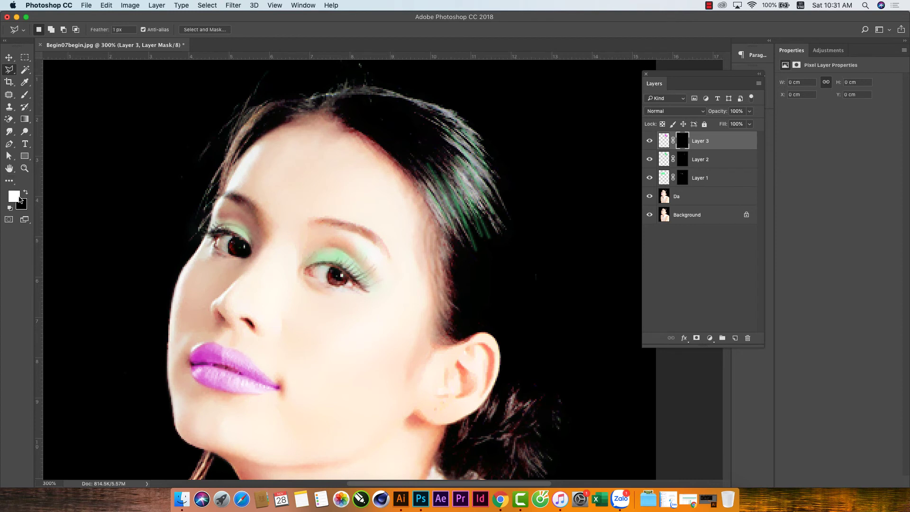
Step: Paint white on Layer 3's mask to reveal magenta streaks in the hair
{"action": "left_click", "coordinate": [25, 94]}
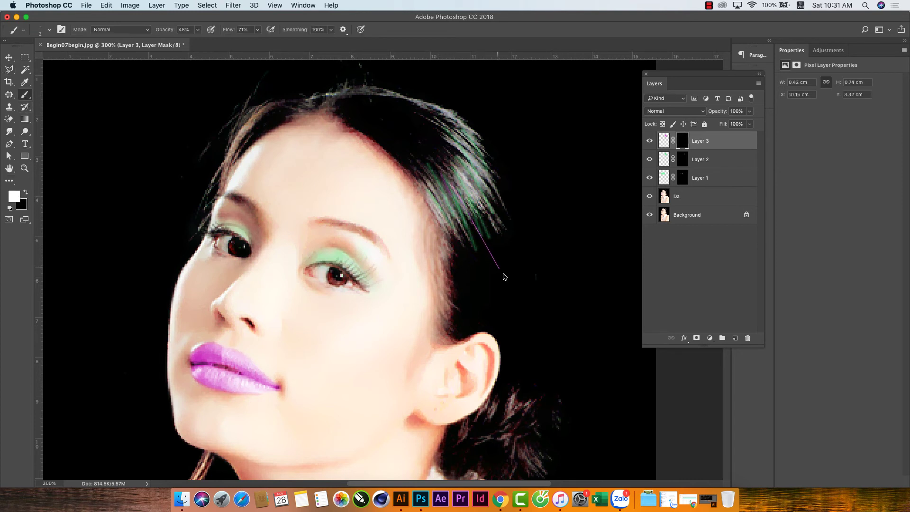
{"action": "left_click_drag", "start_coordinate": [504, 277], "coordinate": [535, 259]}
{"action": "left_click_drag", "start_coordinate": [421, 112], "coordinate": [451, 134]}
{"action": "left_click_drag", "start_coordinate": [479, 188], "coordinate": [550, 282]}
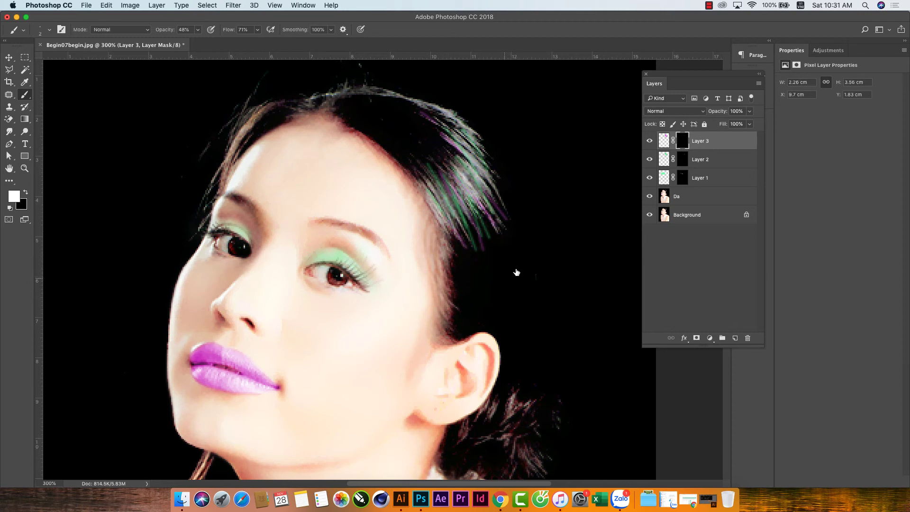
Step: Lower Layer 3's opacity to 57% and Layer 2's opacity to 40%
{"action": "left_click", "coordinate": [665, 141]}
{"action": "left_click", "coordinate": [749, 111]}
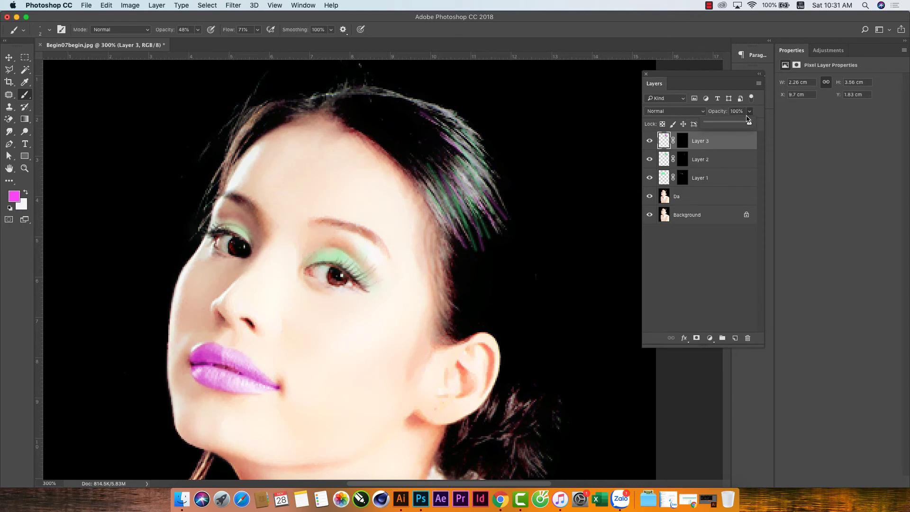
{"action": "left_click_drag", "start_coordinate": [752, 123], "coordinate": [732, 125]}
{"action": "left_click", "coordinate": [701, 156]}
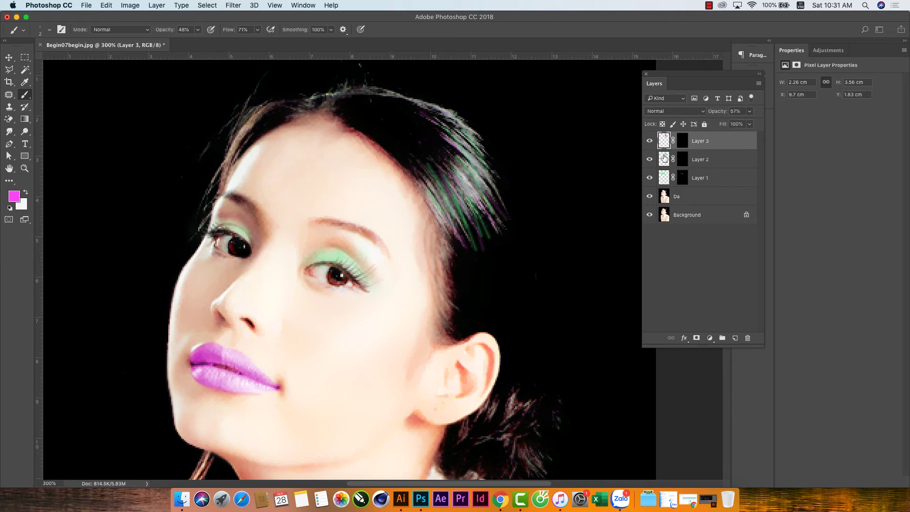
{"action": "left_click", "coordinate": [749, 111]}
{"action": "left_click_drag", "start_coordinate": [751, 123], "coordinate": [728, 125]}
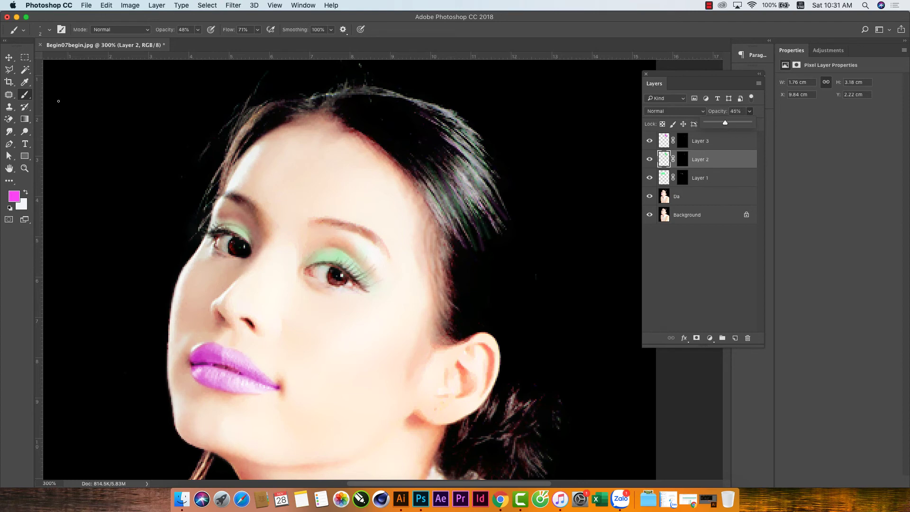
{"action": "left_click", "coordinate": [9, 58]}
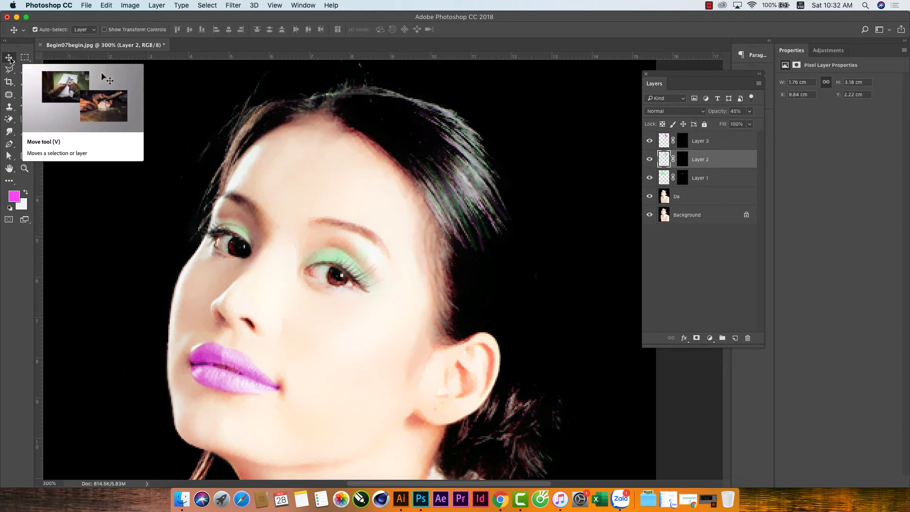
Step: Zoom in and start a Pen path from the neck down the shoulder and arm to the bottom edge
{"action": "key", "text": "super+minus"}
{"action": "key", "text": "super+minus"}
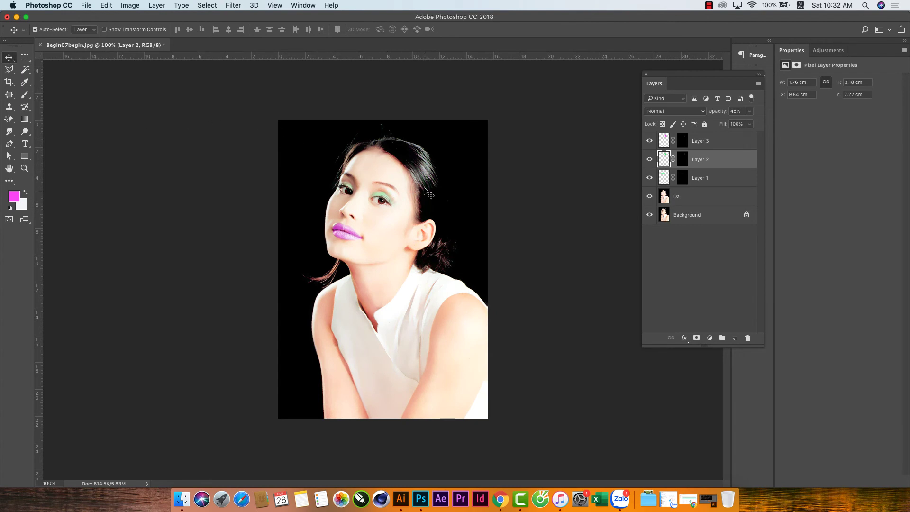
{"action": "key", "text": "z"}
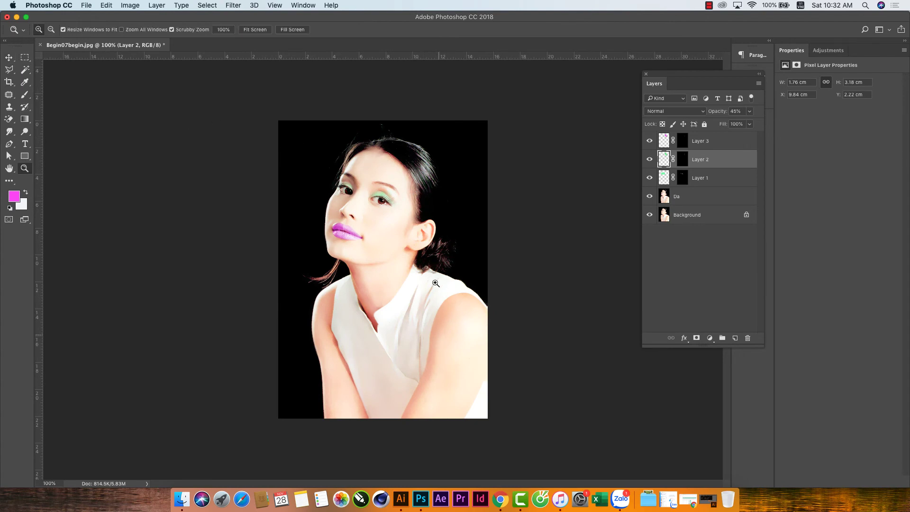
{"action": "left_click", "coordinate": [435, 271]}
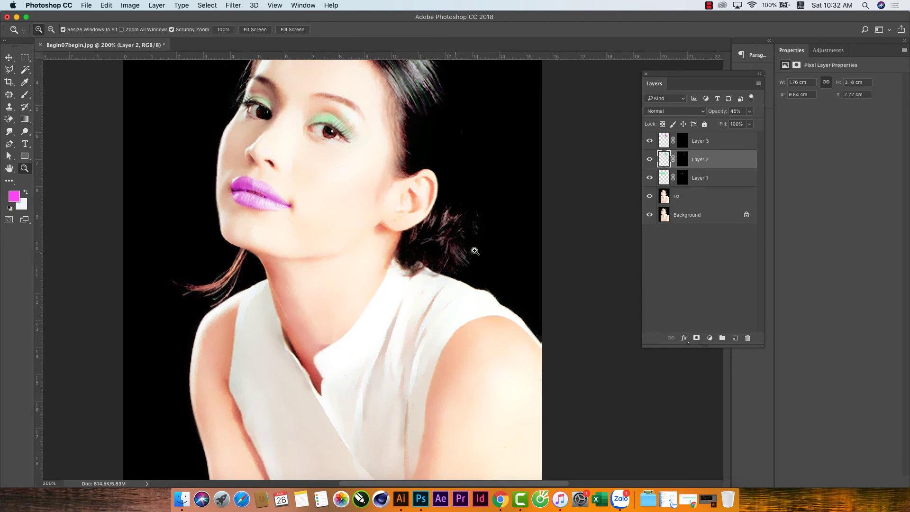
{"action": "scroll", "coordinate": [468, 255], "scroll_direction": "up", "scroll_amount": 3}
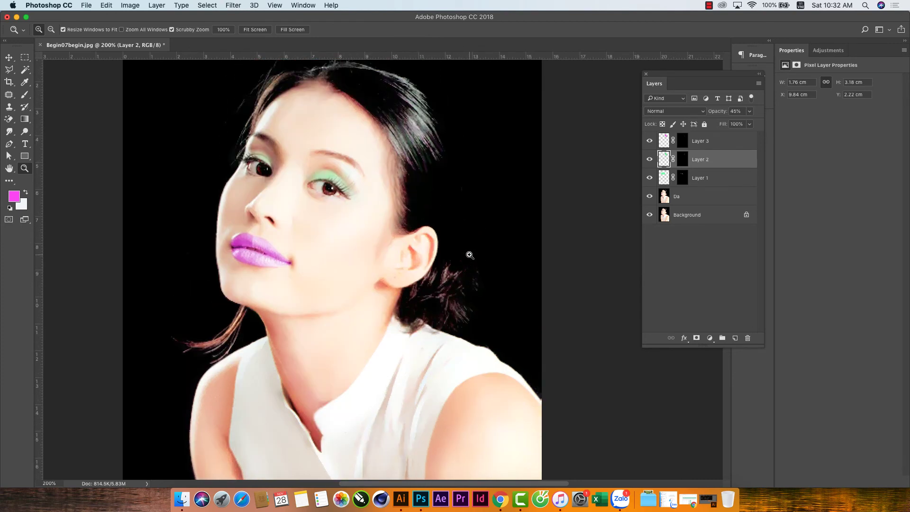
{"action": "scroll", "coordinate": [469, 255], "scroll_direction": "down", "scroll_amount": 10}
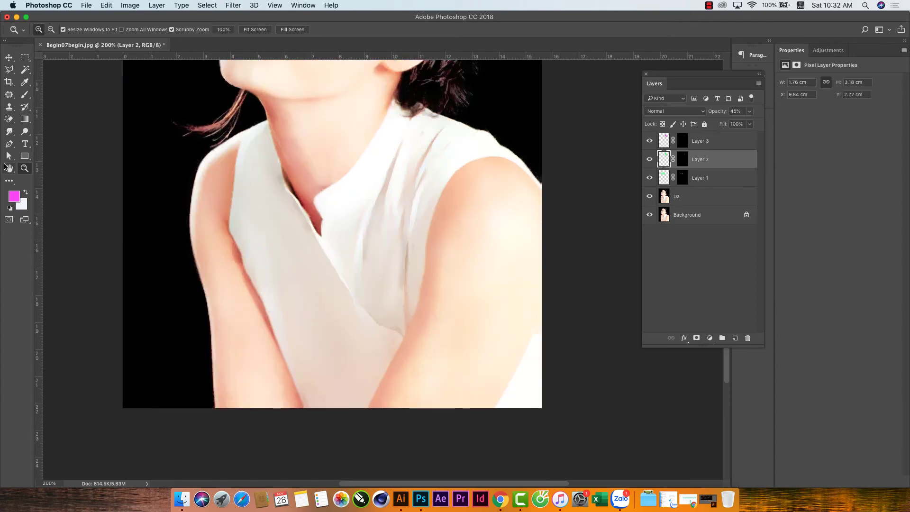
{"action": "left_click", "coordinate": [9, 143]}
{"action": "left_click", "coordinate": [265, 121]}
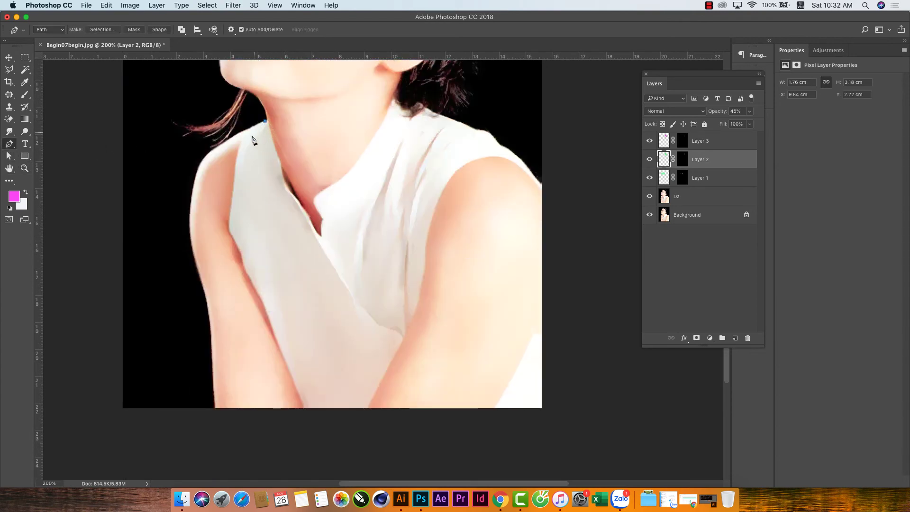
{"action": "left_click_drag", "start_coordinate": [240, 145], "coordinate": [239, 161]}
{"action": "left_click", "coordinate": [230, 211]}
{"action": "left_click_drag", "start_coordinate": [230, 233], "coordinate": [233, 244]}
{"action": "left_click", "coordinate": [260, 296]}
{"action": "left_click_drag", "start_coordinate": [277, 342], "coordinate": [280, 352]}
{"action": "left_click", "coordinate": [302, 407]}
{"action": "left_click", "coordinate": [367, 407]}
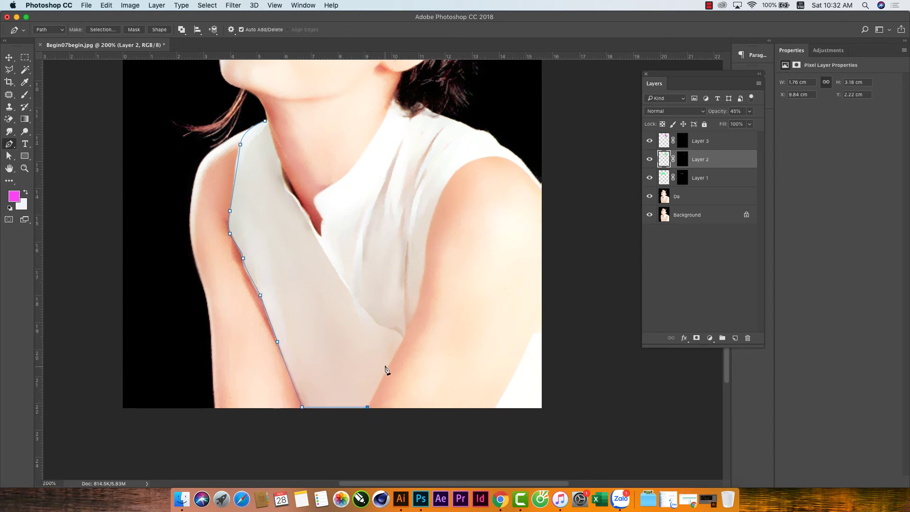
Step: Continue the path up the shirt's other side, over the shoulder and collar, and close it
{"action": "left_click", "coordinate": [391, 360]}
{"action": "left_click_drag", "start_coordinate": [398, 353], "coordinate": [399, 347]}
{"action": "left_click_drag", "start_coordinate": [414, 316], "coordinate": [416, 312]}
{"action": "left_click_drag", "start_coordinate": [425, 269], "coordinate": [425, 258]}
{"action": "mouse_move", "coordinate": [444, 190]}
{"action": "left_mouse_down"}
{"action": "mouse_move", "coordinate": [464, 163]}
{"action": "mouse_move", "coordinate": [535, 159]}
{"action": "mouse_move", "coordinate": [520, 165]}
{"action": "left_mouse_up"}
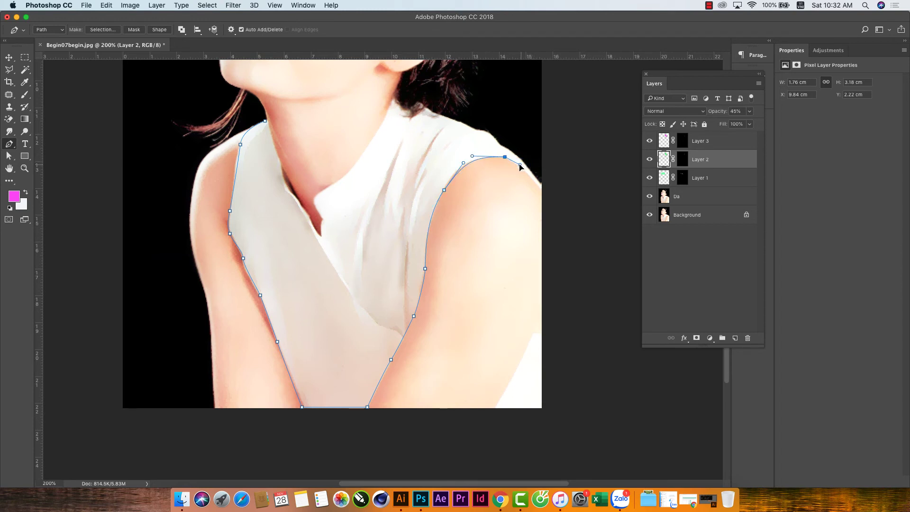
{"action": "left_click", "coordinate": [543, 190]}
{"action": "mouse_move", "coordinate": [520, 161]}
{"action": "left_mouse_down"}
{"action": "mouse_move", "coordinate": [437, 114]}
{"action": "mouse_move", "coordinate": [404, 114]}
{"action": "mouse_move", "coordinate": [364, 150]}
{"action": "left_mouse_up"}
{"action": "left_click", "coordinate": [497, 143]}
{"action": "left_click", "coordinate": [394, 100]}
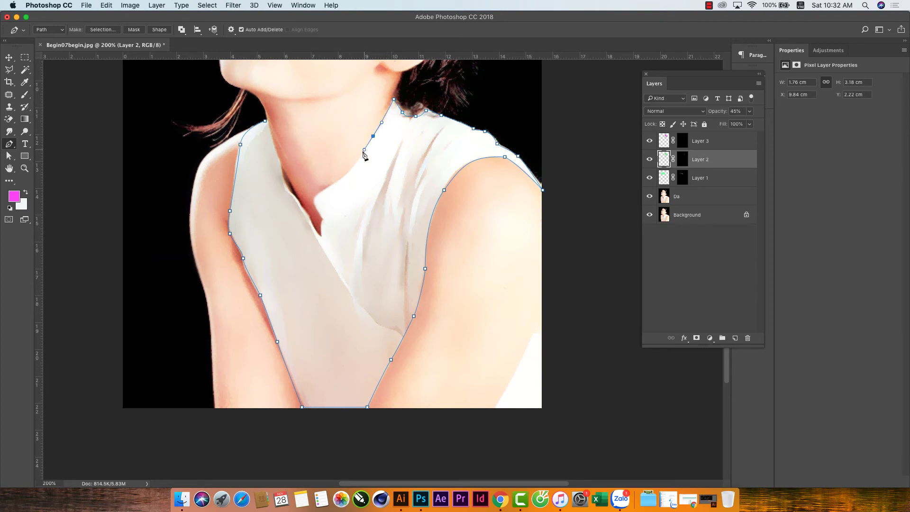
{"action": "mouse_move", "coordinate": [330, 187]}
{"action": "left_mouse_down"}
{"action": "mouse_move", "coordinate": [306, 199]}
{"action": "mouse_move", "coordinate": [331, 229]}
{"action": "left_mouse_up"}
{"action": "left_click", "coordinate": [323, 218]}
{"action": "left_click", "coordinate": [321, 235]}
{"action": "left_click", "coordinate": [301, 207]}
{"action": "left_click_drag", "start_coordinate": [292, 191], "coordinate": [271, 130]}
{"action": "left_click", "coordinate": [266, 122]}
Step: Draw a second closed path around the lower-right shirt patch
{"action": "left_click", "coordinate": [536, 334]}
{"action": "left_click", "coordinate": [567, 433]}
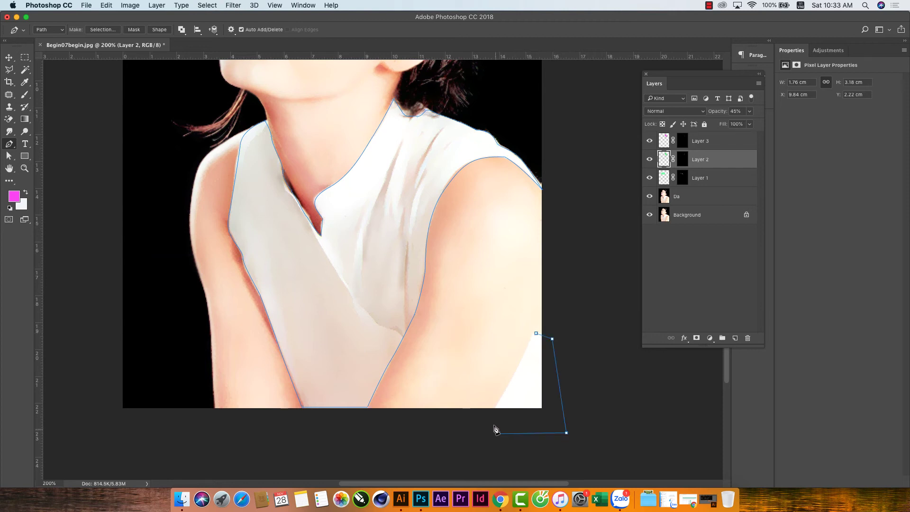
{"action": "left_click", "coordinate": [493, 415]}
{"action": "left_click", "coordinate": [536, 334]}
{"action": "right_click", "coordinate": [375, 251]}
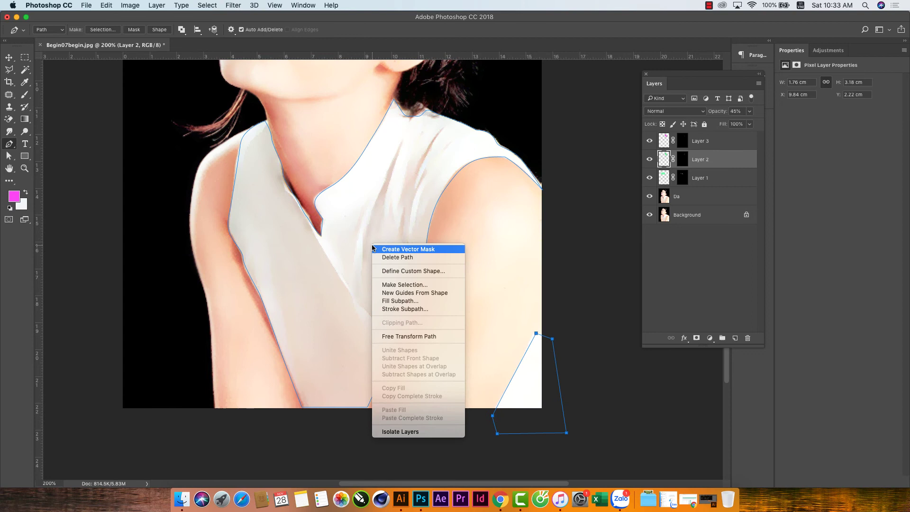
Step: Convert the shirt paths into an active selection
{"action": "left_click", "coordinate": [411, 286]}
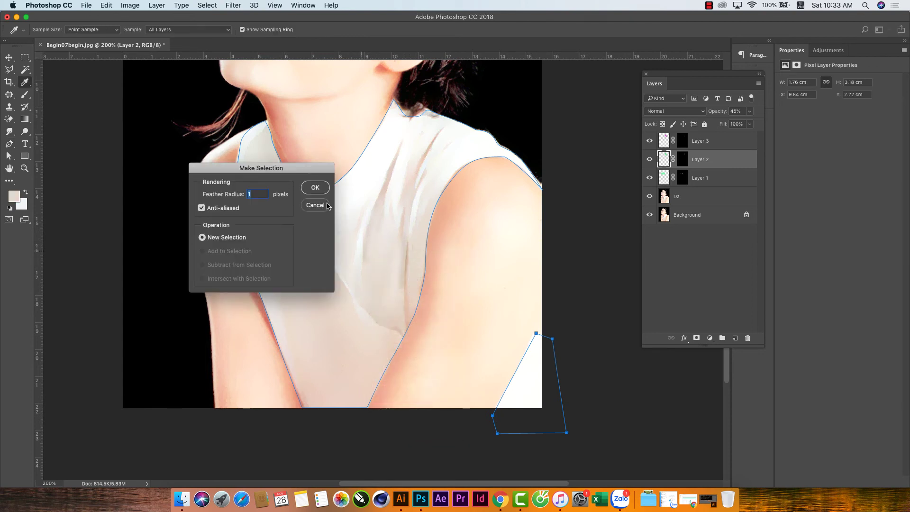
{"action": "left_click", "coordinate": [317, 190]}
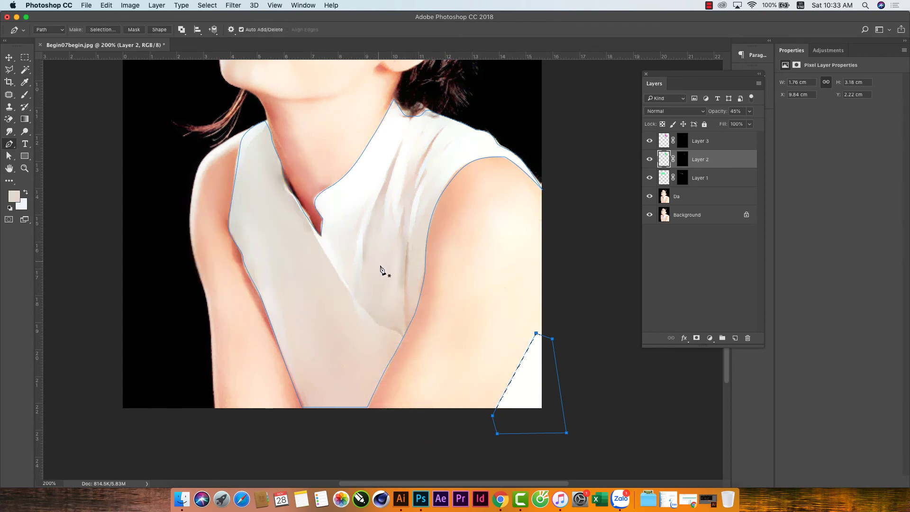
{"action": "left_click", "coordinate": [515, 375]}
{"action": "left_click", "coordinate": [565, 313]}
{"action": "right_click", "coordinate": [447, 280]}
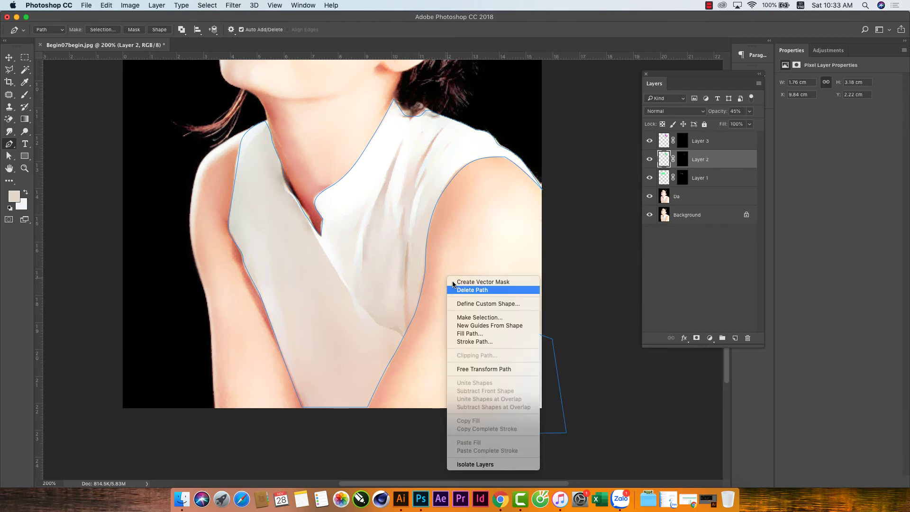
{"action": "left_click", "coordinate": [477, 317]}
{"action": "left_click", "coordinate": [315, 188]}
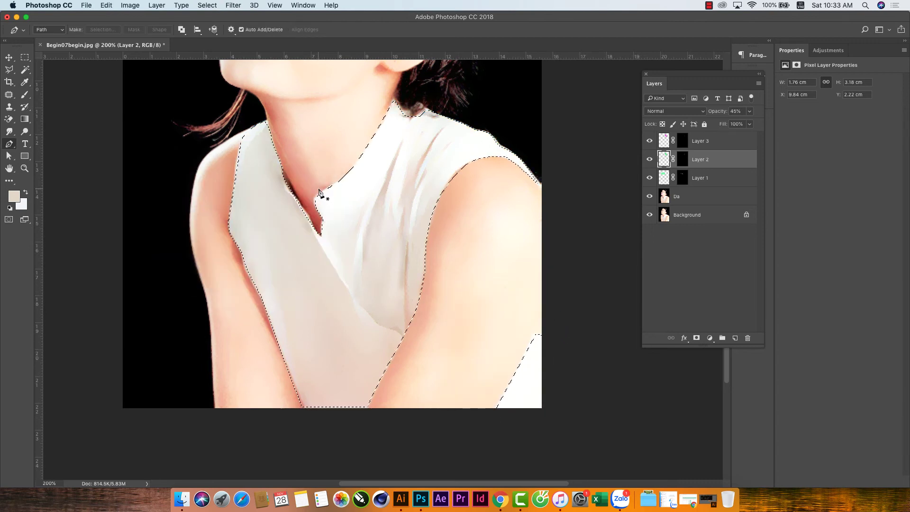
Step: Save the selection as a new channel named ao
{"action": "left_click", "coordinate": [208, 6]}
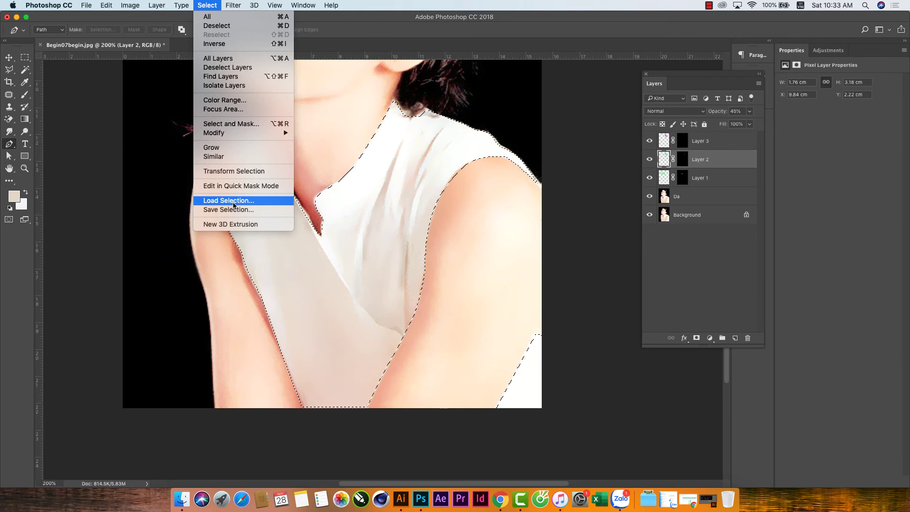
{"action": "left_click", "coordinate": [233, 210]}
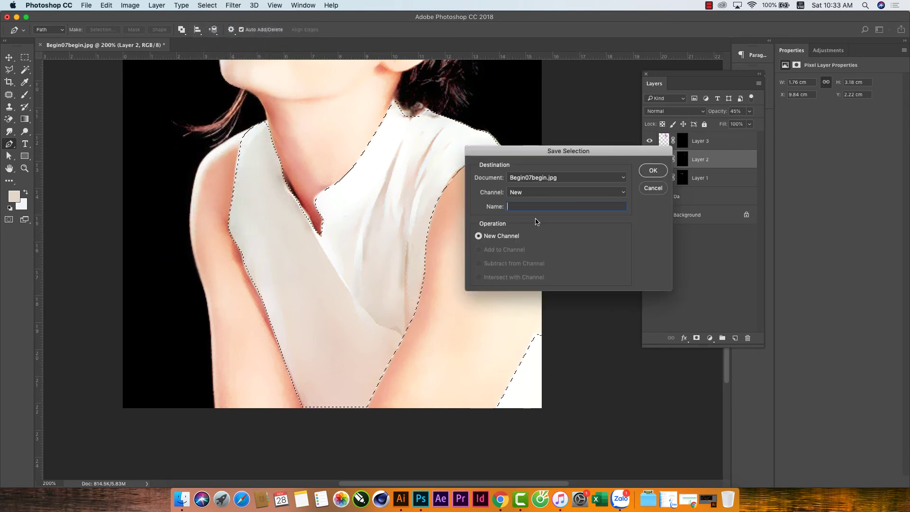
{"action": "type", "text": "ao"}
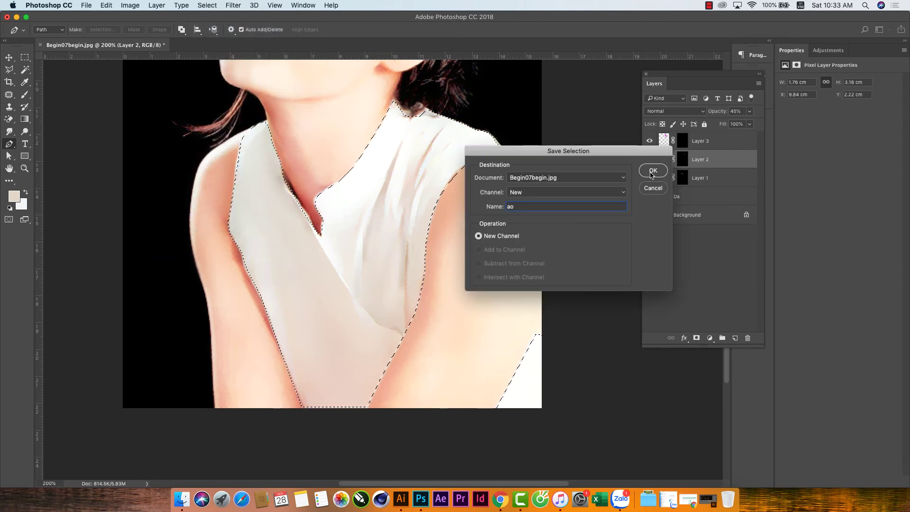
{"action": "left_click", "coordinate": [652, 171]}
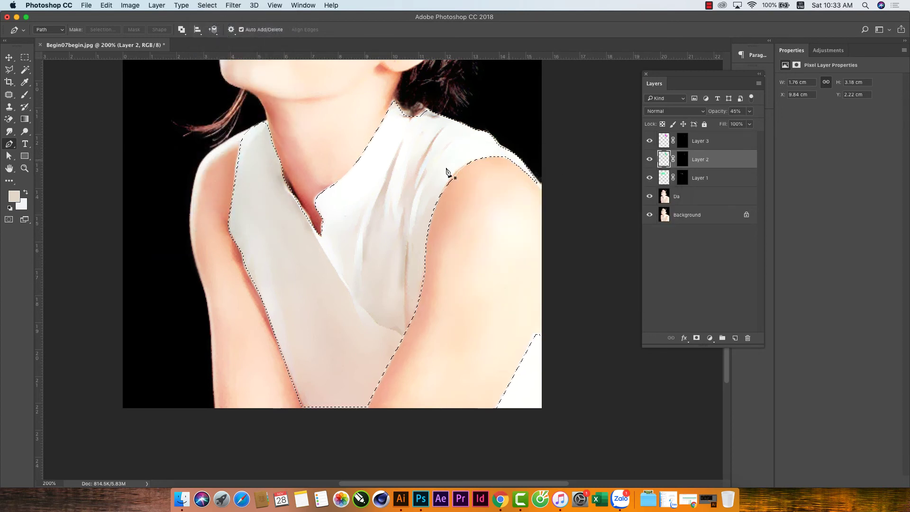
Step: Dismiss the empty-selection error from Hue/Saturation and target the Da photo layer
{"action": "left_click", "coordinate": [135, 8]}
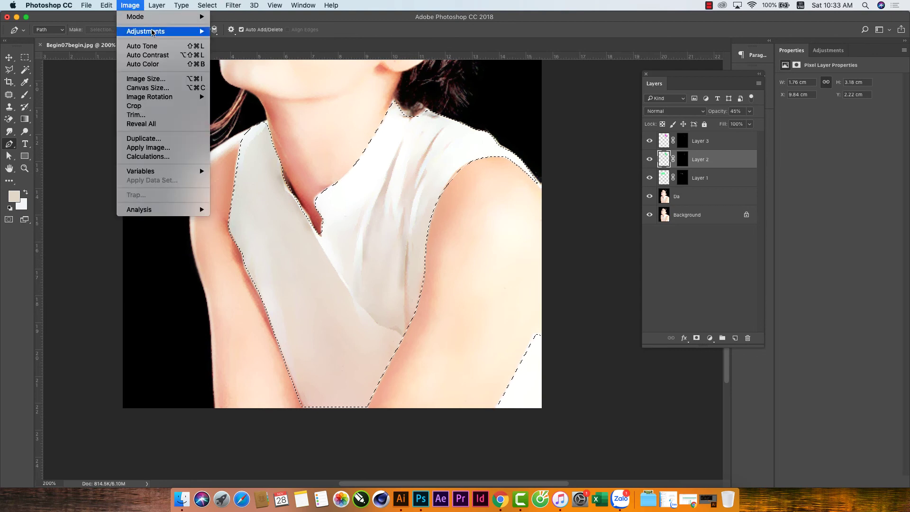
{"action": "mouse_move", "coordinate": [146, 31]}
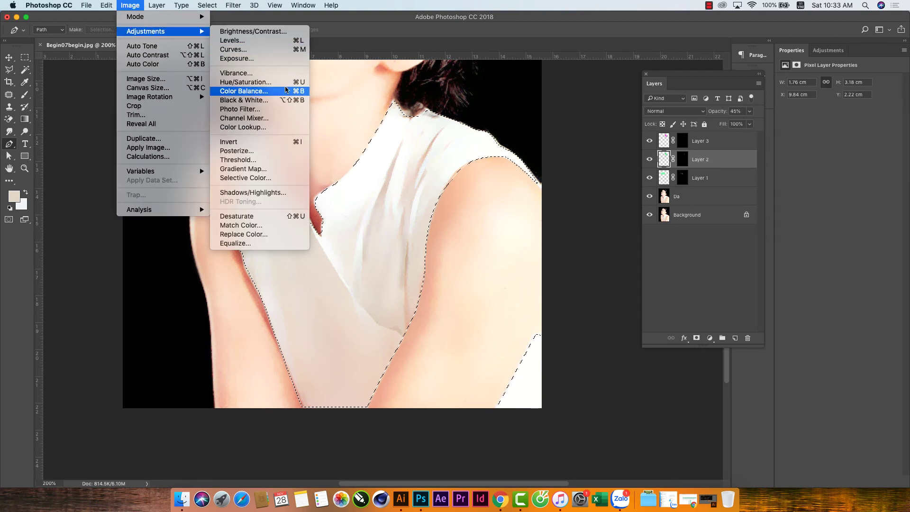
{"action": "left_click", "coordinate": [280, 85]}
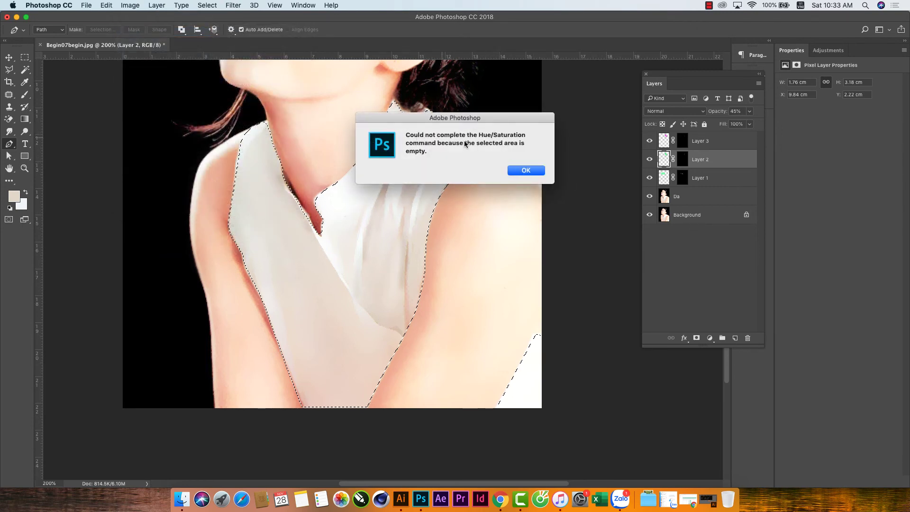
{"action": "left_click", "coordinate": [521, 169]}
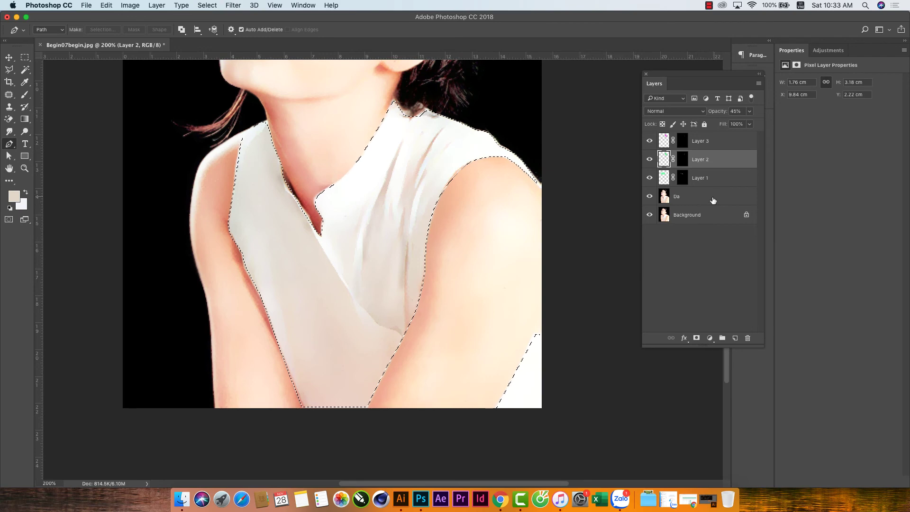
{"action": "left_click", "coordinate": [668, 204]}
{"action": "left_click", "coordinate": [650, 196]}
{"action": "left_click", "coordinate": [650, 196]}
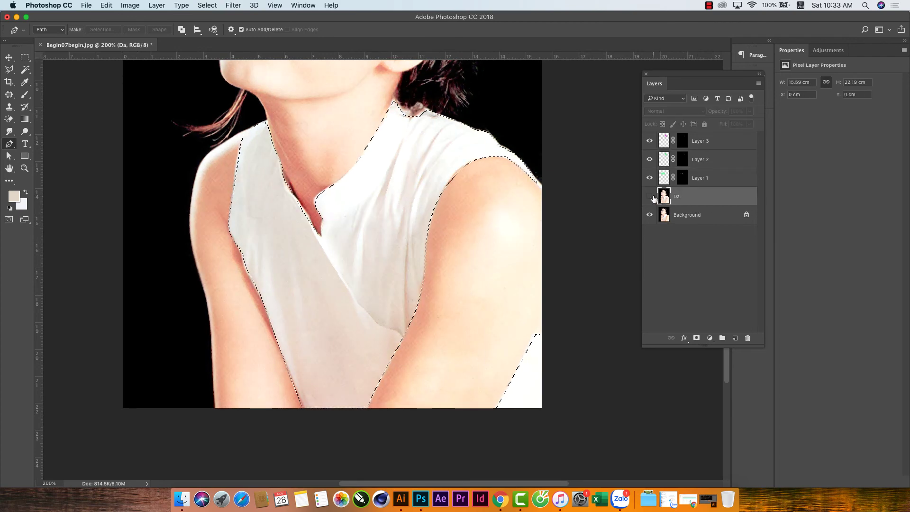
{"action": "left_click", "coordinate": [649, 197]}
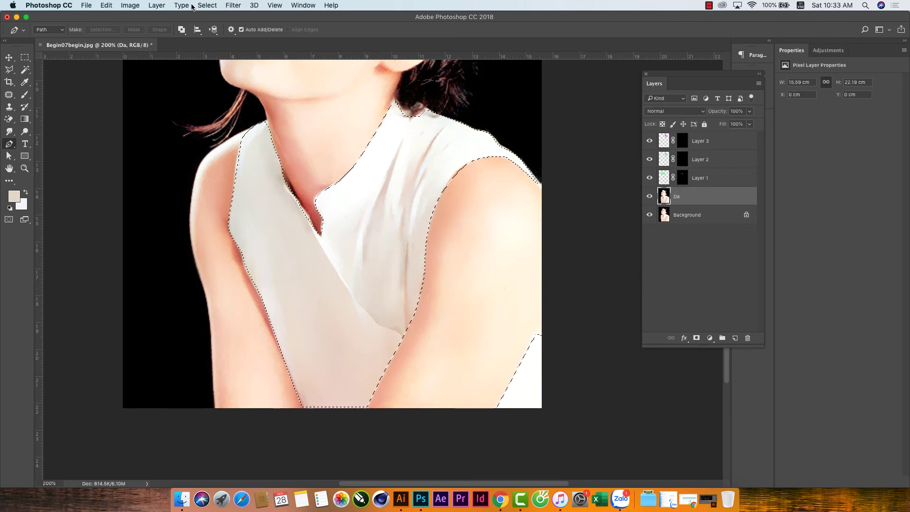
{"action": "left_click", "coordinate": [137, 6]}
{"action": "mouse_move", "coordinate": [146, 31]}
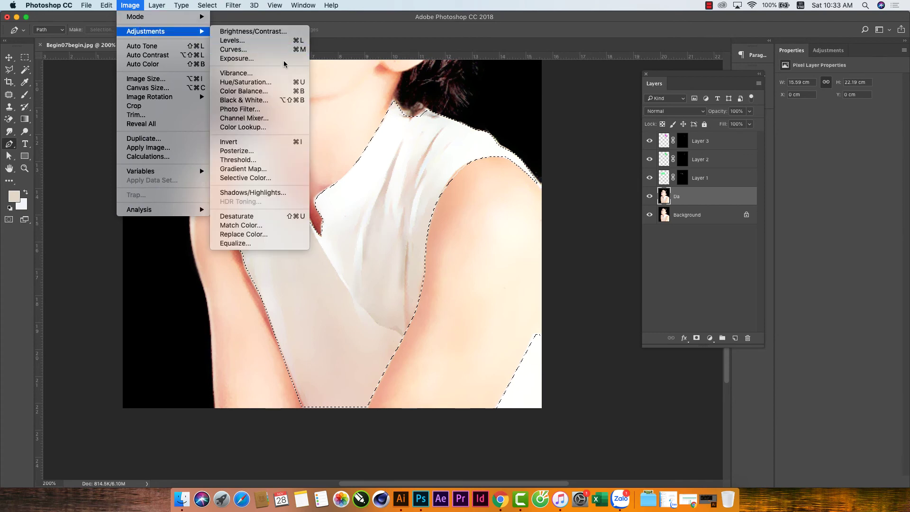
Step: Open Hue/Saturation and try several hue shifts on the shirt
{"action": "left_click", "coordinate": [285, 82]}
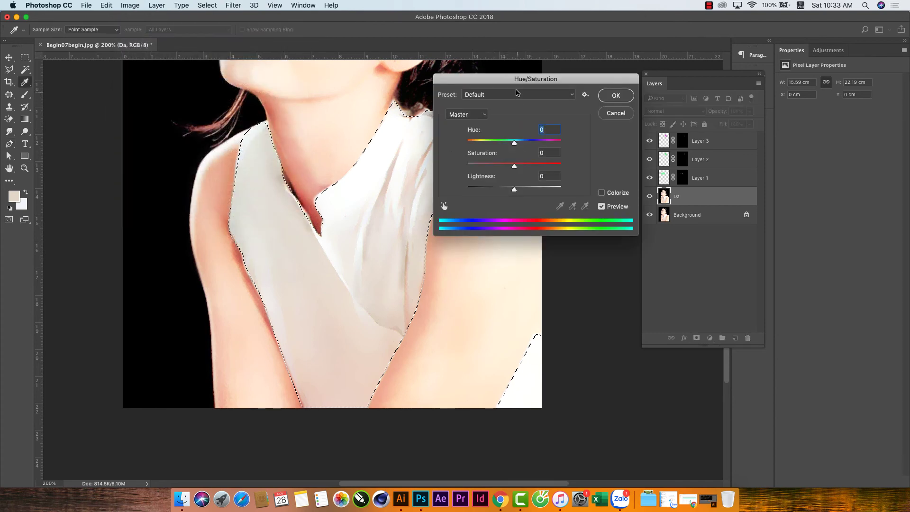
{"action": "left_click_drag", "start_coordinate": [517, 80], "coordinate": [588, 160]}
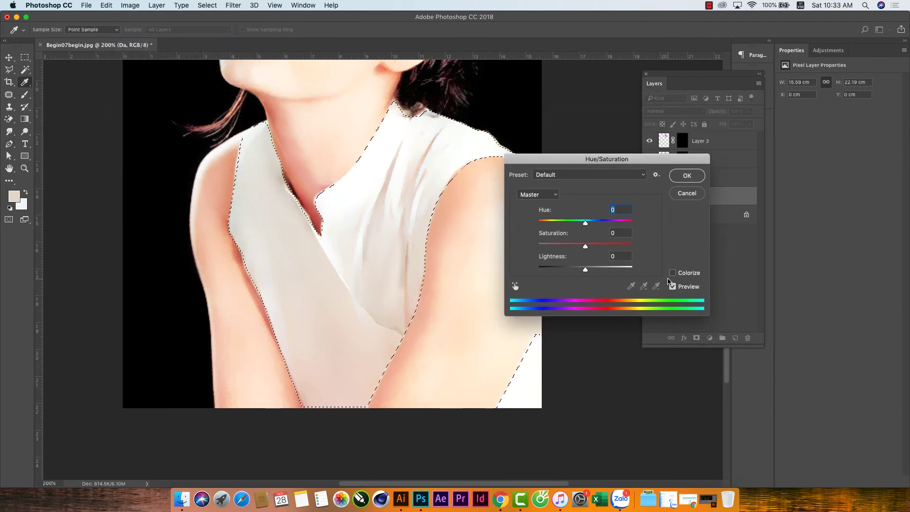
{"action": "left_click", "coordinate": [673, 273]}
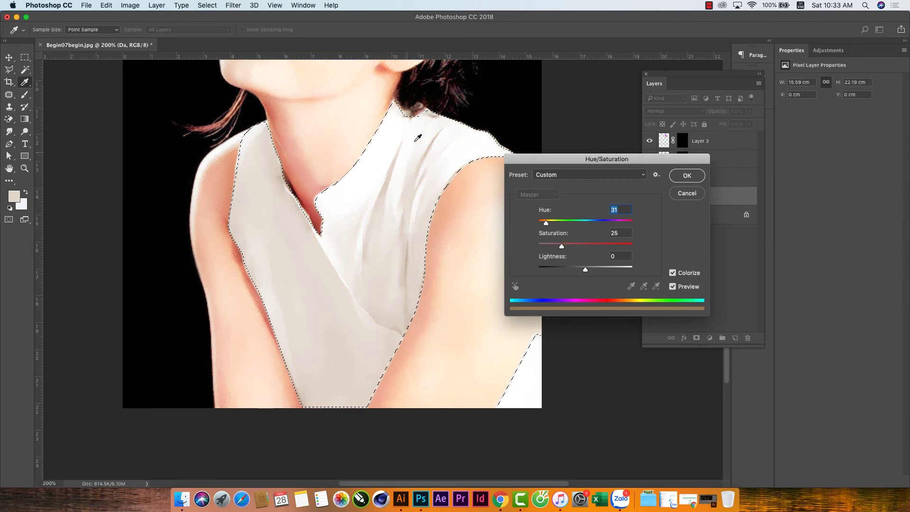
{"action": "left_click", "coordinate": [673, 273]}
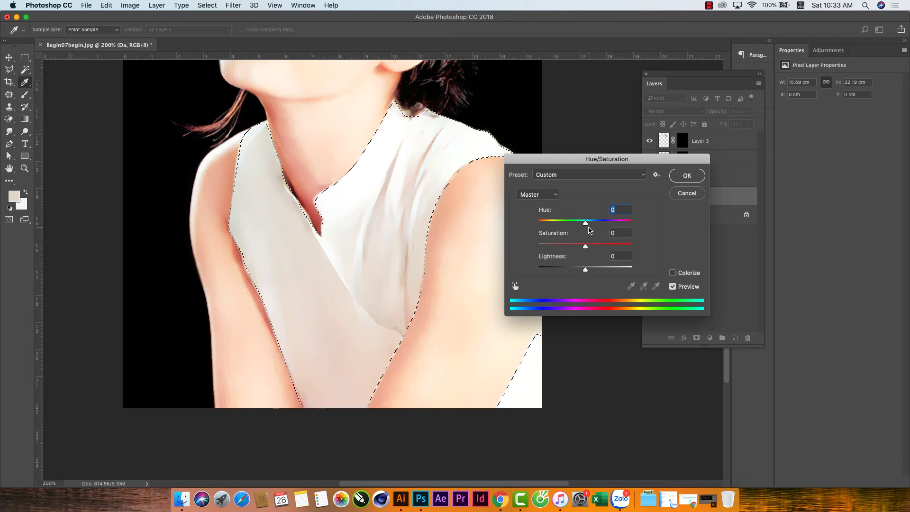
{"action": "left_click_drag", "start_coordinate": [585, 223], "coordinate": [550, 223]}
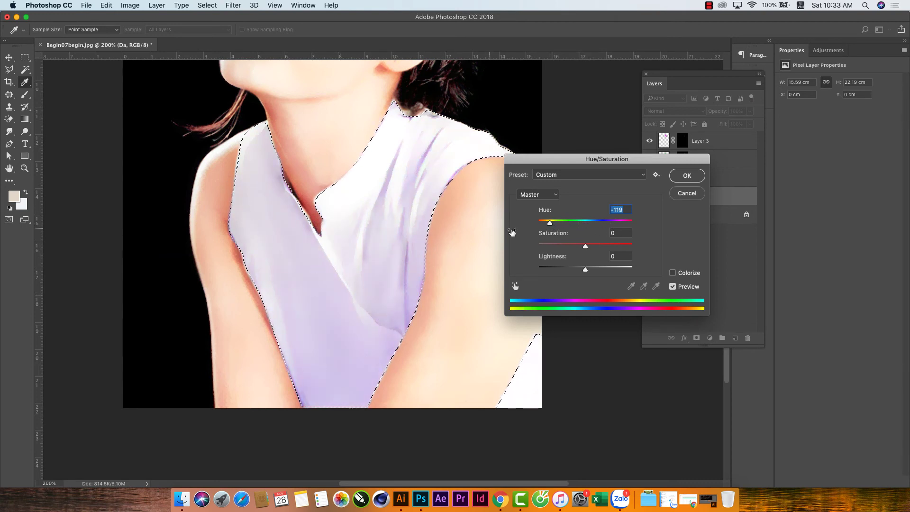
{"action": "left_click", "coordinate": [573, 223]}
{"action": "left_click_drag", "start_coordinate": [598, 222], "coordinate": [630, 224]}
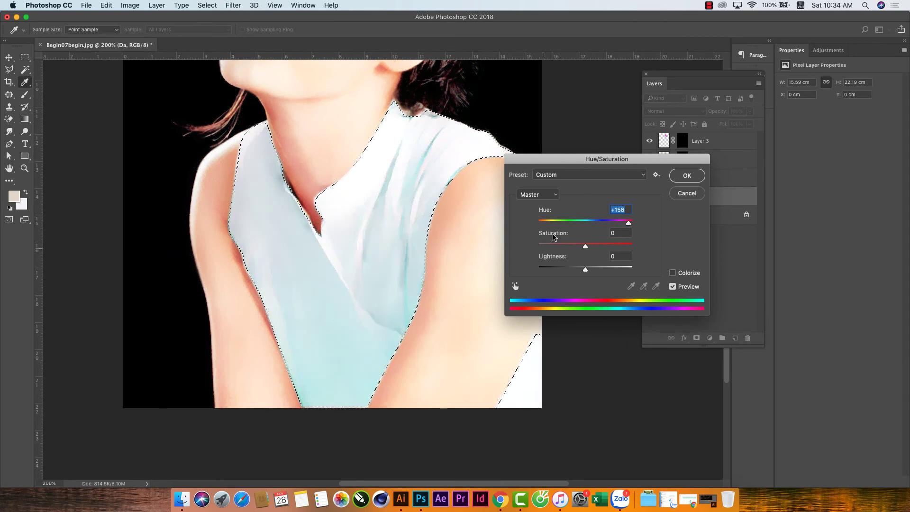
{"action": "left_click", "coordinate": [564, 222]}
Step: Colorize the shirt lavender with Hue about 281 and Saturation 40, and apply it
{"action": "left_click", "coordinate": [672, 272]}
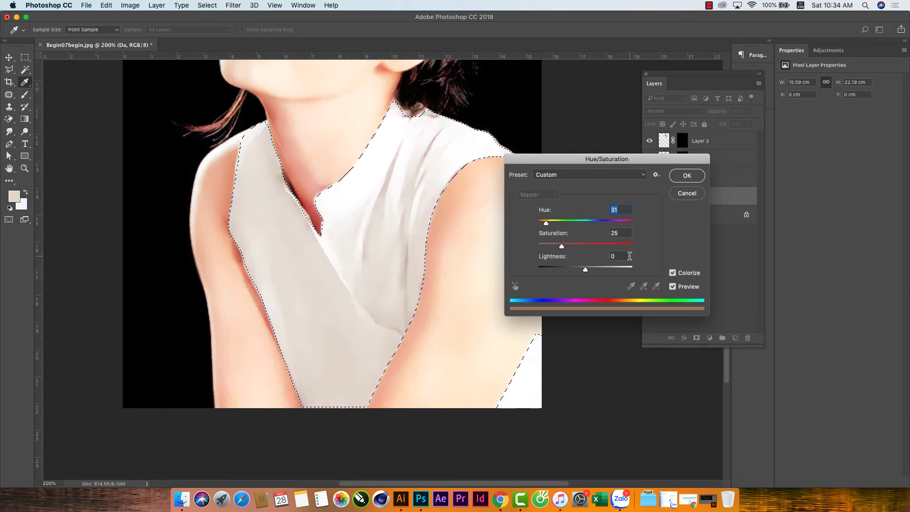
{"action": "left_click_drag", "start_coordinate": [550, 227], "coordinate": [618, 225]}
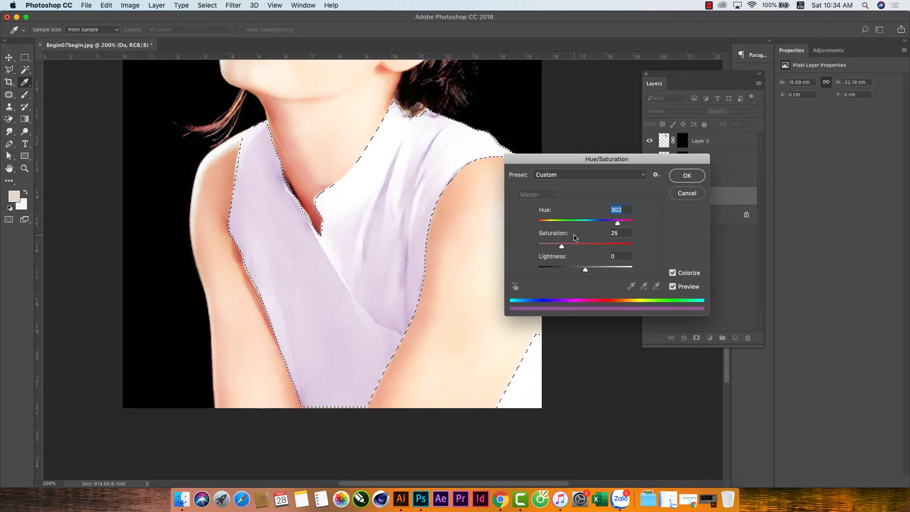
{"action": "left_click_drag", "start_coordinate": [562, 247], "coordinate": [577, 250]}
{"action": "left_click_drag", "start_coordinate": [576, 250], "coordinate": [580, 250]}
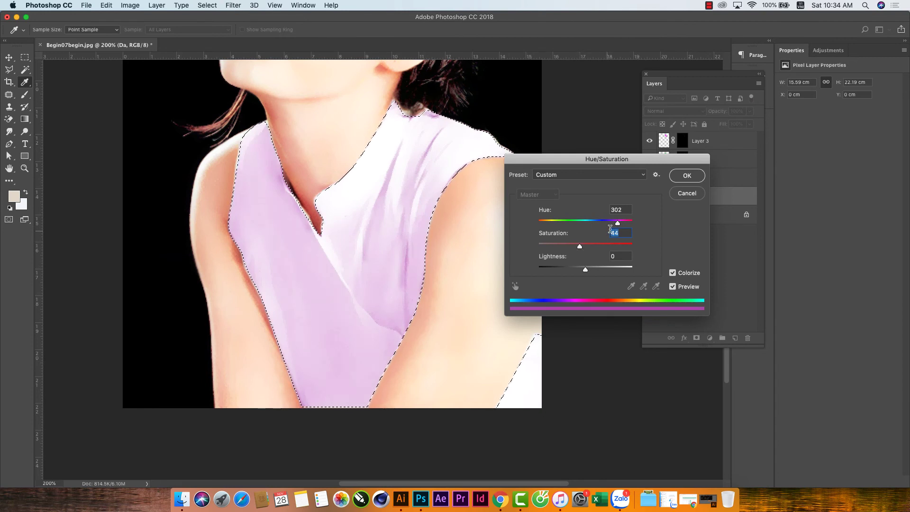
{"action": "left_click_drag", "start_coordinate": [619, 224], "coordinate": [577, 249]}
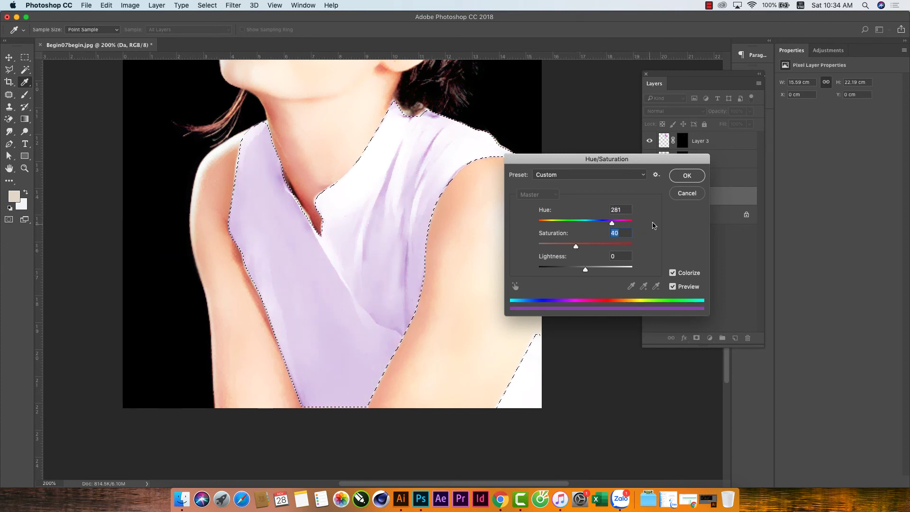
{"action": "left_click", "coordinate": [673, 273]}
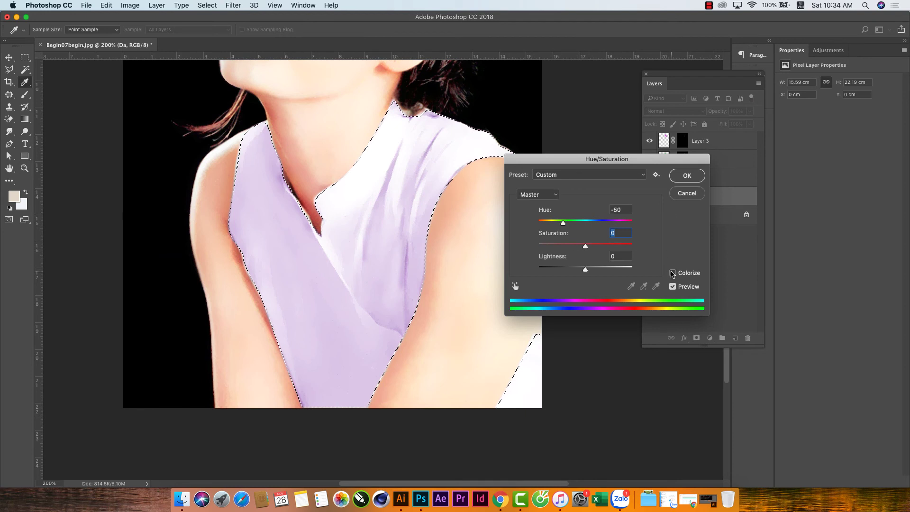
{"action": "left_click", "coordinate": [687, 175]}
{"action": "key", "text": "p"}
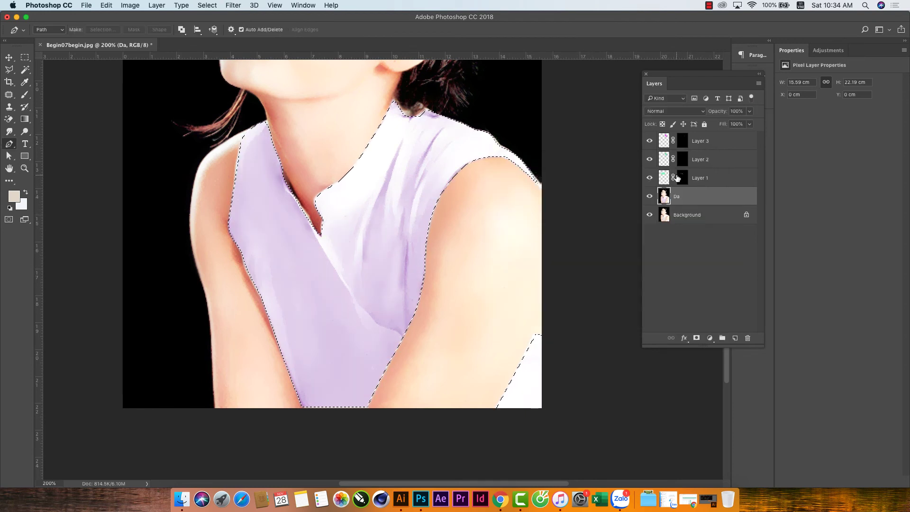
{"action": "left_click", "coordinate": [207, 5]}
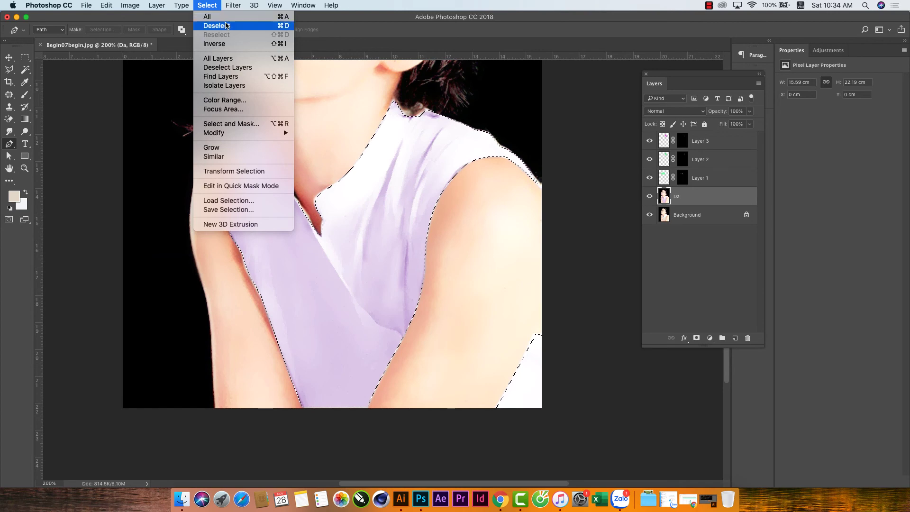
Step: Deselect the shirt, fit the portrait in view, then scrubby-zoom closer into it
{"action": "left_click", "coordinate": [224, 25]}
{"action": "key", "text": "super+minus"}
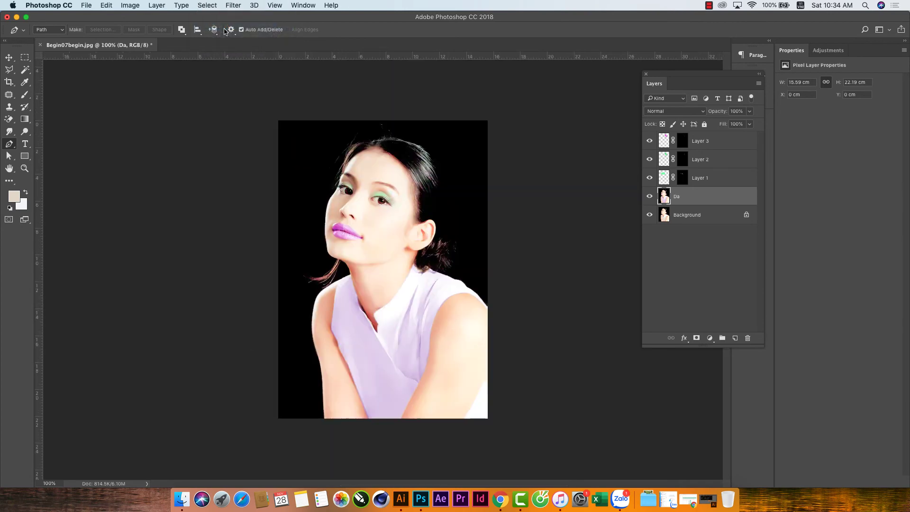
{"action": "key", "text": "z"}
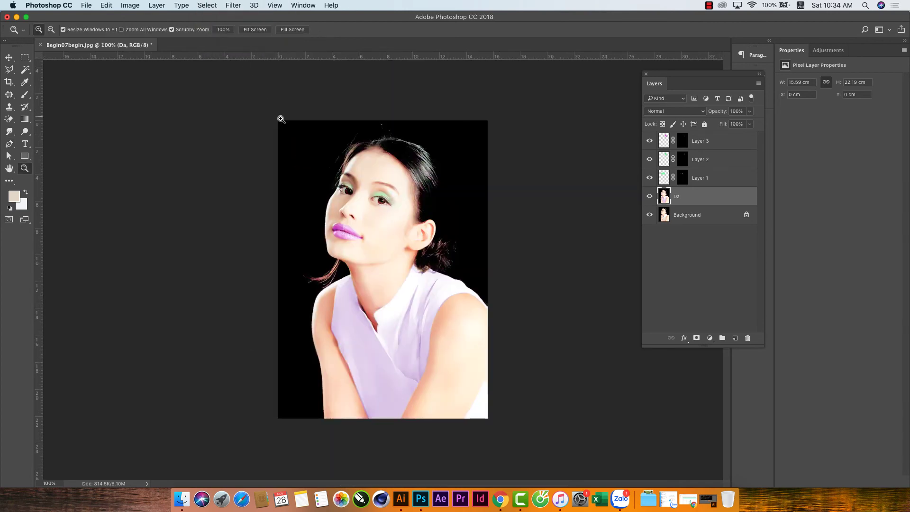
{"action": "left_click_drag", "start_coordinate": [280, 118], "coordinate": [294, 173]}
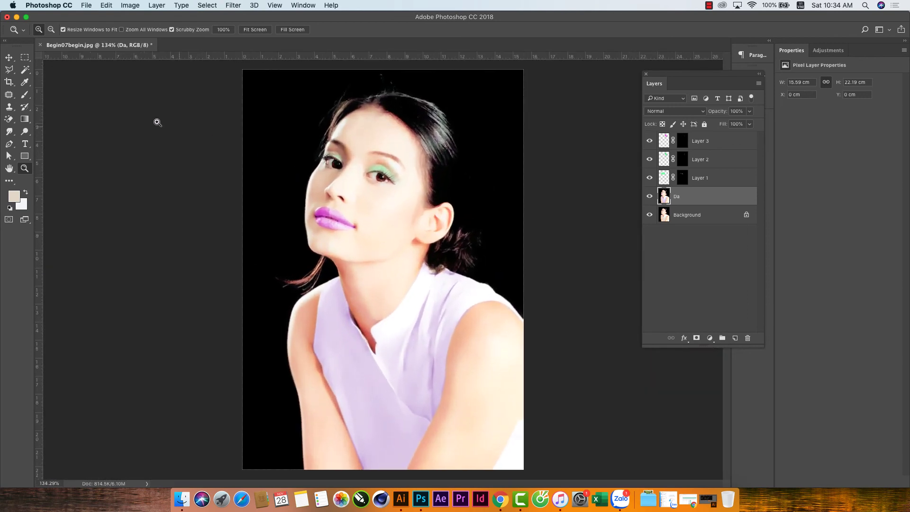
{"action": "left_click", "coordinate": [8, 56]}
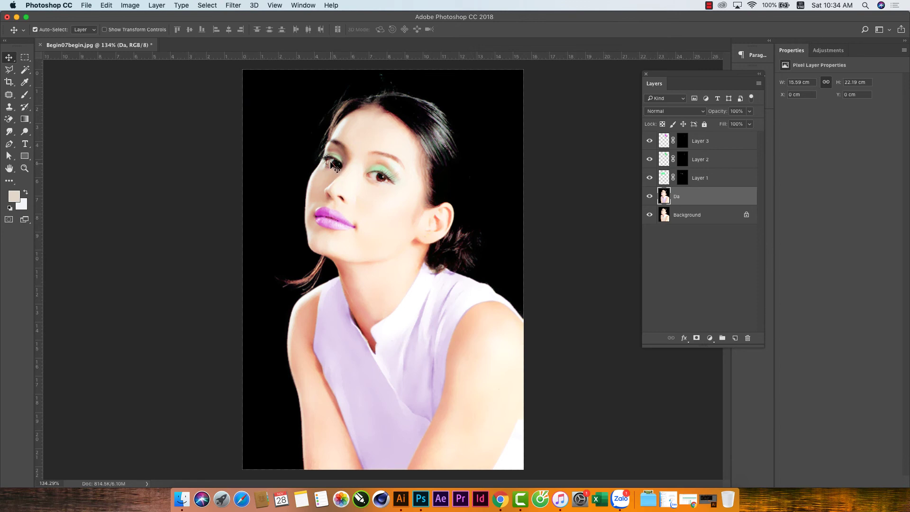
{"action": "left_click", "coordinate": [213, 6]}
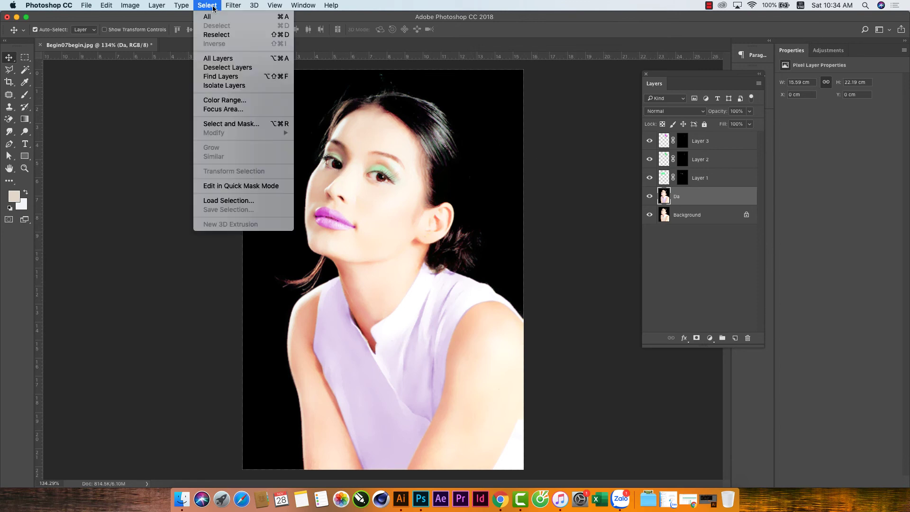
Step: Load the saved Da channel as the lip selection and zoom to 200% on the lips
{"action": "left_click", "coordinate": [229, 201]}
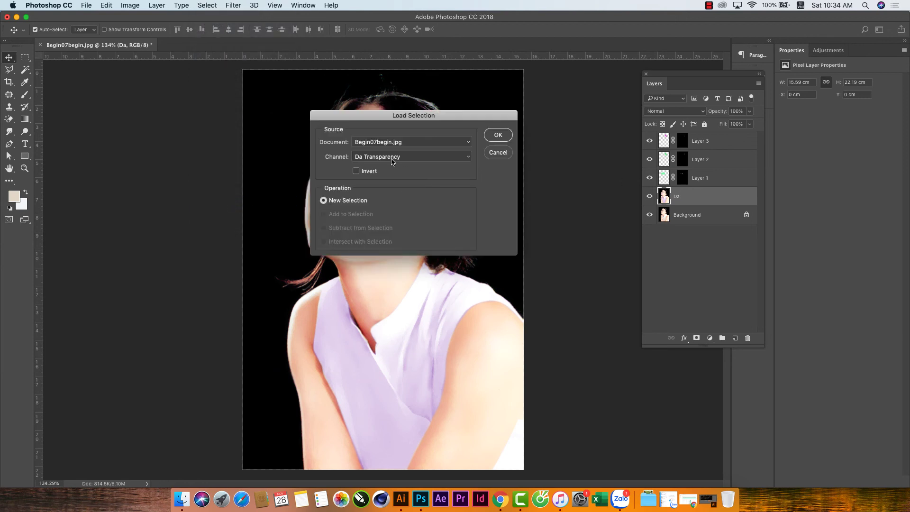
{"action": "left_click", "coordinate": [391, 162]}
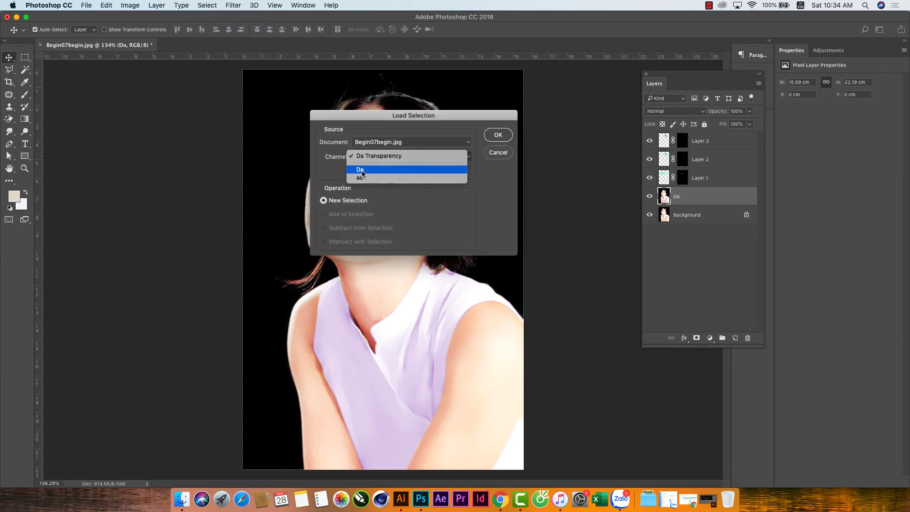
{"action": "left_click_drag", "start_coordinate": [412, 120], "coordinate": [516, 143]}
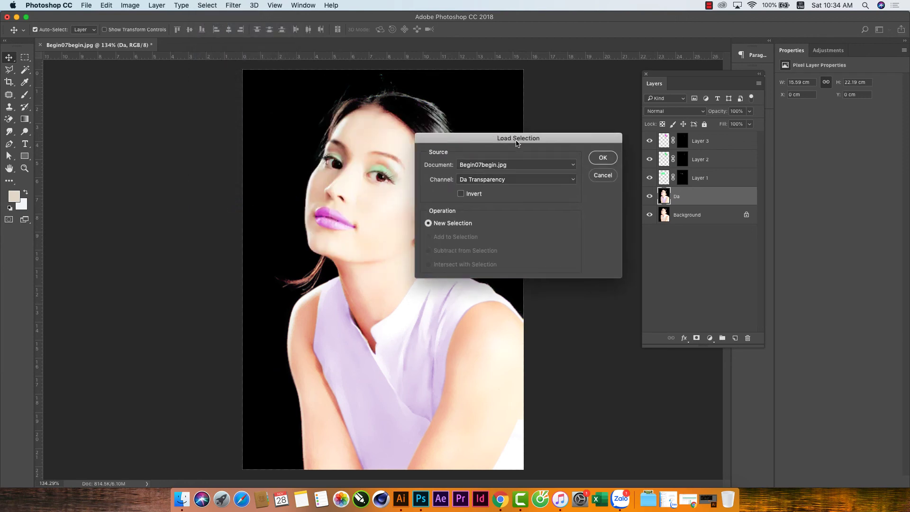
{"action": "left_click", "coordinate": [481, 179]}
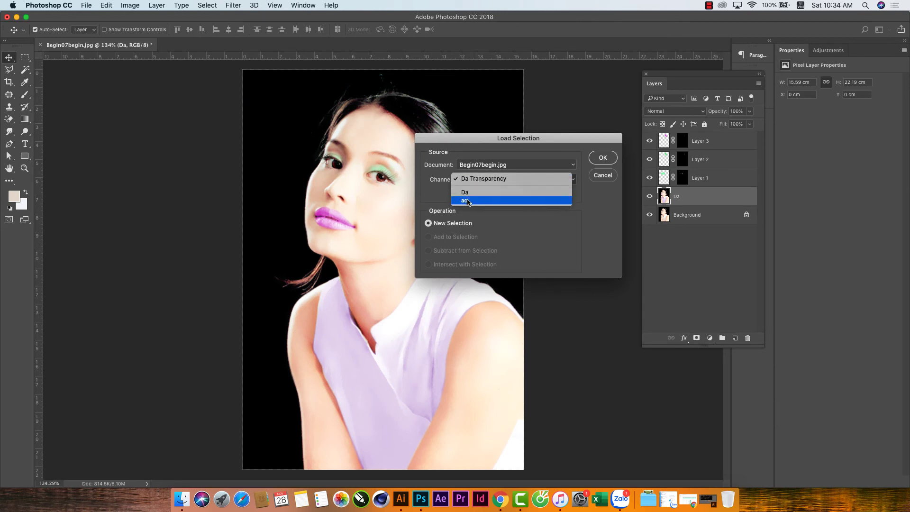
{"action": "left_click", "coordinate": [469, 193]}
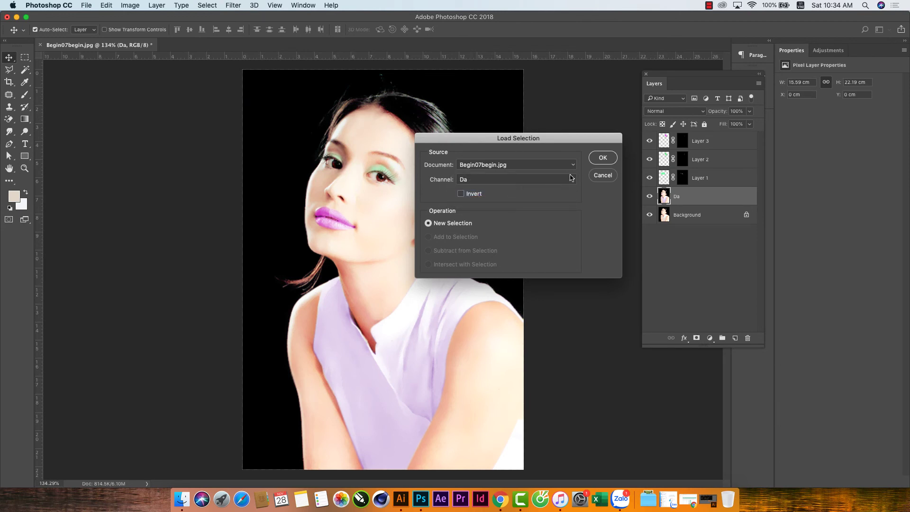
{"action": "left_click", "coordinate": [598, 164]}
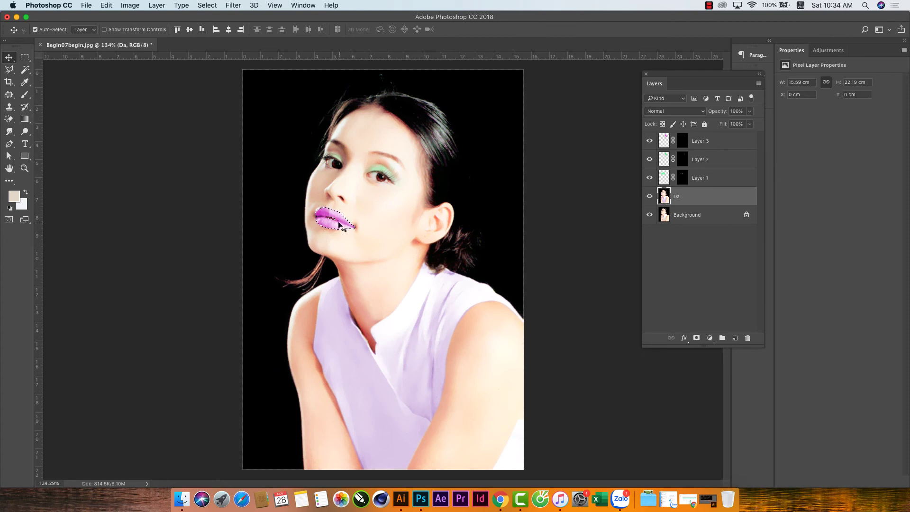
{"action": "left_click", "coordinate": [25, 169]}
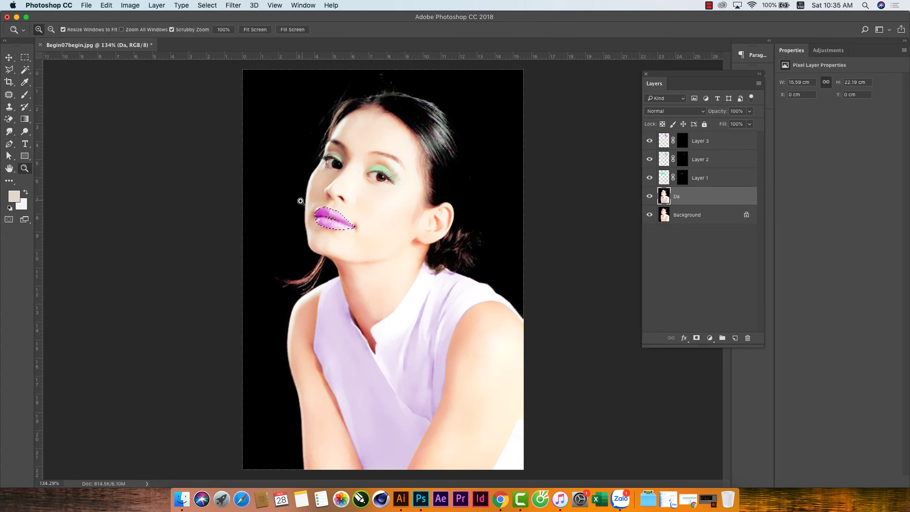
{"action": "left_click", "coordinate": [330, 225]}
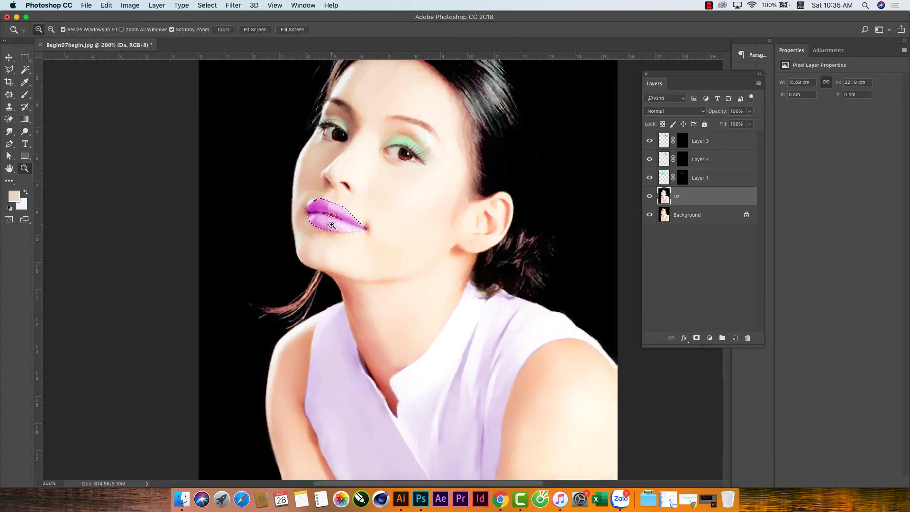
{"action": "left_click", "coordinate": [9, 57]}
{"action": "left_click", "coordinate": [130, 5]}
{"action": "mouse_move", "coordinate": [146, 31]}
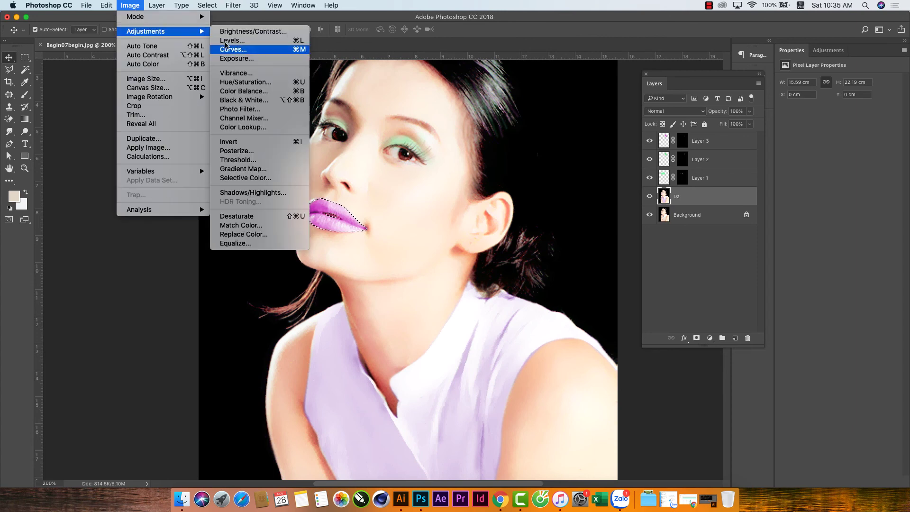
Step: Shift the lips' hue by +41 toward pink, apply it, and deselect
{"action": "left_click", "coordinate": [261, 82]}
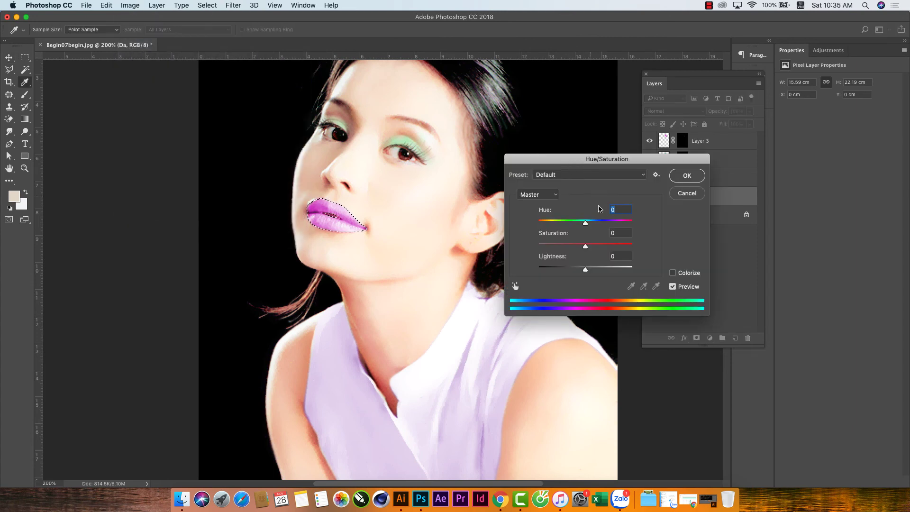
{"action": "mouse_move", "coordinate": [604, 221]}
{"action": "left_mouse_down"}
{"action": "mouse_move", "coordinate": [620, 223]}
{"action": "mouse_move", "coordinate": [605, 229]}
{"action": "left_mouse_up"}
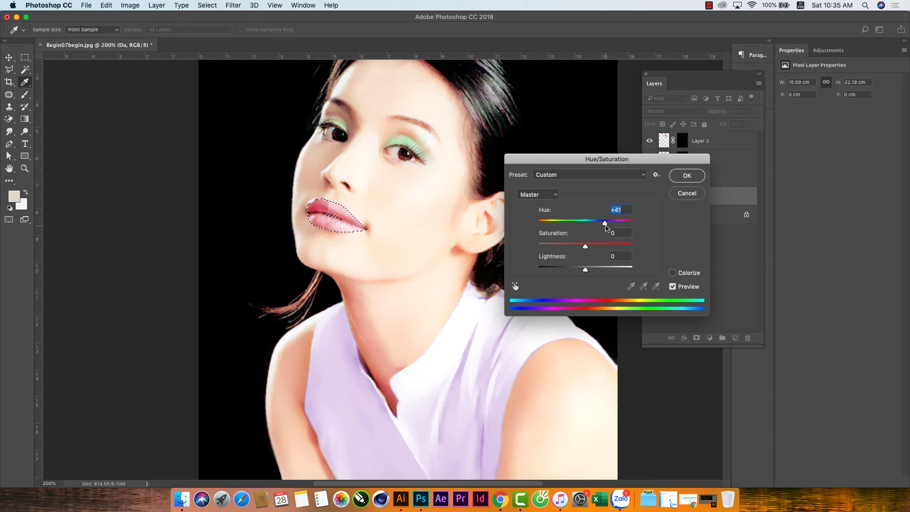
{"action": "left_click", "coordinate": [673, 272]}
{"action": "left_click", "coordinate": [673, 273]}
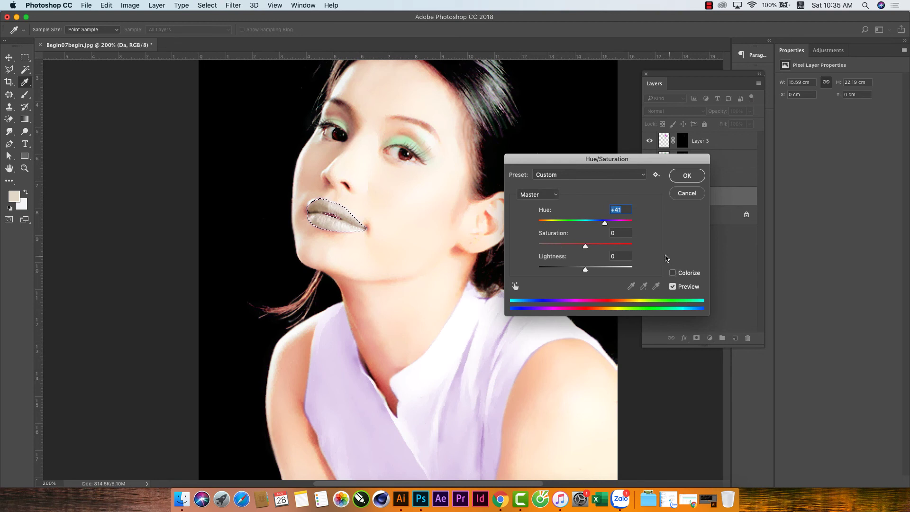
{"action": "left_click", "coordinate": [683, 181]}
{"action": "key", "text": "v"}
{"action": "key", "text": "super+d"}
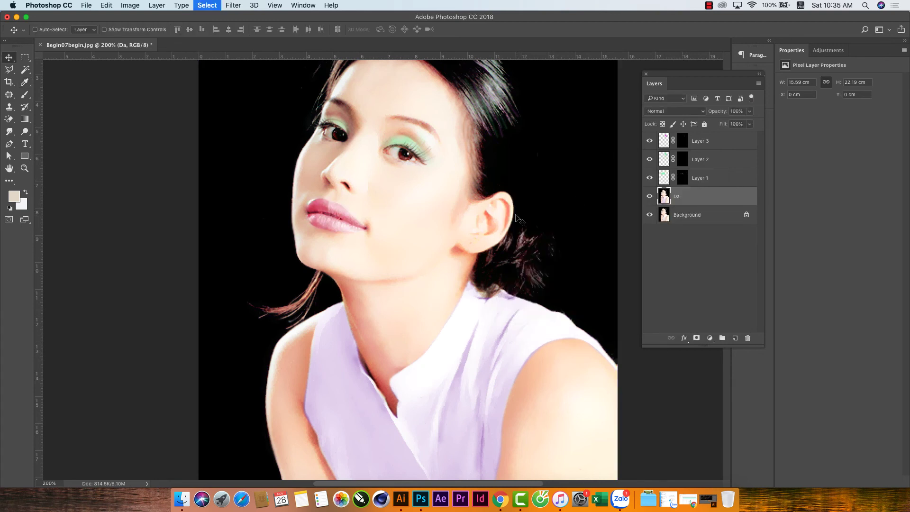
{"action": "scroll", "coordinate": [471, 245], "scroll_direction": "up", "scroll_amount": 1}
{"action": "scroll", "coordinate": [473, 252], "scroll_direction": "up", "scroll_amount": 1}
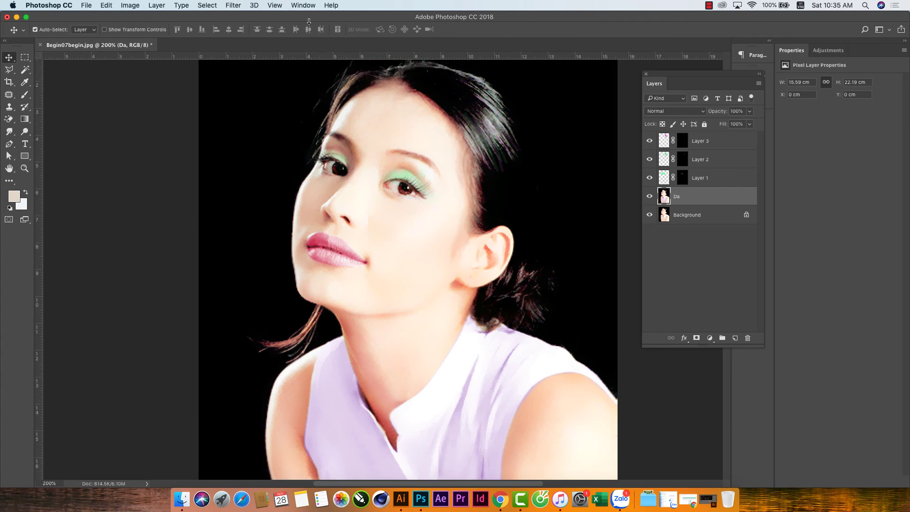
{"action": "left_click", "coordinate": [303, 6]}
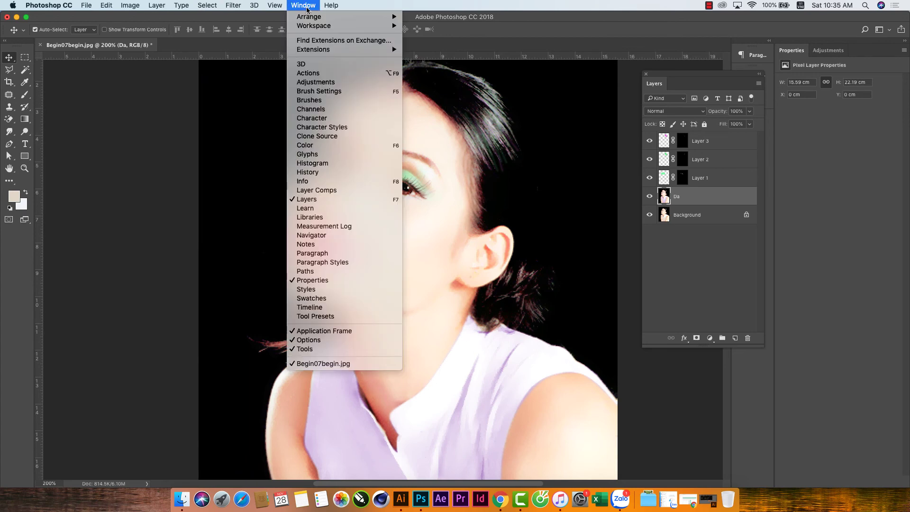
Step: Return to the Load Selection history state so the lips are purple again, and deselect
{"action": "left_click", "coordinate": [333, 172]}
{"action": "left_click", "coordinate": [256, 268]}
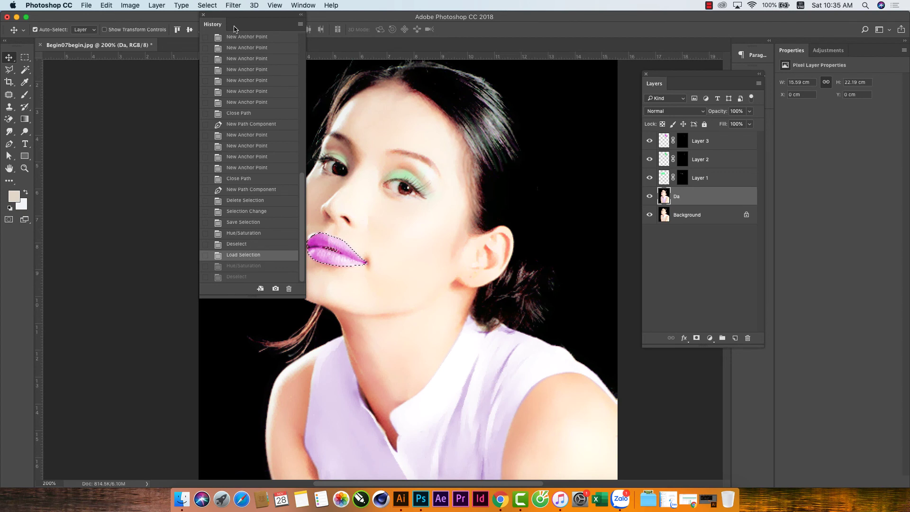
{"action": "left_click", "coordinate": [204, 15]}
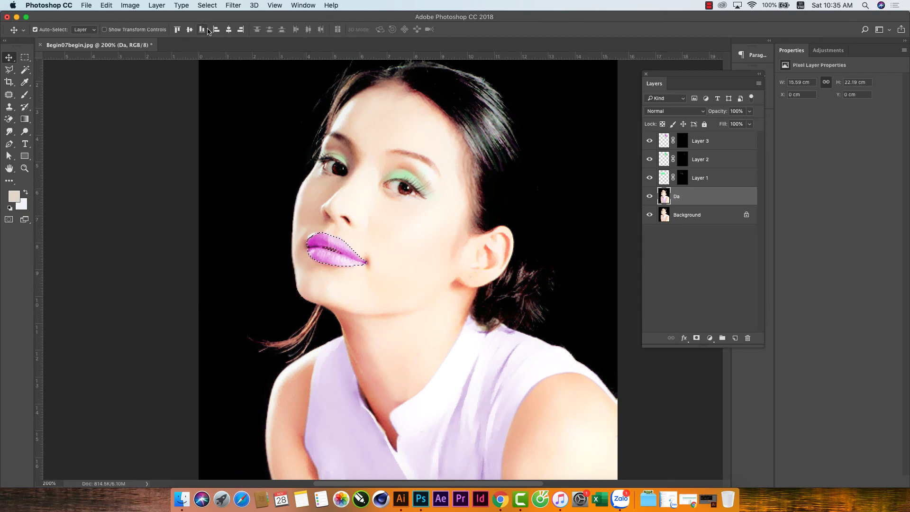
{"action": "key", "text": "super+d"}
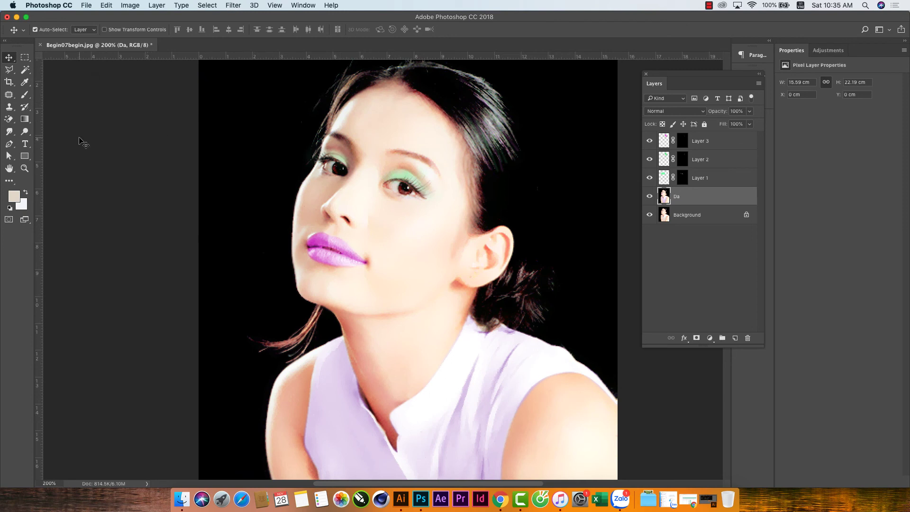
Step: Duplicate the image as a new document named Begin07begin copy
{"action": "left_click", "coordinate": [87, 7]}
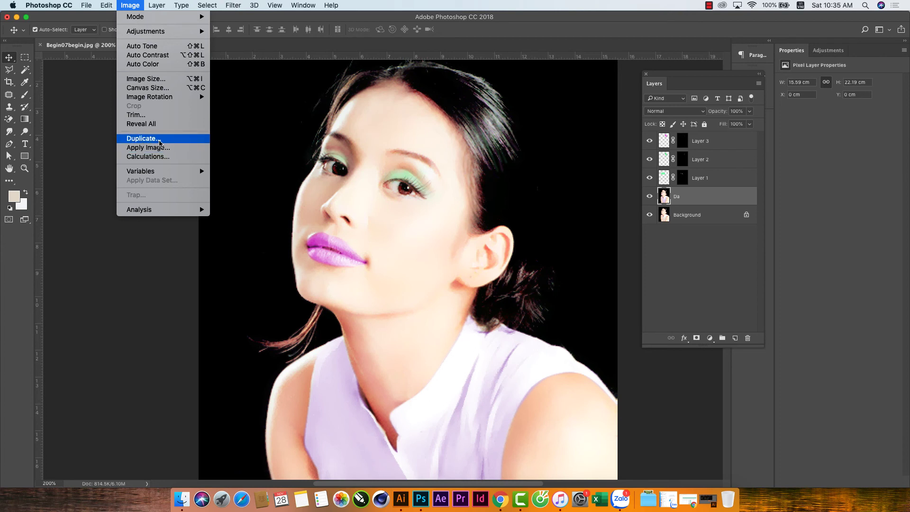
{"action": "left_click", "coordinate": [159, 138]}
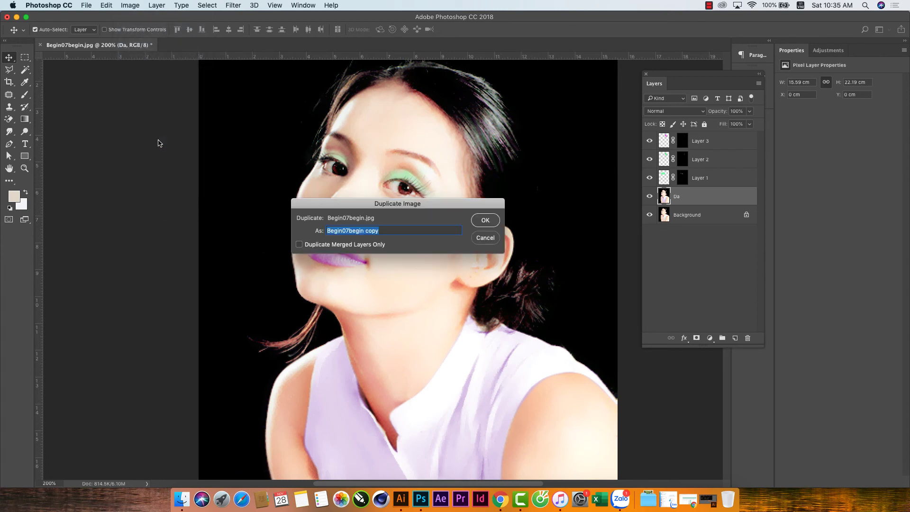
{"action": "left_click", "coordinate": [485, 221]}
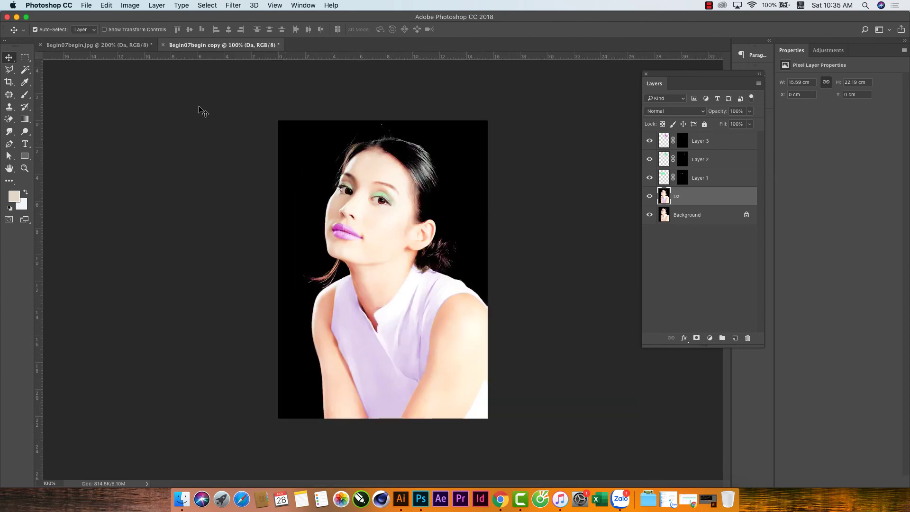
{"action": "left_click", "coordinate": [302, 5]}
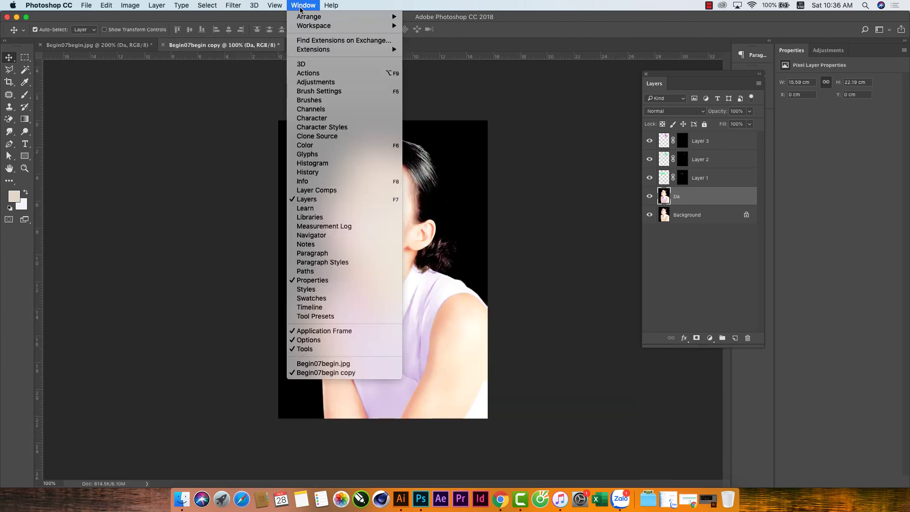
{"action": "mouse_move", "coordinate": [309, 16]}
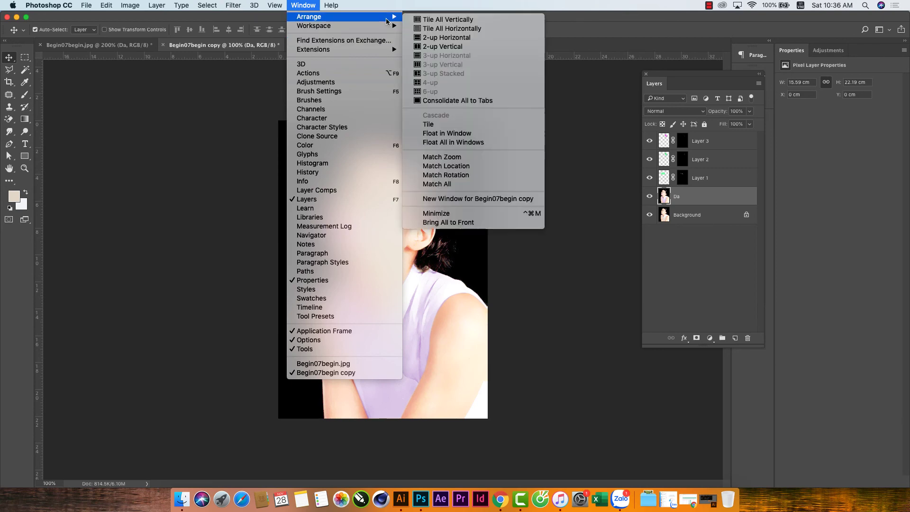
Step: Arrange the original and its copy 2-up vertically, viewing the original at 100%
{"action": "left_click", "coordinate": [433, 46]}
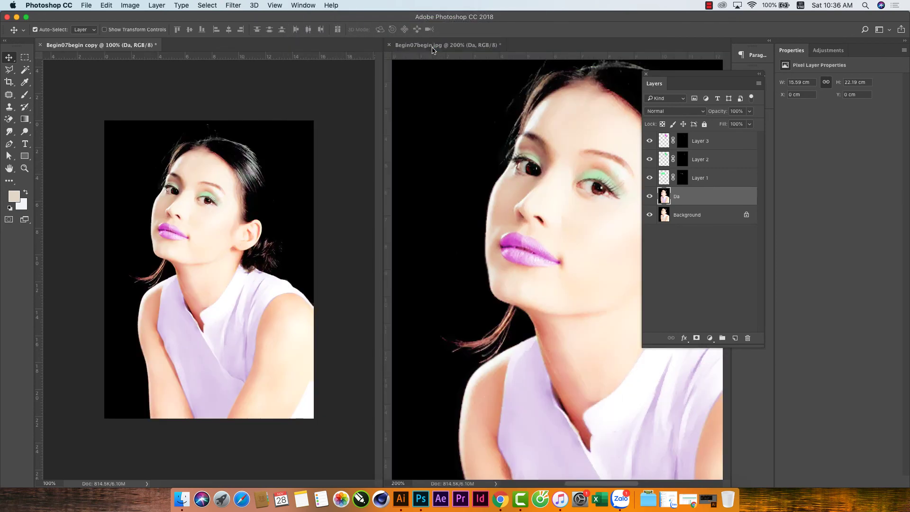
{"action": "left_click", "coordinate": [460, 179]}
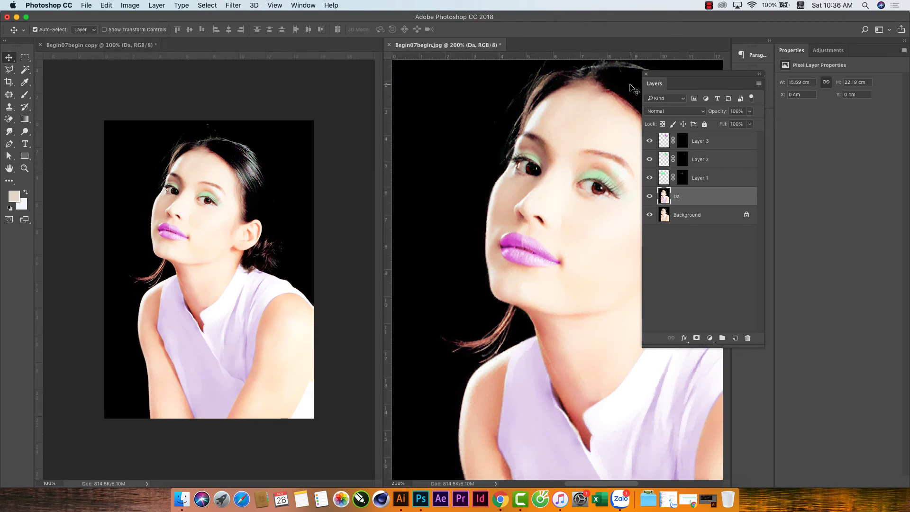
{"action": "key", "text": "ctrl+1"}
{"action": "left_click", "coordinate": [228, 154]}
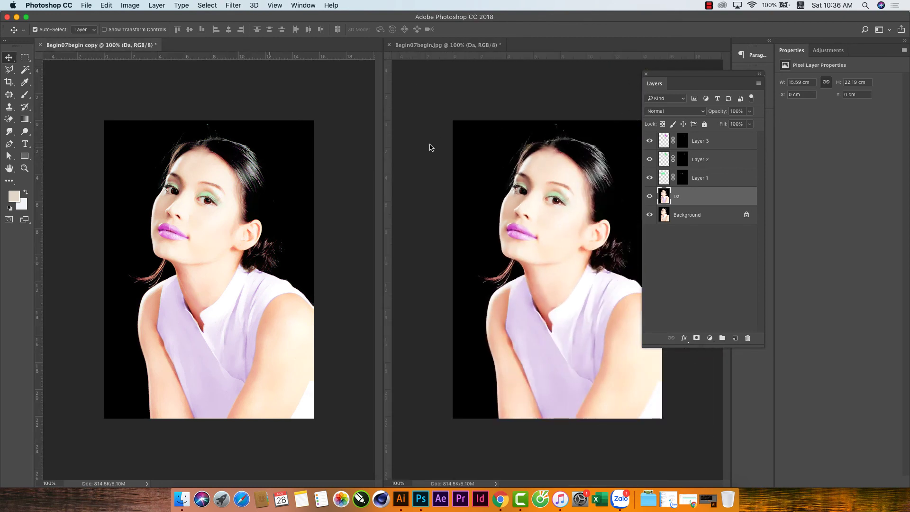
Step: Revert the copy to its starting History snapshot and close the History panel
{"action": "left_click", "coordinate": [302, 5]}
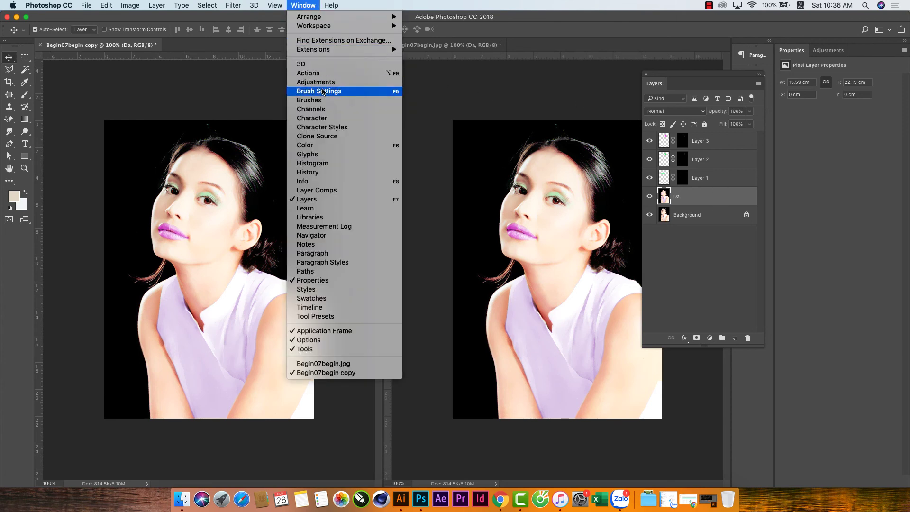
{"action": "left_click", "coordinate": [318, 175]}
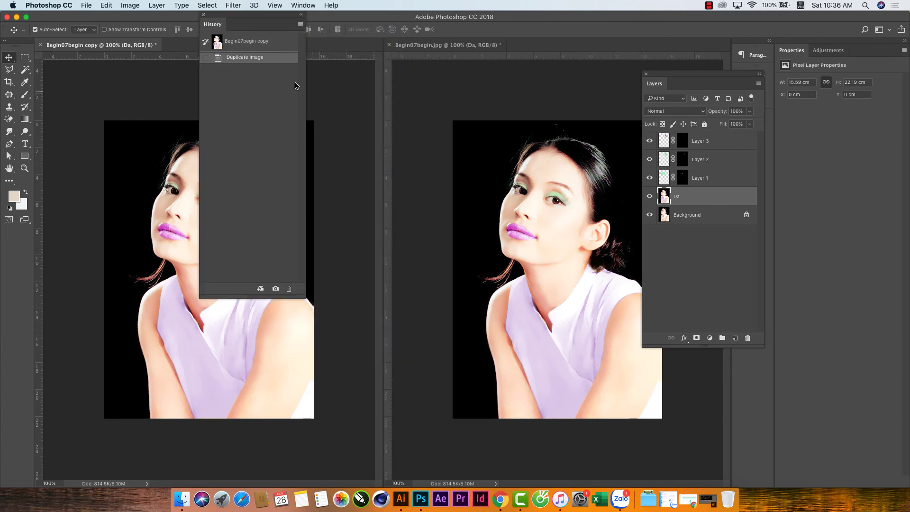
{"action": "left_click", "coordinate": [245, 45]}
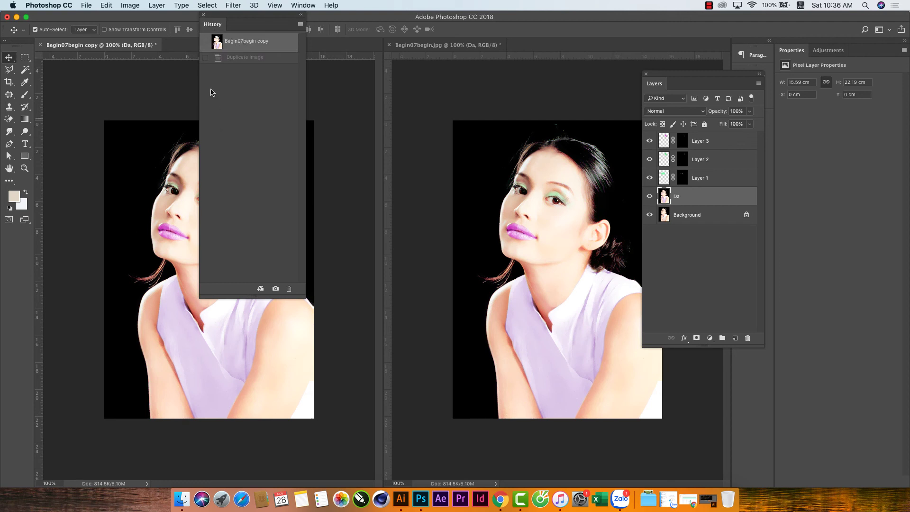
{"action": "left_click", "coordinate": [204, 15]}
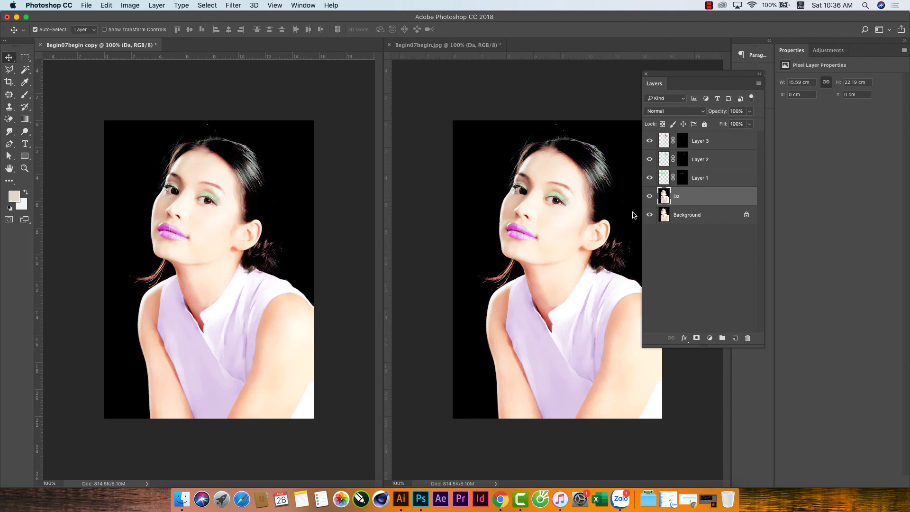
Step: Hide the three makeup layers and zoom the left portrait in and out to compare
{"action": "left_click_drag", "start_coordinate": [649, 141], "coordinate": [650, 178]}
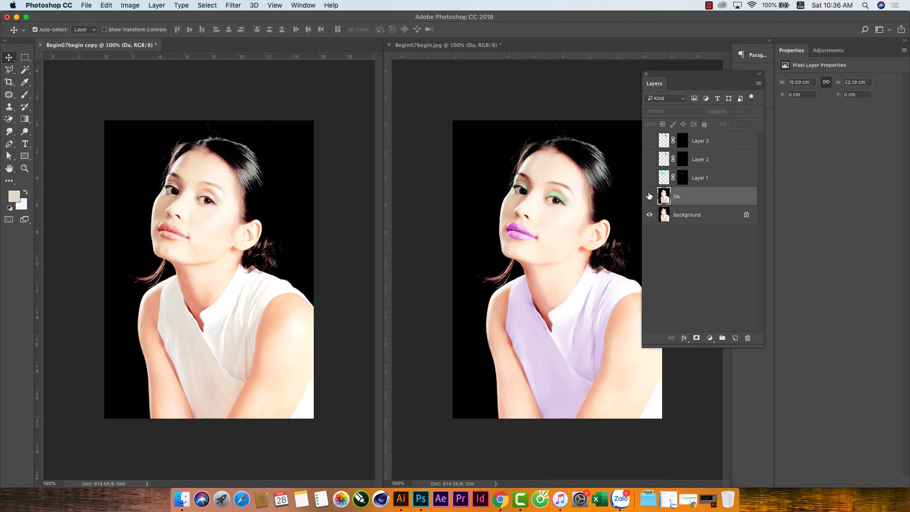
{"action": "left_click", "coordinate": [159, 232]}
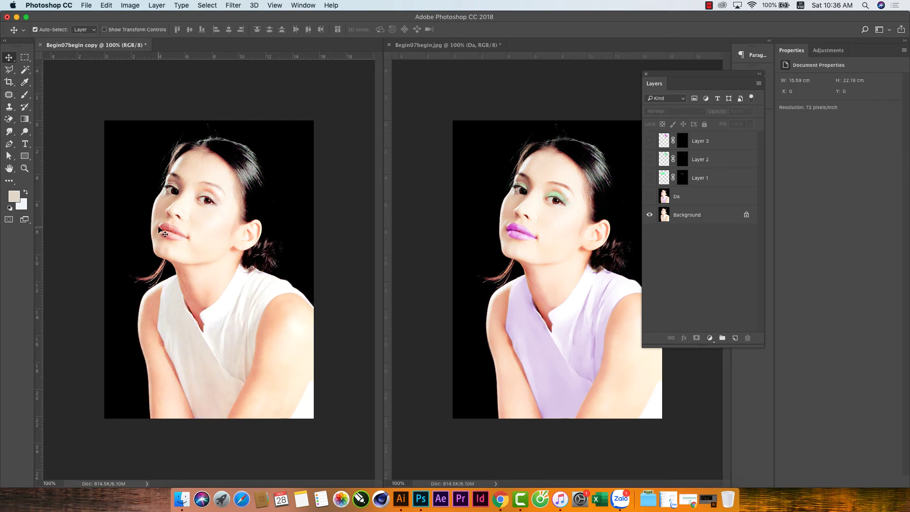
{"action": "key", "text": "ctrl+plus"}
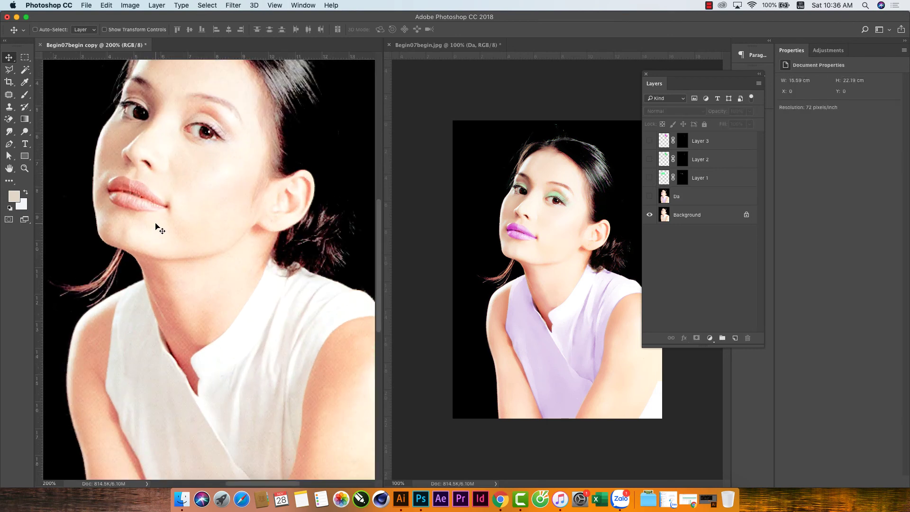
{"action": "key", "text": "ctrl+minus"}
{"action": "key", "text": "ctrl+plus"}
{"action": "key", "text": "ctrl+minus"}
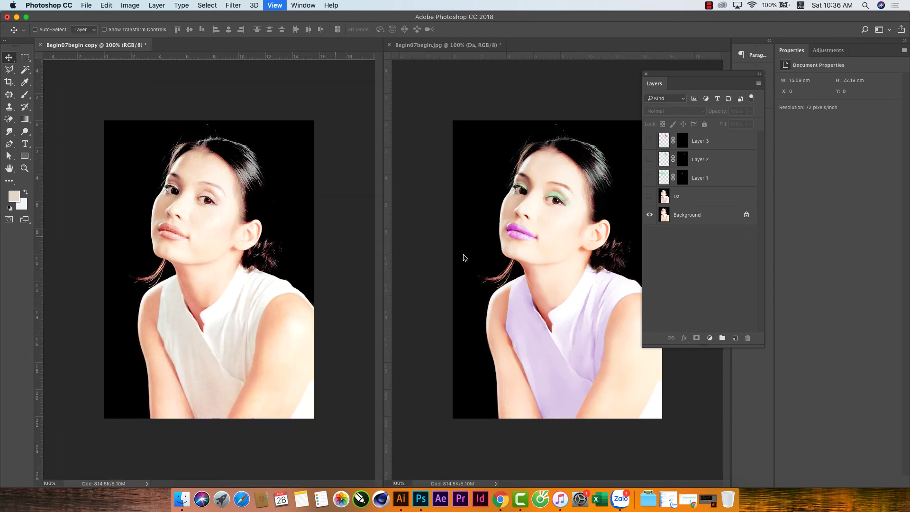
{"action": "left_click", "coordinate": [536, 200]}
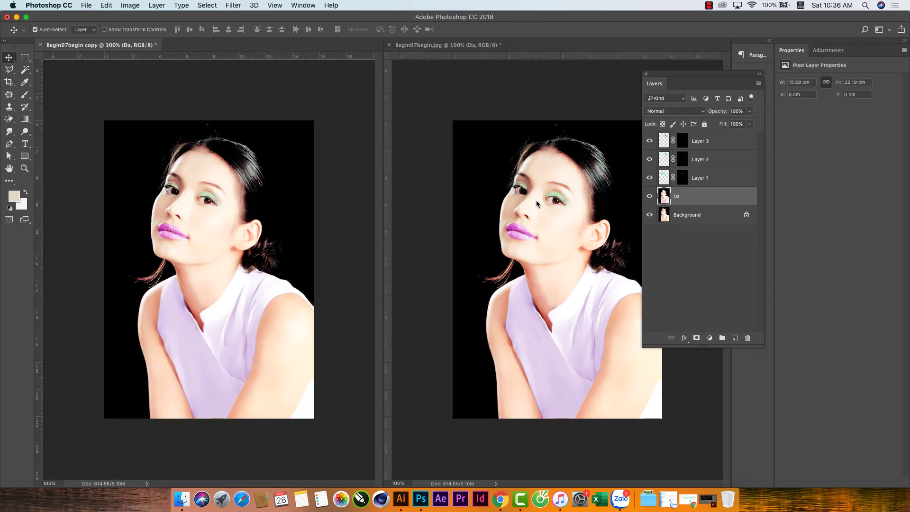
Step: Revert the right-hand document to the Begin07begin.jpg History snapshot
{"action": "left_click", "coordinate": [298, 6]}
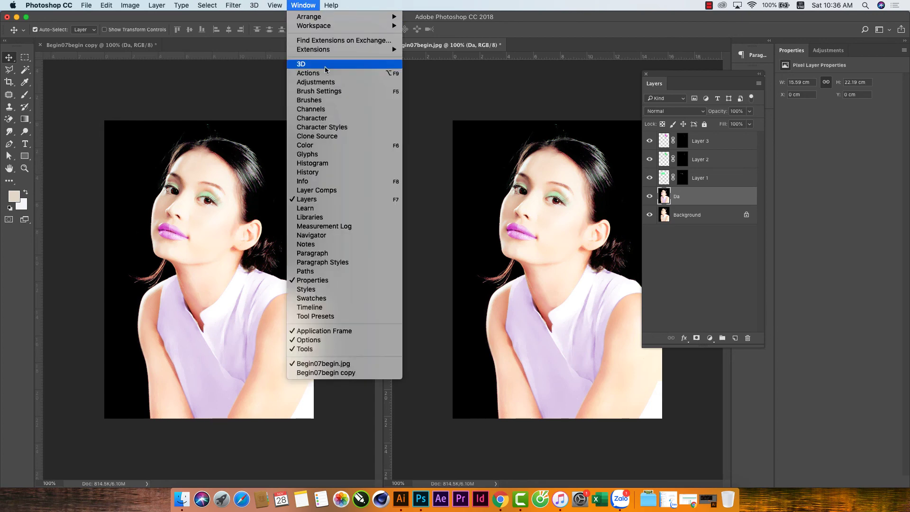
{"action": "left_click", "coordinate": [326, 172]}
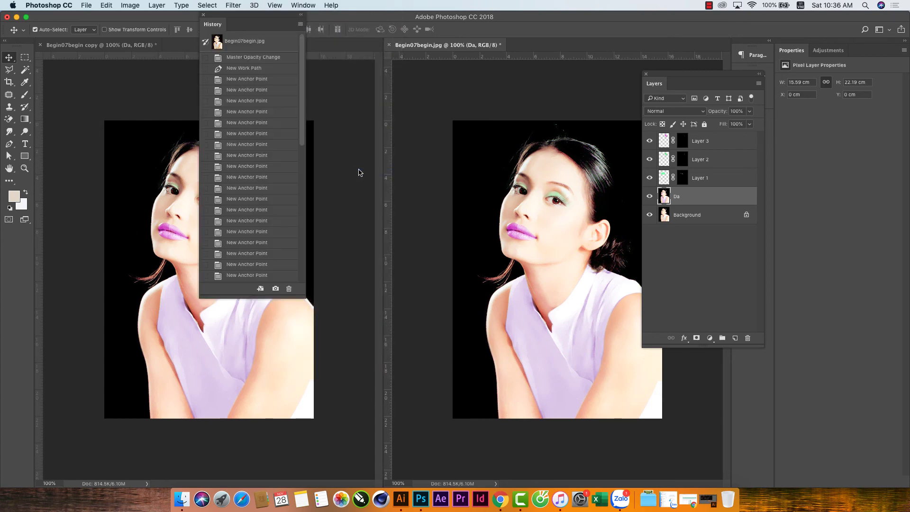
{"action": "left_click", "coordinate": [250, 42]}
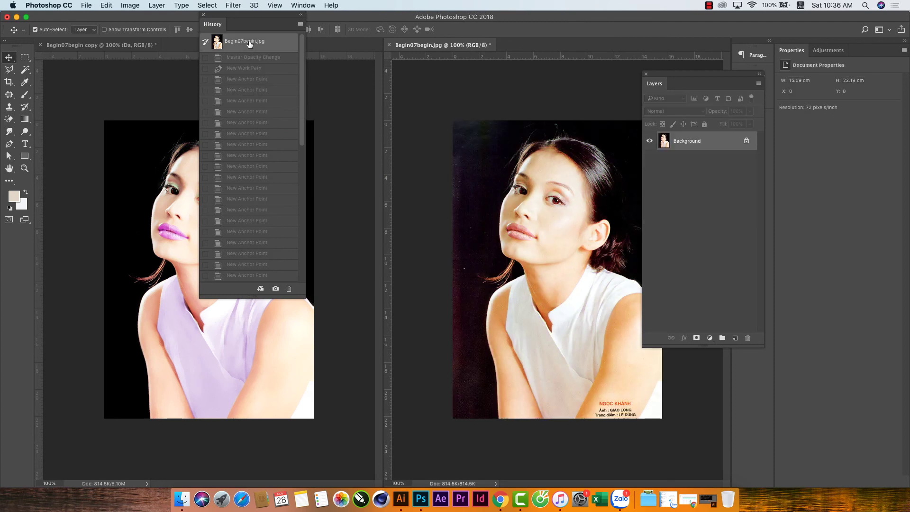
{"action": "left_click", "coordinate": [204, 15]}
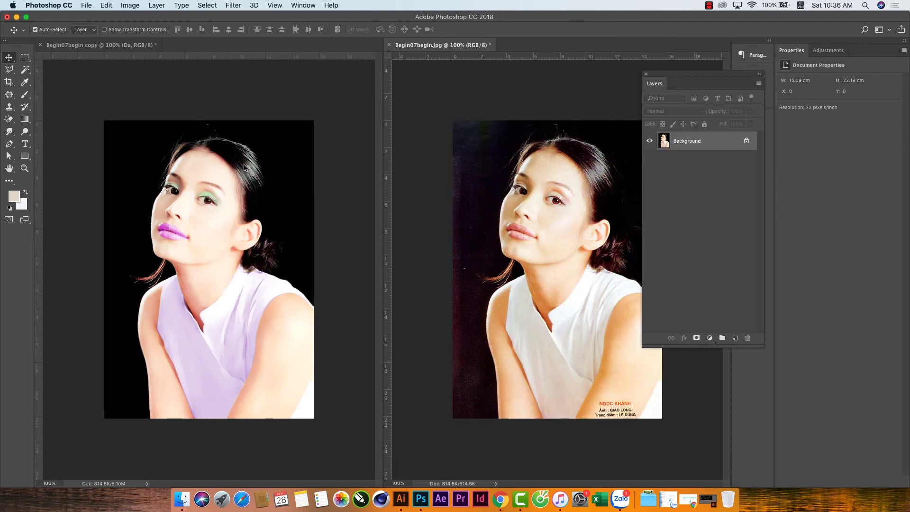
Step: Fit both portraits to their windows and hide all panels so the images fill the workspace
{"action": "key", "text": "super+plus"}
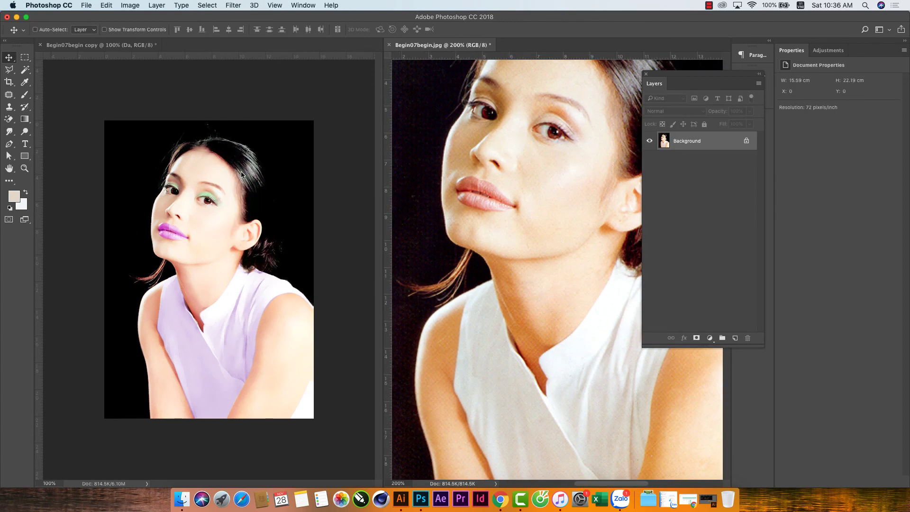
{"action": "left_click", "coordinate": [252, 178]}
{"action": "key", "text": "super+minus"}
{"action": "key", "text": "super+plus"}
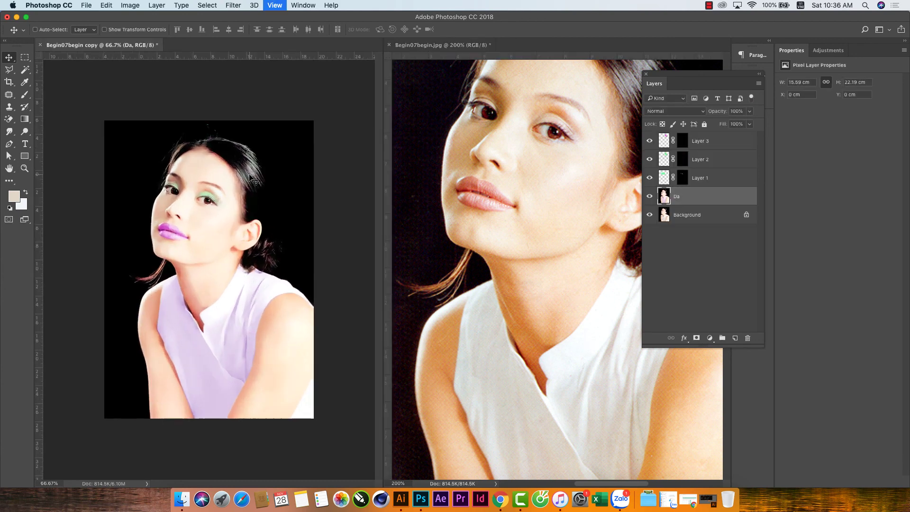
{"action": "key", "text": "super+plus"}
{"action": "key", "text": "super+minus"}
{"action": "left_click", "coordinate": [525, 204]}
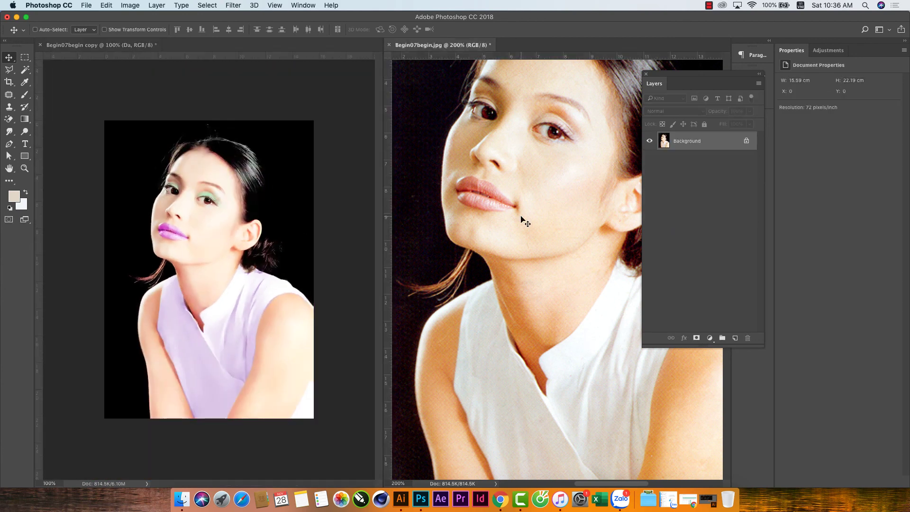
{"action": "key", "text": "super+minus"}
{"action": "key", "text": "super"}
{"action": "key", "text": "Tab"}
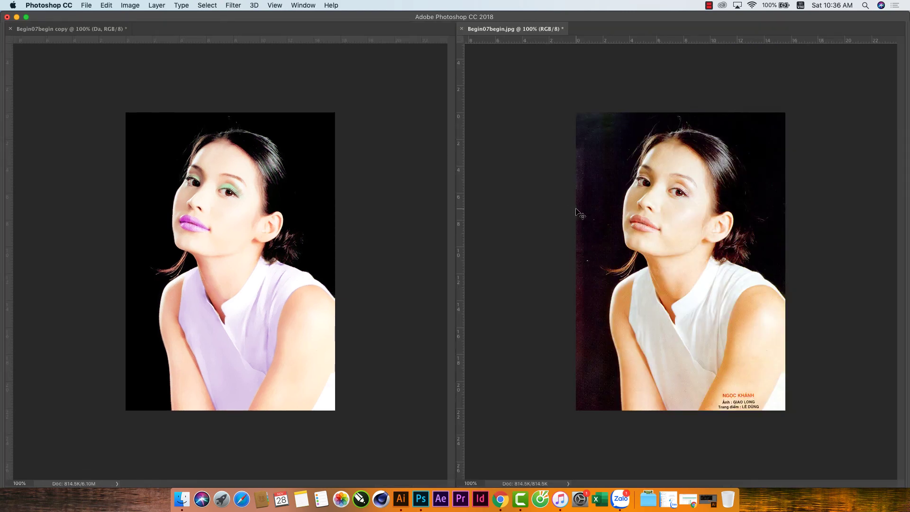
Step: Zoom both portraits to 200% and scroll up to frame the faces
{"action": "key", "text": "super+plus"}
{"action": "left_click", "coordinate": [363, 206]}
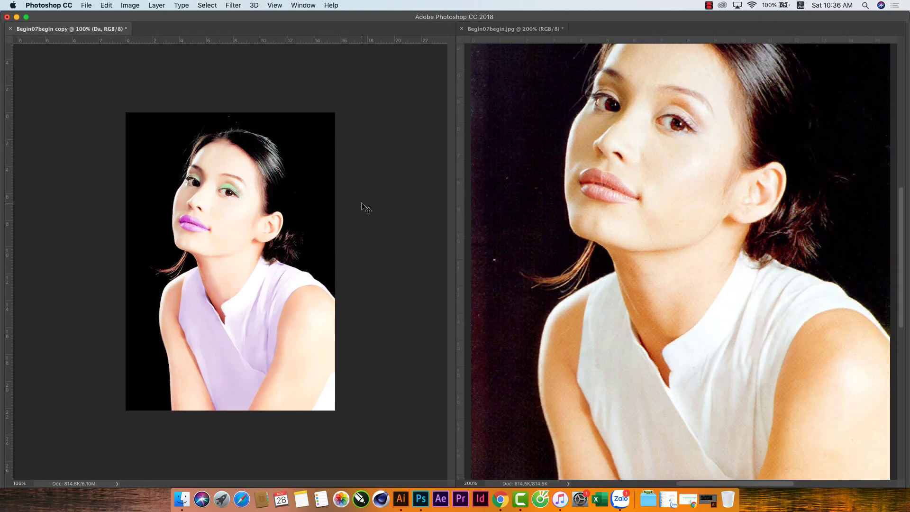
{"action": "key", "text": "super+plus"}
{"action": "scroll", "coordinate": [362, 207], "scroll_direction": "up", "scroll_amount": 2}
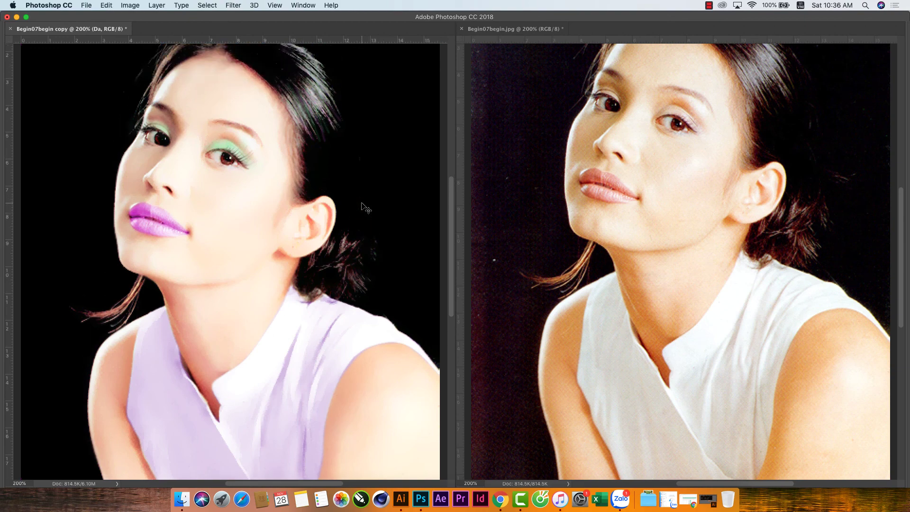
{"action": "left_click", "coordinate": [736, 321]}
{"action": "scroll", "coordinate": [736, 321], "scroll_direction": "up", "scroll_amount": 3}
{"action": "scroll", "coordinate": [736, 319], "scroll_direction": "up", "scroll_amount": 1}
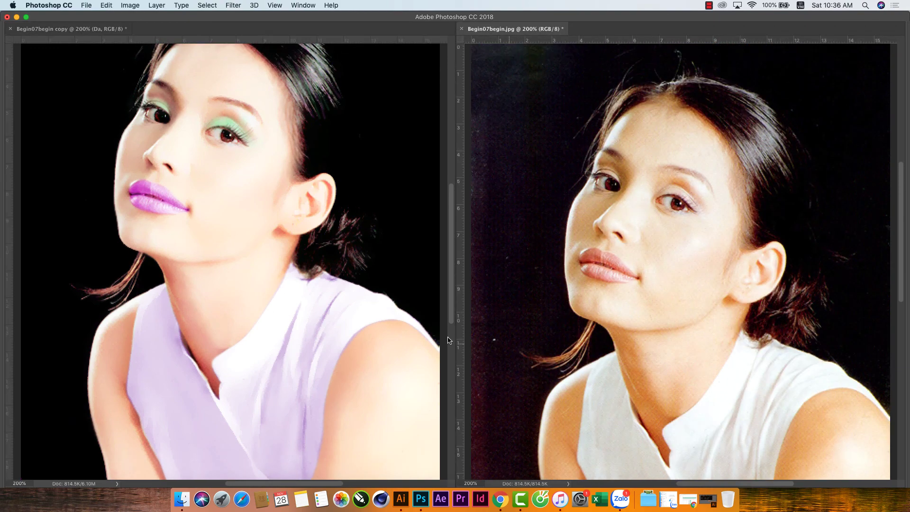
{"action": "scroll", "coordinate": [354, 291], "scroll_direction": "up", "scroll_amount": 1}
{"action": "scroll", "coordinate": [353, 292], "scroll_direction": "up", "scroll_amount": 1}
{"action": "scroll", "coordinate": [353, 293], "scroll_direction": "up", "scroll_amount": 2}
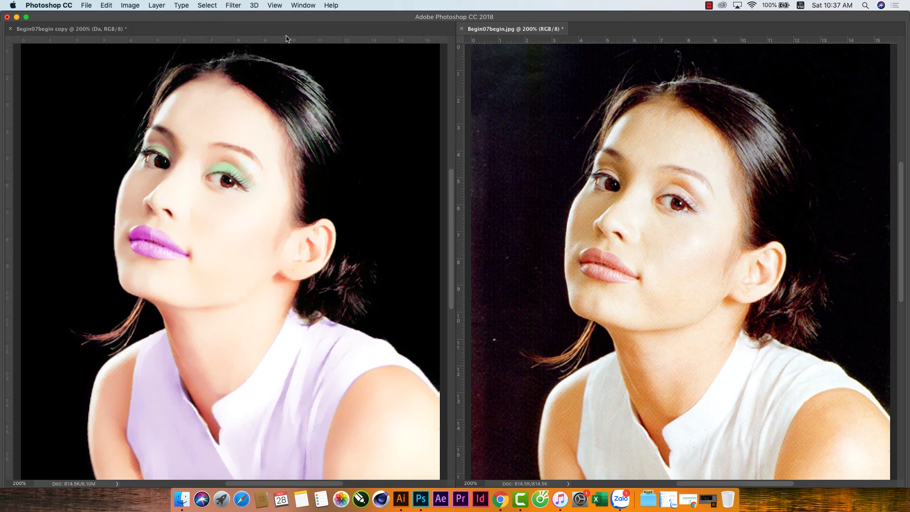
Step: Load the saved Da channel as a selection on the made-up left document's lips
{"action": "left_click", "coordinate": [299, 6]}
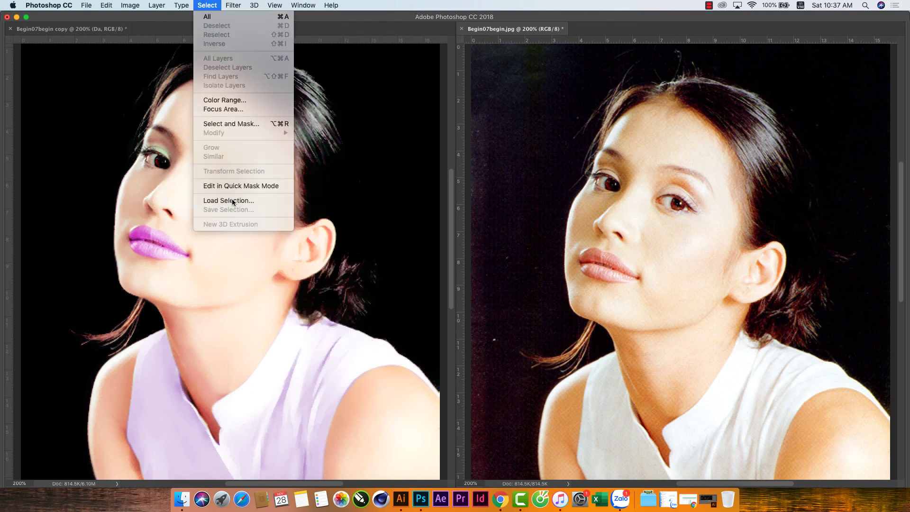
{"action": "left_click", "coordinate": [233, 201]}
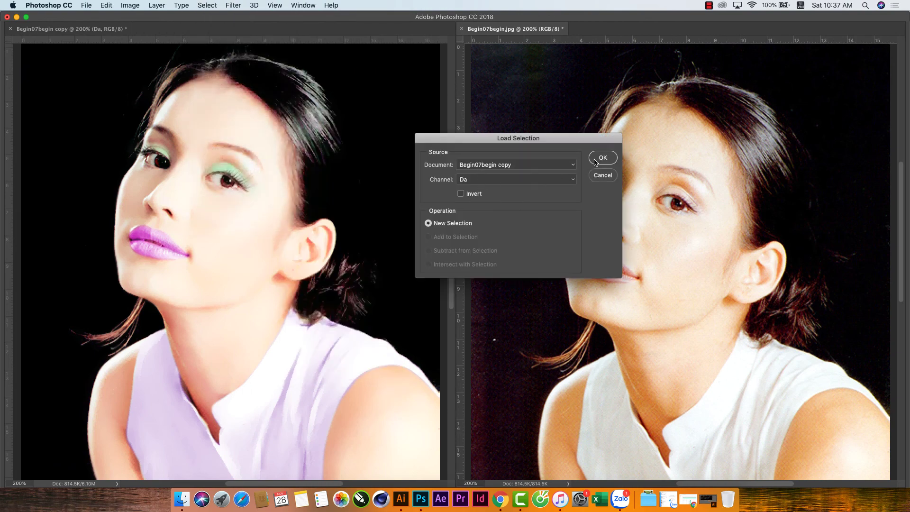
{"action": "left_click", "coordinate": [596, 162]}
{"action": "left_click", "coordinate": [158, 207]}
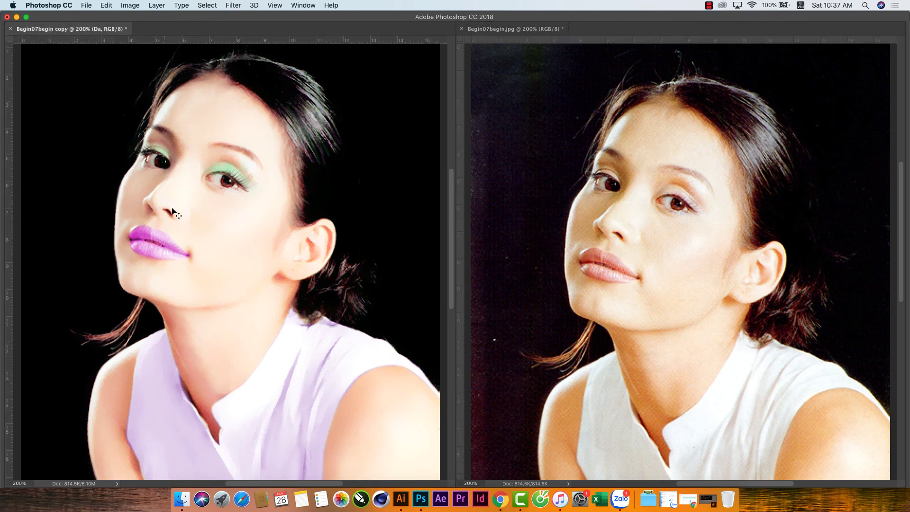
{"action": "left_click", "coordinate": [207, 5]}
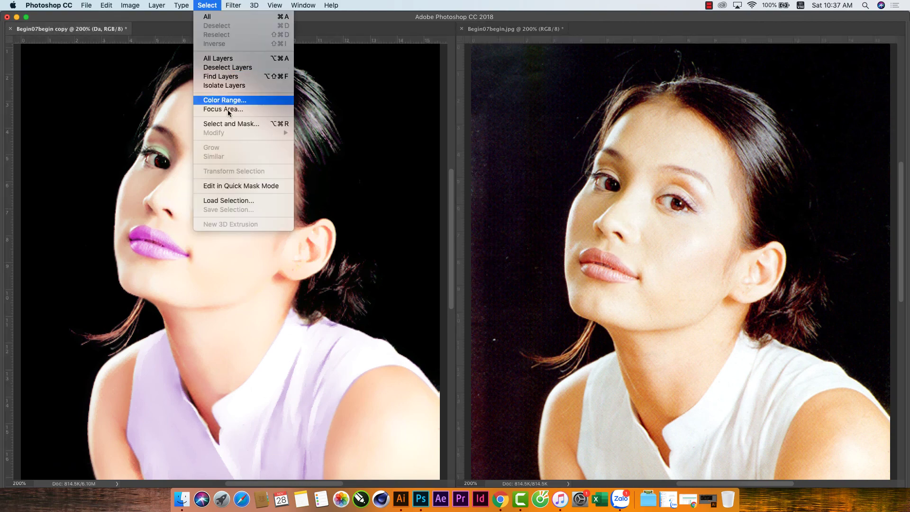
{"action": "left_click", "coordinate": [225, 201]}
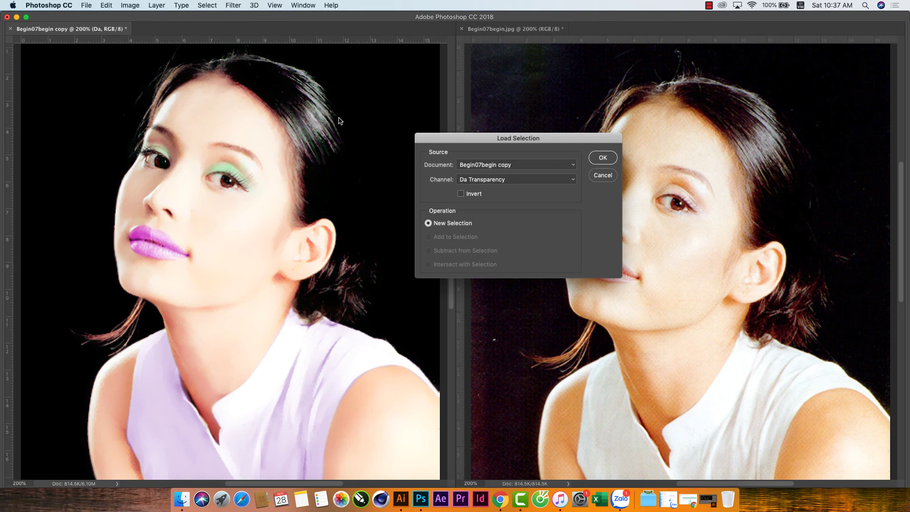
{"action": "left_click", "coordinate": [466, 183]}
{"action": "left_click", "coordinate": [474, 189]}
{"action": "left_click", "coordinate": [613, 160]}
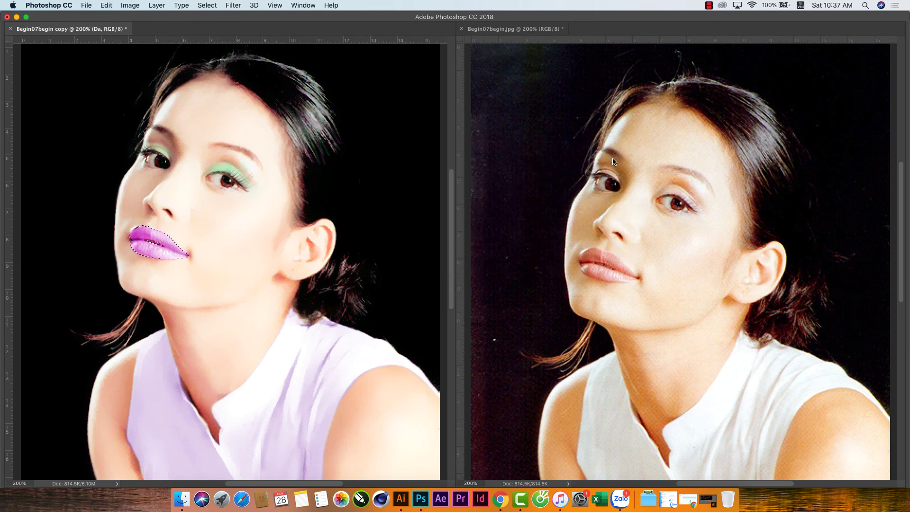
{"action": "left_click", "coordinate": [215, 206]}
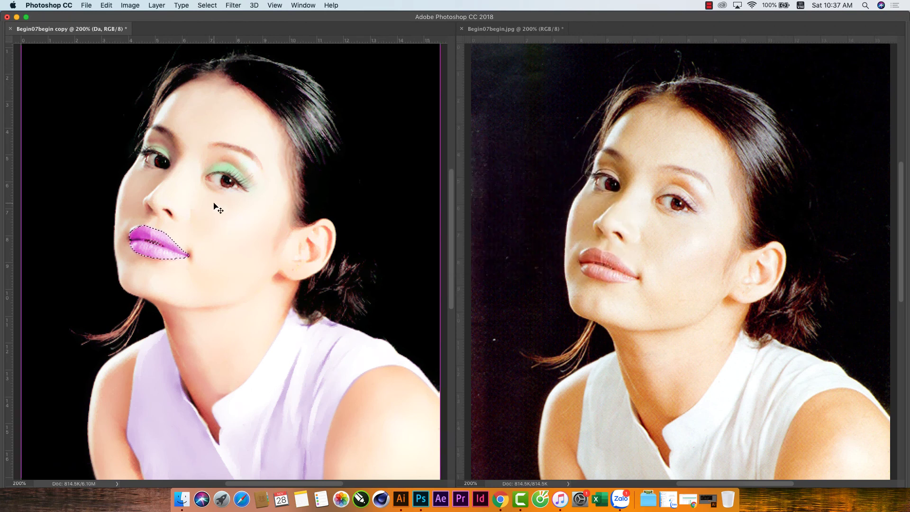
Step: Shift the lips' hue in Hue/Saturation until they turn a softer pink
{"action": "key", "text": "super+u"}
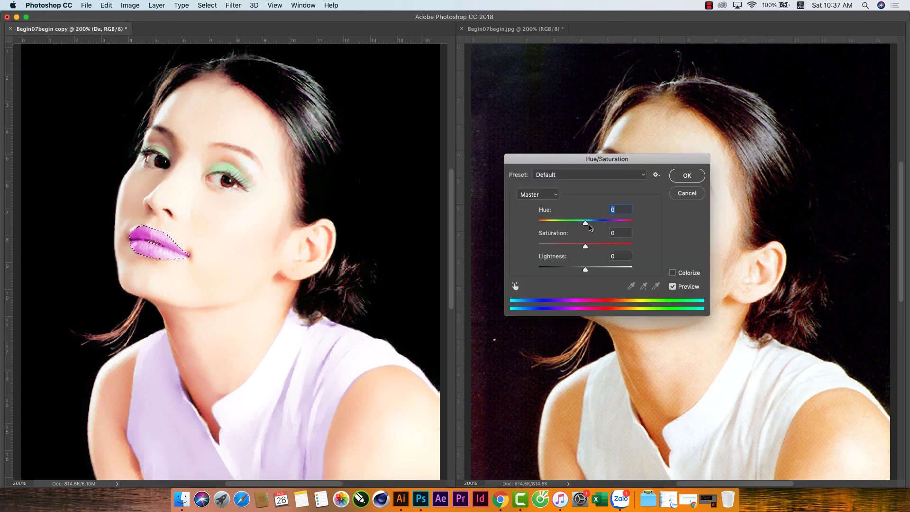
{"action": "left_click_drag", "start_coordinate": [589, 226], "coordinate": [605, 229]}
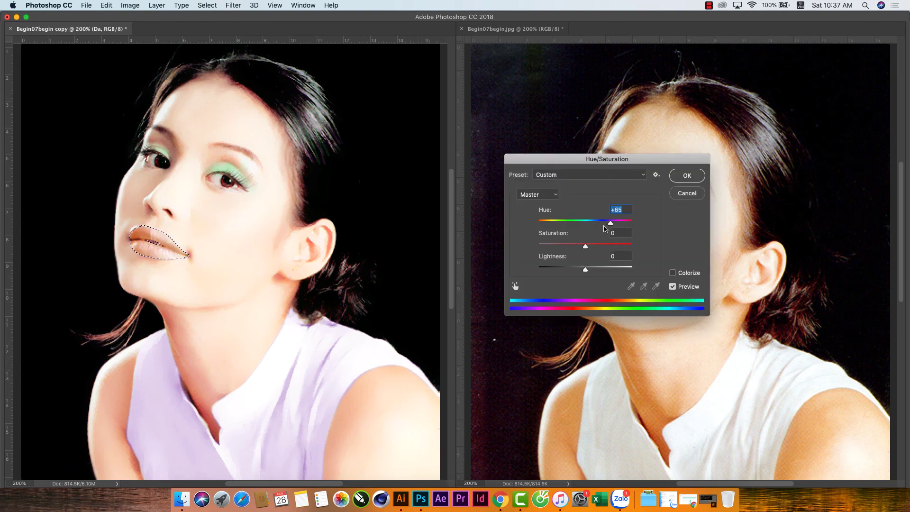
{"action": "mouse_move", "coordinate": [604, 229]}
{"action": "left_mouse_down"}
{"action": "mouse_move", "coordinate": [543, 223]}
{"action": "mouse_move", "coordinate": [605, 222]}
{"action": "left_mouse_up"}
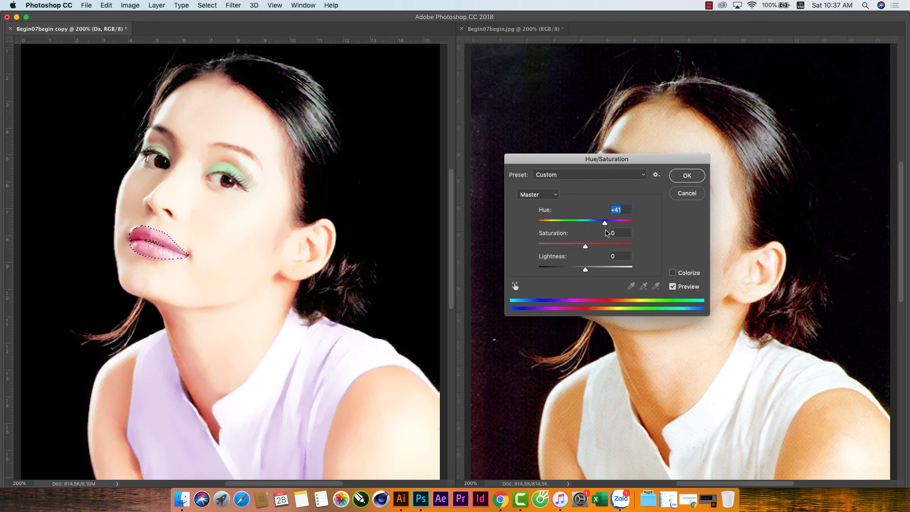
{"action": "left_click", "coordinate": [682, 178]}
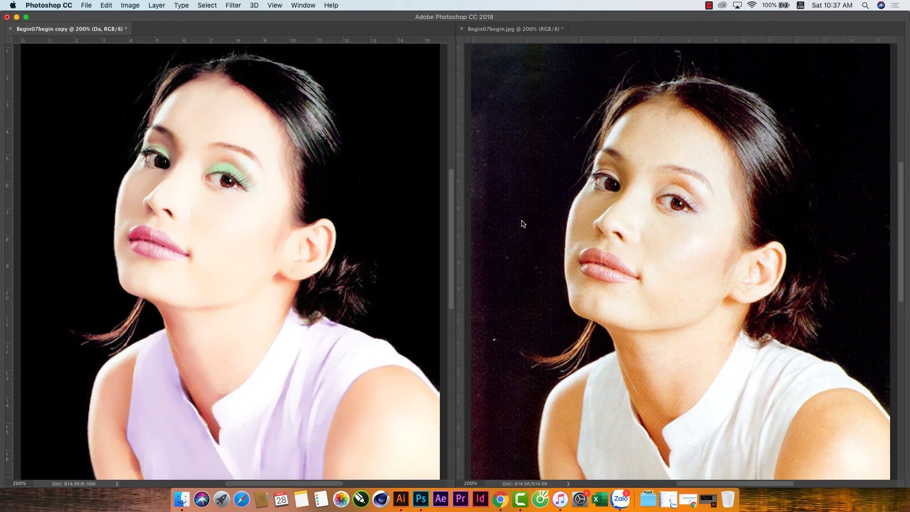
Step: Close the original document without saving and bring back the hidden panels
{"action": "left_click", "coordinate": [462, 28]}
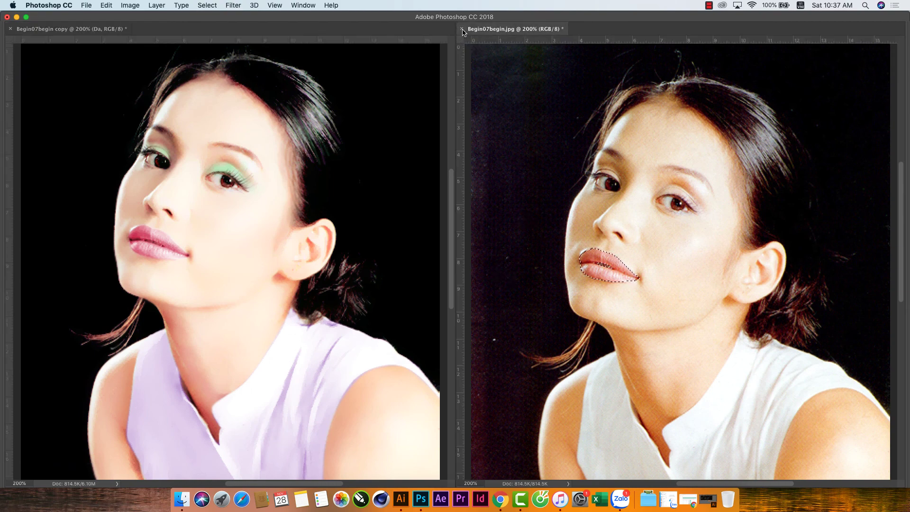
{"action": "left_click", "coordinate": [422, 171]}
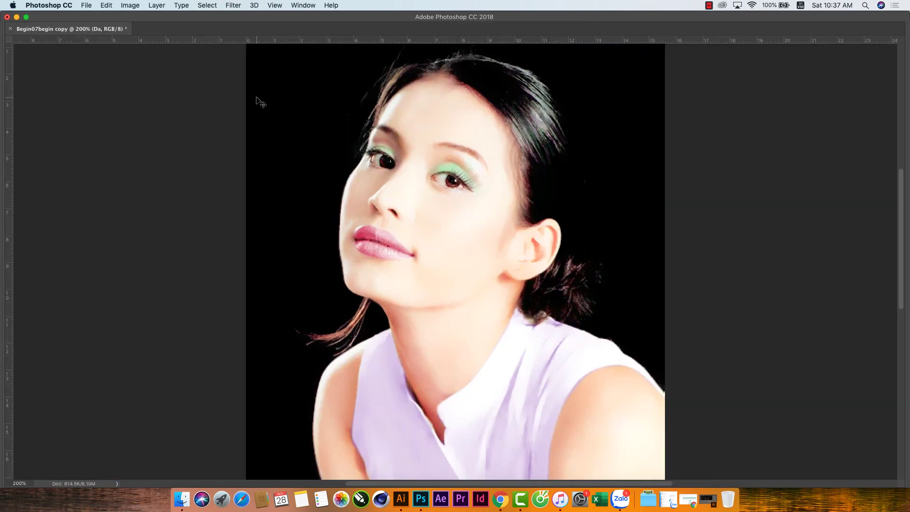
{"action": "key", "text": "Tab"}
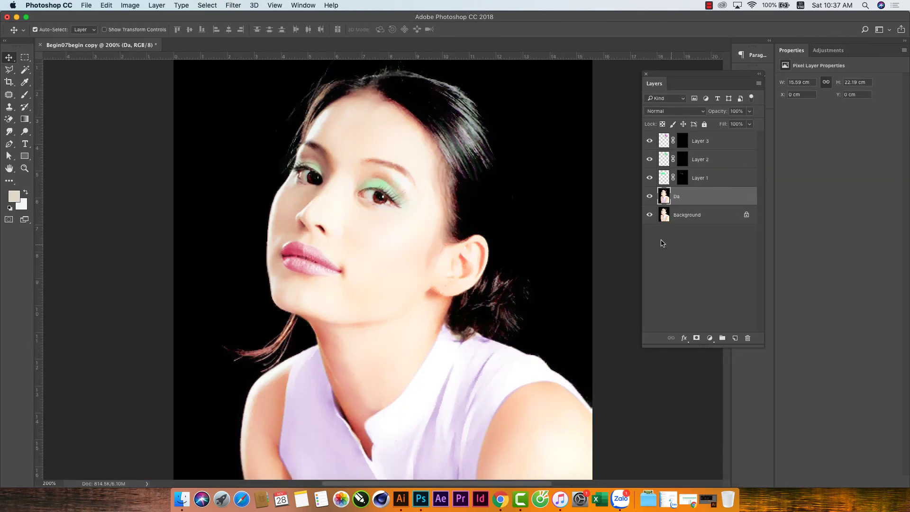
Step: Reselect the Da layer and zoom in close on the face
{"action": "left_click", "coordinate": [694, 238]}
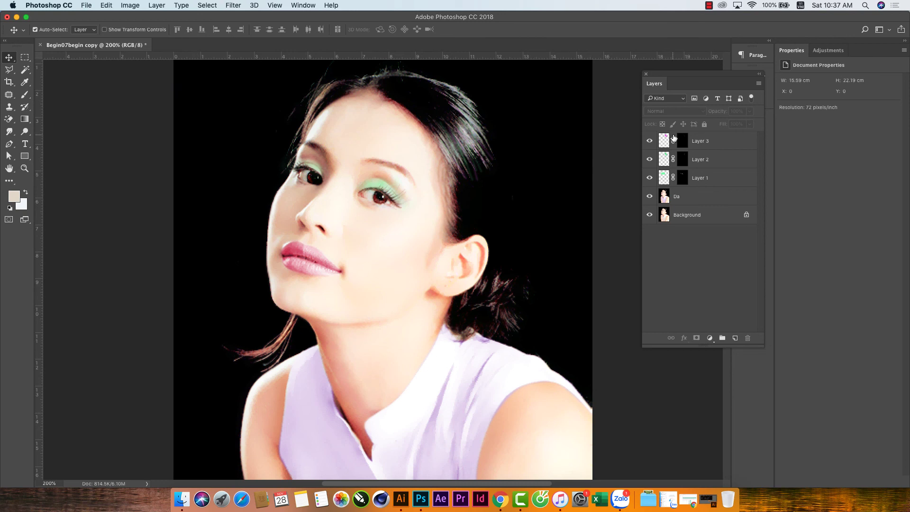
{"action": "left_click", "coordinate": [705, 146]}
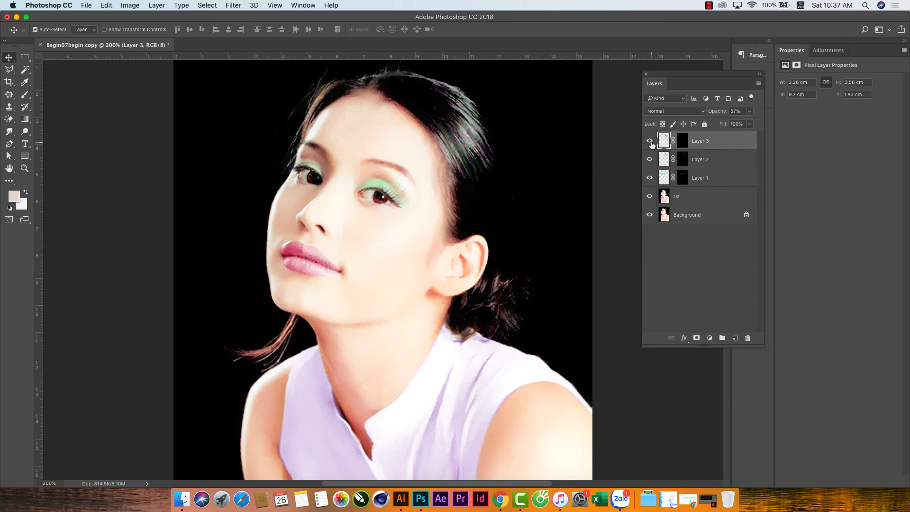
{"action": "left_click", "coordinate": [703, 255]}
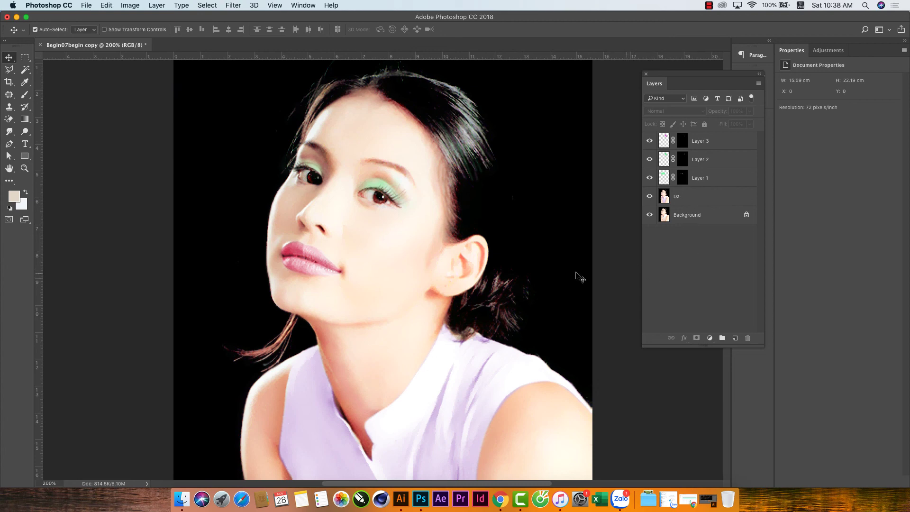
{"action": "left_click", "coordinate": [429, 246]}
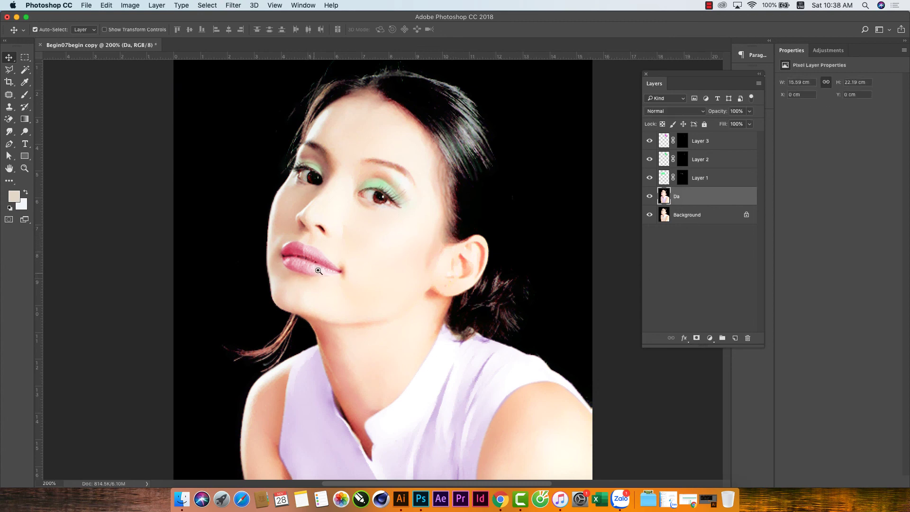
{"action": "key", "text": "z"}
{"action": "left_click", "coordinate": [410, 232]}
{"action": "scroll", "coordinate": [414, 210], "scroll_direction": "up", "scroll_amount": 2}
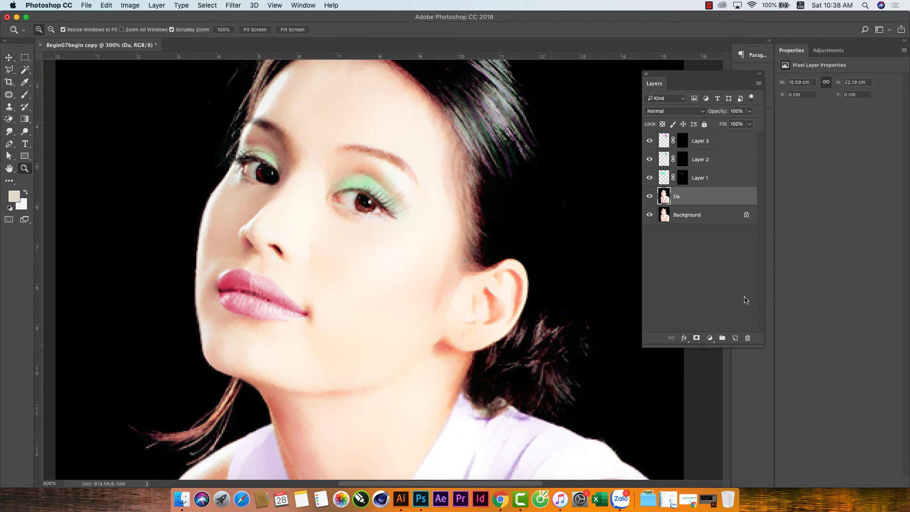
Step: Add a new layer above Da and name it 'ma hong'
{"action": "left_click", "coordinate": [735, 338]}
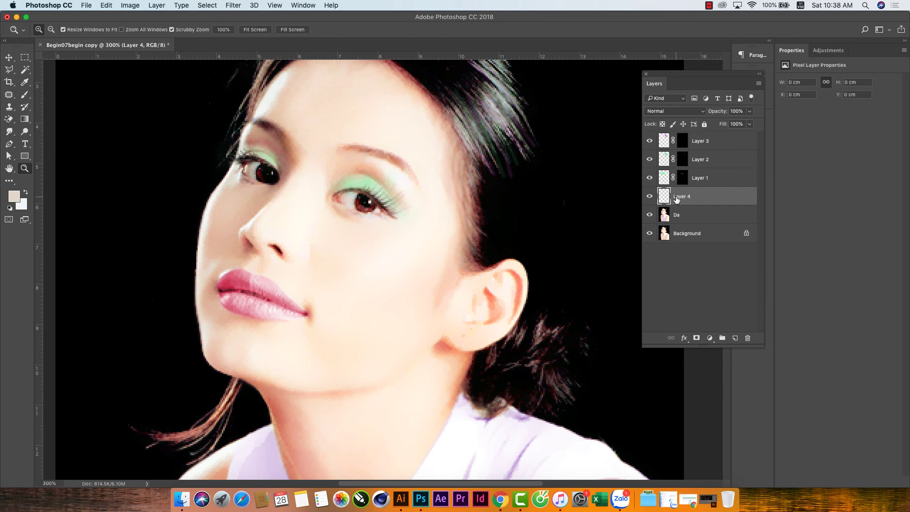
{"action": "double_click", "coordinate": [678, 196]}
{"action": "type", "text": "ma hong"}
{"action": "left_click", "coordinate": [744, 270]}
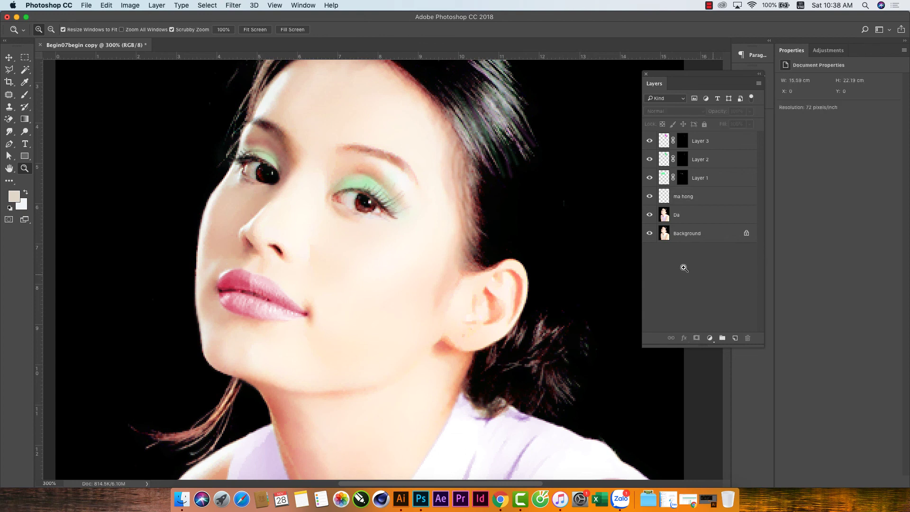
Step: Set the foreground colour to a soft pink and pick a larger Brush
{"action": "left_click", "coordinate": [18, 198]}
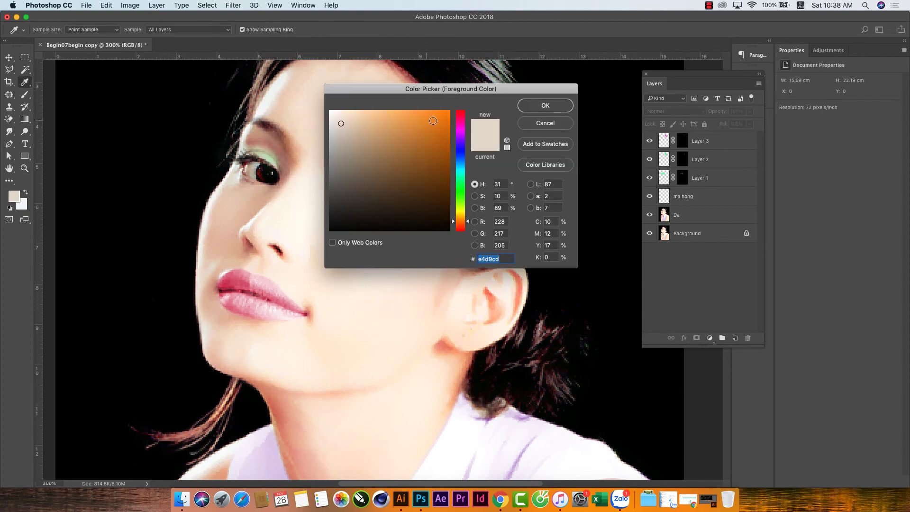
{"action": "left_click", "coordinate": [459, 120]}
{"action": "left_click_drag", "start_coordinate": [386, 115], "coordinate": [370, 113]}
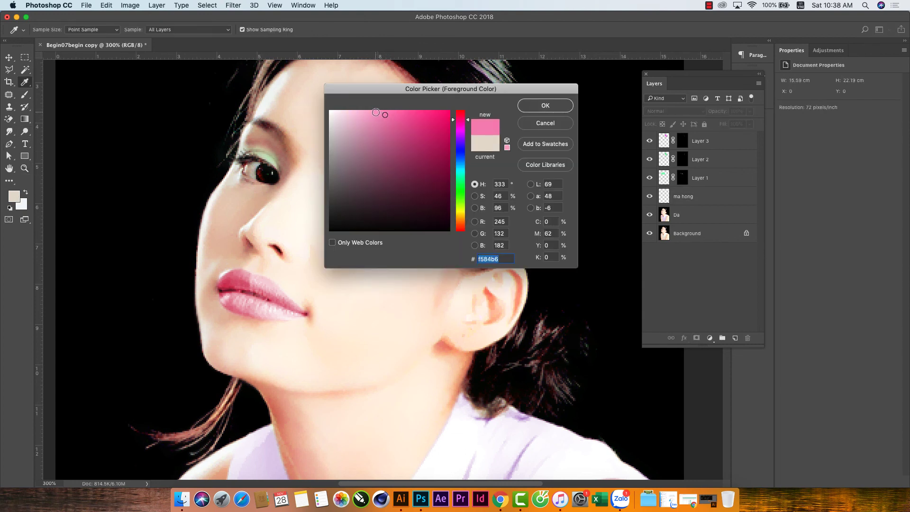
{"action": "left_click", "coordinate": [524, 109]}
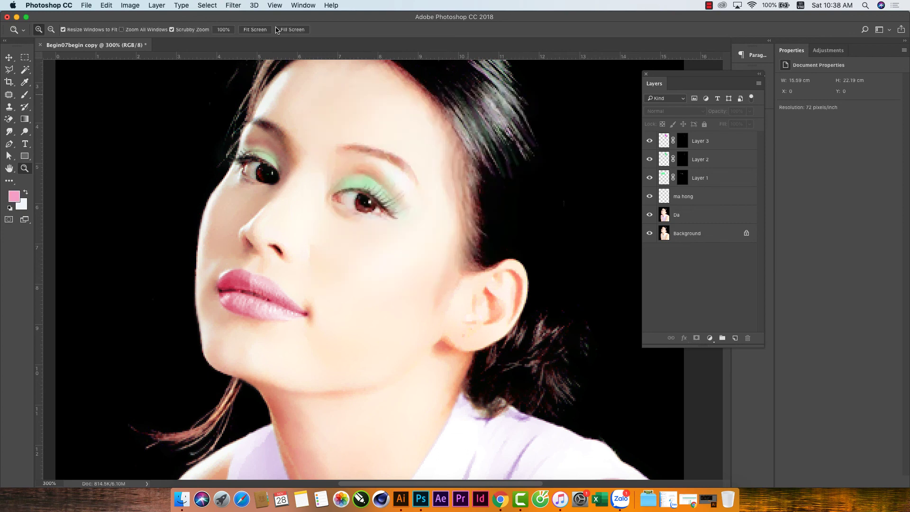
{"action": "left_click", "coordinate": [24, 95]}
{"action": "left_click", "coordinate": [47, 29]}
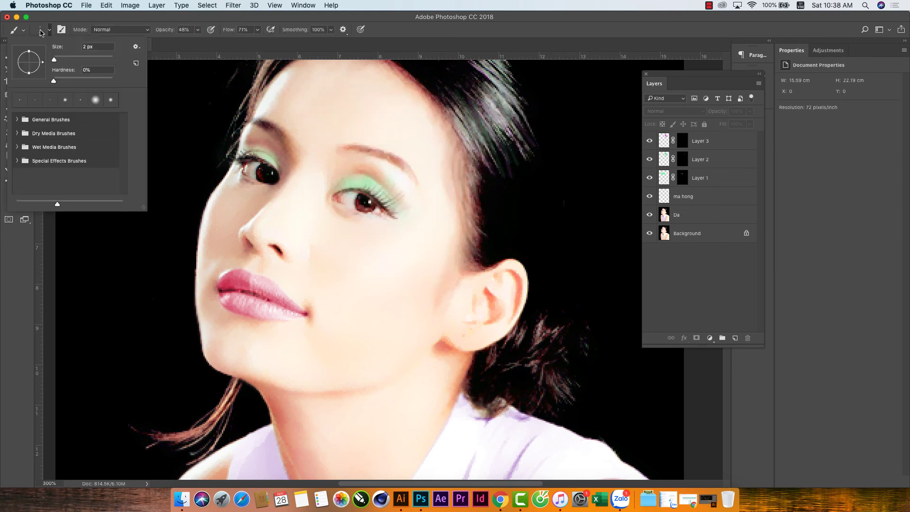
{"action": "left_click_drag", "start_coordinate": [55, 59], "coordinate": [66, 59]}
Step: Lightly dodge the cheek on the ma hong layer with a 68 px Dodge brush
{"action": "key", "text": "o"}
{"action": "left_click", "coordinate": [705, 201]}
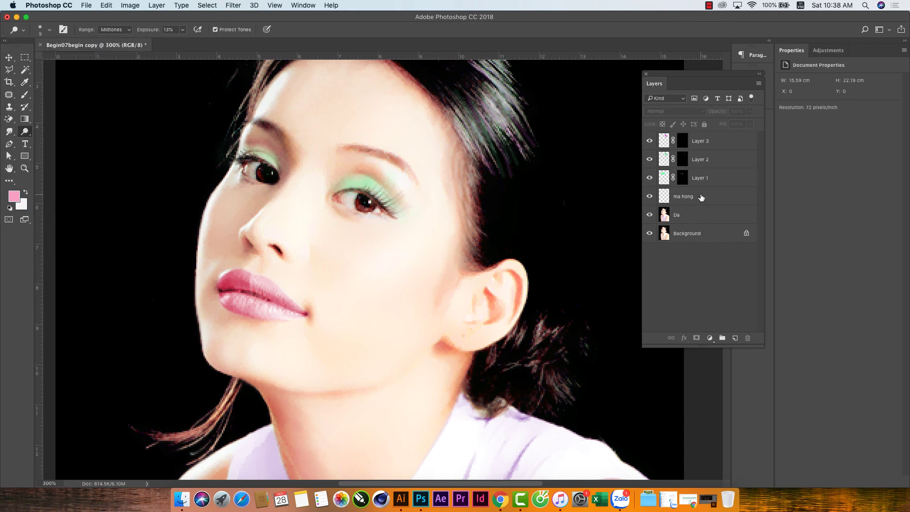
{"action": "left_click", "coordinate": [41, 31]}
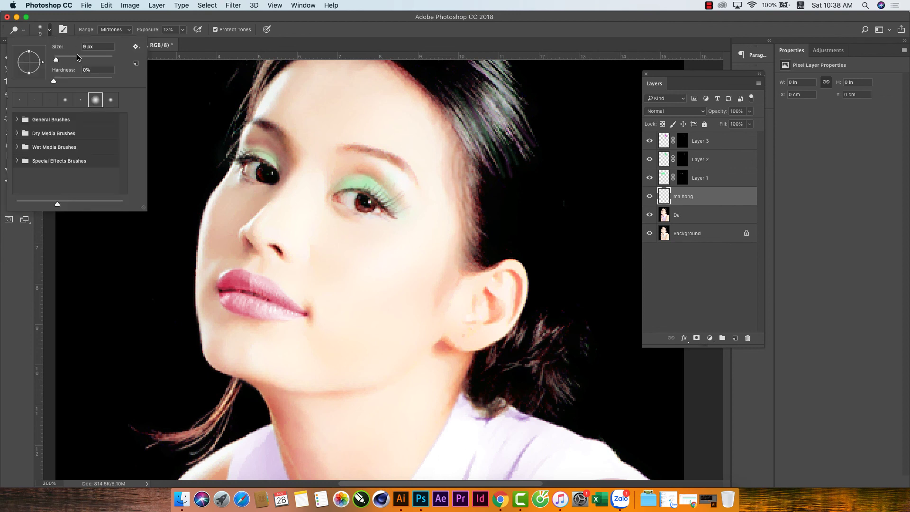
{"action": "mouse_move", "coordinate": [78, 58]}
{"action": "left_mouse_down"}
{"action": "mouse_move", "coordinate": [87, 60]}
{"action": "mouse_move", "coordinate": [66, 59]}
{"action": "left_mouse_up"}
{"action": "left_click", "coordinate": [74, 59]}
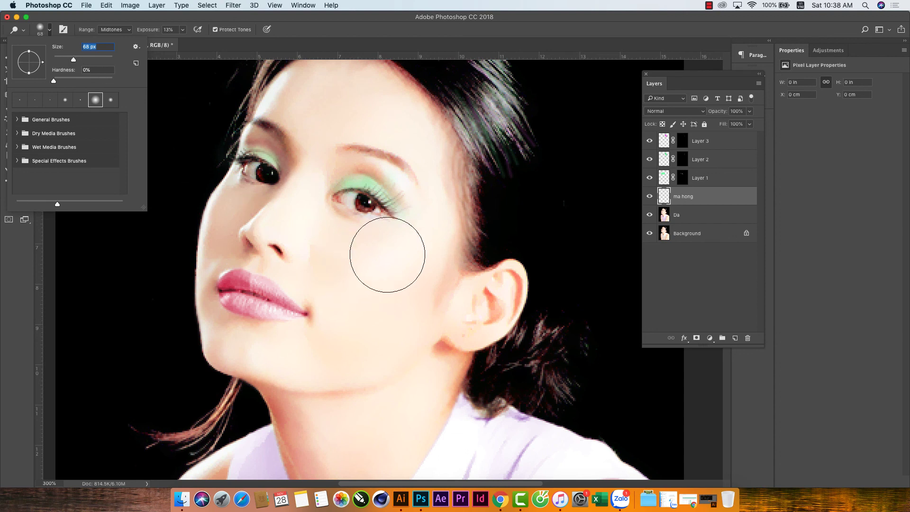
{"action": "left_click", "coordinate": [673, 197]}
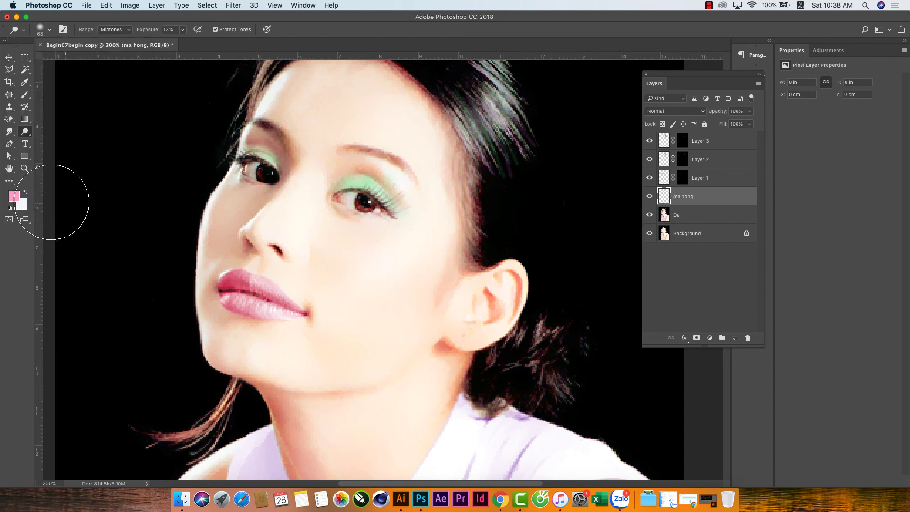
{"action": "left_click_drag", "start_coordinate": [402, 315], "coordinate": [404, 255]}
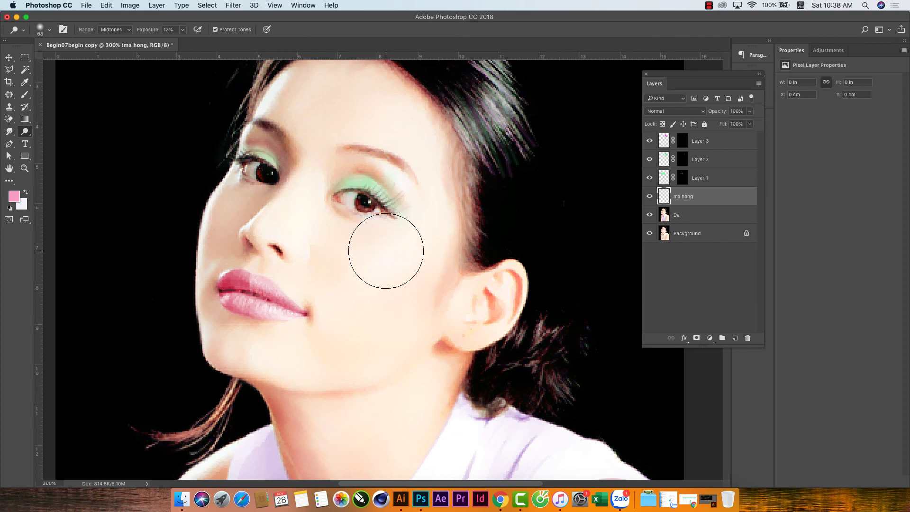
{"action": "left_click", "coordinate": [183, 31]}
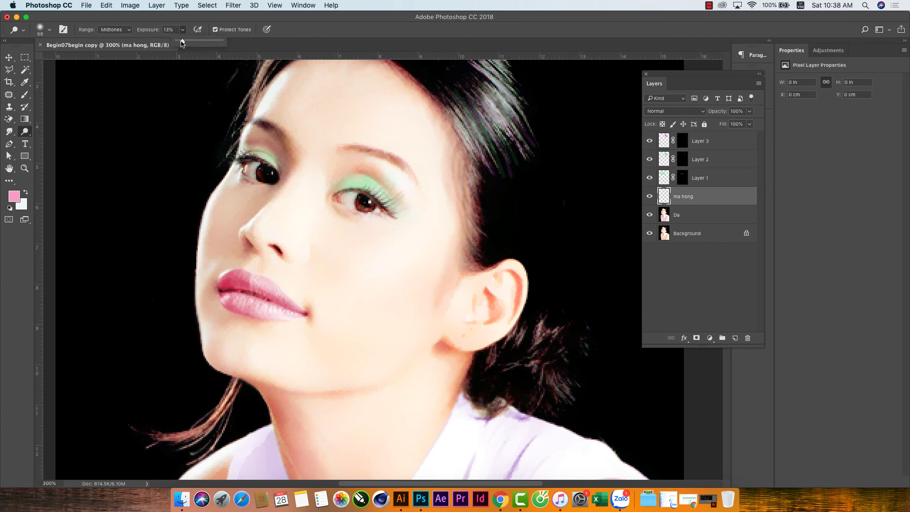
{"action": "left_click", "coordinate": [25, 95]}
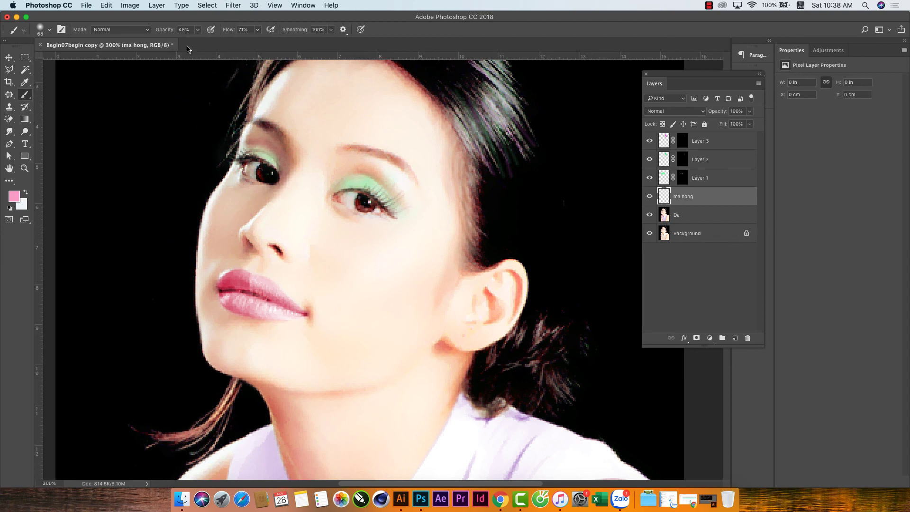
Step: Set brush opacity to 100% and paint pink blush over both cheeks
{"action": "left_click", "coordinate": [198, 30]}
{"action": "mouse_move", "coordinate": [198, 41]}
{"action": "left_mouse_down"}
{"action": "mouse_move", "coordinate": [264, 56]}
{"action": "mouse_move", "coordinate": [271, 43]}
{"action": "left_mouse_up"}
{"action": "left_click_drag", "start_coordinate": [403, 254], "coordinate": [415, 241]}
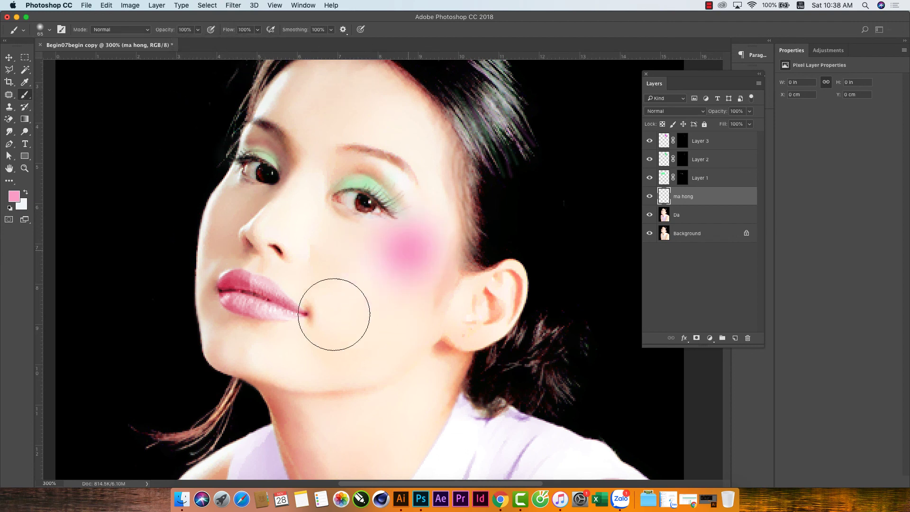
{"action": "mouse_move", "coordinate": [334, 314]}
{"action": "left_mouse_down"}
{"action": "mouse_move", "coordinate": [321, 321]}
{"action": "mouse_move", "coordinate": [341, 303]}
{"action": "left_mouse_up"}
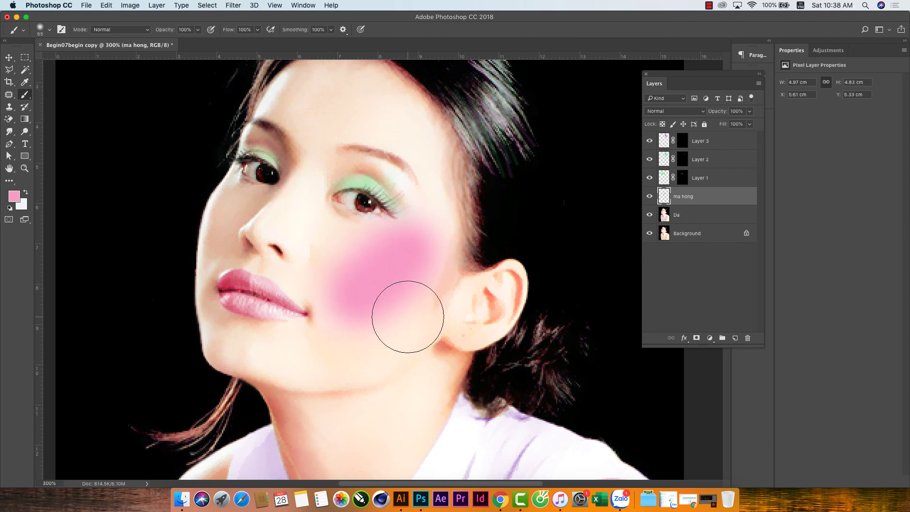
{"action": "left_click", "coordinate": [187, 211]}
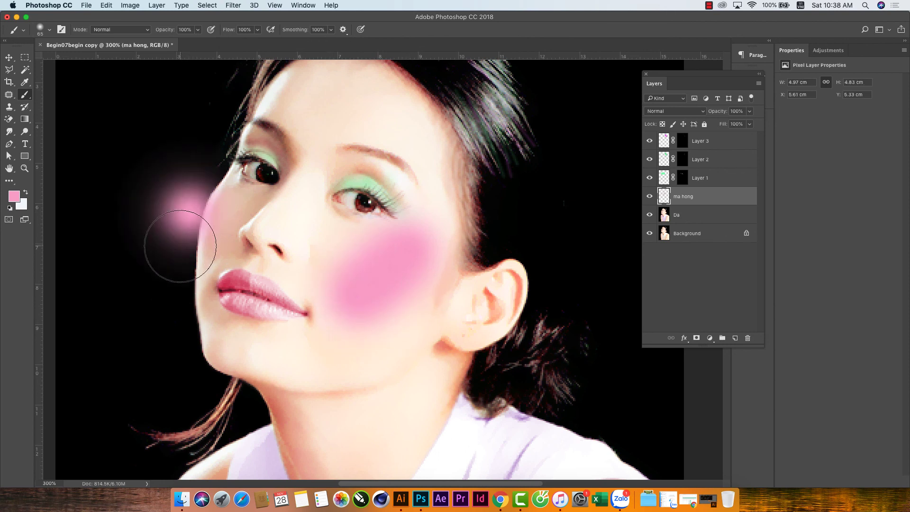
{"action": "left_click", "coordinate": [201, 216]}
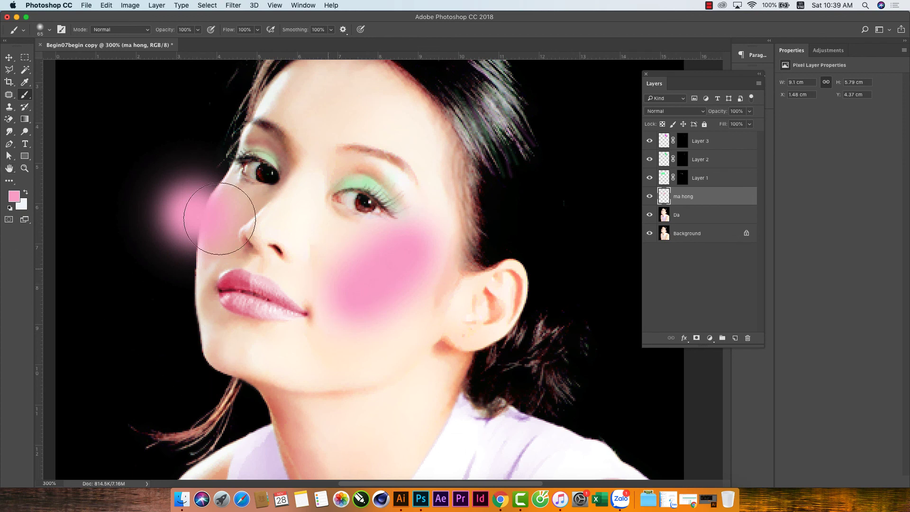
{"action": "left_click", "coordinate": [9, 58]}
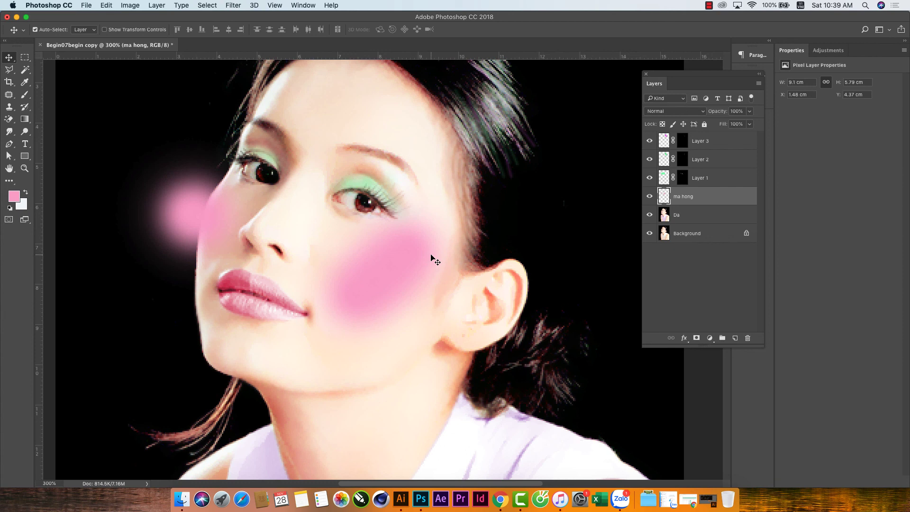
Step: Add a hide-all mask to the blush layer and set the brush to 48% opacity, 70% flow
{"action": "left_click", "coordinate": [131, 6]}
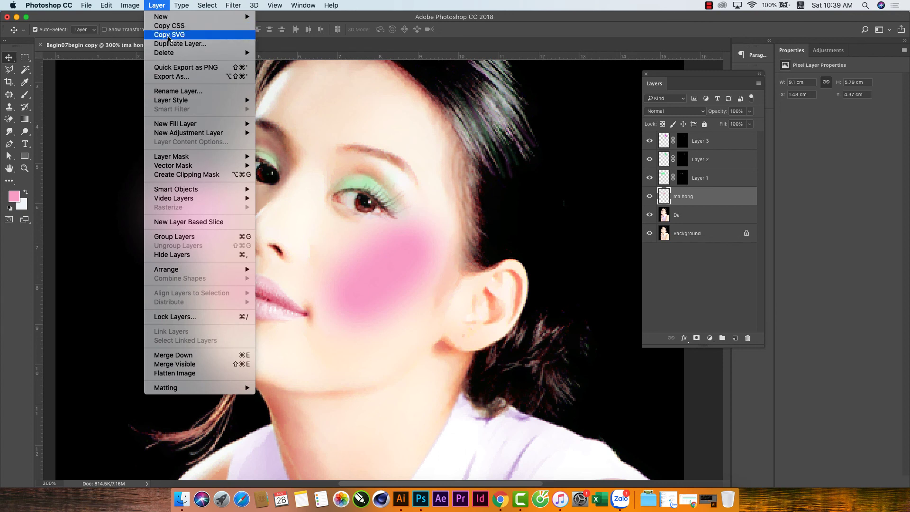
{"action": "mouse_move", "coordinate": [172, 157]}
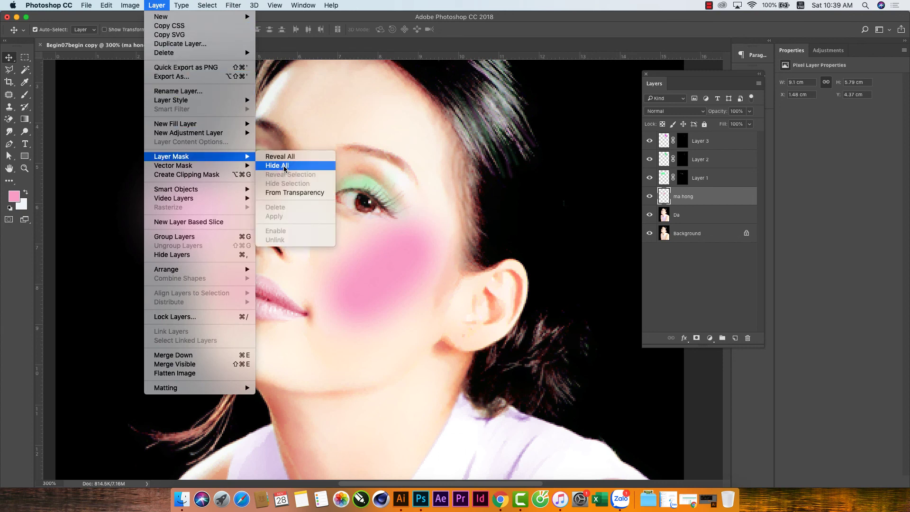
{"action": "left_click", "coordinate": [285, 168]}
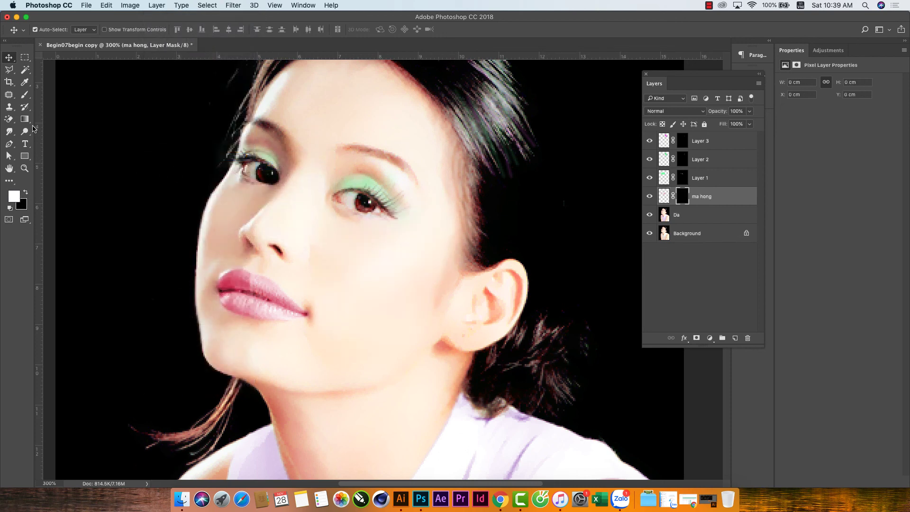
{"action": "left_click", "coordinate": [24, 95]}
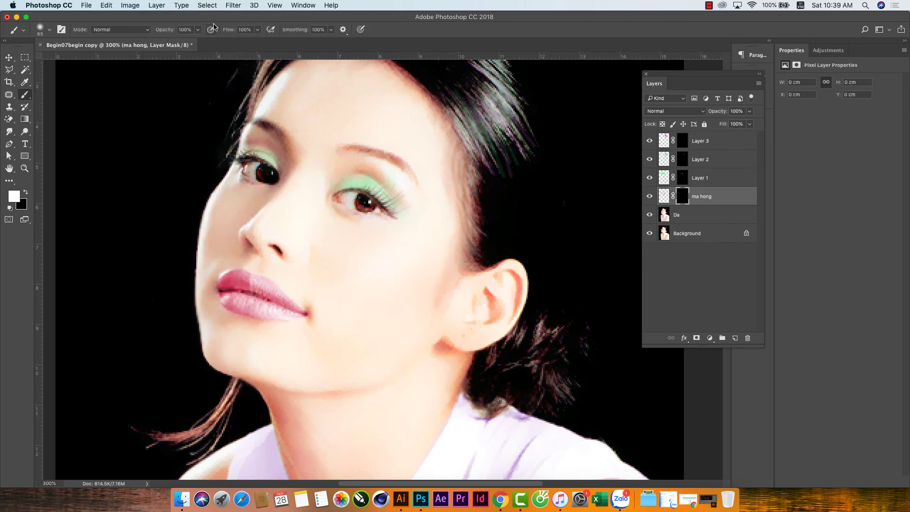
{"action": "left_click", "coordinate": [197, 30]}
{"action": "left_click_drag", "start_coordinate": [199, 41], "coordinate": [175, 42]}
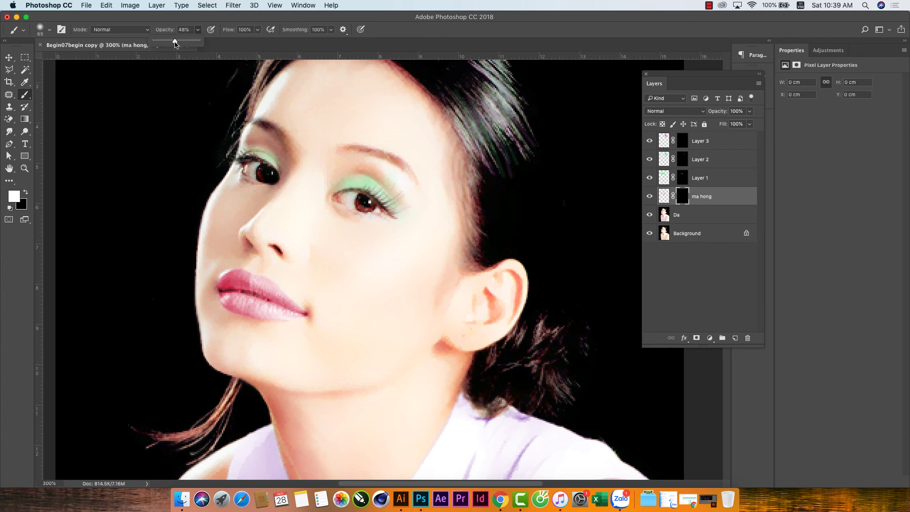
{"action": "left_click", "coordinate": [257, 30]}
{"action": "left_click_drag", "start_coordinate": [260, 41], "coordinate": [244, 41]}
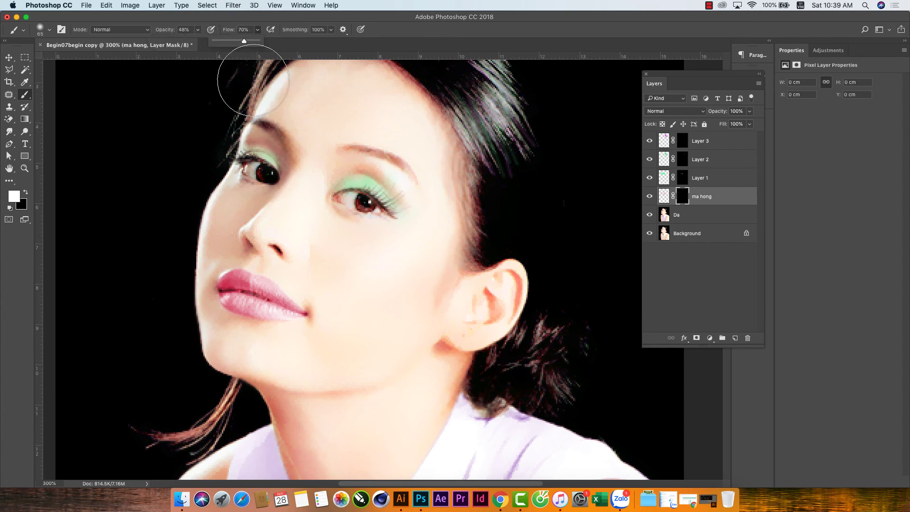
Step: Reveal soft blush on both cheeks, mask out the left-cheek haze, and extend the right-cheek blush upward
{"action": "mouse_move", "coordinate": [428, 272]}
{"action": "left_mouse_down"}
{"action": "mouse_move", "coordinate": [366, 309]}
{"action": "mouse_move", "coordinate": [379, 265]}
{"action": "mouse_move", "coordinate": [379, 284]}
{"action": "left_mouse_up"}
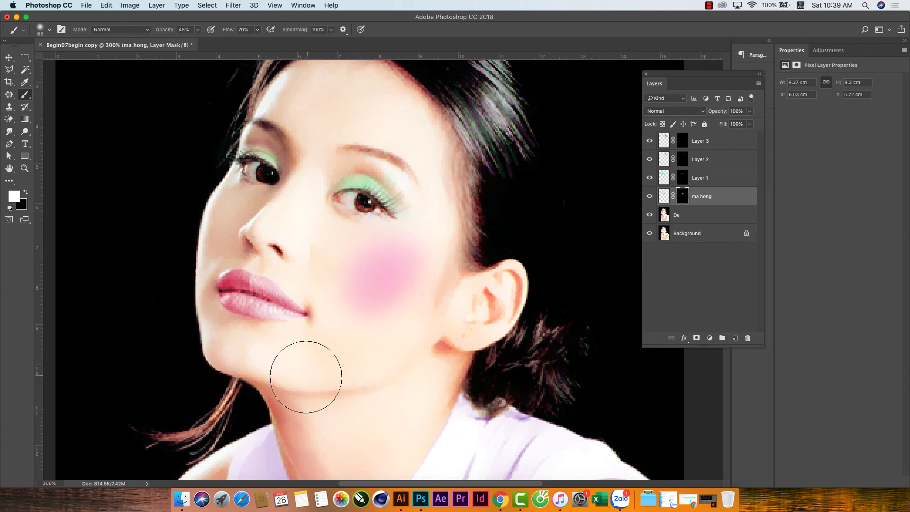
{"action": "left_click_drag", "start_coordinate": [208, 200], "coordinate": [193, 237]}
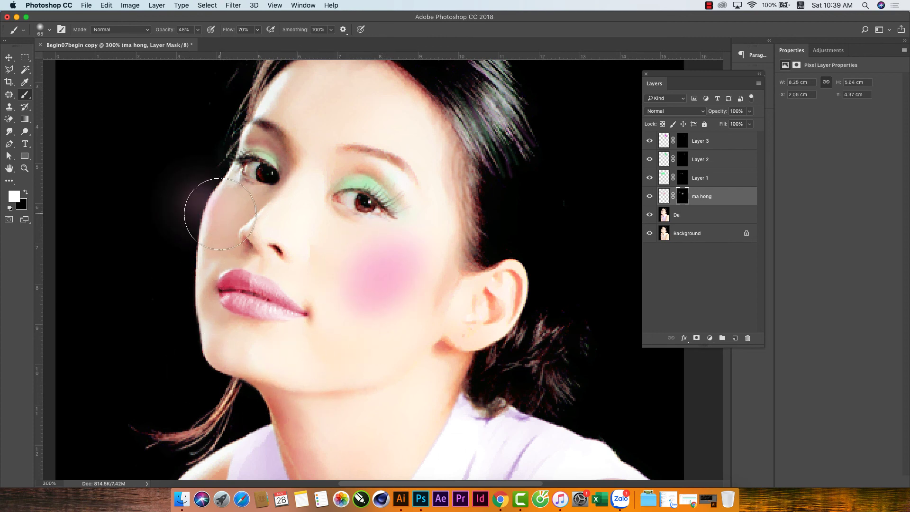
{"action": "key", "text": "x"}
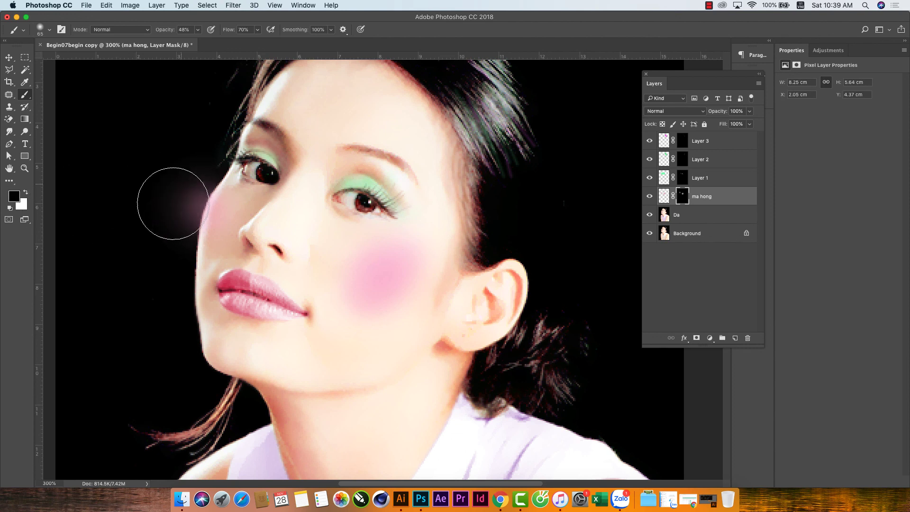
{"action": "left_click_drag", "start_coordinate": [166, 200], "coordinate": [167, 204]}
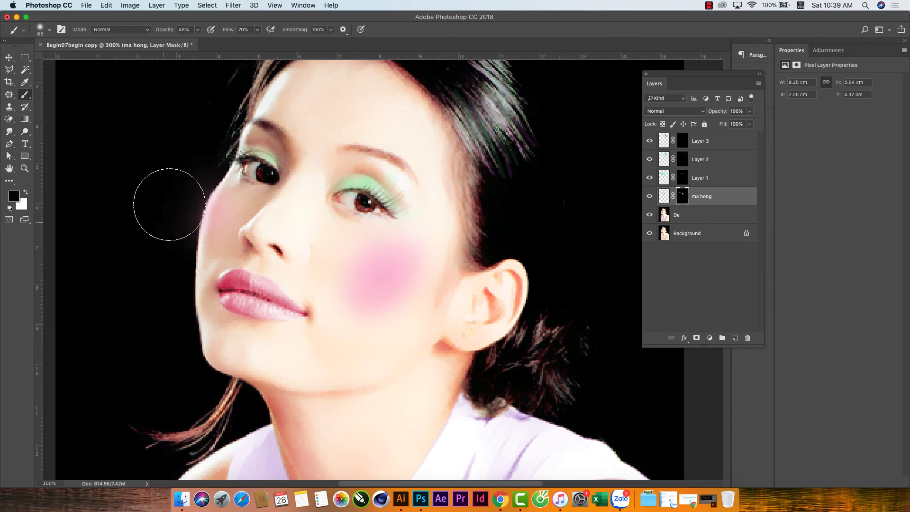
{"action": "left_click", "coordinate": [26, 190]}
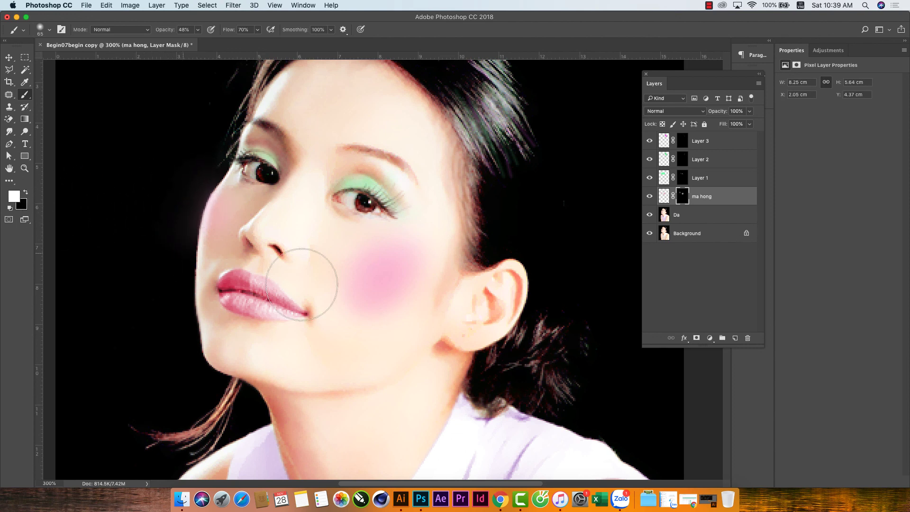
{"action": "left_click_drag", "start_coordinate": [402, 267], "coordinate": [406, 250]}
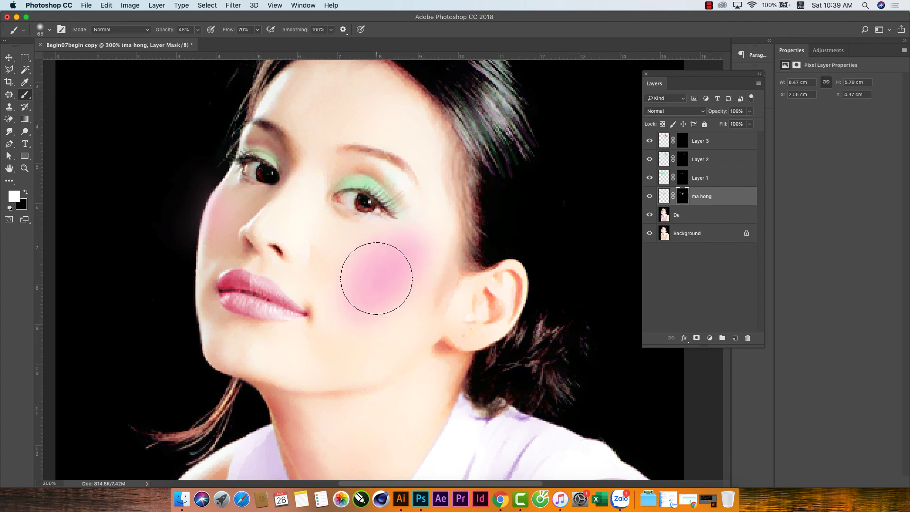
{"action": "left_click", "coordinate": [9, 57]}
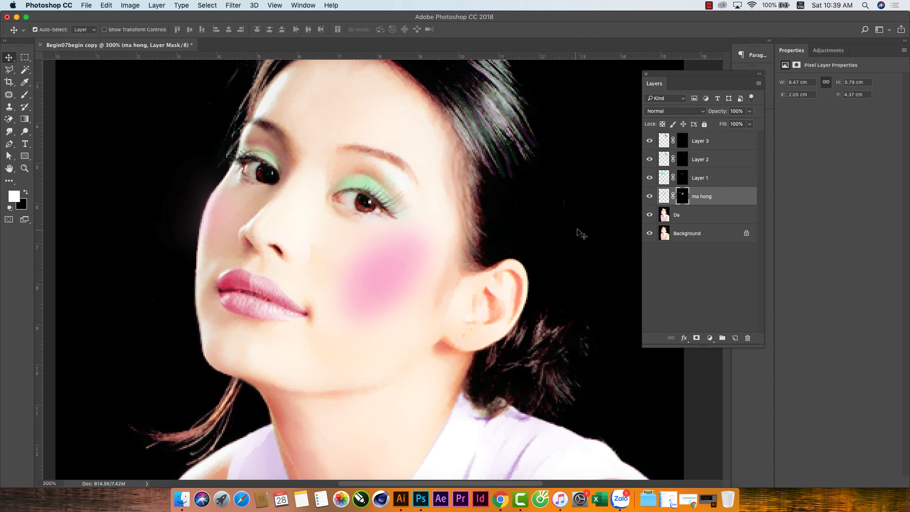
Step: Target the ma hong layer pixels and test lower fill, then Color and Vivid Light blend modes
{"action": "left_click", "coordinate": [665, 197]}
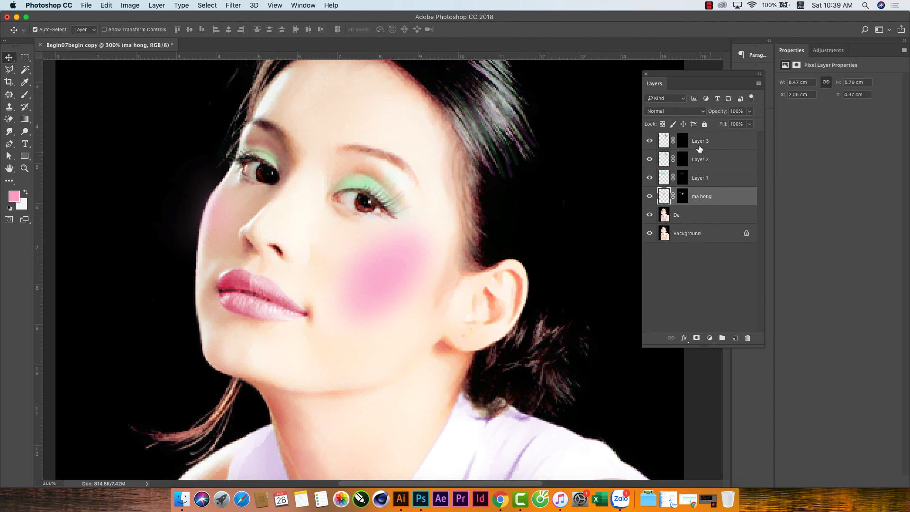
{"action": "left_click", "coordinate": [696, 113]}
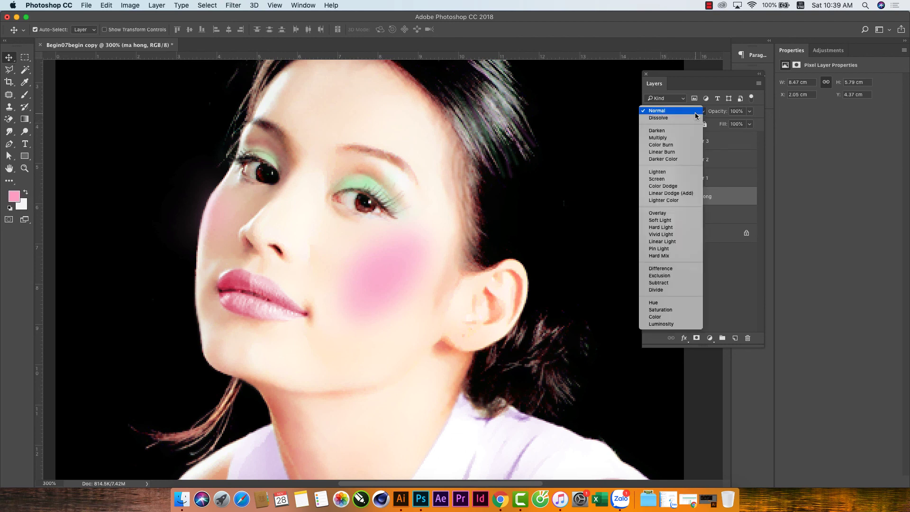
{"action": "left_click", "coordinate": [762, 117]}
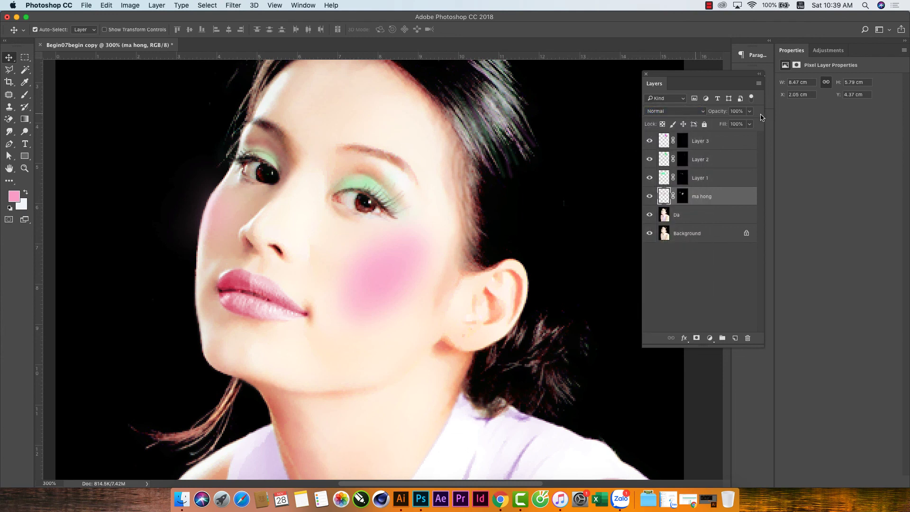
{"action": "left_click_drag", "start_coordinate": [750, 123], "coordinate": [824, 126]}
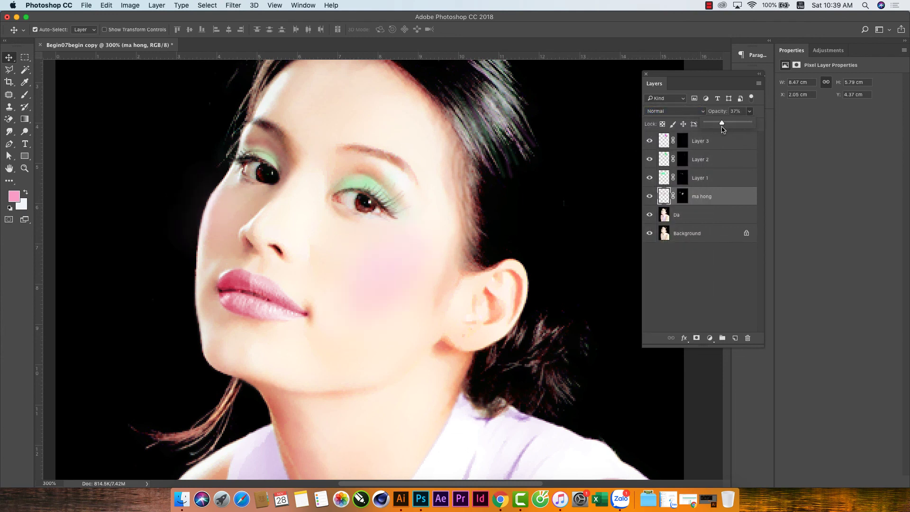
{"action": "left_click", "coordinate": [671, 111]}
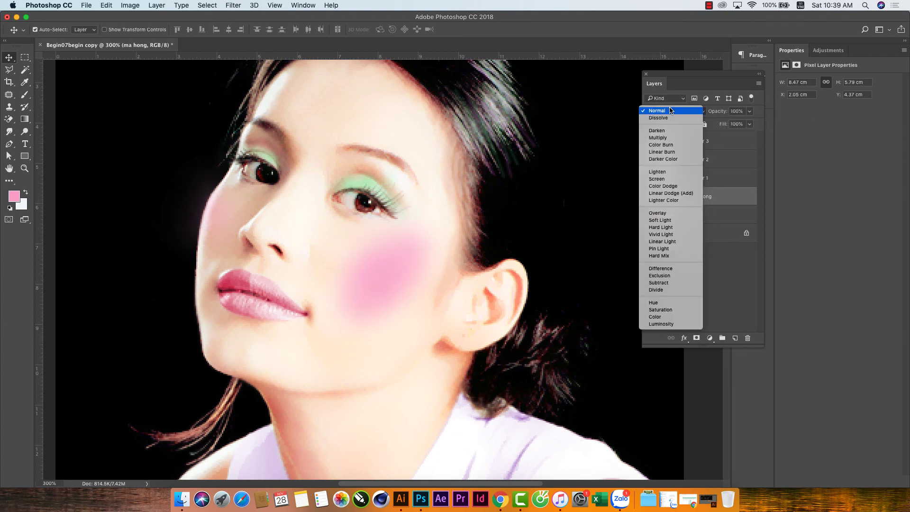
{"action": "left_click", "coordinate": [673, 110]}
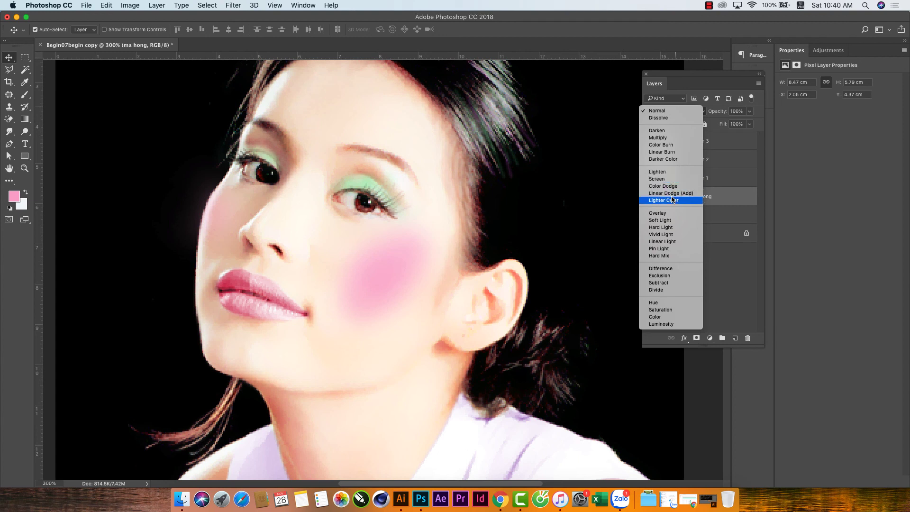
{"action": "left_click", "coordinate": [669, 318]}
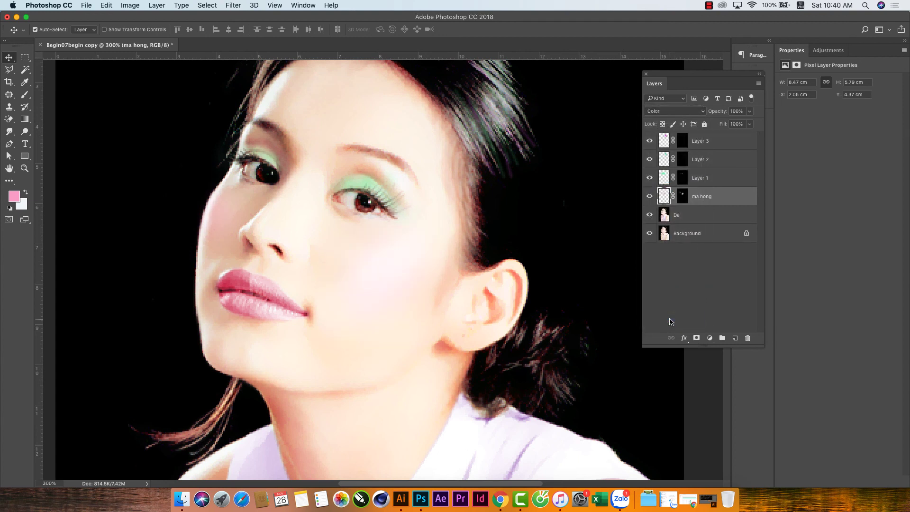
{"action": "left_click", "coordinate": [675, 112]}
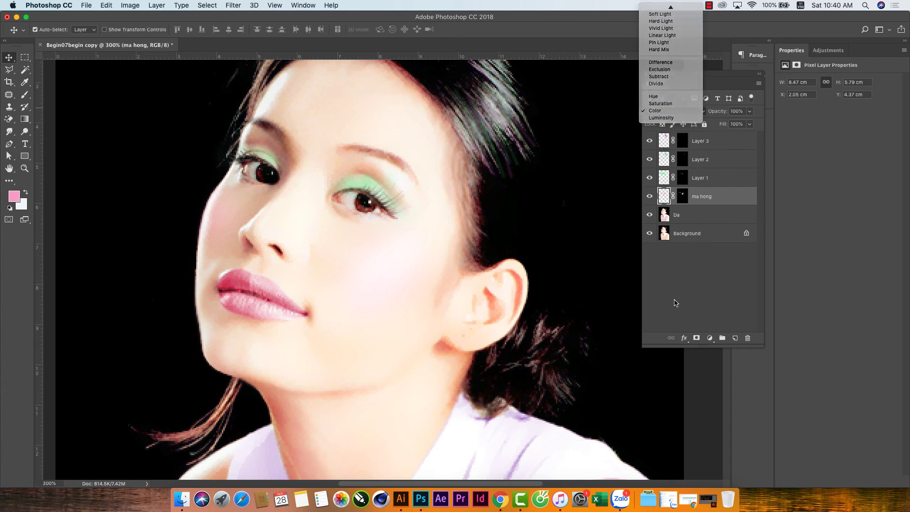
{"action": "left_click", "coordinate": [675, 302]}
{"action": "left_click", "coordinate": [666, 112]}
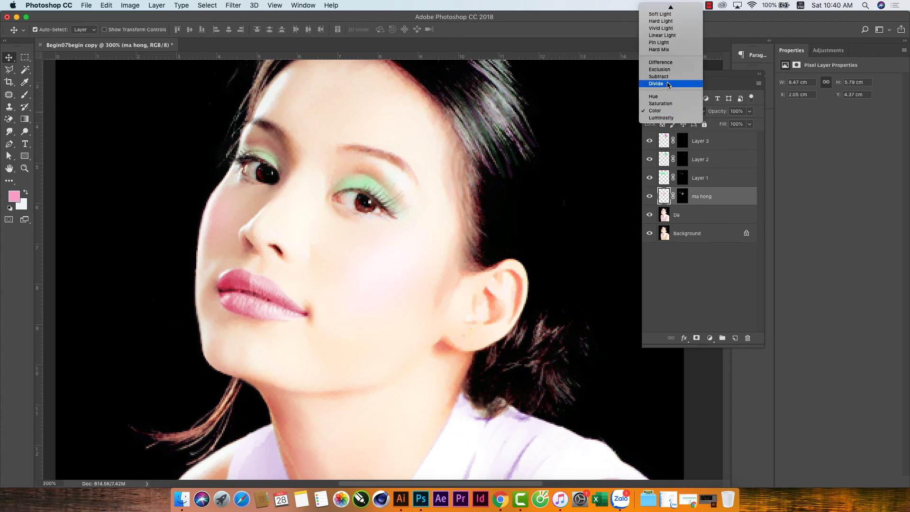
{"action": "left_click", "coordinate": [667, 29]}
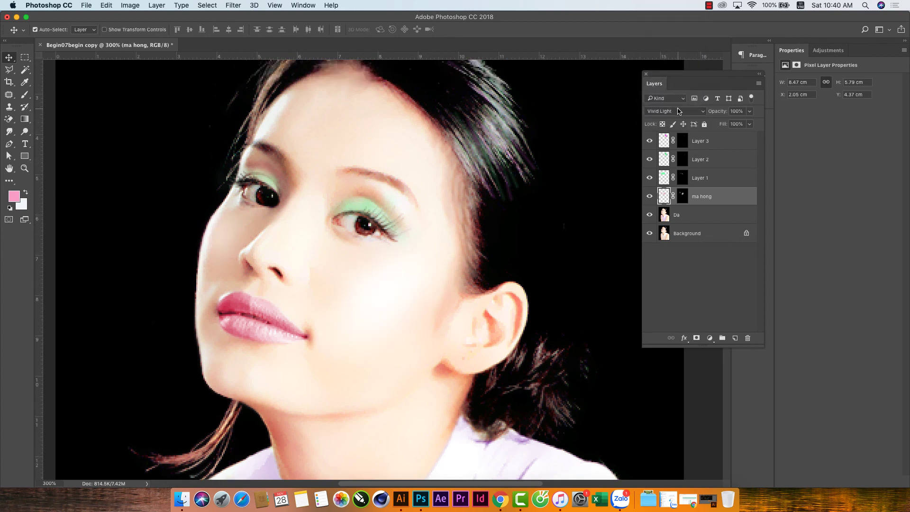
Step: Try Lighter Color, Color Dodge and Color Burn blend modes on the blush layer
{"action": "left_click", "coordinate": [678, 112]}
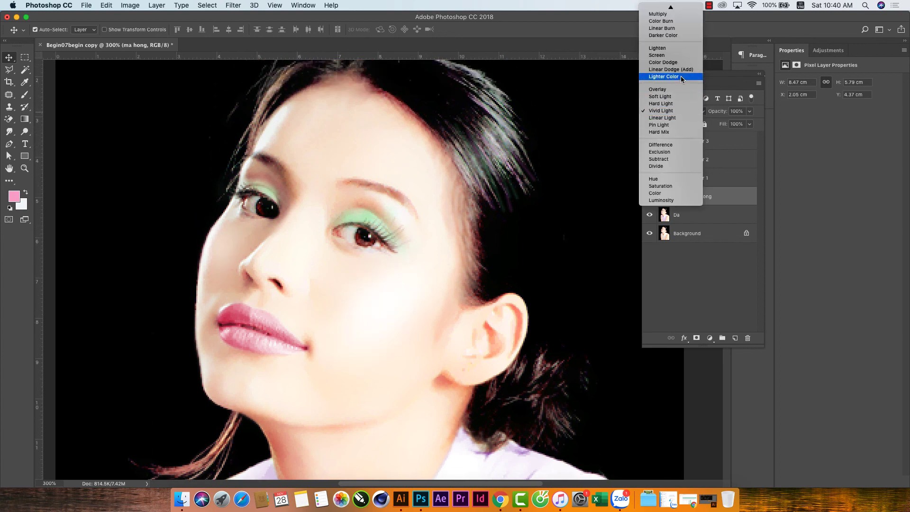
{"action": "left_click", "coordinate": [681, 76]}
{"action": "left_click", "coordinate": [677, 113]}
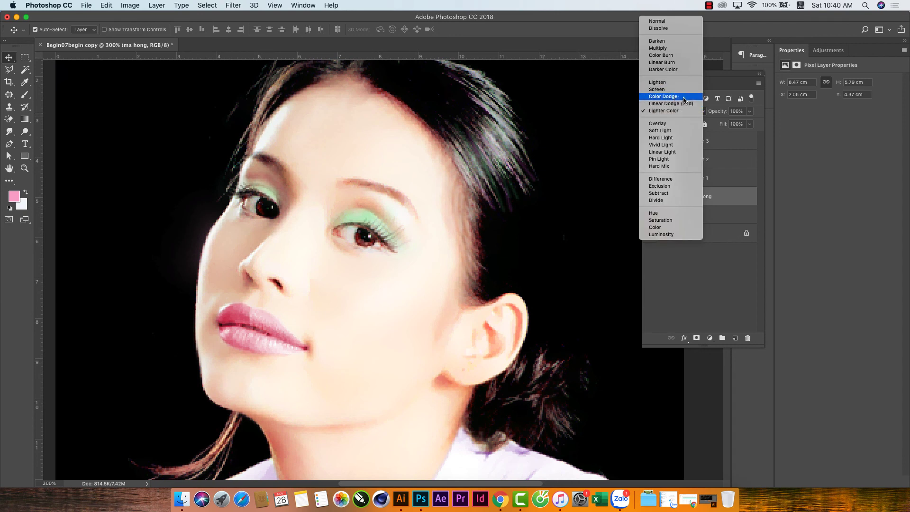
{"action": "left_click", "coordinate": [684, 97]}
{"action": "left_click", "coordinate": [673, 112]}
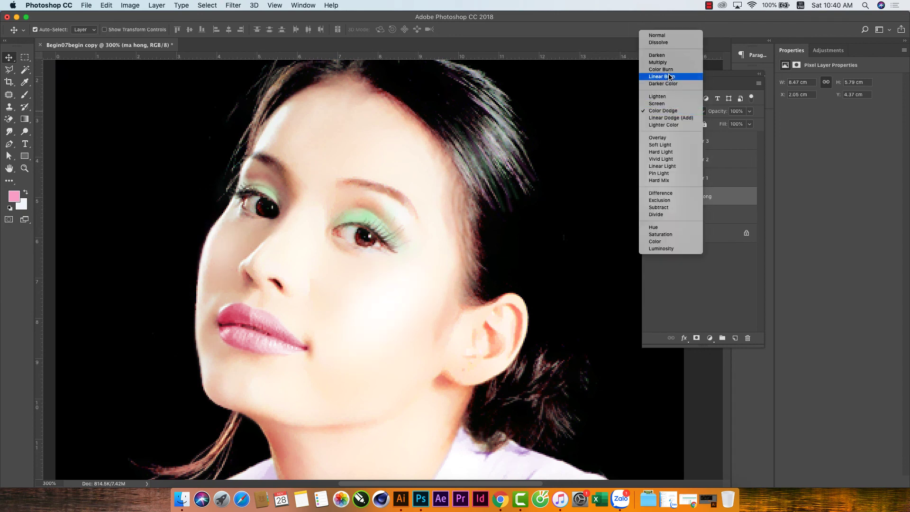
{"action": "left_click", "coordinate": [670, 69]}
{"action": "left_click", "coordinate": [670, 111]}
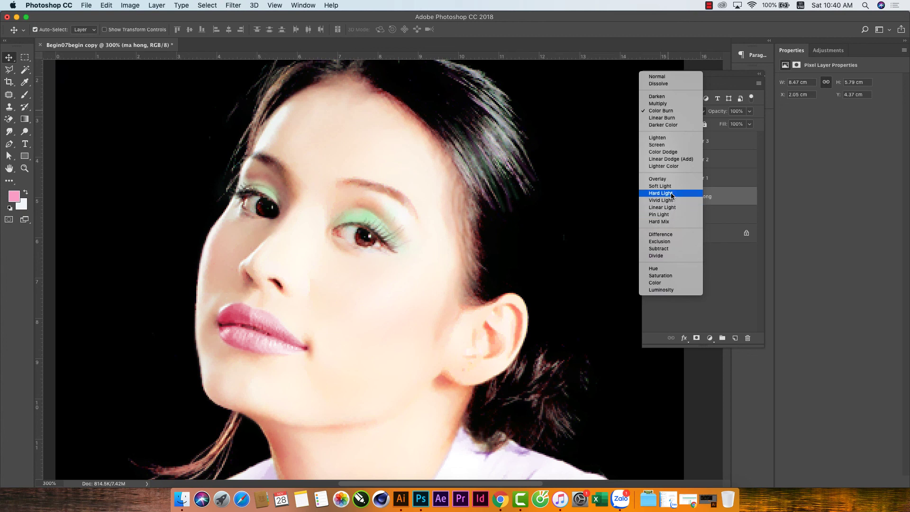
Step: Compare Color Dodge and Overlay, then return the blush layer to Normal blending
{"action": "left_click", "coordinate": [667, 153]}
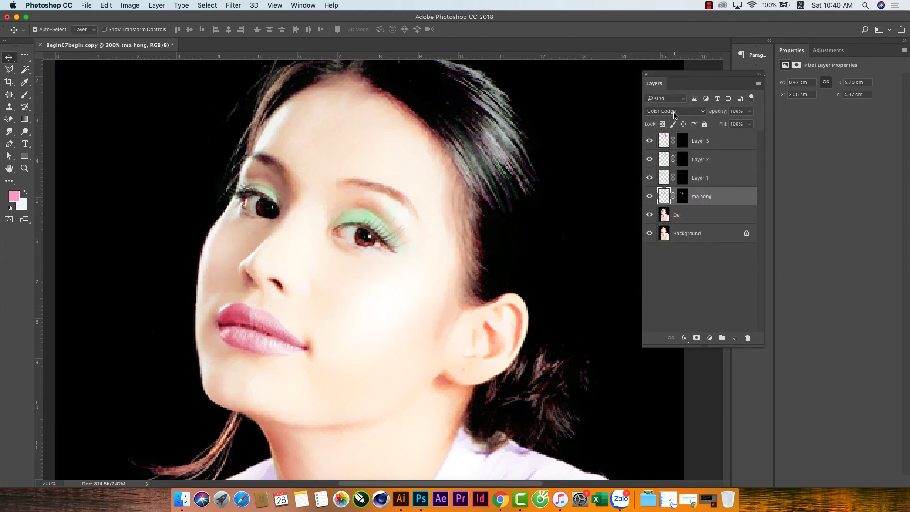
{"action": "left_click", "coordinate": [675, 115]}
{"action": "left_click", "coordinate": [671, 111]}
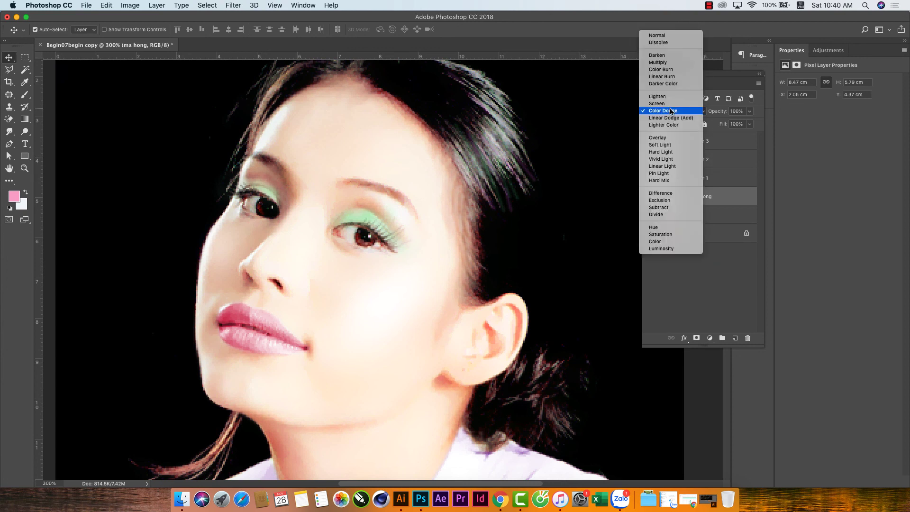
{"action": "left_click", "coordinate": [670, 138]}
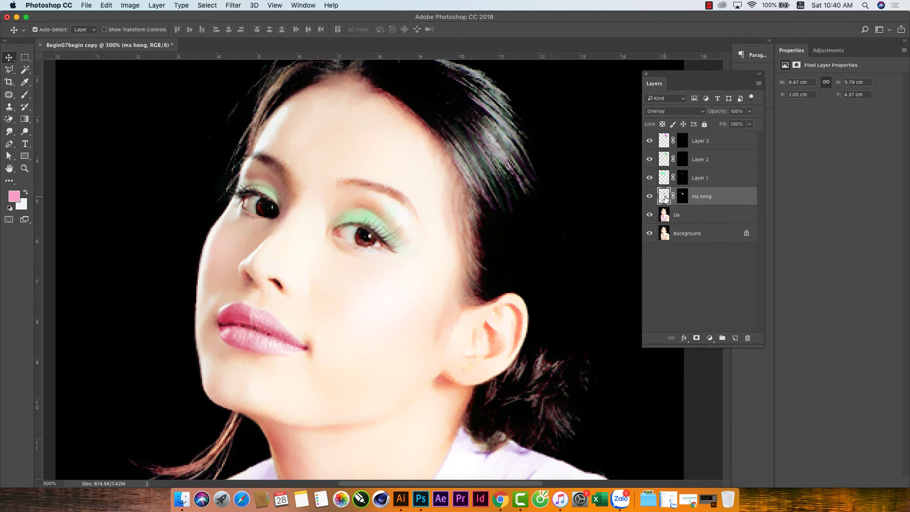
{"action": "left_click", "coordinate": [691, 112]}
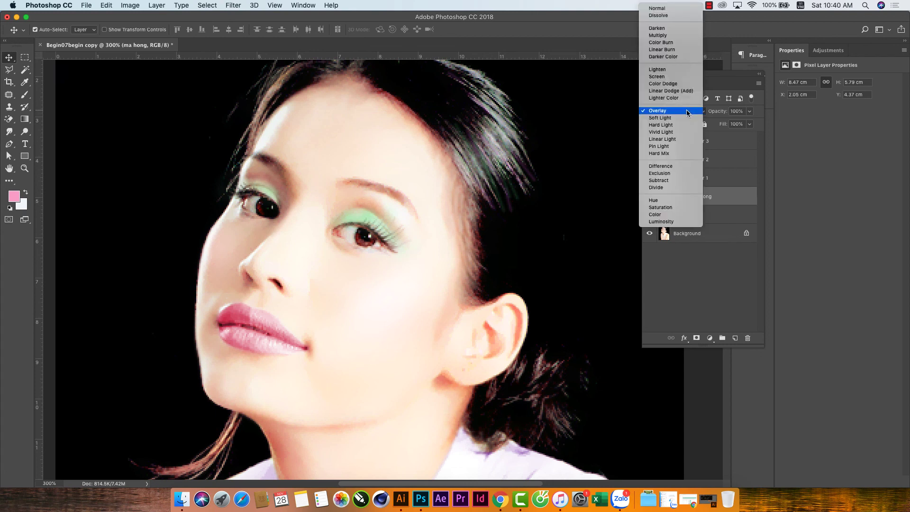
{"action": "left_click", "coordinate": [657, 8]}
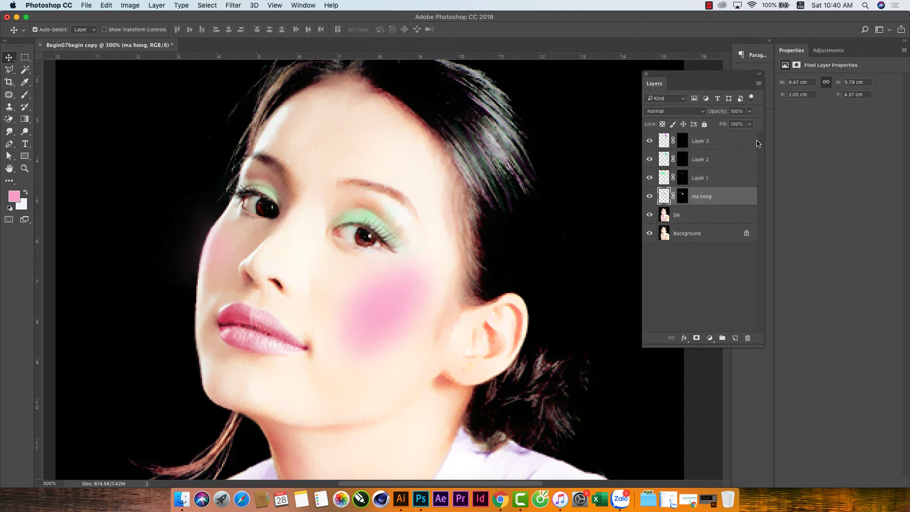
Step: Lower the ma hong layer's opacity to 52%
{"action": "left_click", "coordinate": [750, 112]}
{"action": "left_click_drag", "start_coordinate": [751, 123], "coordinate": [741, 124]}
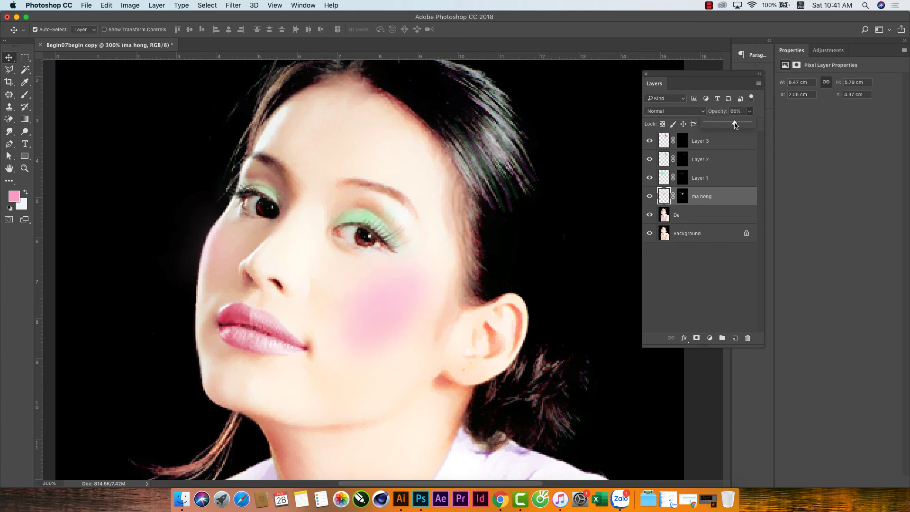
{"action": "left_click_drag", "start_coordinate": [735, 125], "coordinate": [732, 126]}
{"action": "left_click", "coordinate": [665, 196]}
{"action": "left_click", "coordinate": [27, 192]}
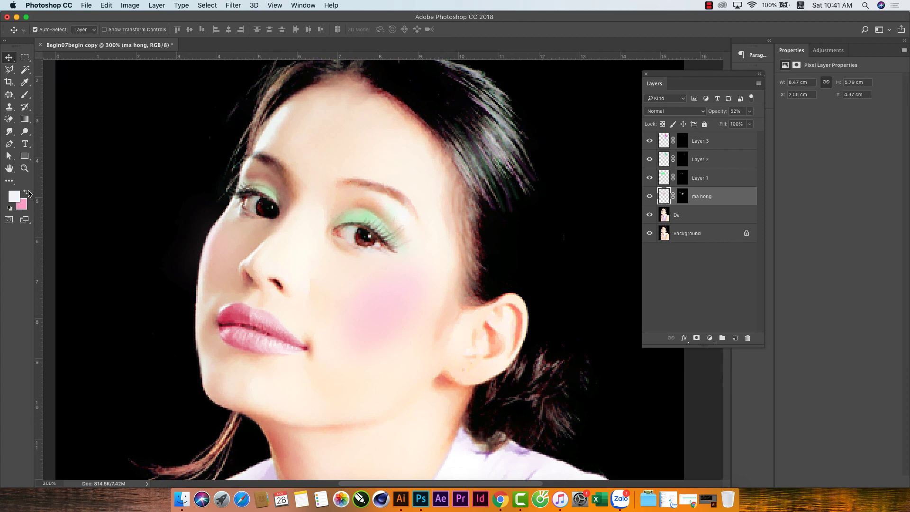
Step: On the ma hong mask, paint black to remove blush near the ear and lighten the cheek
{"action": "left_click", "coordinate": [683, 197]}
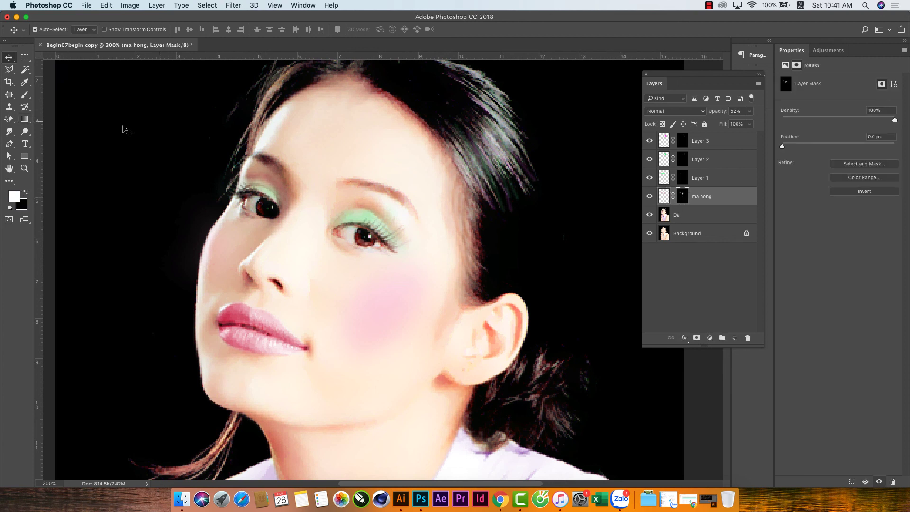
{"action": "key", "text": "d"}
{"action": "left_click", "coordinate": [25, 94]}
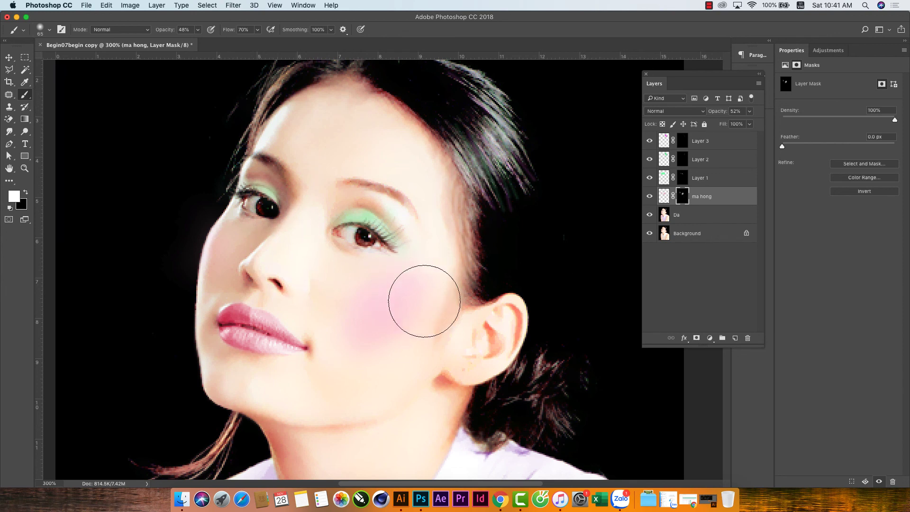
{"action": "left_click", "coordinate": [417, 266]}
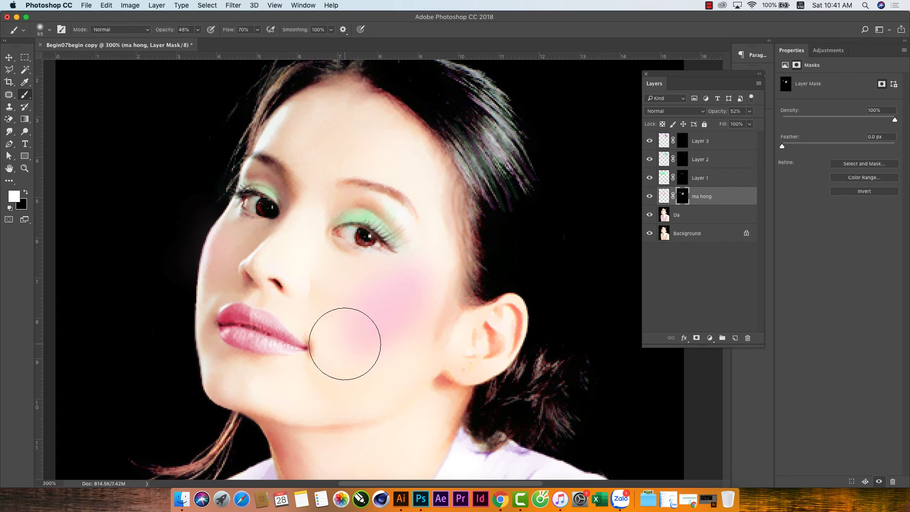
{"action": "left_click", "coordinate": [25, 192]}
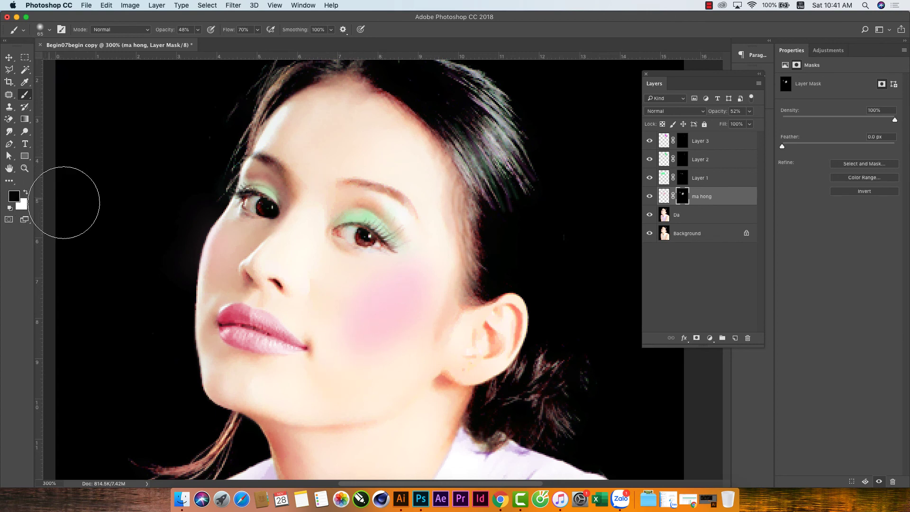
{"action": "left_click_drag", "start_coordinate": [442, 295], "coordinate": [447, 264]}
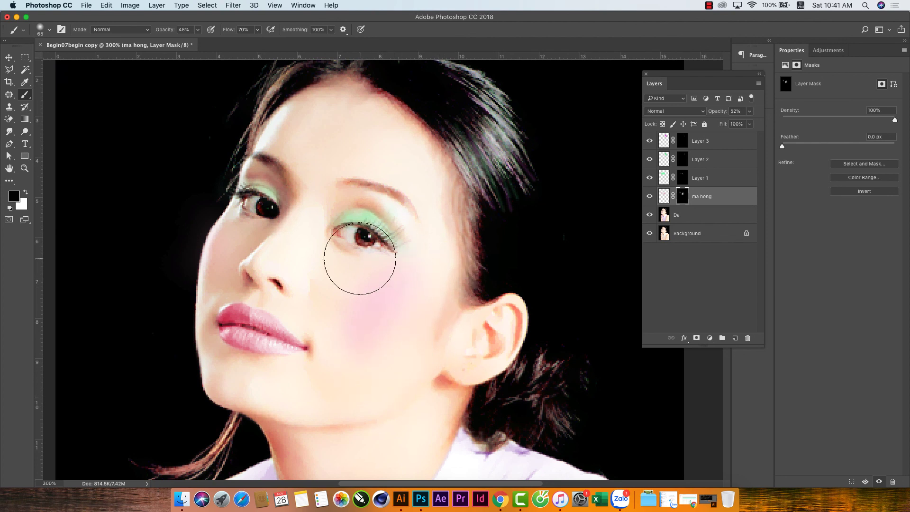
{"action": "left_click_drag", "start_coordinate": [361, 270], "coordinate": [350, 291]}
{"action": "left_click", "coordinate": [9, 58]}
Step: Zoom out and mask away the excess blush near the lower cheek with black
{"action": "key", "text": "ctrl+minus"}
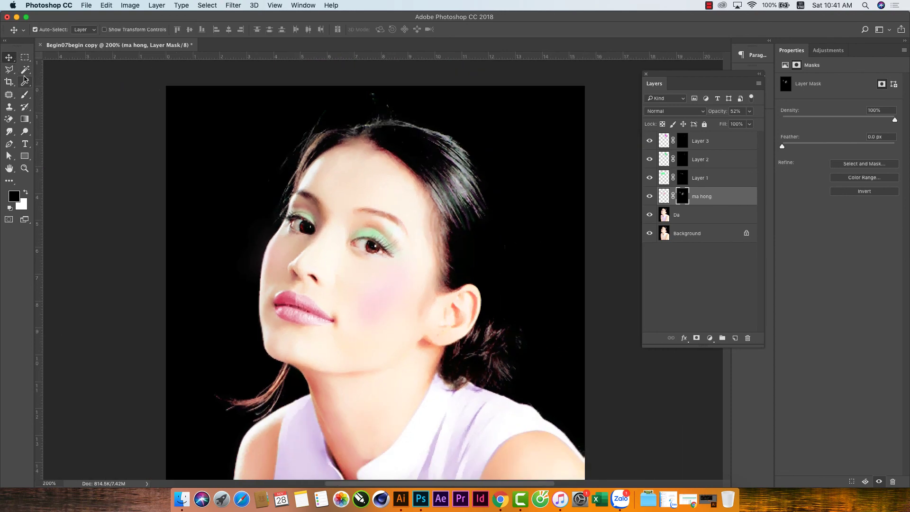
{"action": "scroll", "coordinate": [185, 158], "scroll_direction": "up", "scroll_amount": 5}
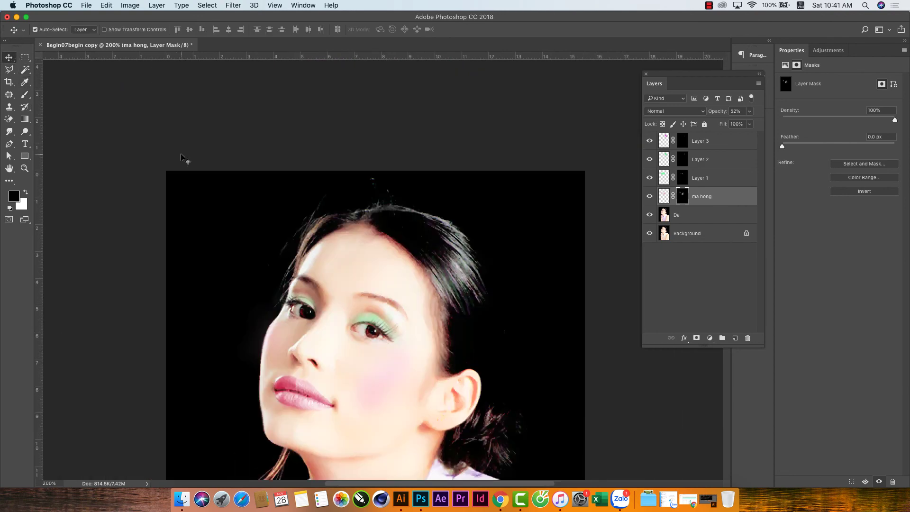
{"action": "scroll", "coordinate": [185, 158], "scroll_direction": "down", "scroll_amount": 4}
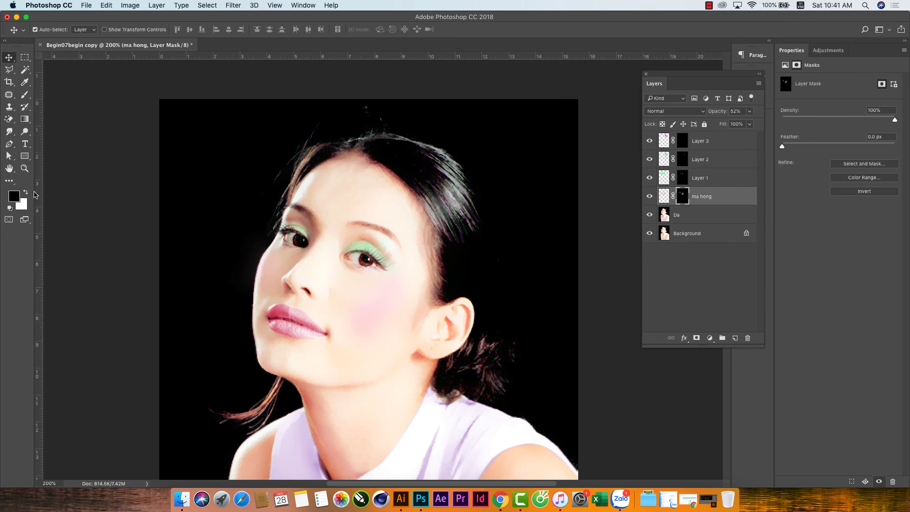
{"action": "left_click", "coordinate": [27, 193]}
{"action": "left_click", "coordinate": [27, 192]}
{"action": "left_click", "coordinate": [27, 98]}
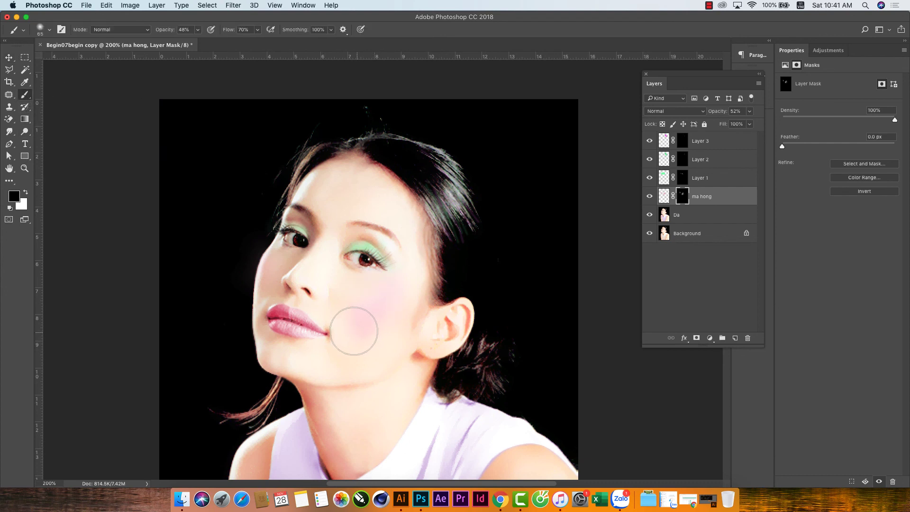
{"action": "left_click_drag", "start_coordinate": [356, 325], "coordinate": [366, 331]}
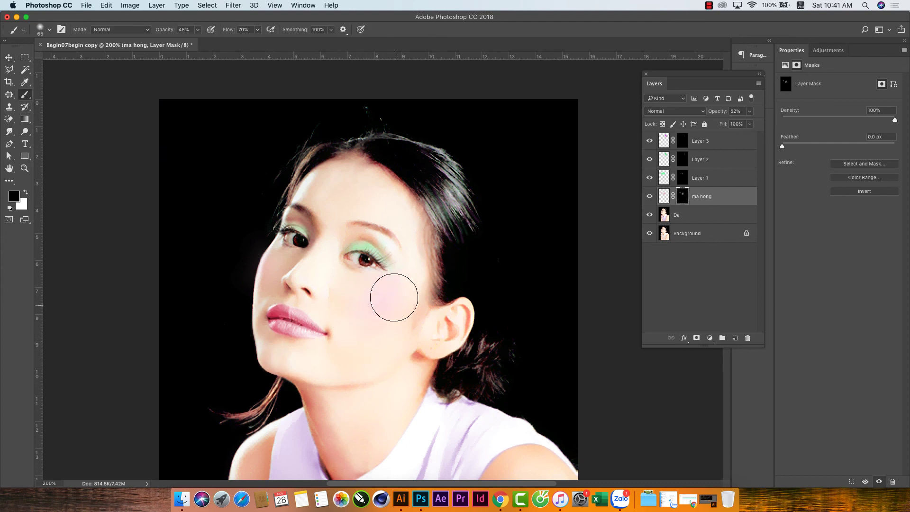
{"action": "left_click", "coordinate": [26, 192]}
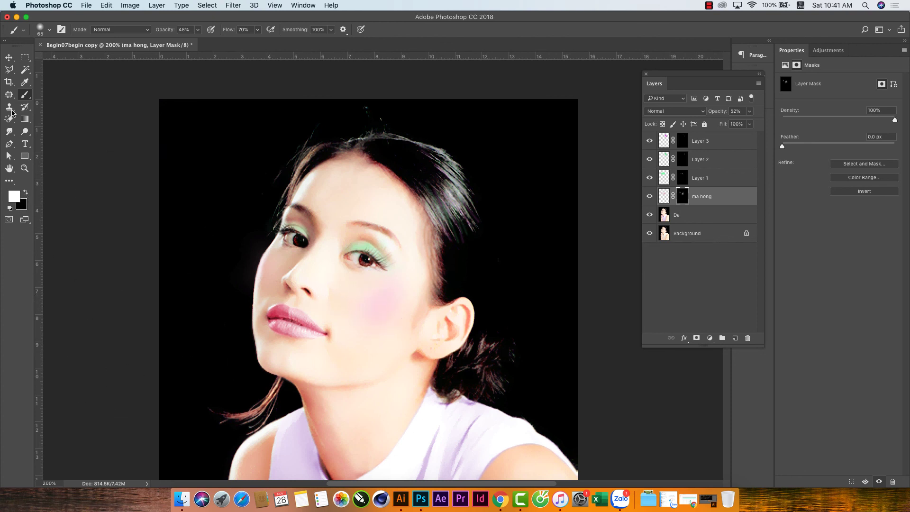
{"action": "left_click", "coordinate": [12, 58]}
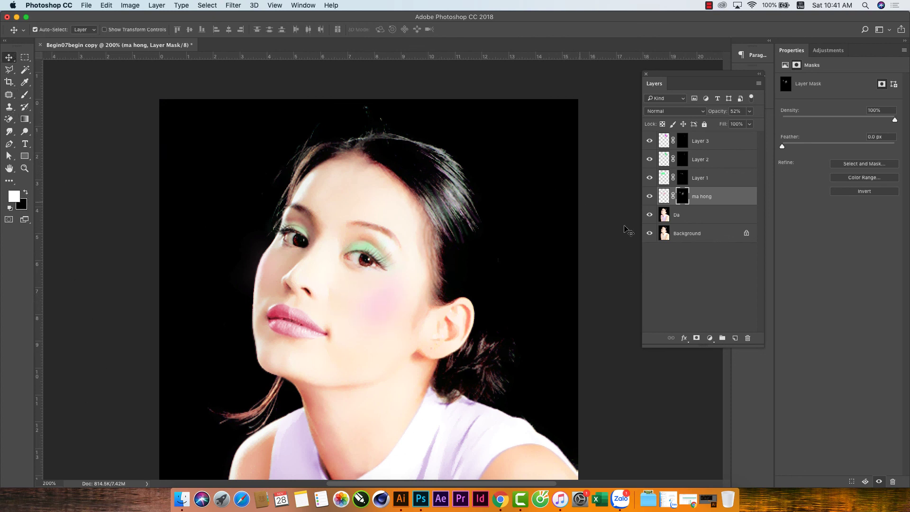
{"action": "left_click", "coordinate": [705, 260]}
Step: Flatten the image so all makeup layers merge into one Background layer
{"action": "right_click", "coordinate": [704, 159]}
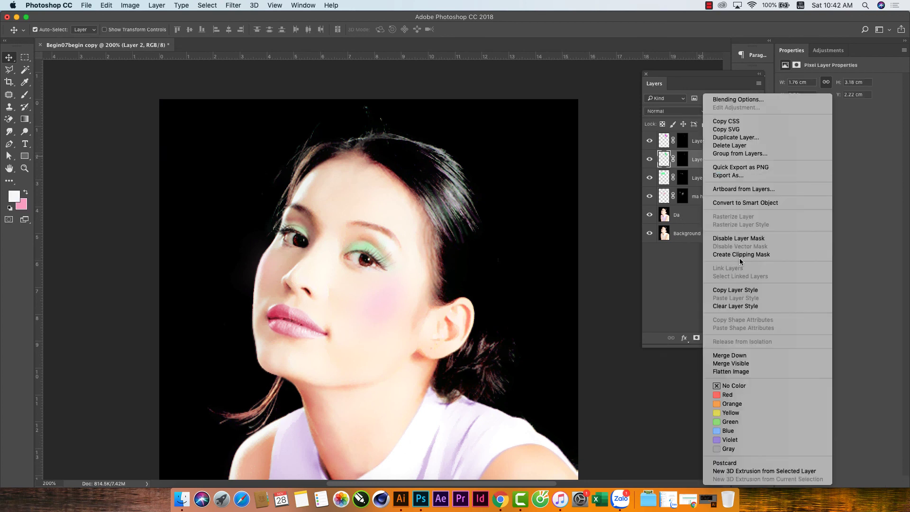
{"action": "left_click", "coordinate": [734, 372]}
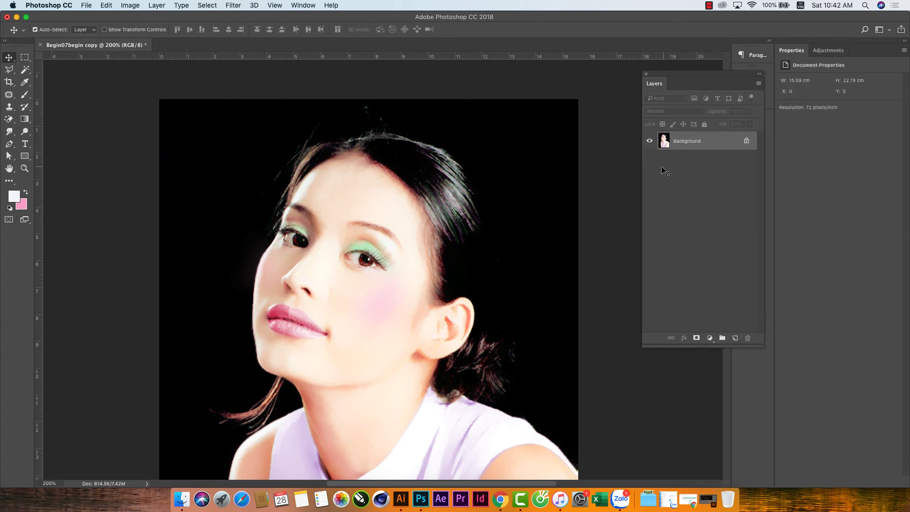
{"action": "scroll", "coordinate": [242, 180], "scroll_direction": "down", "scroll_amount": 3}
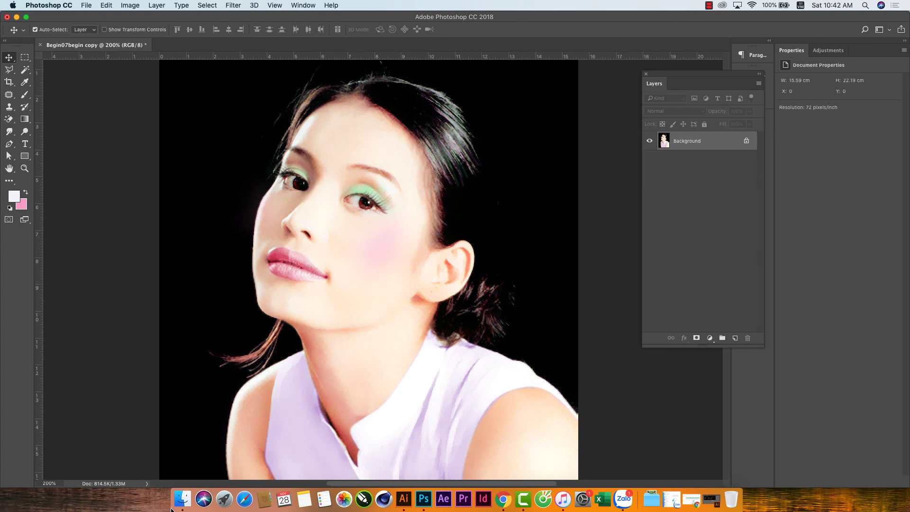
Step: Preview the gold frame image file in Finder, then return to Photoshop
{"action": "left_click", "coordinate": [183, 499]}
{"action": "left_click", "coordinate": [483, 73]}
{"action": "key", "text": "space"}
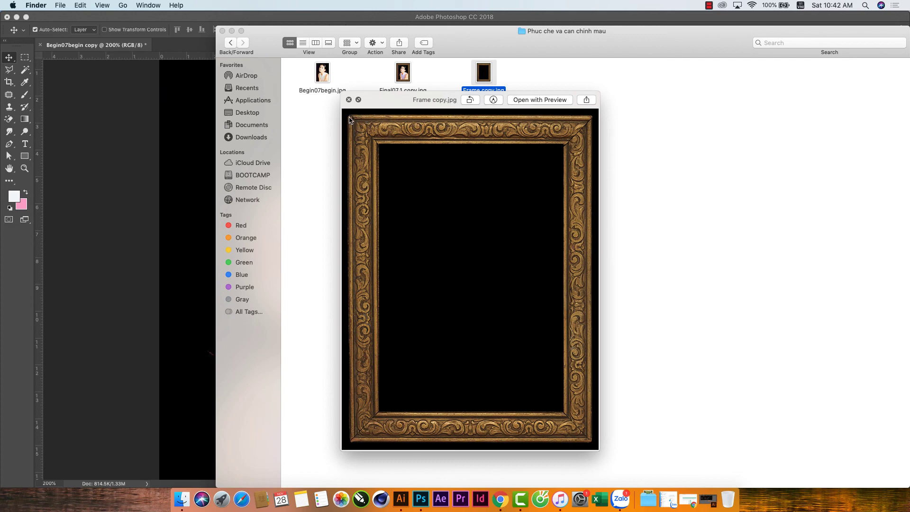
{"action": "left_click", "coordinate": [349, 100]}
{"action": "left_click", "coordinate": [145, 131]}
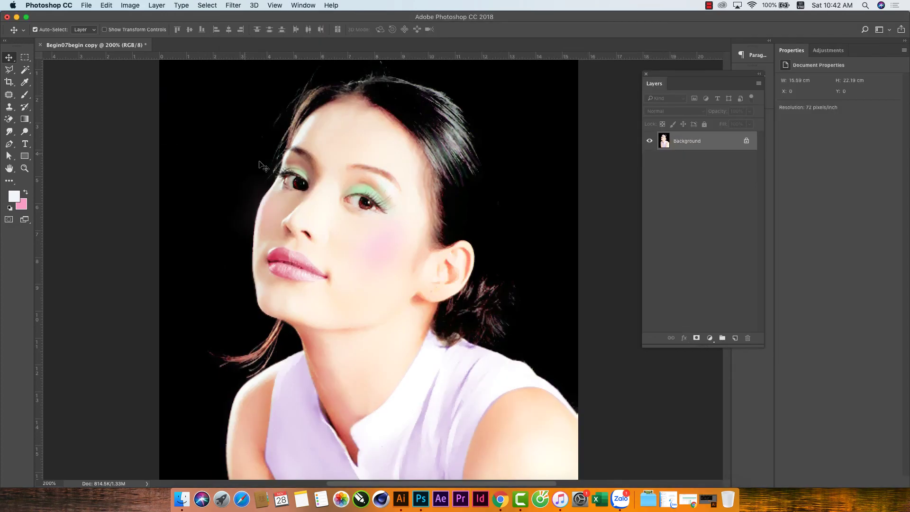
Step: Save As the portrait to the Desktop in JPEG format at Maximum quality
{"action": "scroll", "coordinate": [266, 170], "scroll_direction": "down", "scroll_amount": 2}
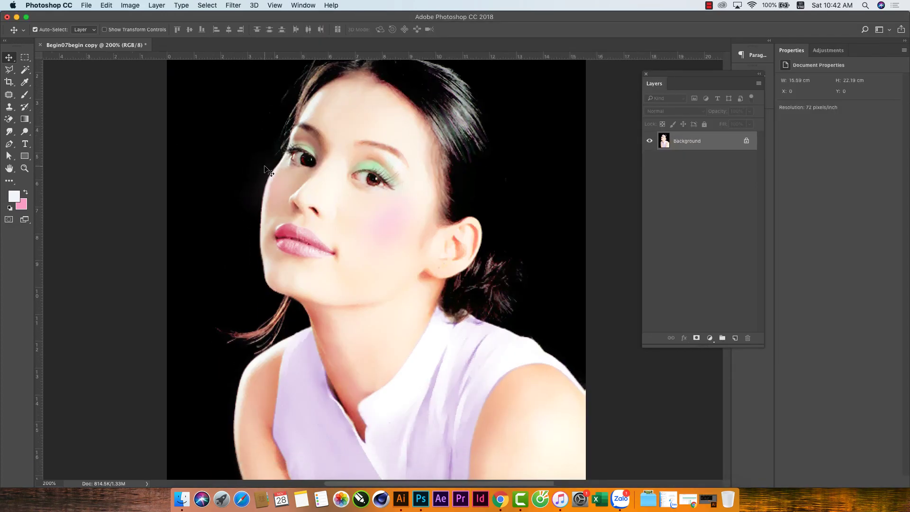
{"action": "key", "text": "super+minus"}
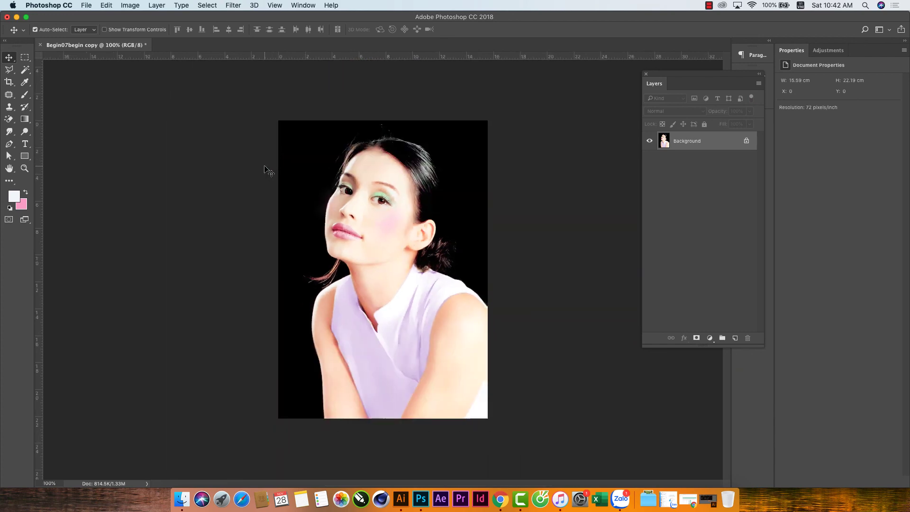
{"action": "left_click", "coordinate": [86, 5]}
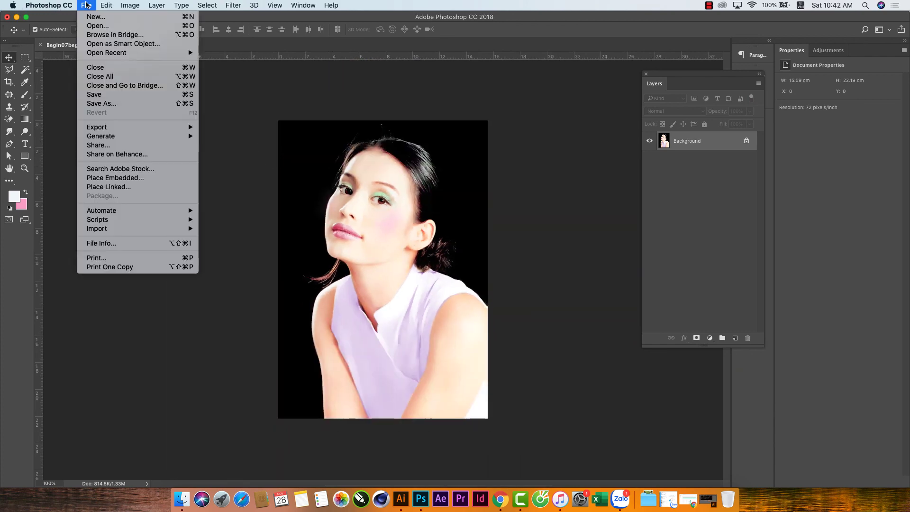
{"action": "left_click", "coordinate": [209, 138]}
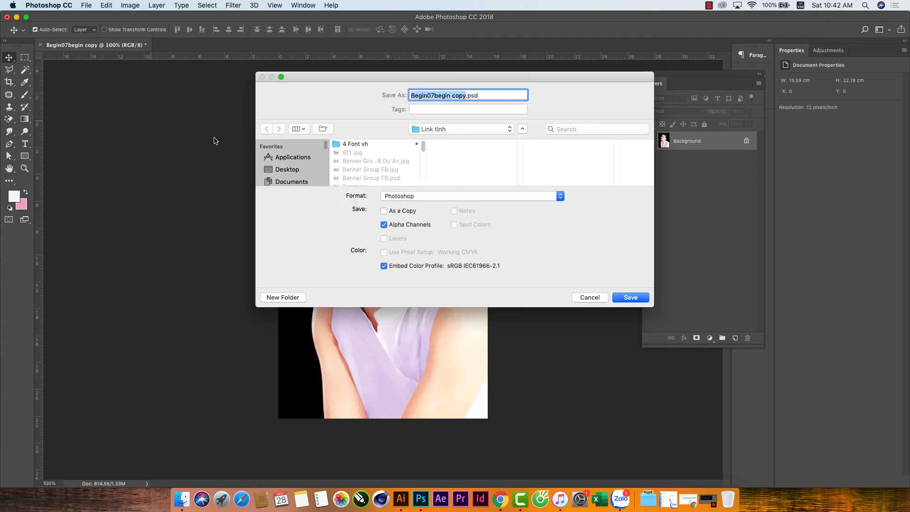
{"action": "left_click", "coordinate": [437, 131]}
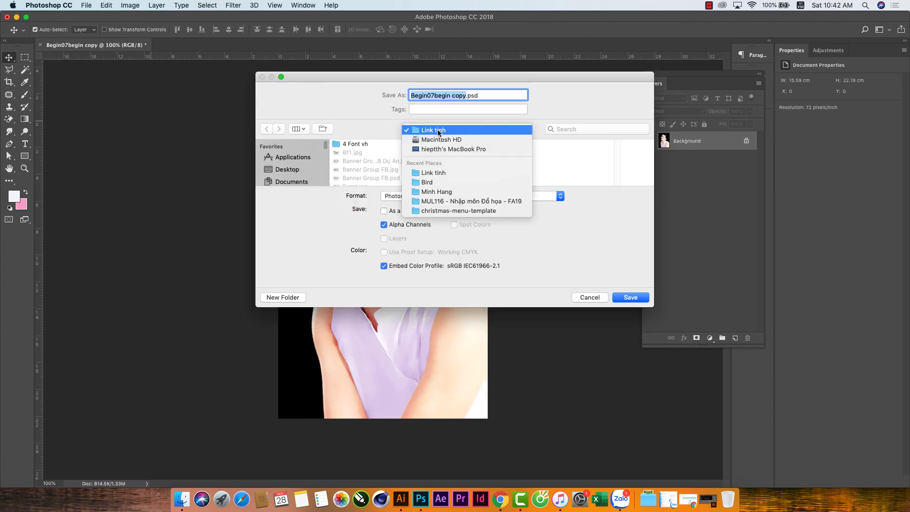
{"action": "left_click", "coordinate": [439, 131]}
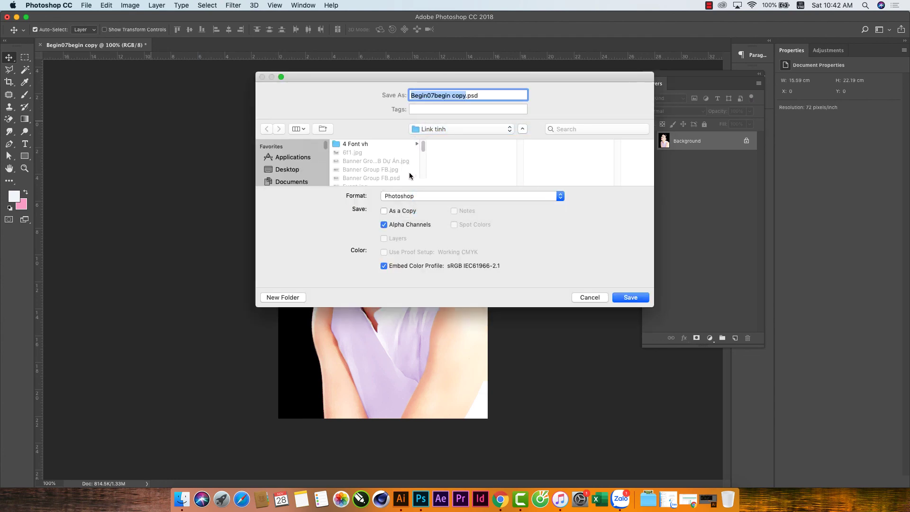
{"action": "left_click", "coordinate": [288, 170]}
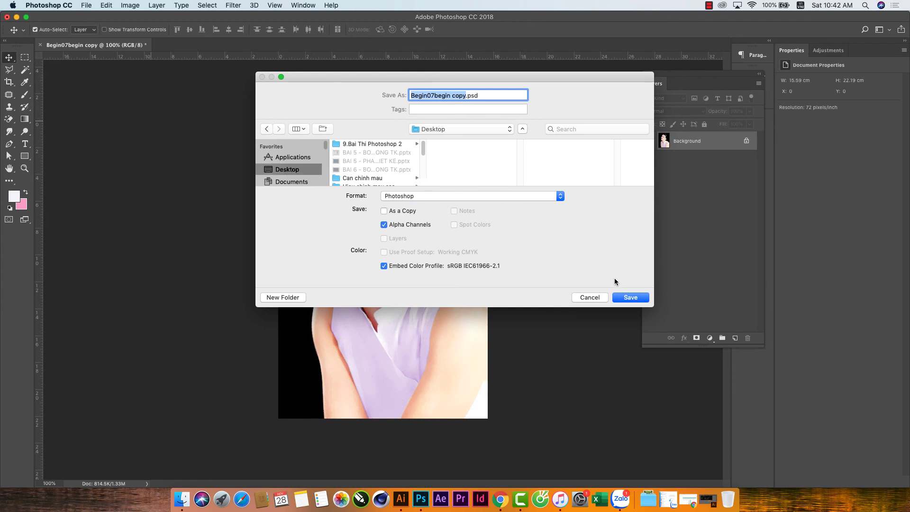
{"action": "left_click", "coordinate": [435, 195]}
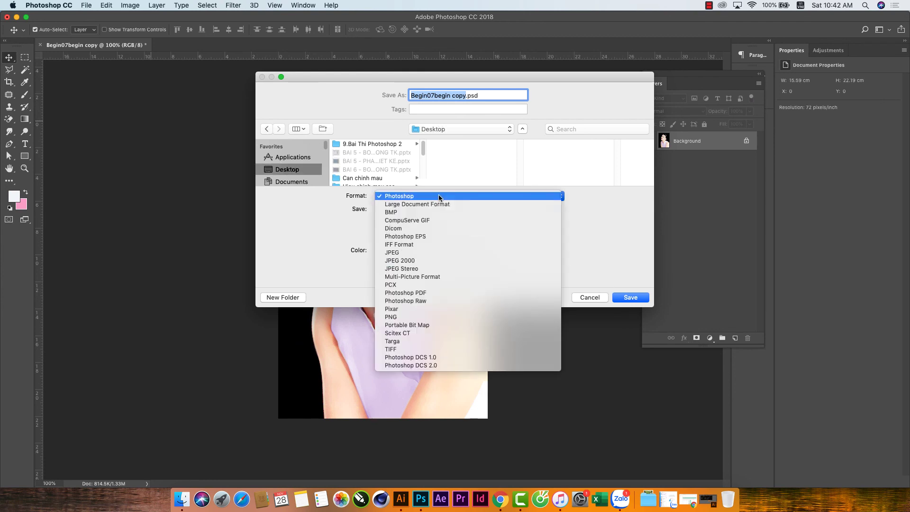
{"action": "left_click", "coordinate": [401, 253]}
{"action": "left_click", "coordinate": [619, 299]}
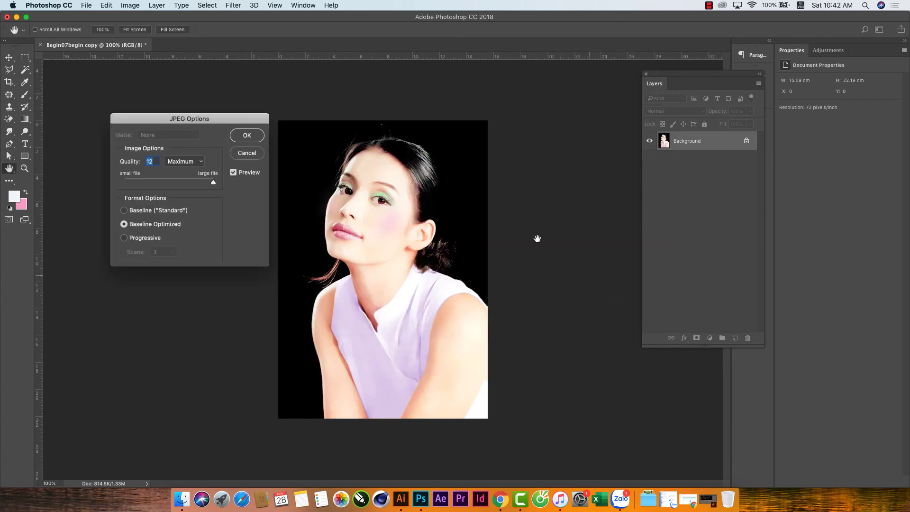
{"action": "left_click", "coordinate": [247, 135]}
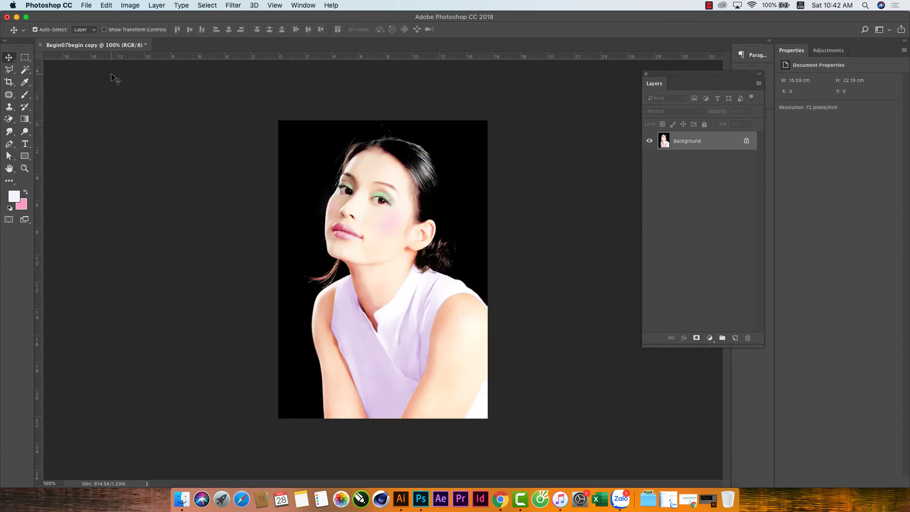
Step: Cancel closing the document to keep it open, then open the screen recorder's options
{"action": "left_click", "coordinate": [40, 45]}
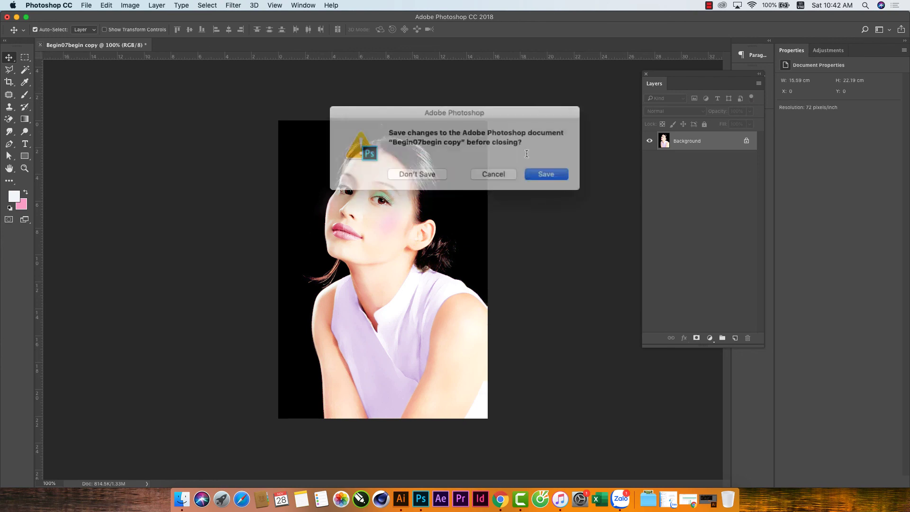
{"action": "left_click", "coordinate": [479, 171]}
{"action": "right_click", "coordinate": [541, 457]}
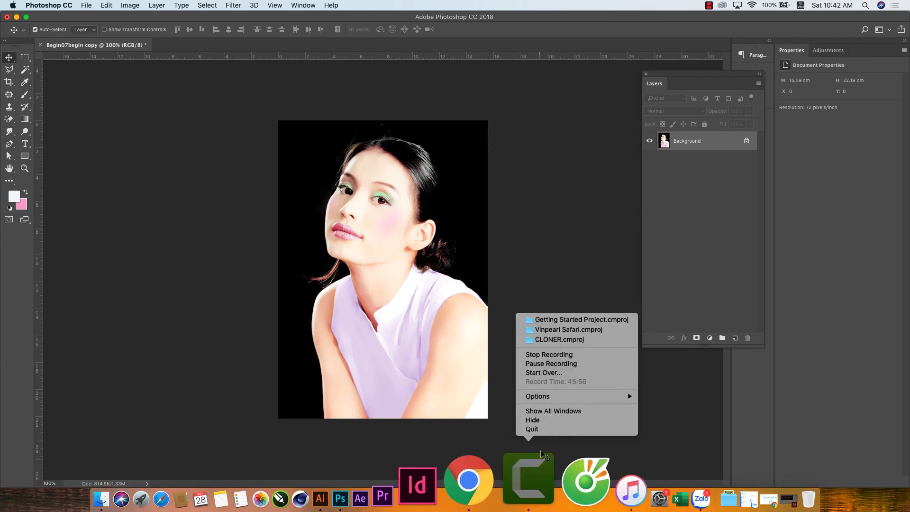